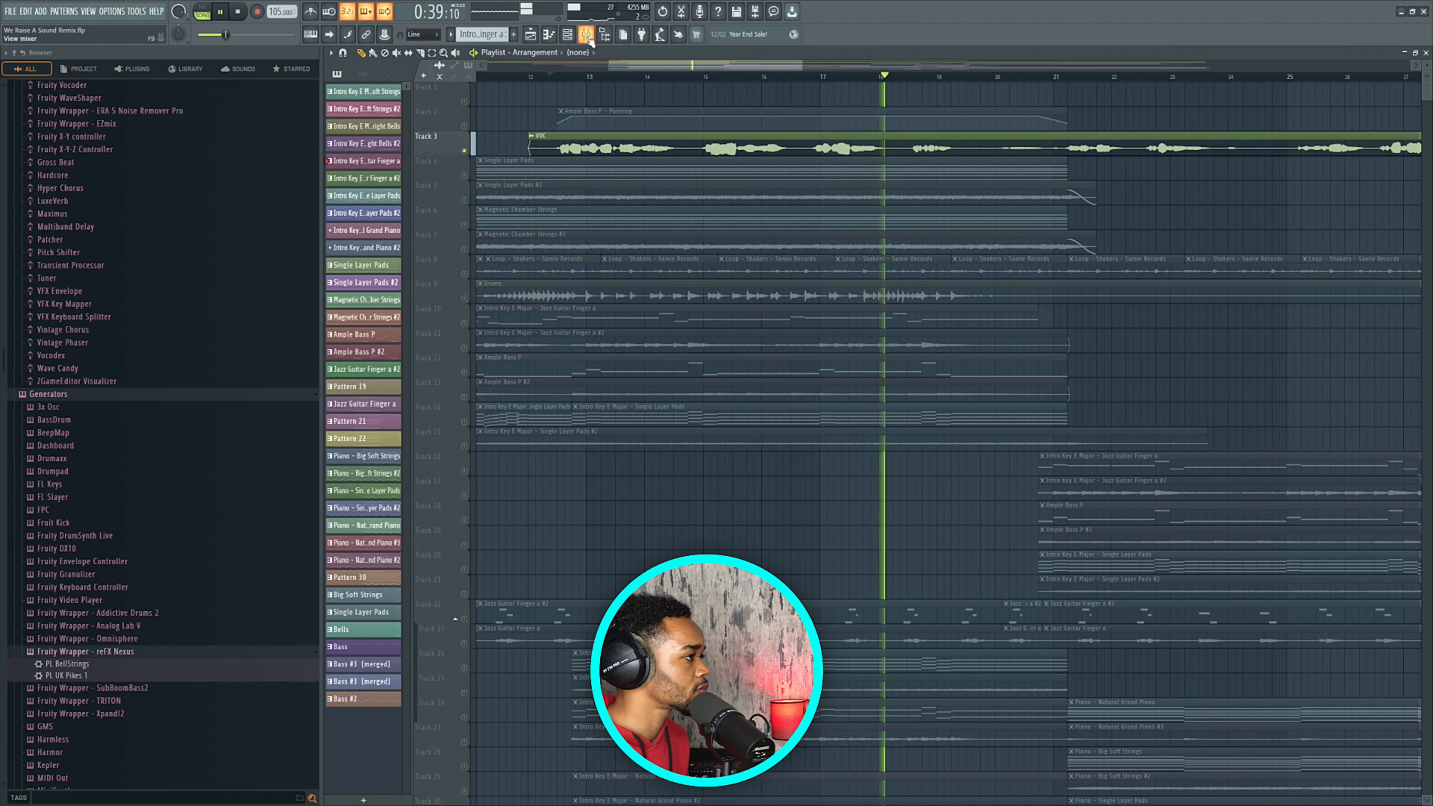
Stop playback and select the Voc track in the Mixer.
{"action": "left_click", "coordinate": [587, 35]}
{"action": "key", "text": "space"}
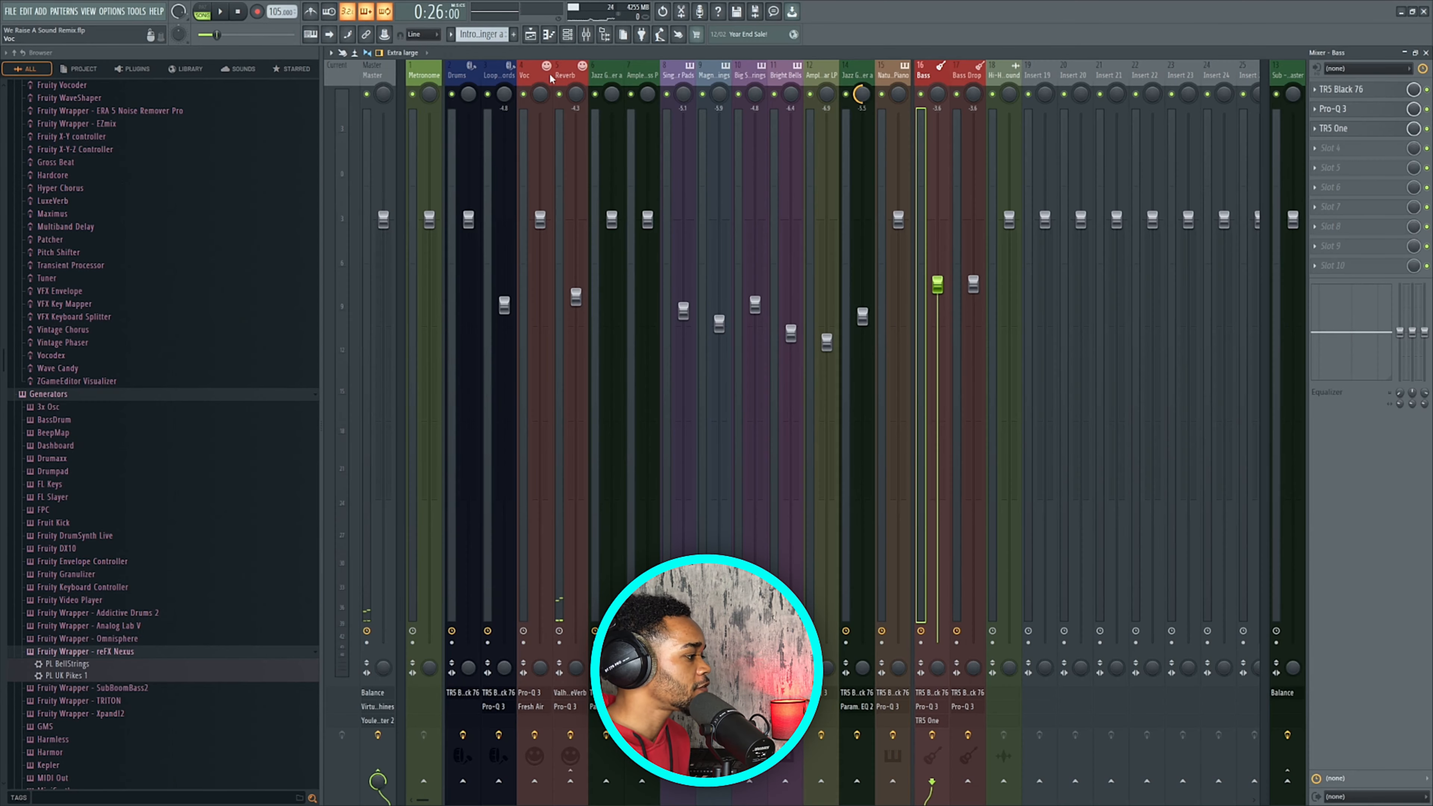
{"action": "left_click", "coordinate": [536, 78]}
{"action": "key", "text": "space"}
{"action": "key", "text": "space"}
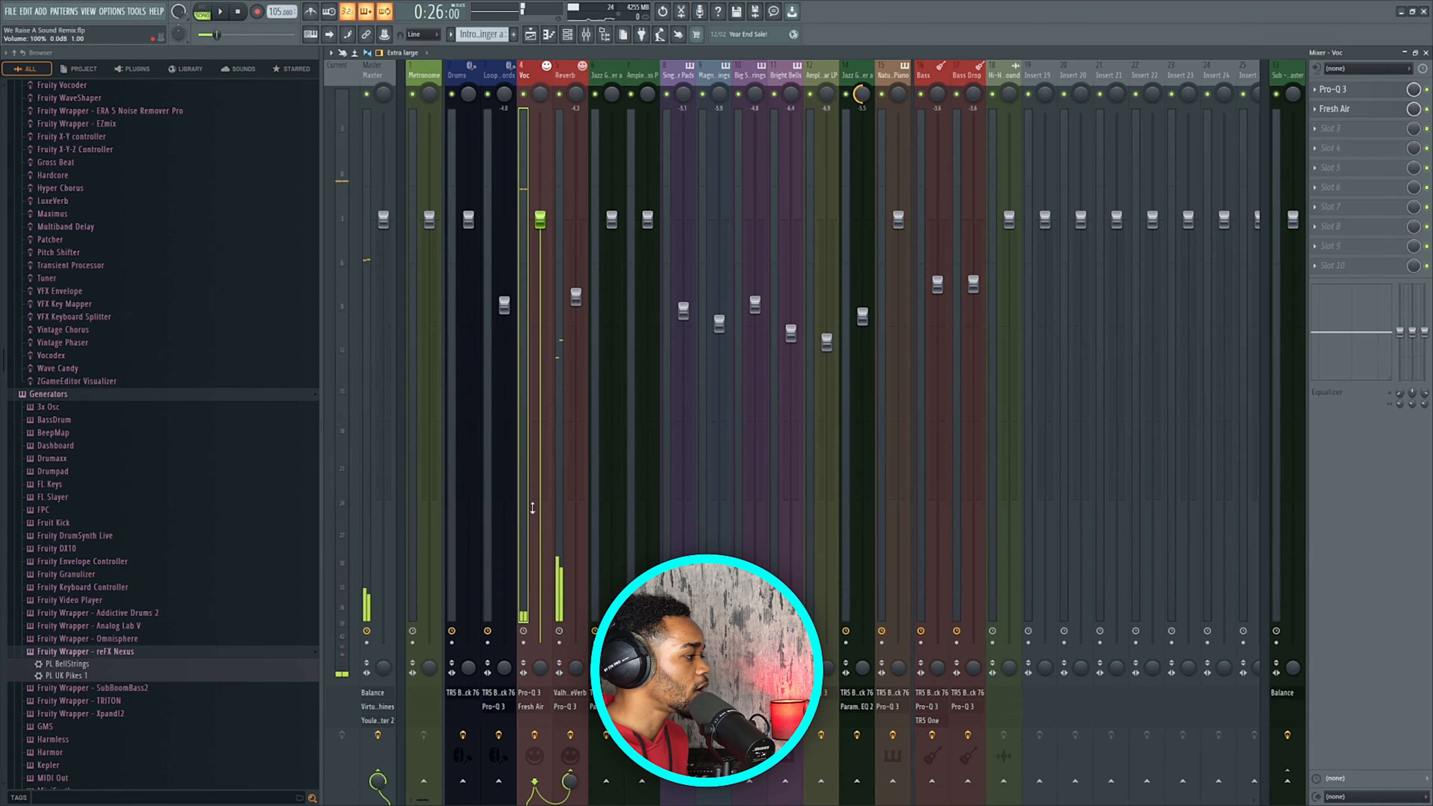
Check the low-cut Pro-Q 3 EQ on Voc, then return to the Playlist.
{"action": "left_click", "coordinate": [570, 736]}
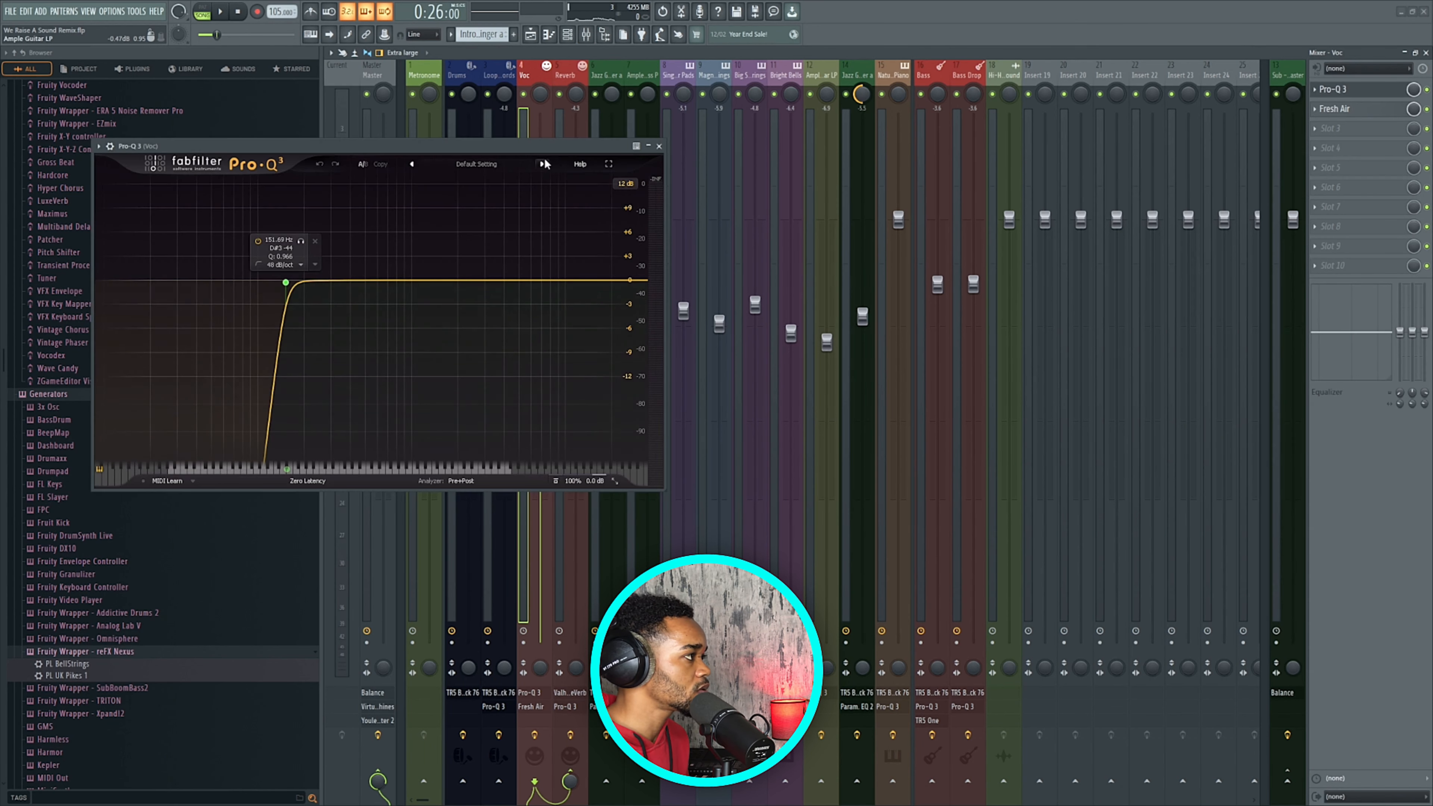
{"action": "left_click", "coordinate": [657, 146]}
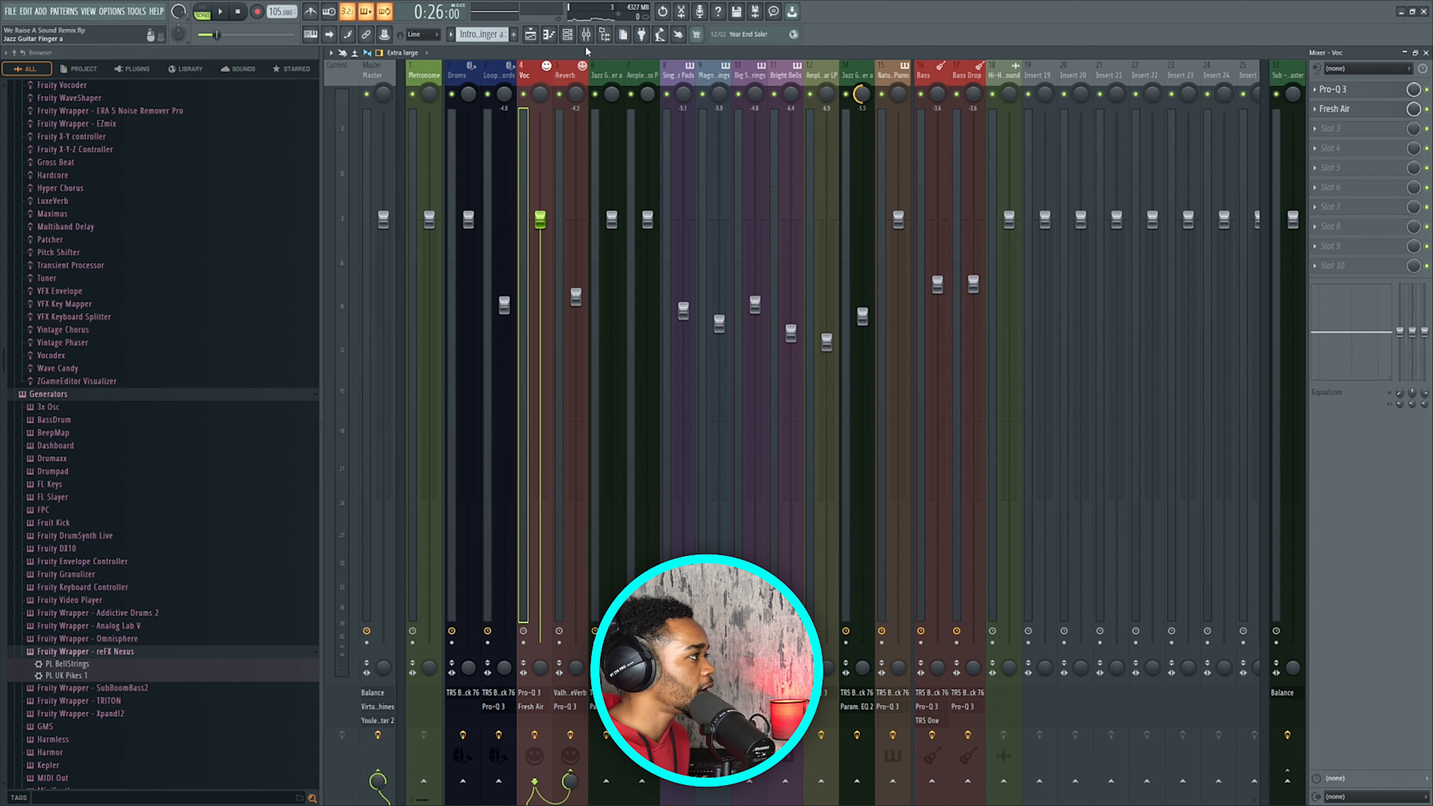
{"action": "left_click", "coordinate": [586, 34]}
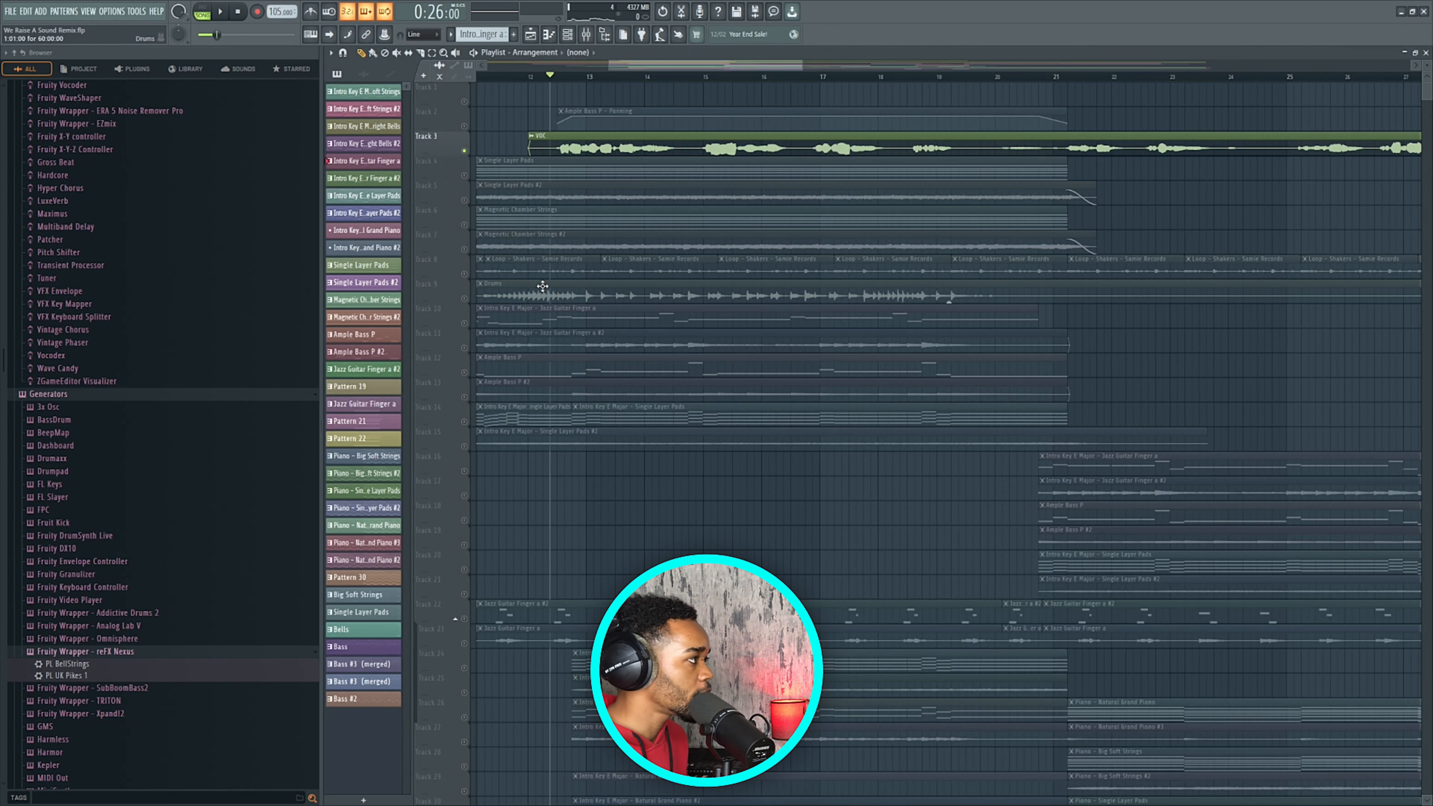
Unmute Track 4 (Single Layer Pads) and Track 8 (shaker loops), then reset the playhead to the start.
{"action": "scroll", "coordinate": [544, 288], "scroll_direction": "down", "scroll_amount": 4}
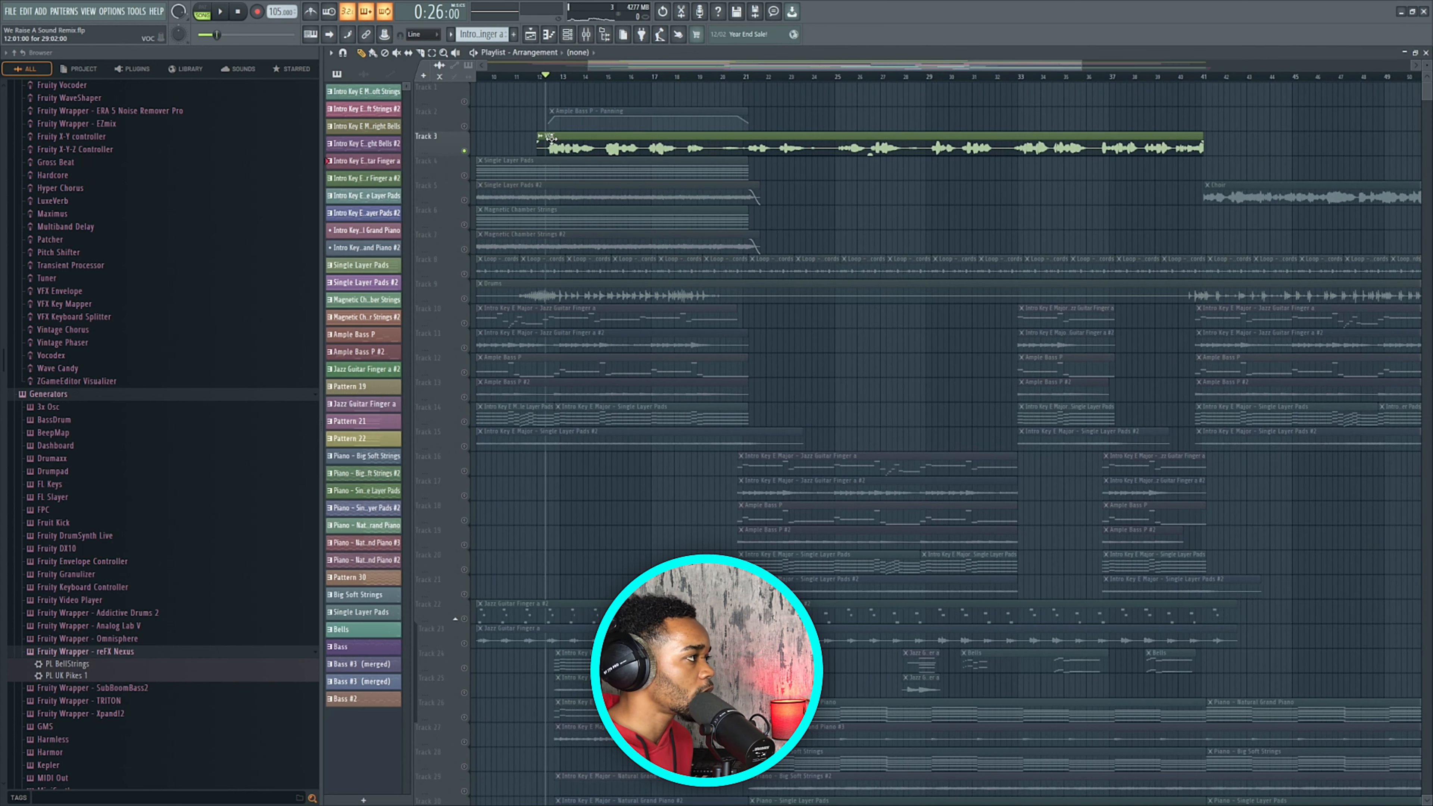
{"action": "scroll", "coordinate": [625, 65], "scroll_direction": "down", "scroll_amount": 5}
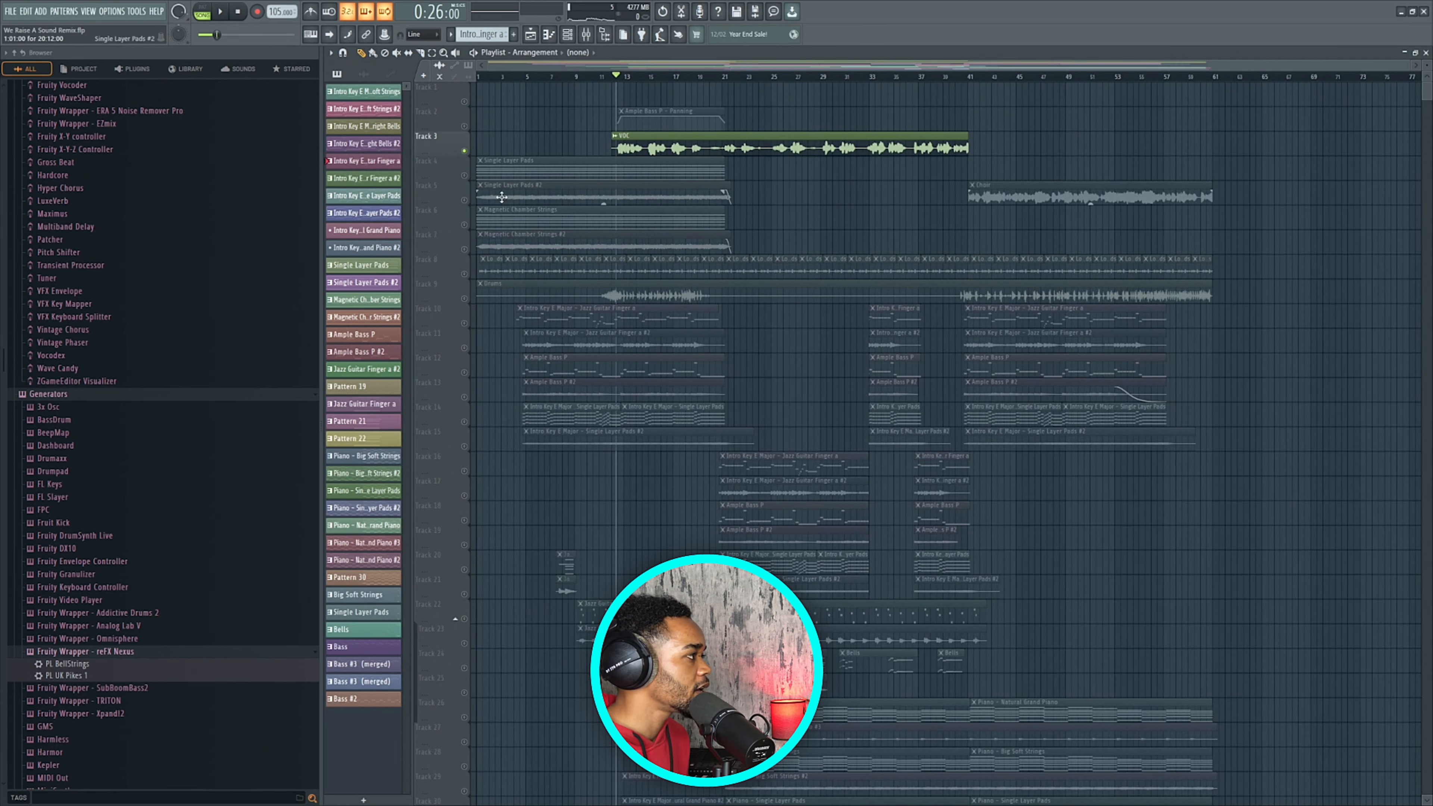
{"action": "left_click", "coordinate": [464, 175]}
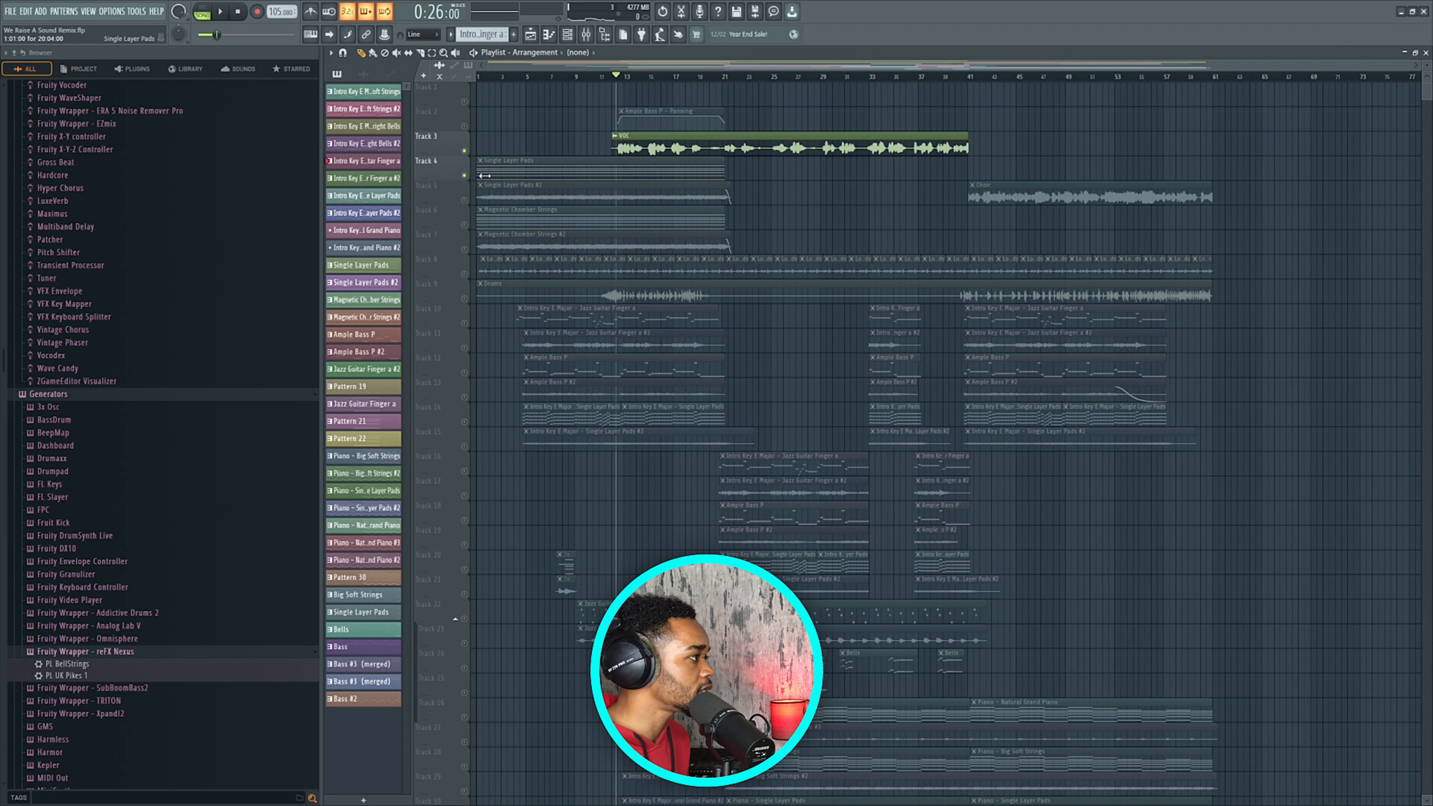
{"action": "left_click", "coordinate": [464, 275]}
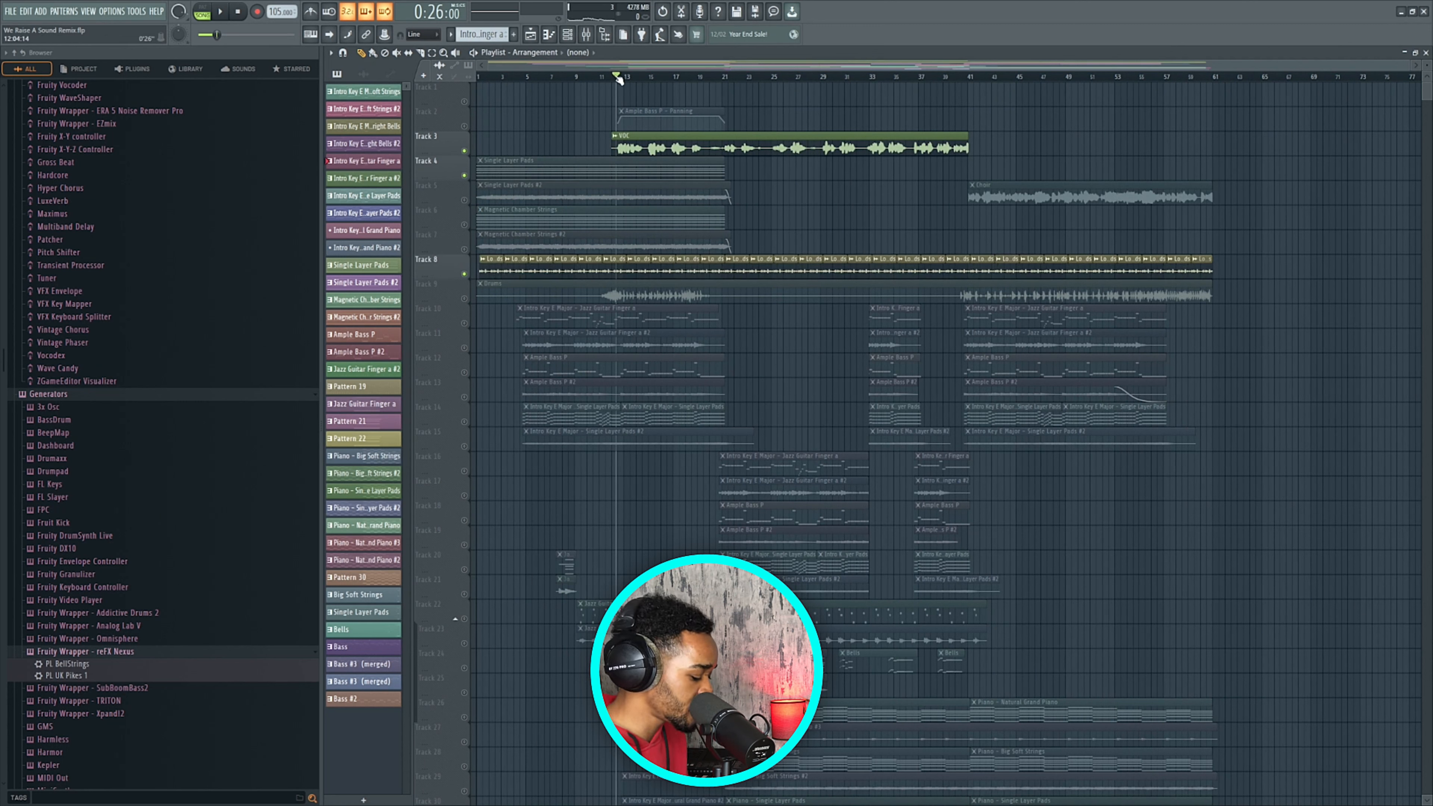
{"action": "key", "text": "space"}
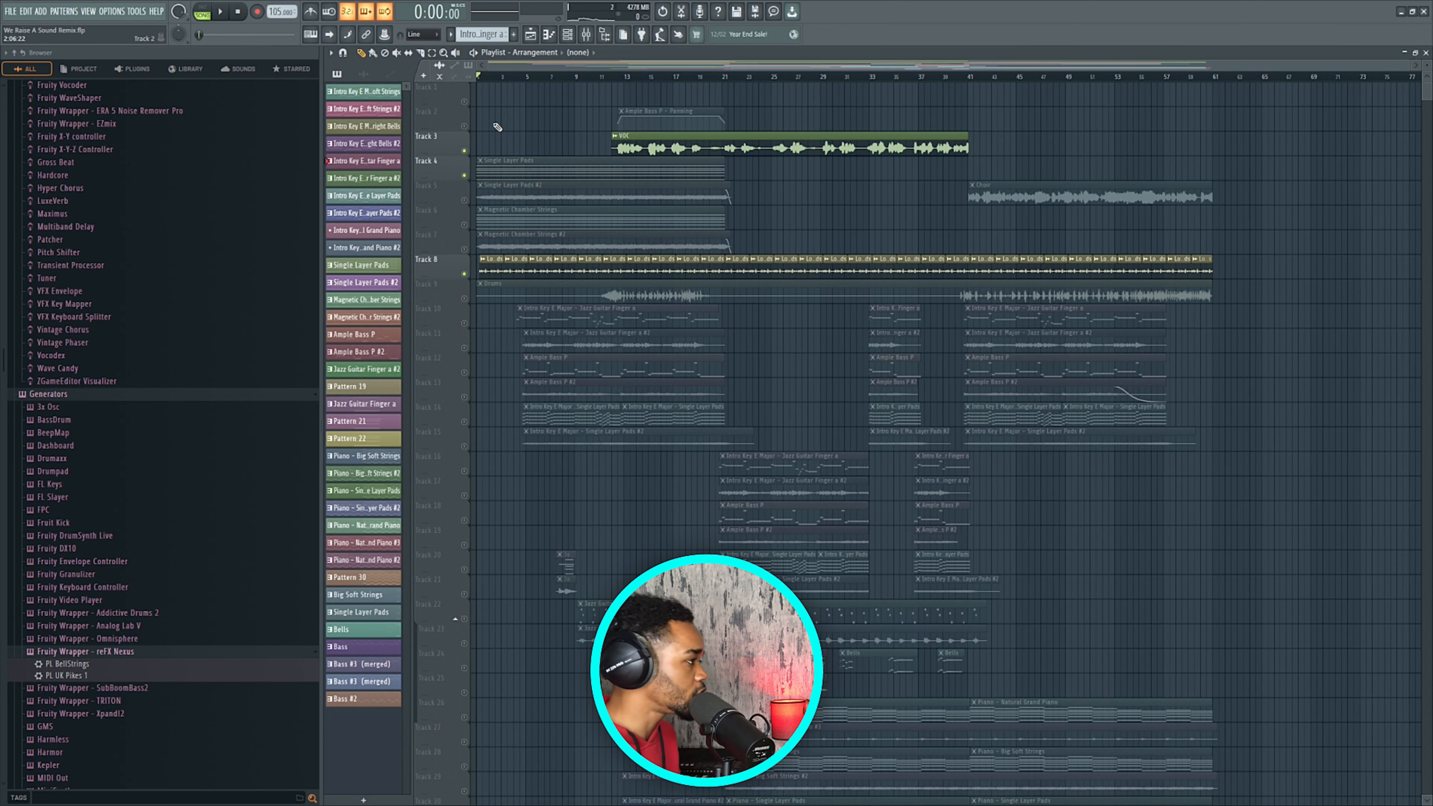
Put the playhead at bar 1 and audition the song's intro.
{"action": "scroll", "coordinate": [492, 118], "scroll_direction": "up", "scroll_amount": 3}
{"action": "left_click_drag", "start_coordinate": [499, 64], "coordinate": [467, 66]}
{"action": "scroll", "coordinate": [473, 246], "scroll_direction": "up", "scroll_amount": 3}
{"action": "scroll", "coordinate": [475, 248], "scroll_direction": "up", "scroll_amount": 3}
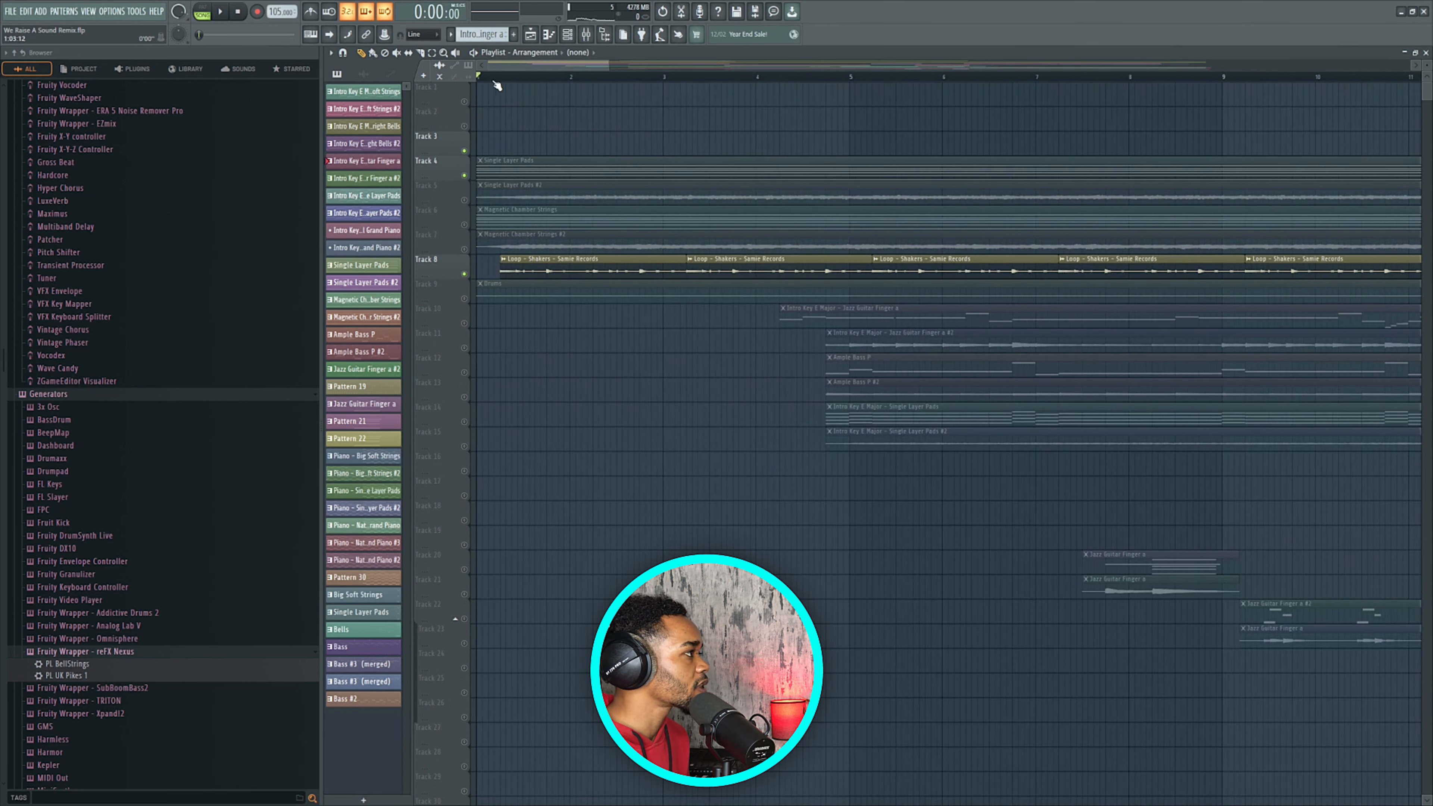
{"action": "left_click", "coordinate": [500, 76]}
{"action": "key", "text": "space"}
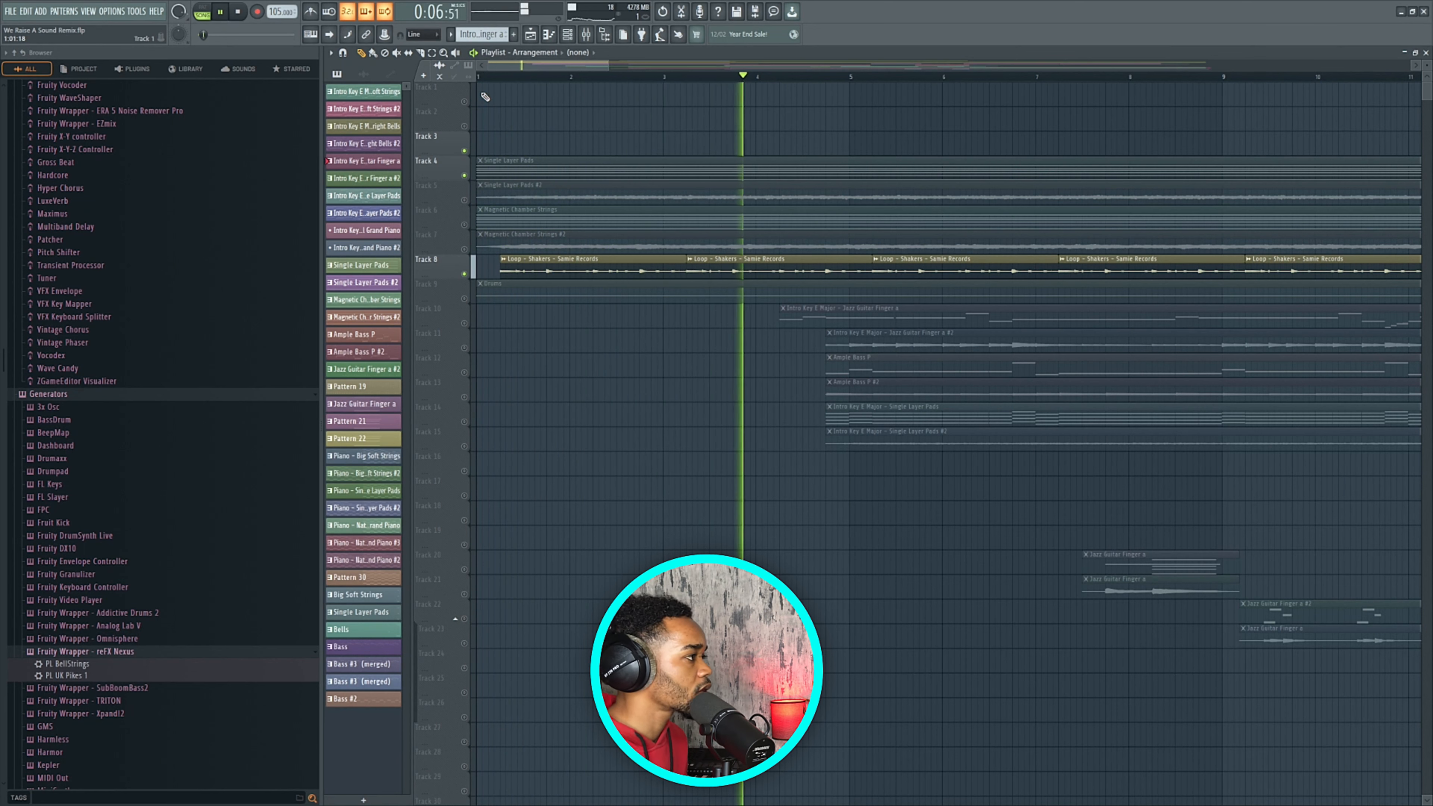
{"action": "key", "text": "space"}
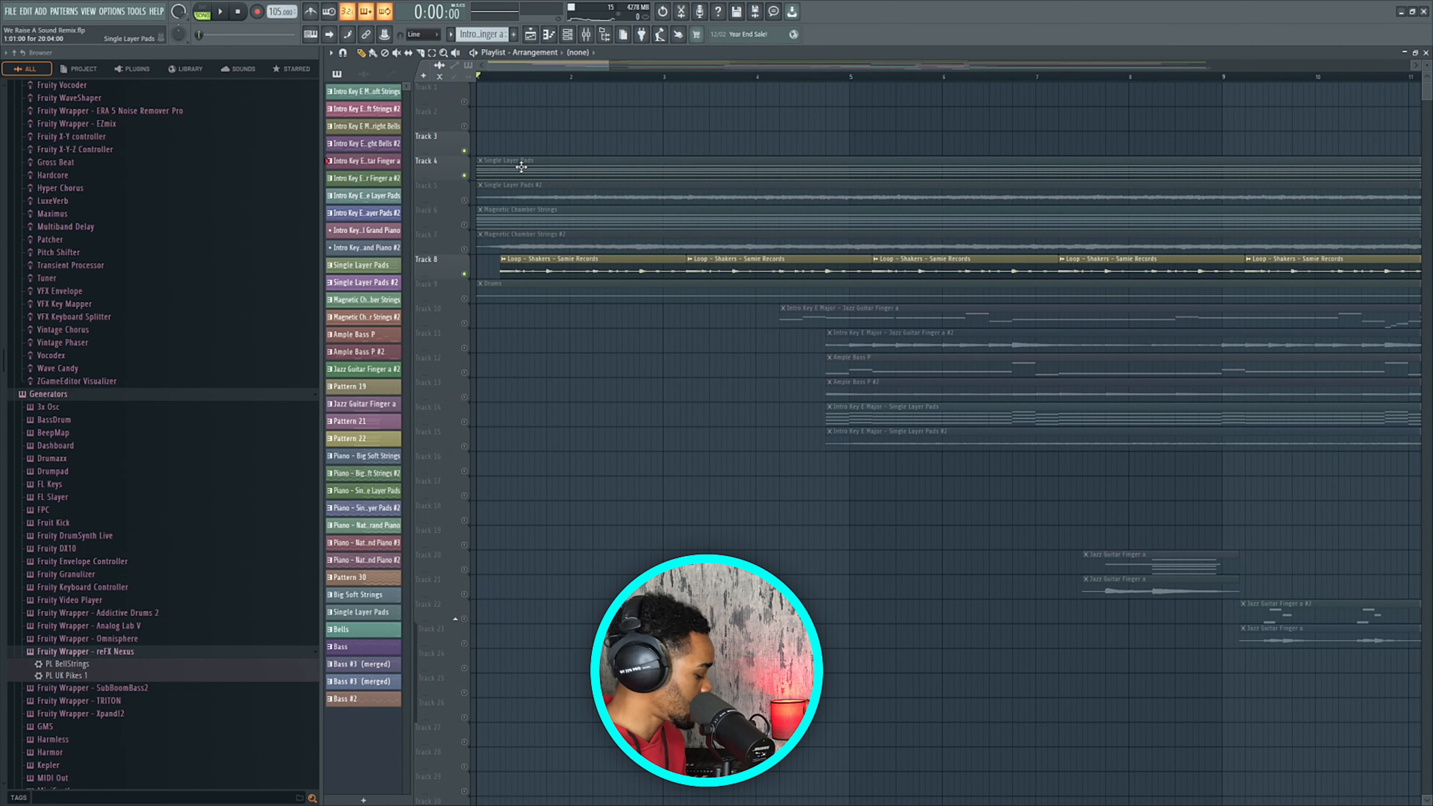
Unmute the Magnetic Chamber Strings #2 clip on Track 7, replay the intro, then select Track 6's strings pattern.
{"action": "scroll", "coordinate": [521, 167], "scroll_direction": "down", "scroll_amount": 8}
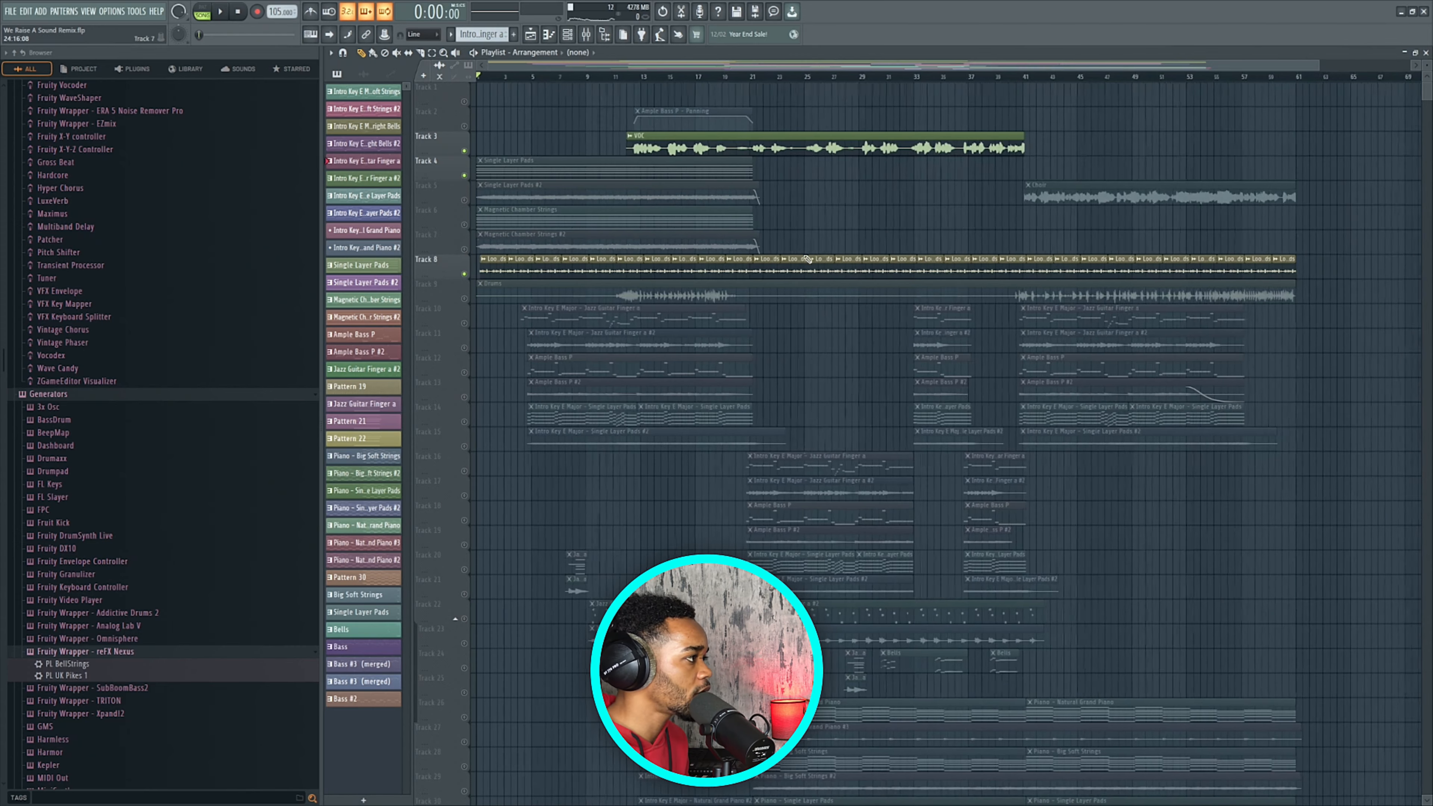
{"action": "scroll", "coordinate": [752, 92], "scroll_direction": "up", "scroll_amount": 5}
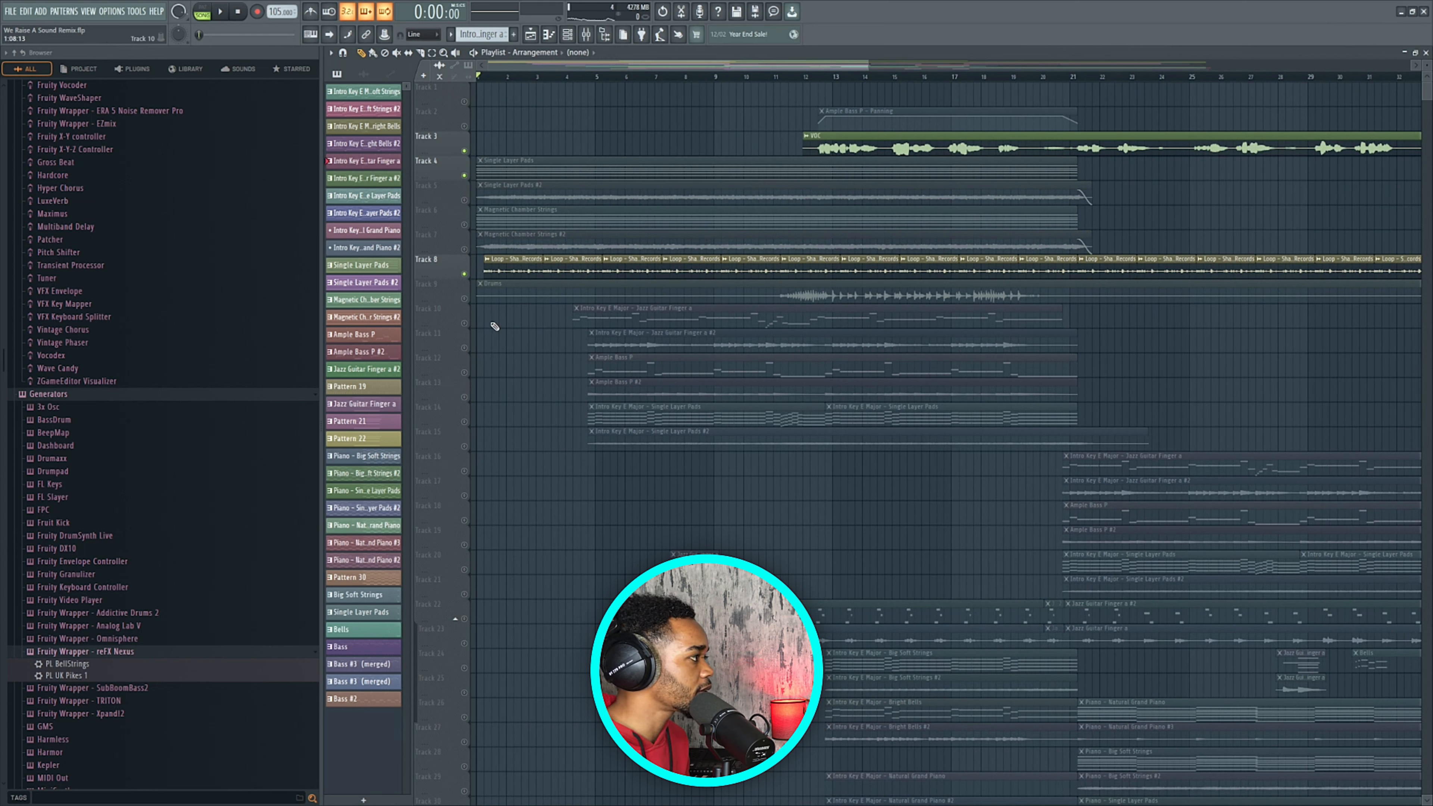
{"action": "left_click", "coordinate": [464, 248]}
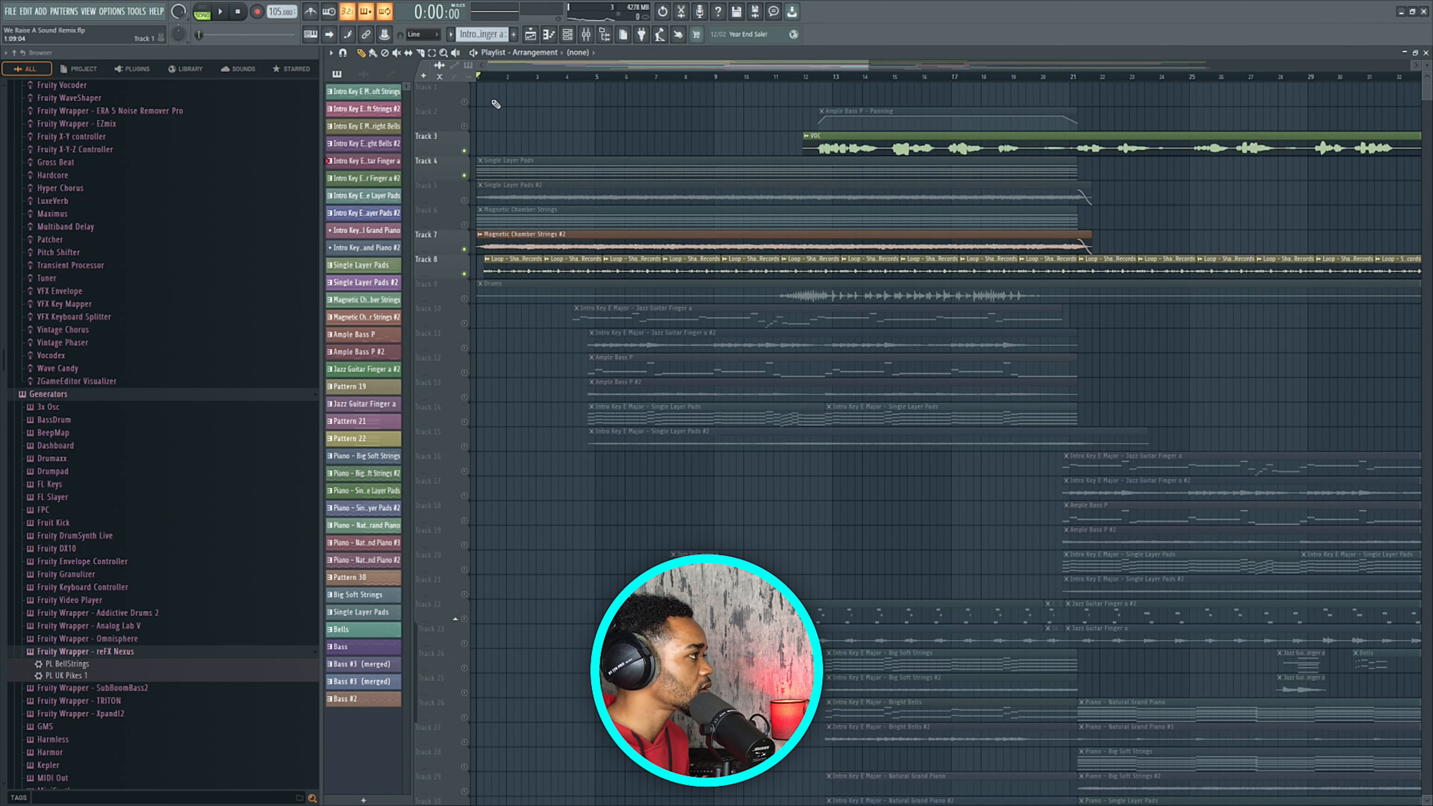
{"action": "key", "text": "space"}
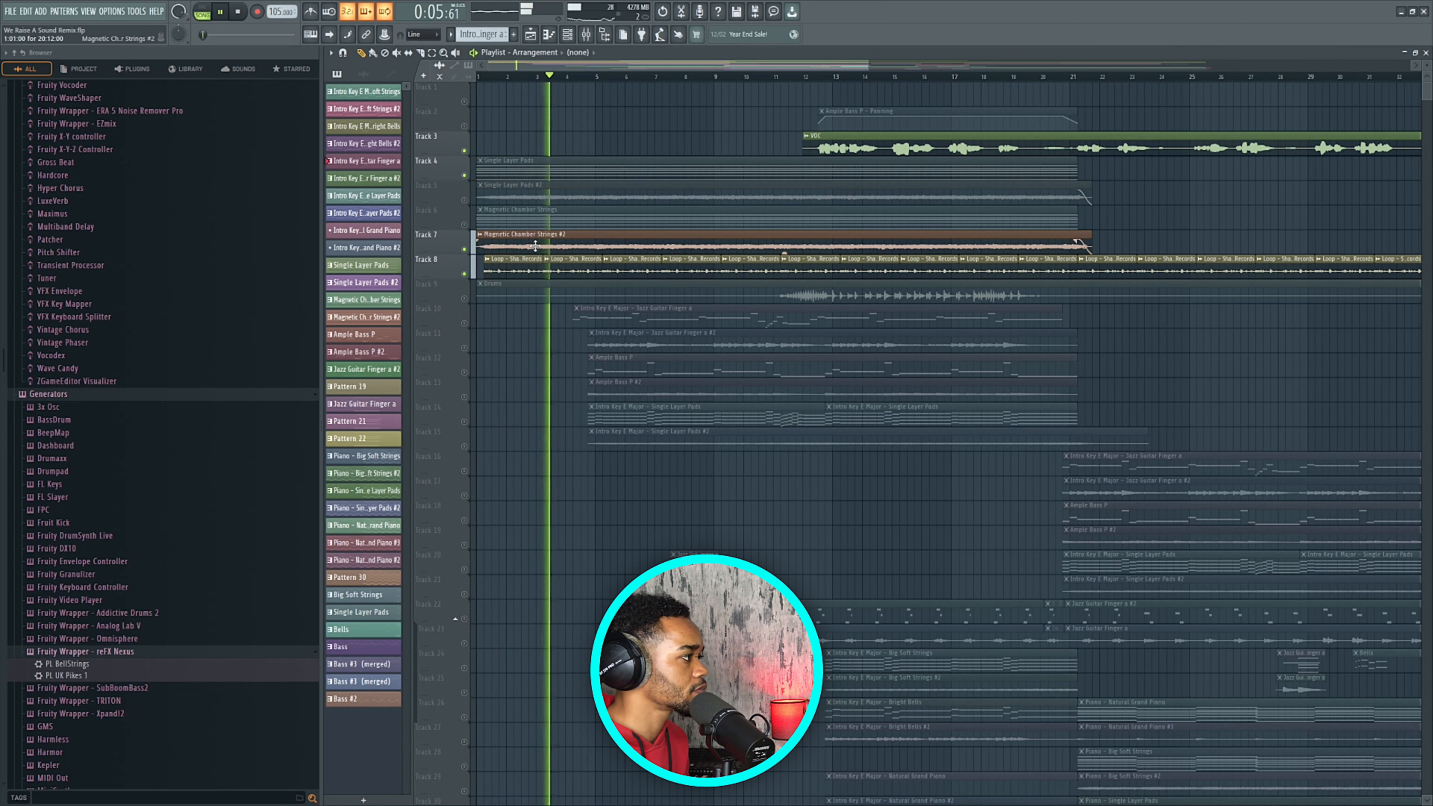
{"action": "key", "text": "space"}
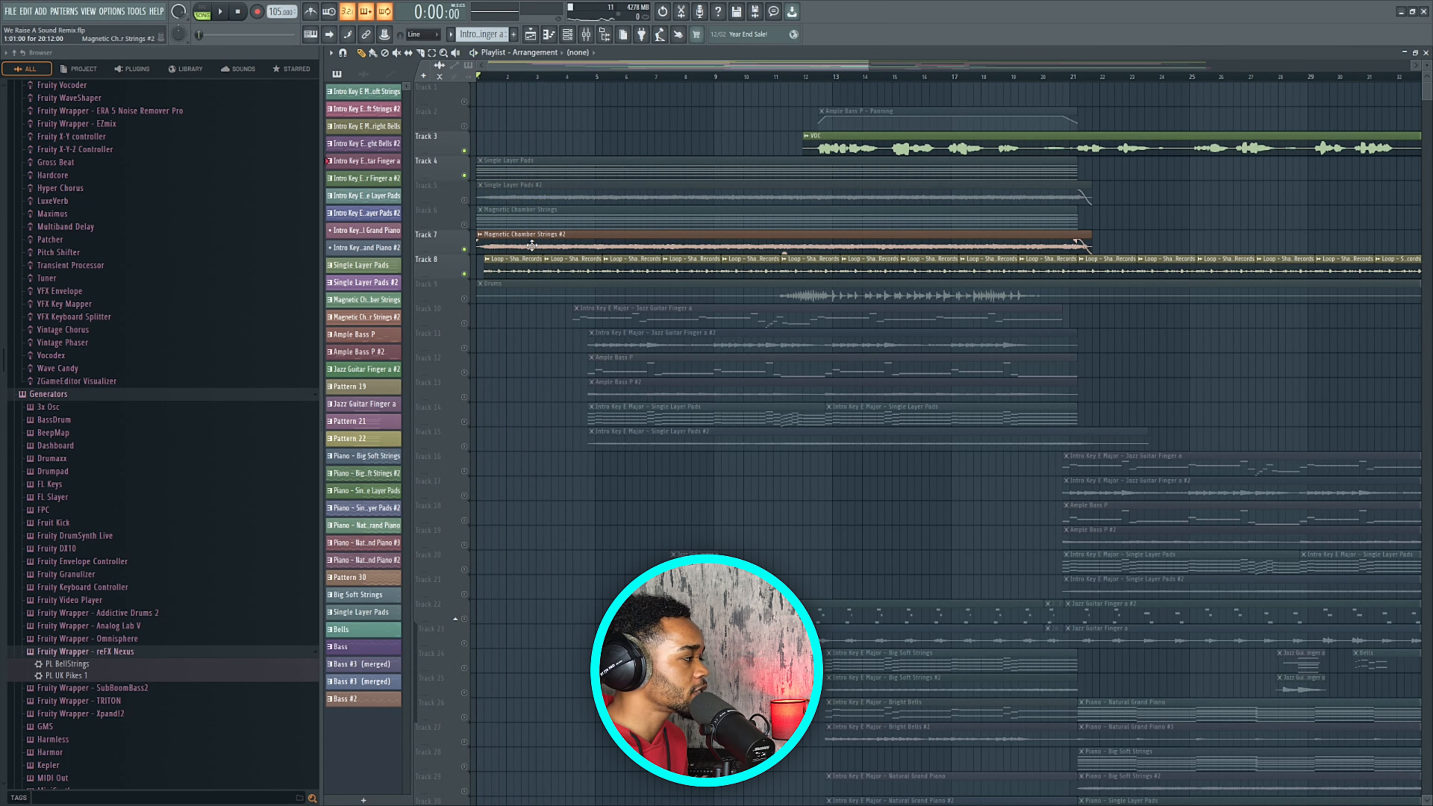
{"action": "left_click", "coordinate": [546, 223]}
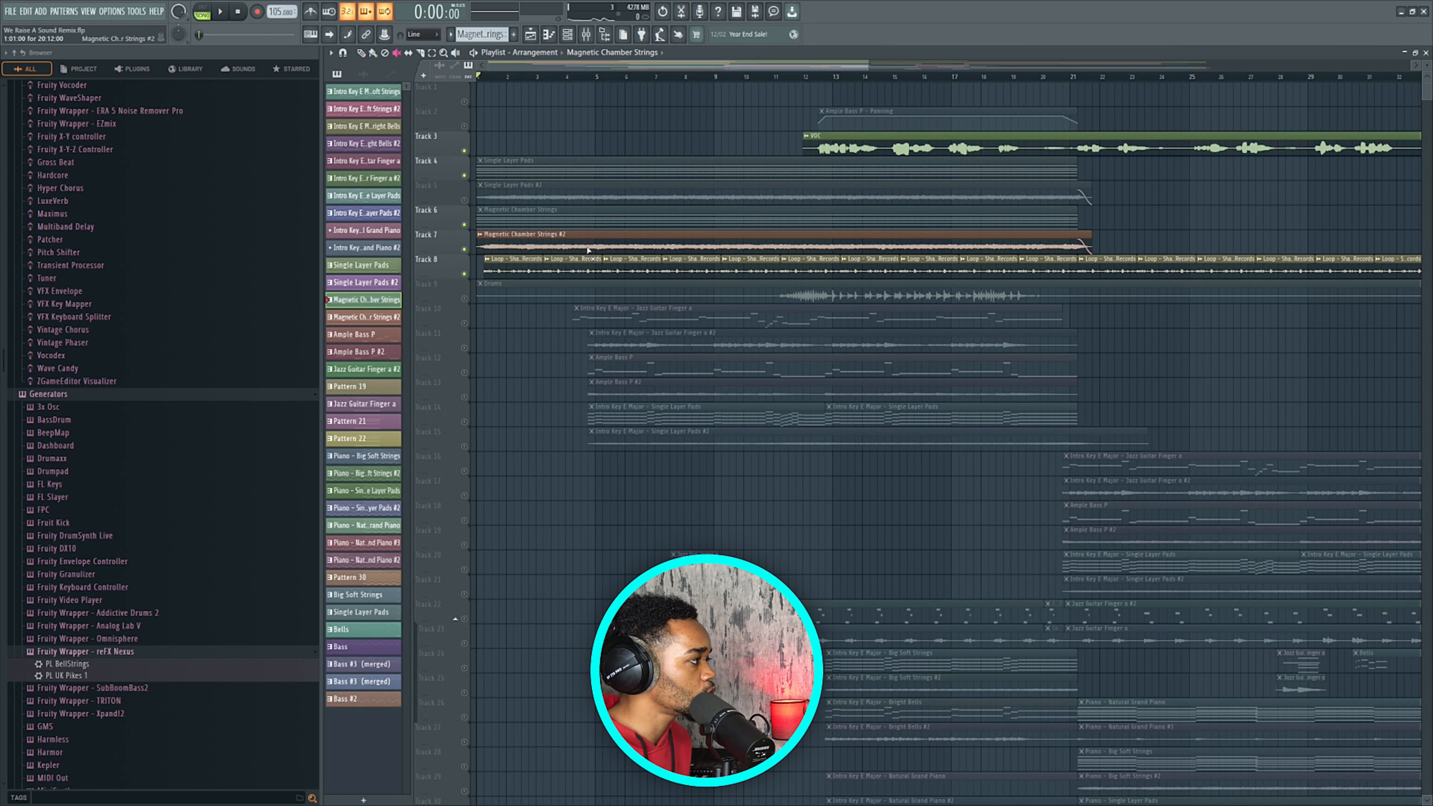
Mute Track 7's strings clip, unmute Track 6's Magnetic Chamber Strings clip, and play briefly.
{"action": "left_click", "coordinate": [566, 250]}
{"action": "left_click", "coordinate": [567, 221]}
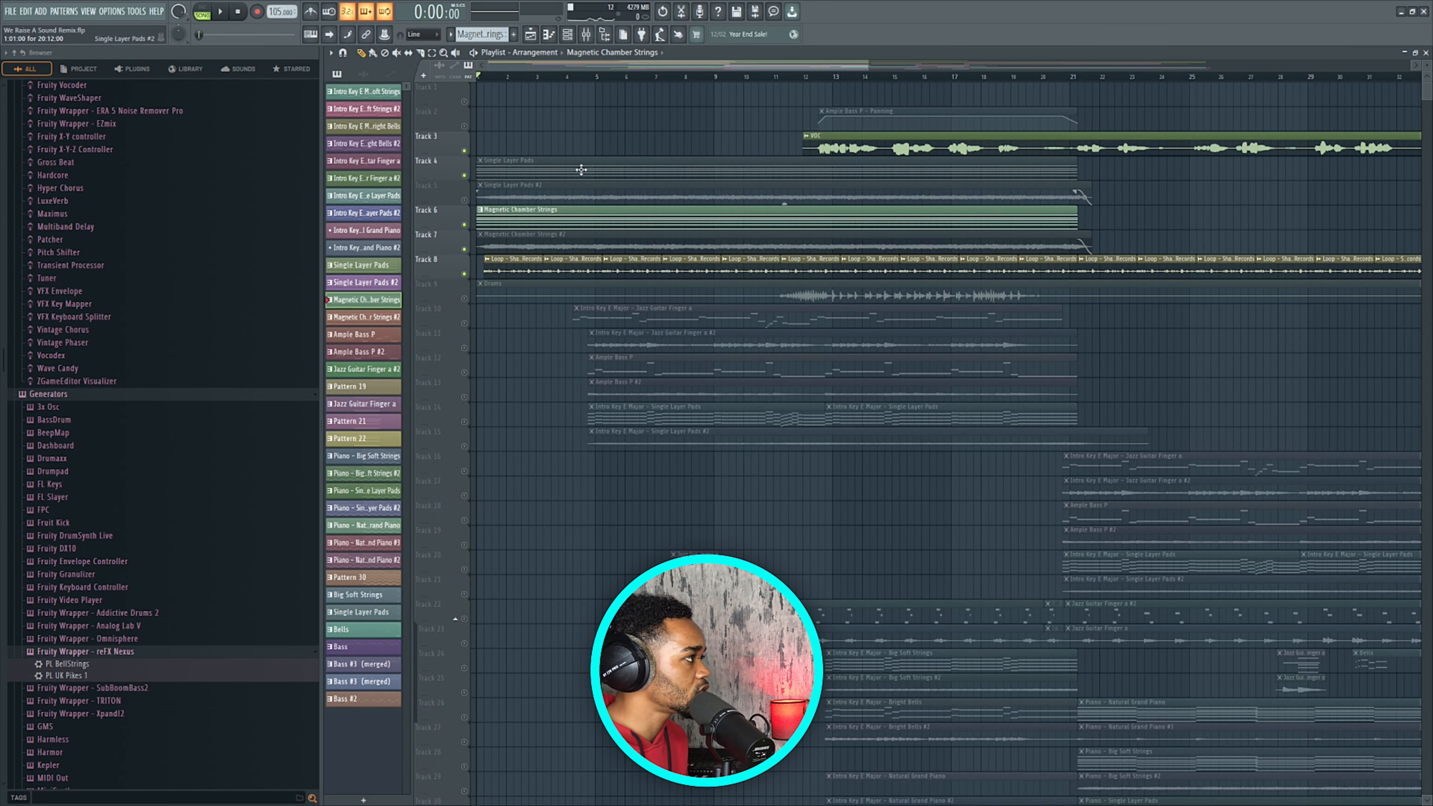
{"action": "left_click", "coordinate": [567, 34]}
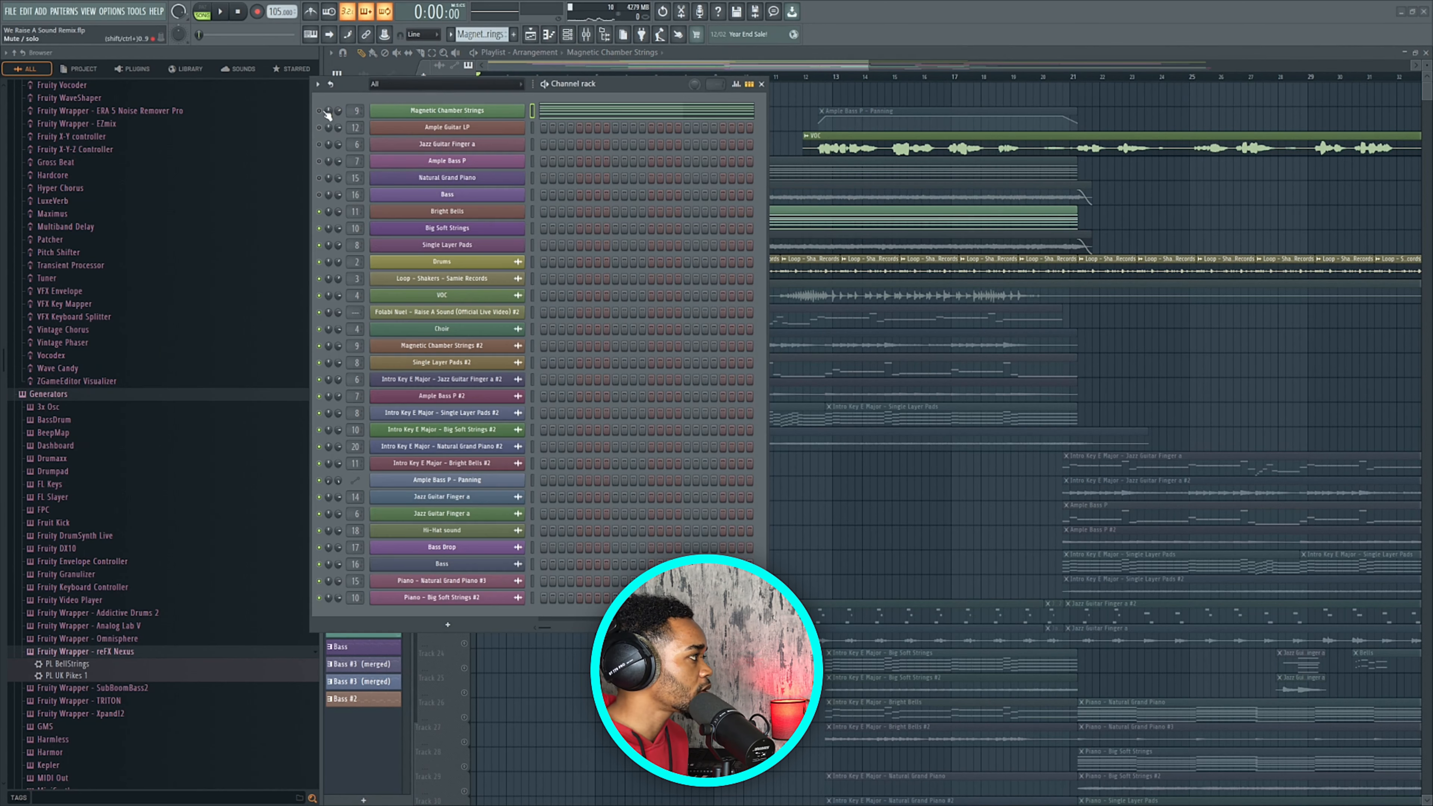
{"action": "left_click_drag", "start_coordinate": [604, 86], "coordinate": [870, 342]}
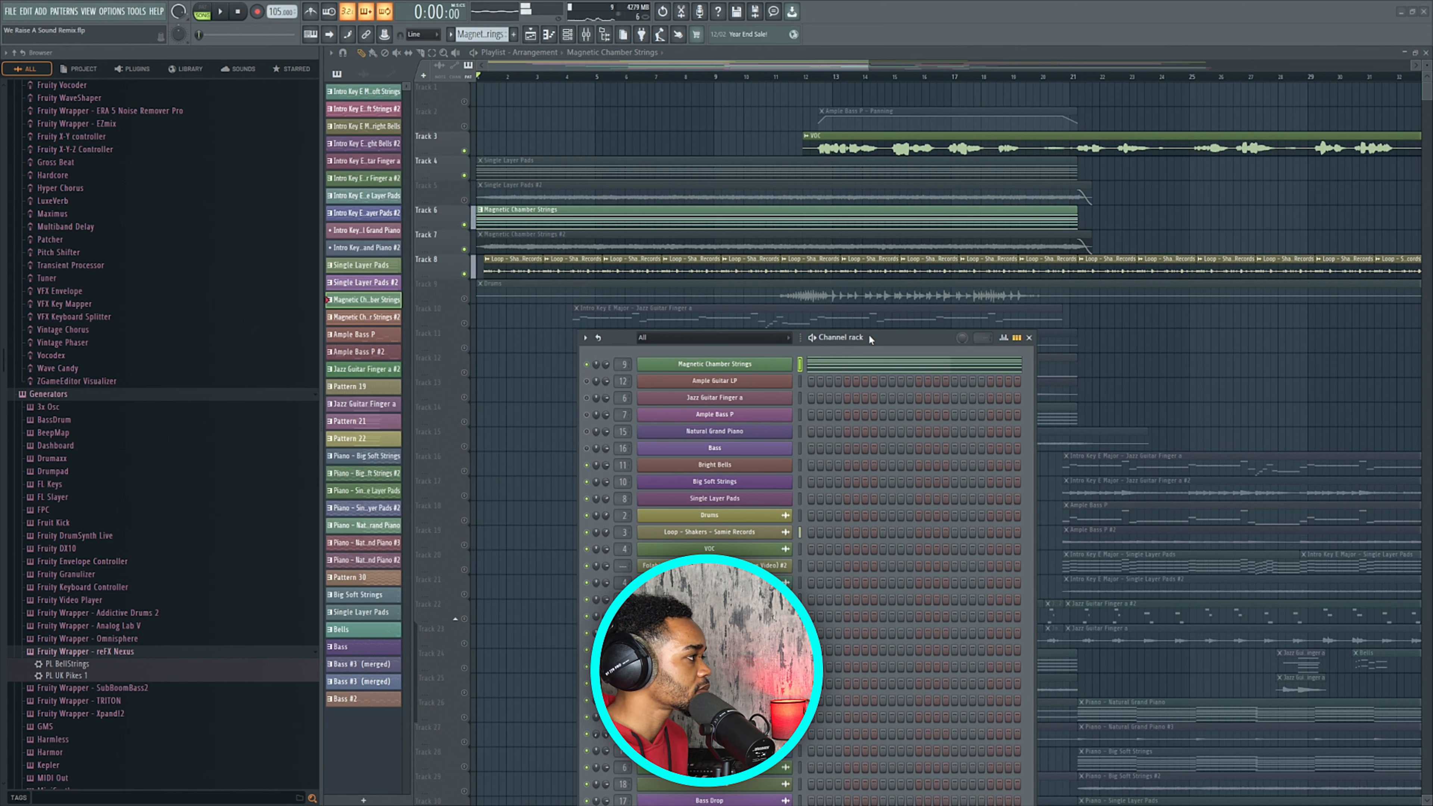
{"action": "key", "text": "space"}
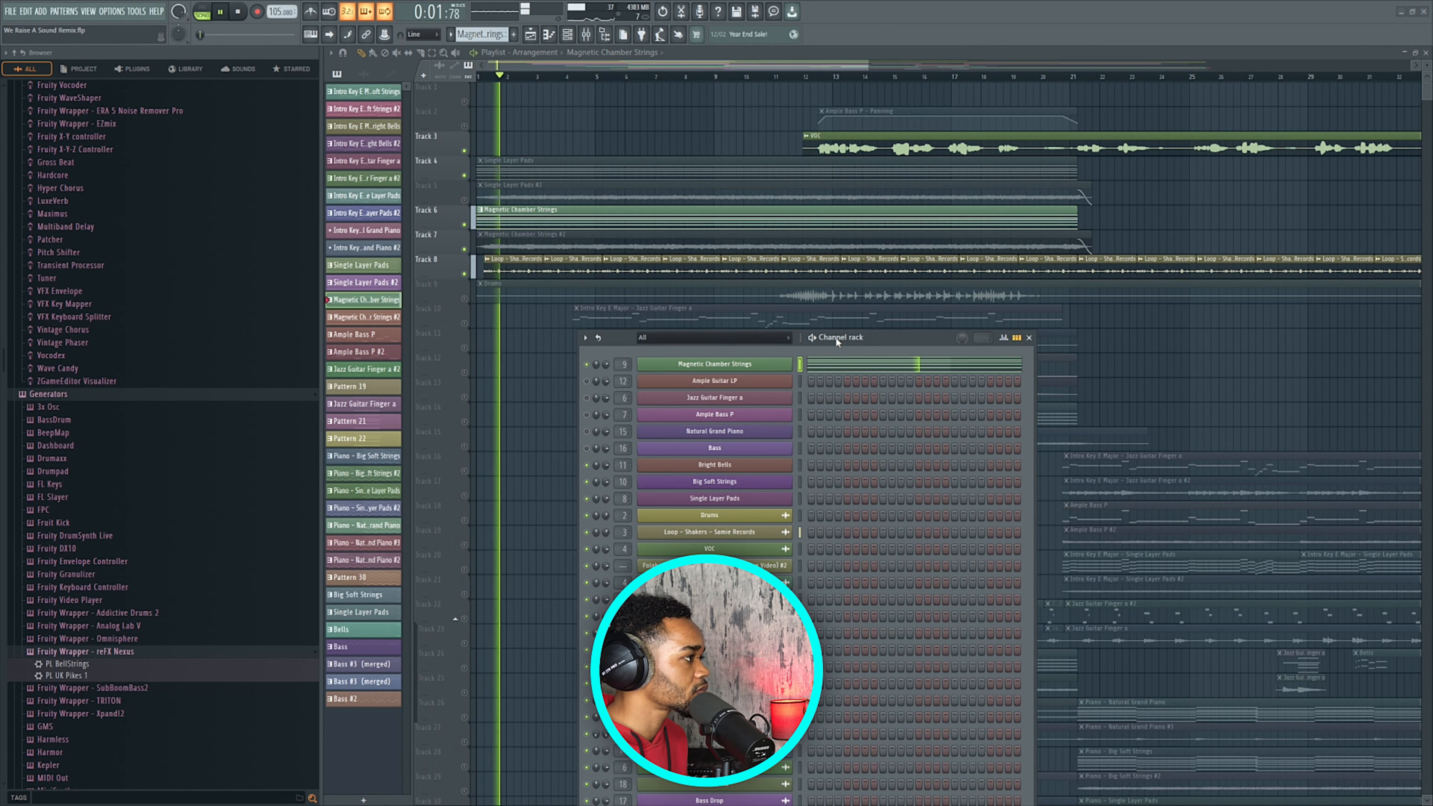
{"action": "key", "text": "space"}
Inspect the Magnetic Chamber Strings notes and its Omnisphere patch, then close the windows.
{"action": "double_click", "coordinate": [622, 223]}
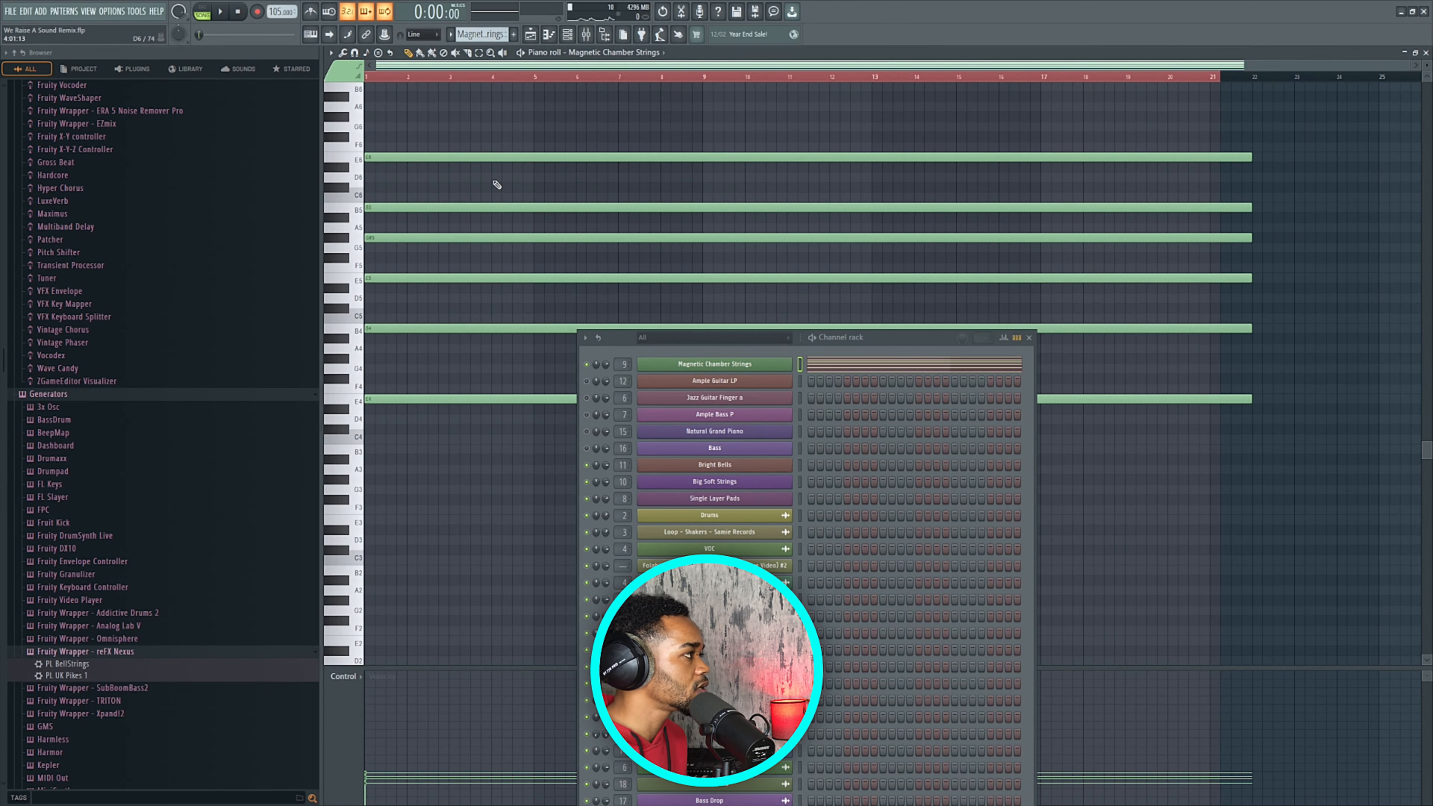
{"action": "left_click", "coordinate": [531, 34]}
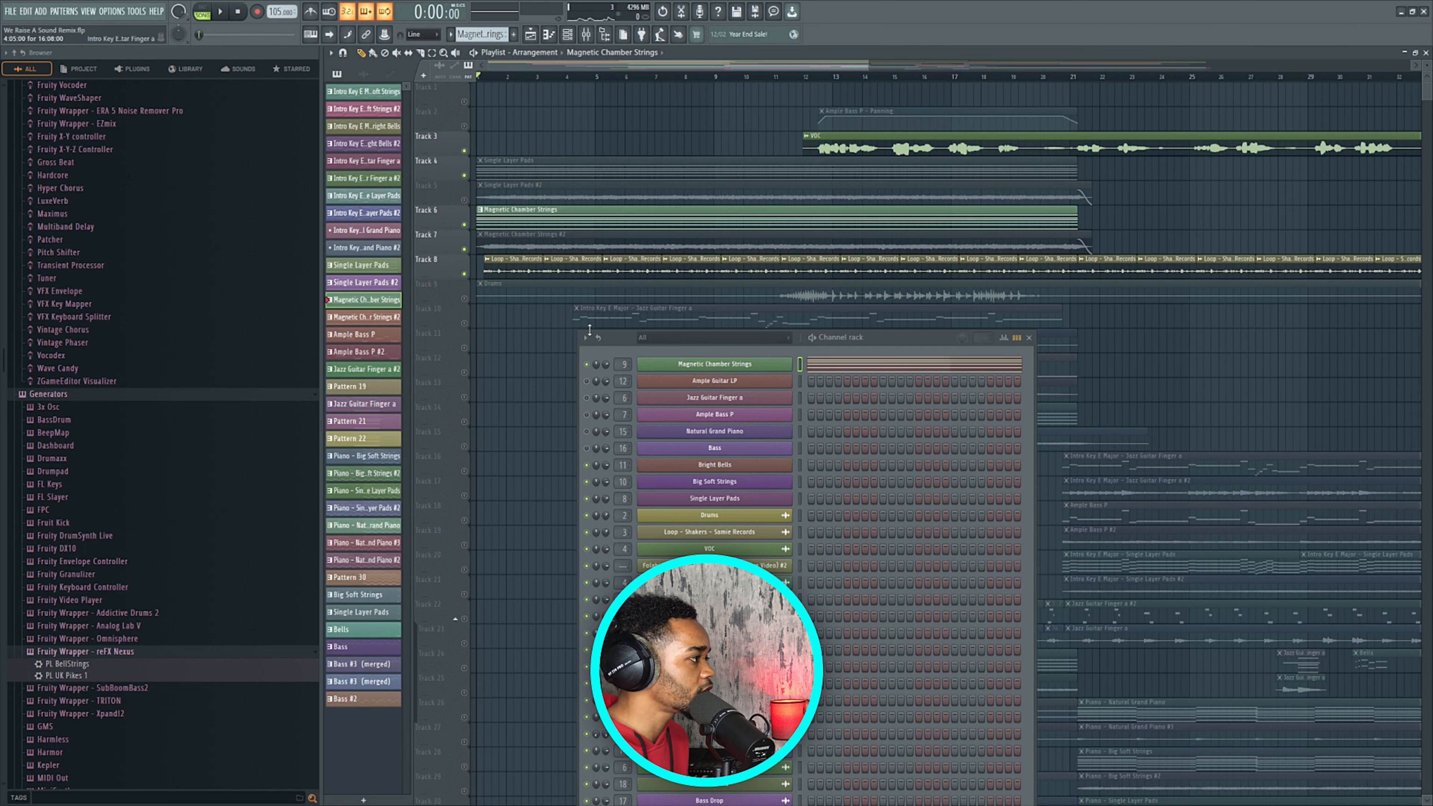
{"action": "left_click", "coordinate": [705, 368]}
{"action": "left_click_drag", "start_coordinate": [529, 151], "coordinate": [511, 149]}
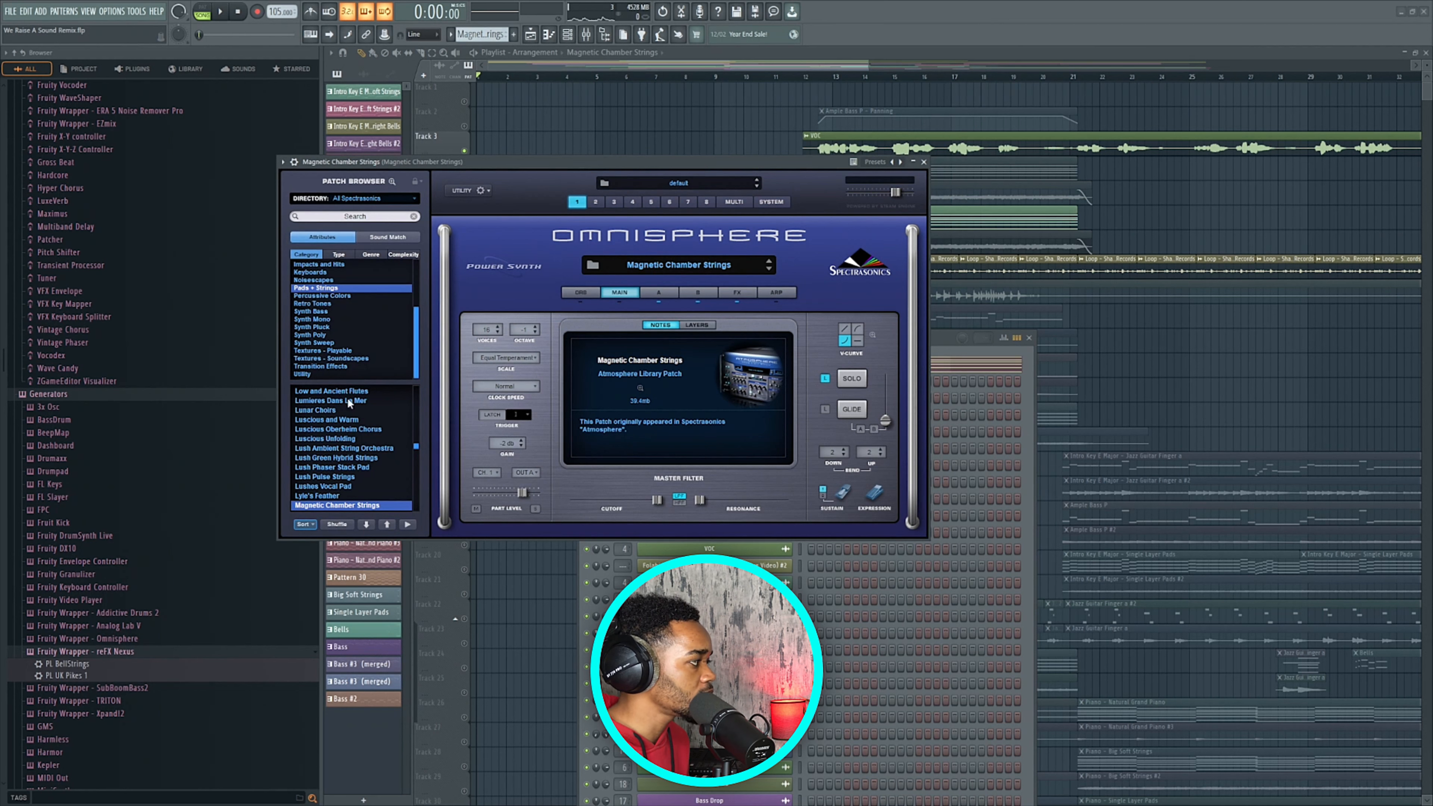
{"action": "scroll", "coordinate": [348, 397], "scroll_direction": "down", "scroll_amount": 3}
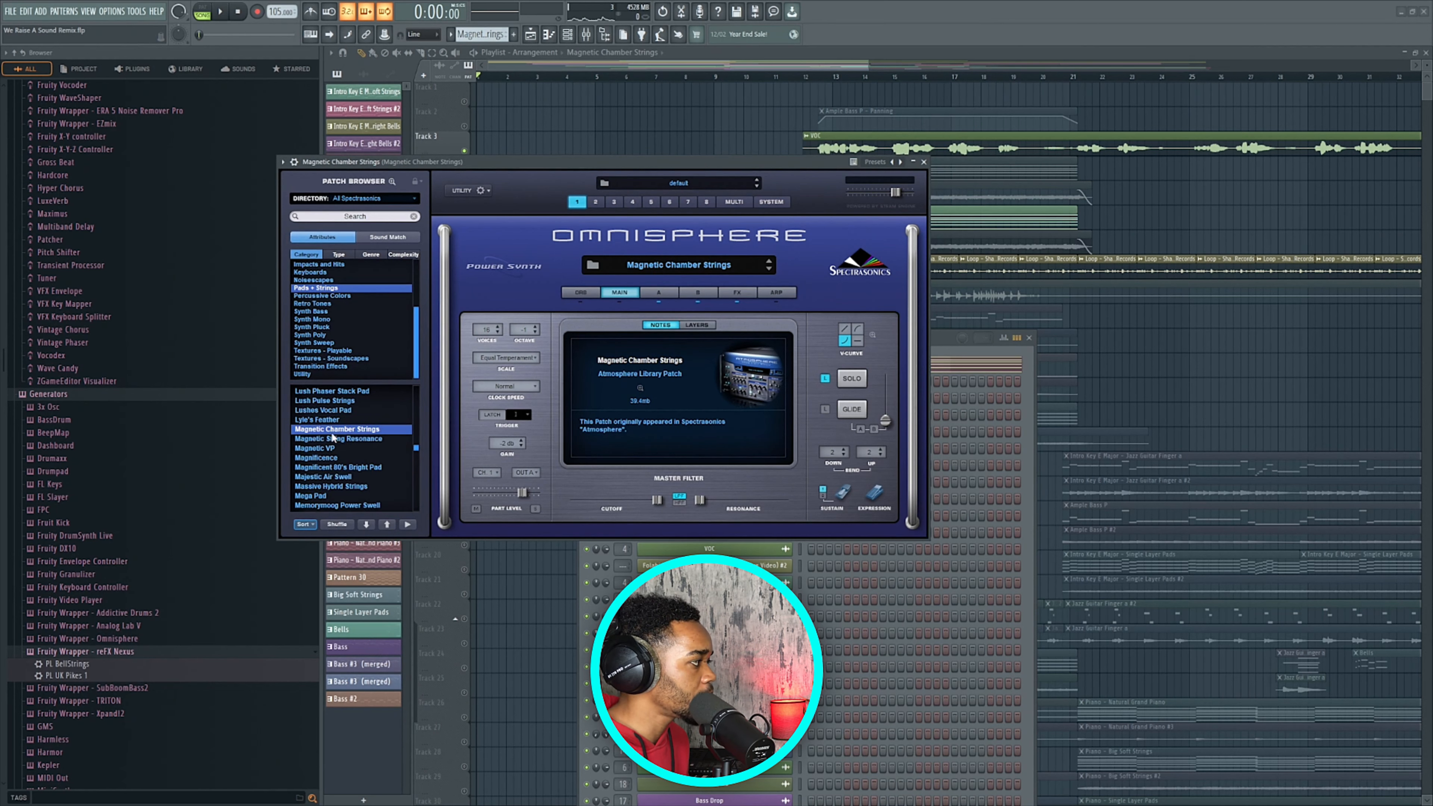
{"action": "left_click", "coordinate": [924, 162]}
{"action": "left_click", "coordinate": [1028, 337]}
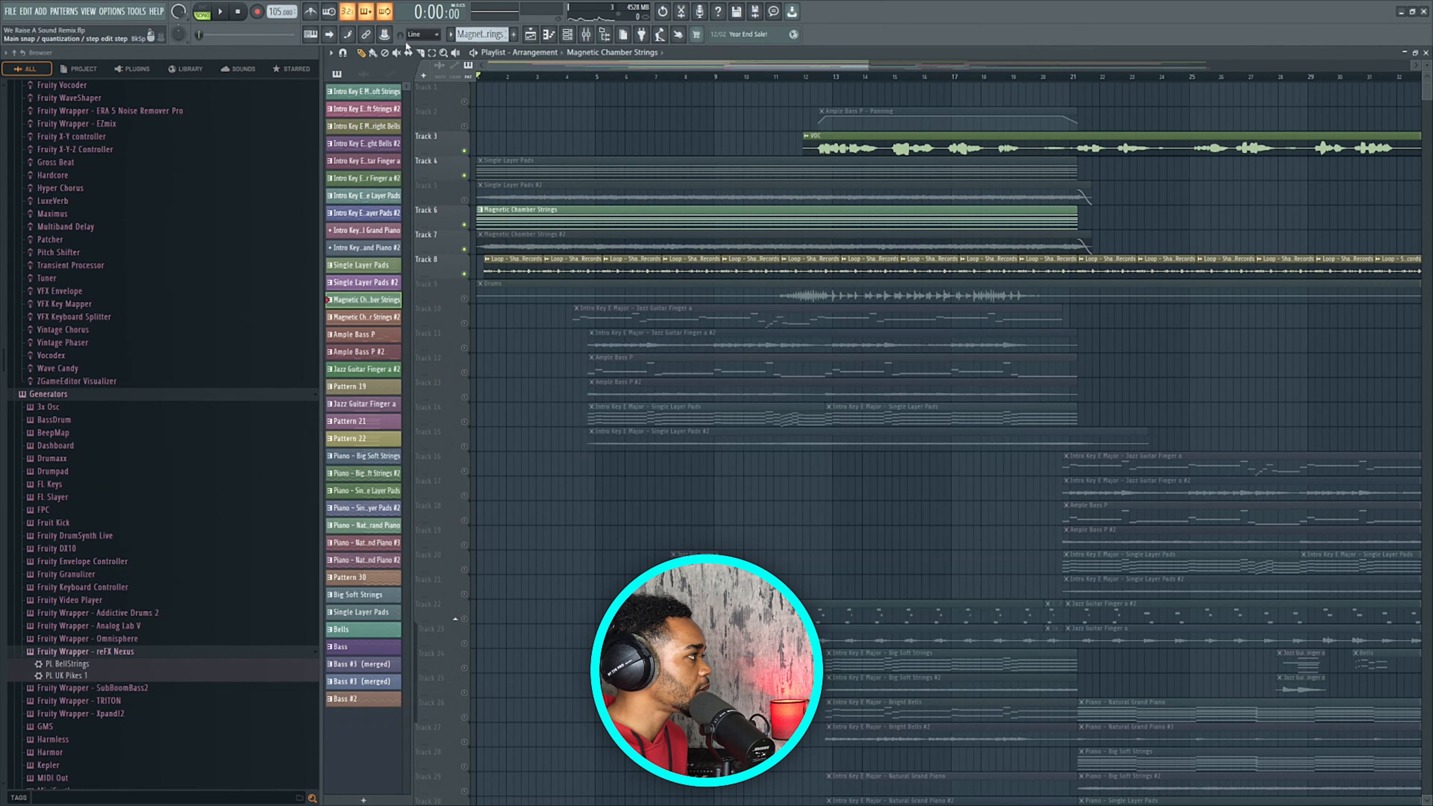
Mute Track 6's strings clip and unmute the Track 7 strings #2 and Track 4 pads clips.
{"action": "key", "text": "t"}
{"action": "left_click", "coordinate": [562, 223]}
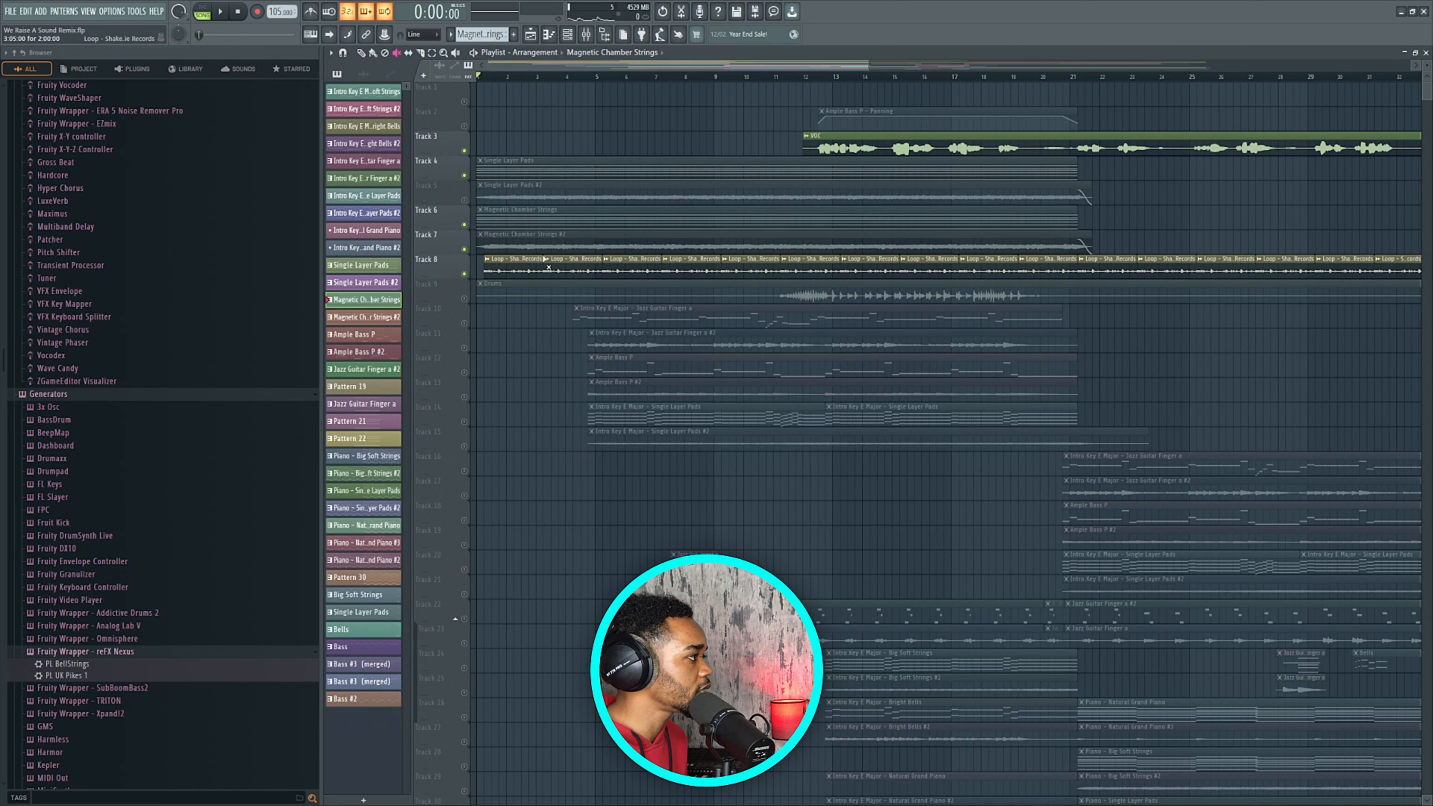
{"action": "left_click", "coordinate": [551, 246]}
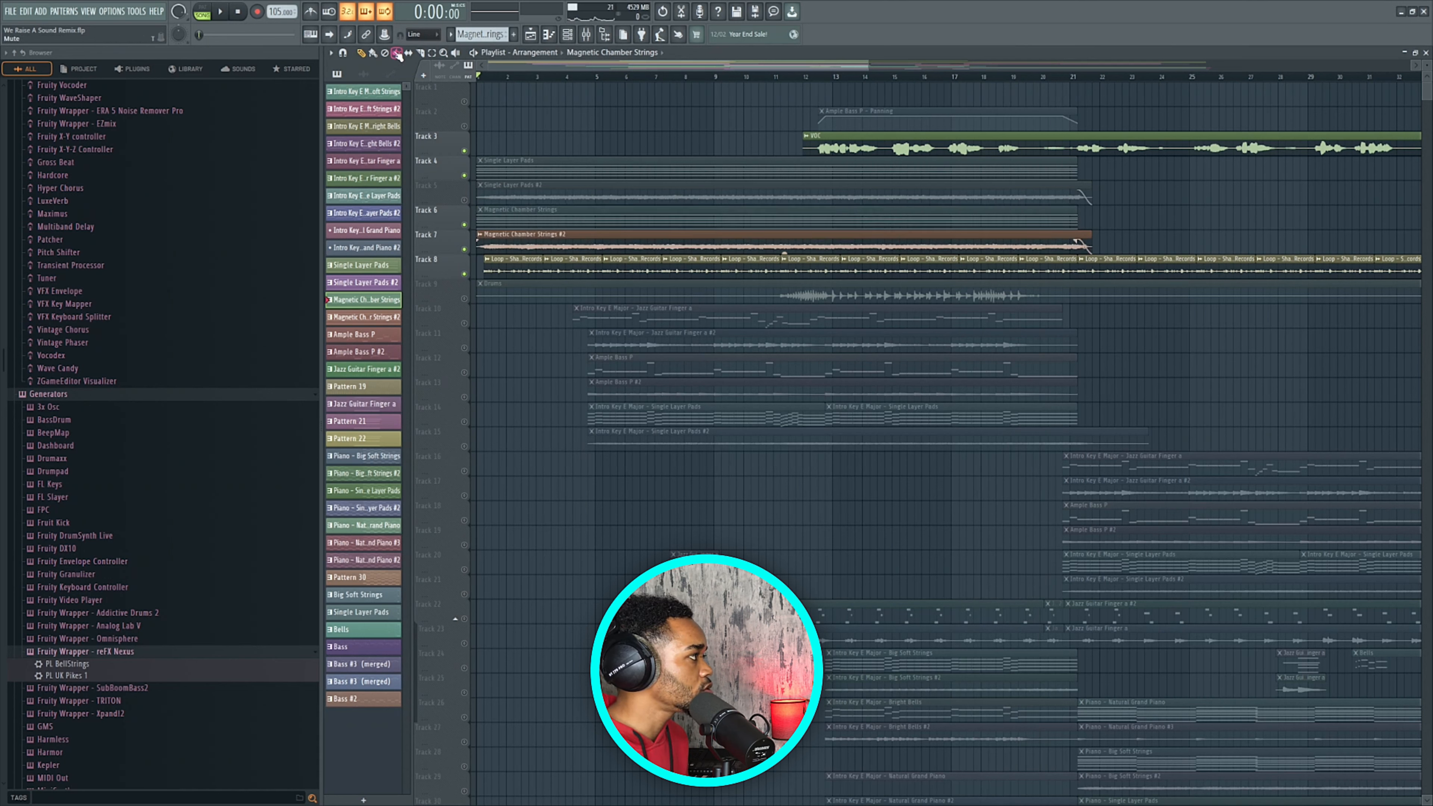
{"action": "left_click", "coordinate": [552, 176]}
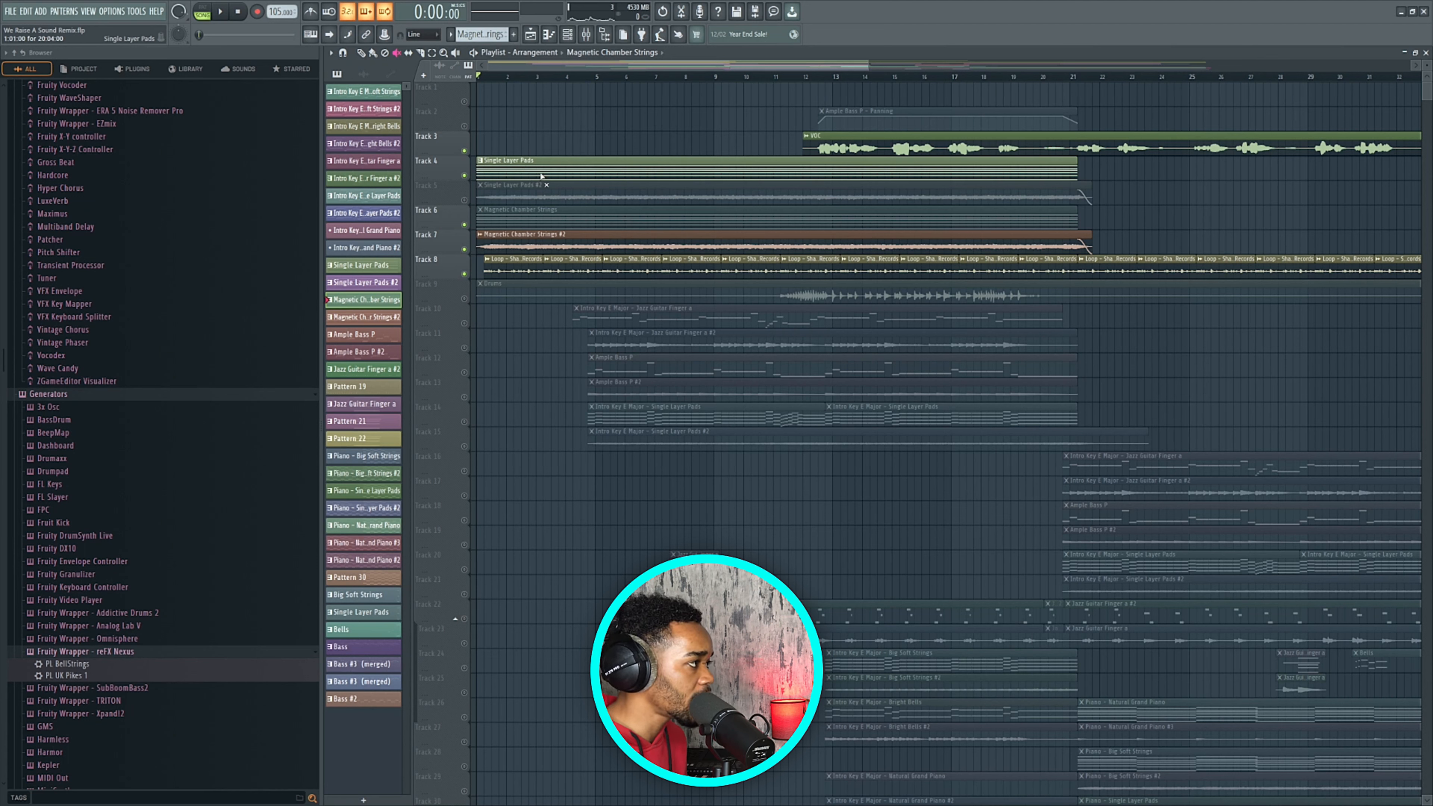
Solo Track 4's Single Layer Pads during playback, then stop at the song start.
{"action": "left_click", "coordinate": [362, 54]}
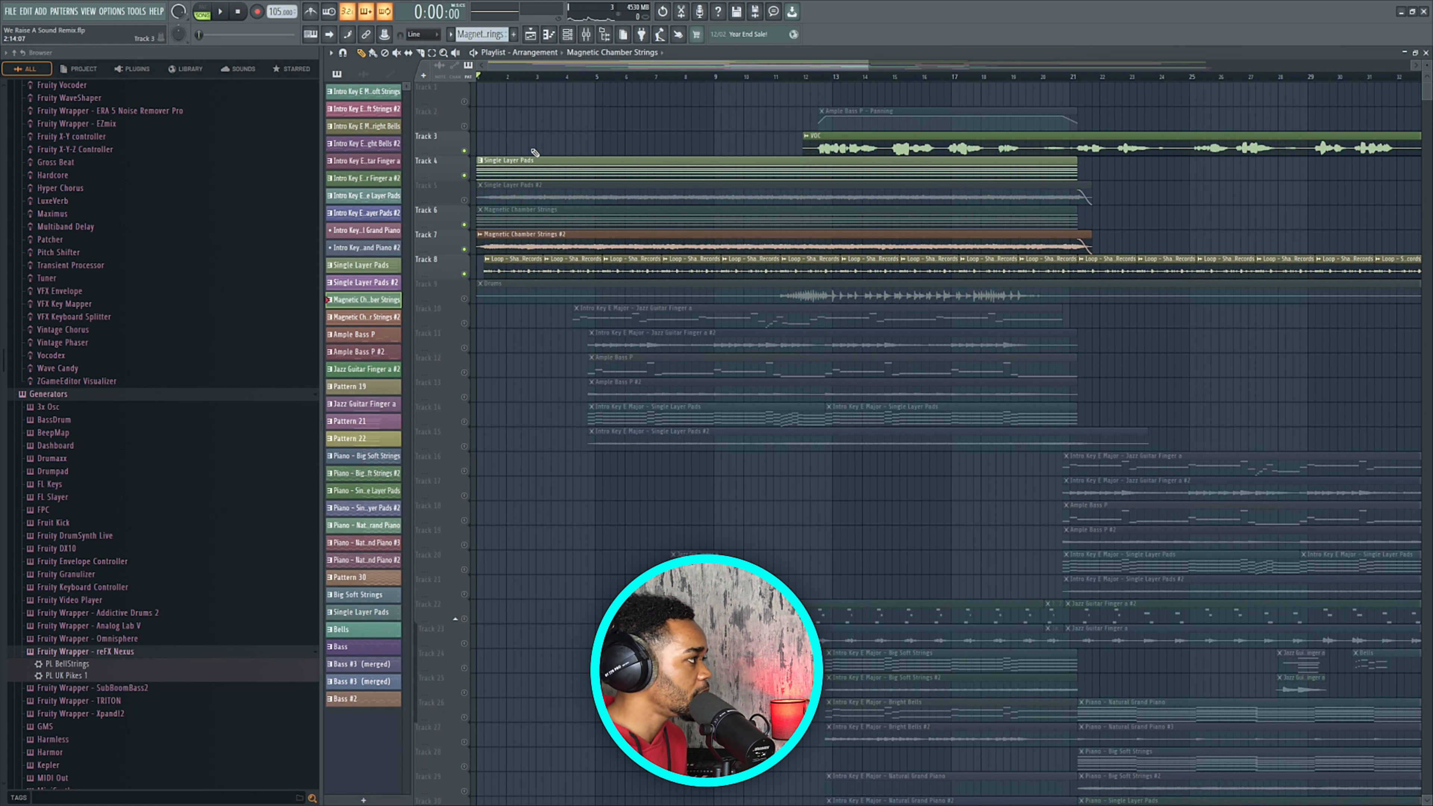
{"action": "key", "text": "space"}
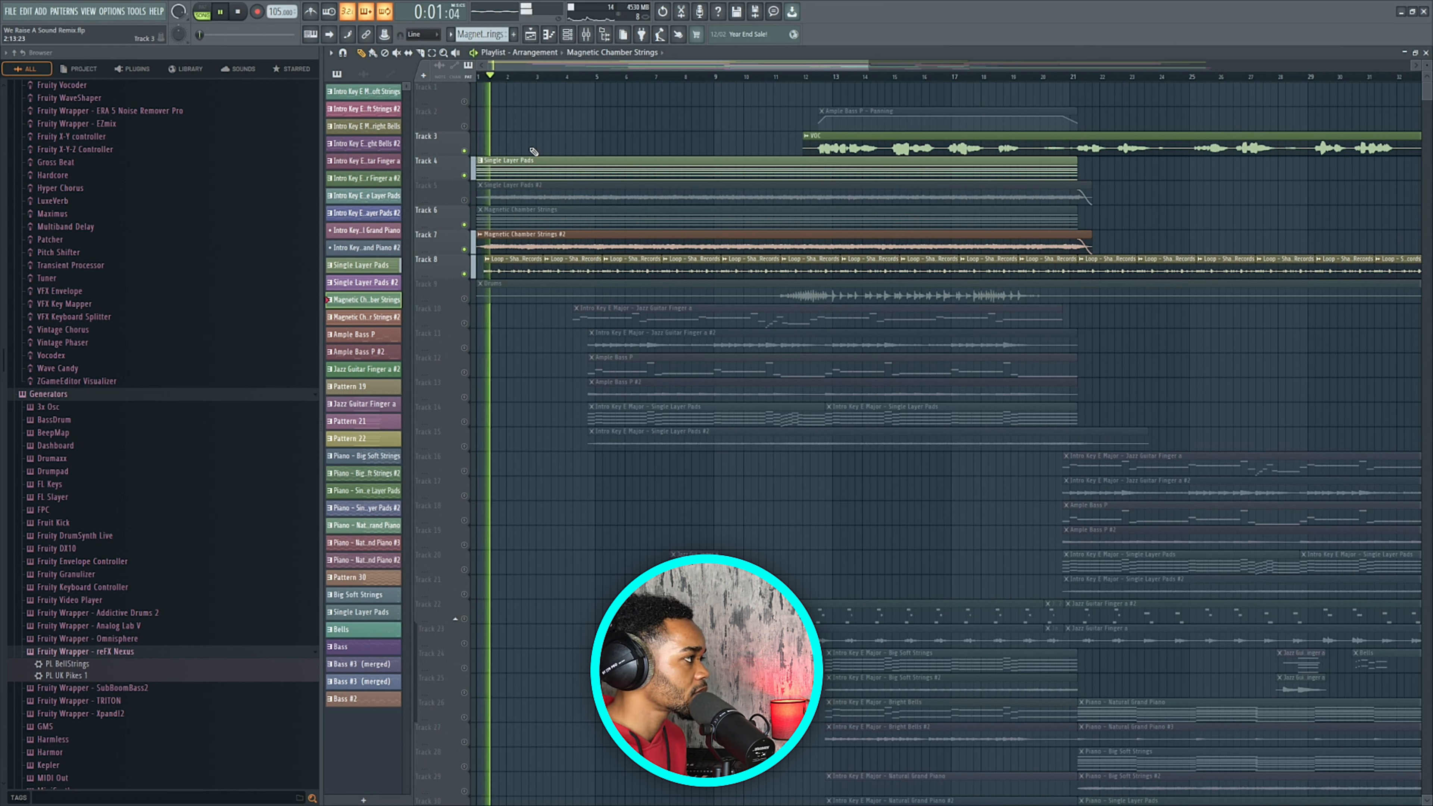
{"action": "right_click", "coordinate": [464, 175]}
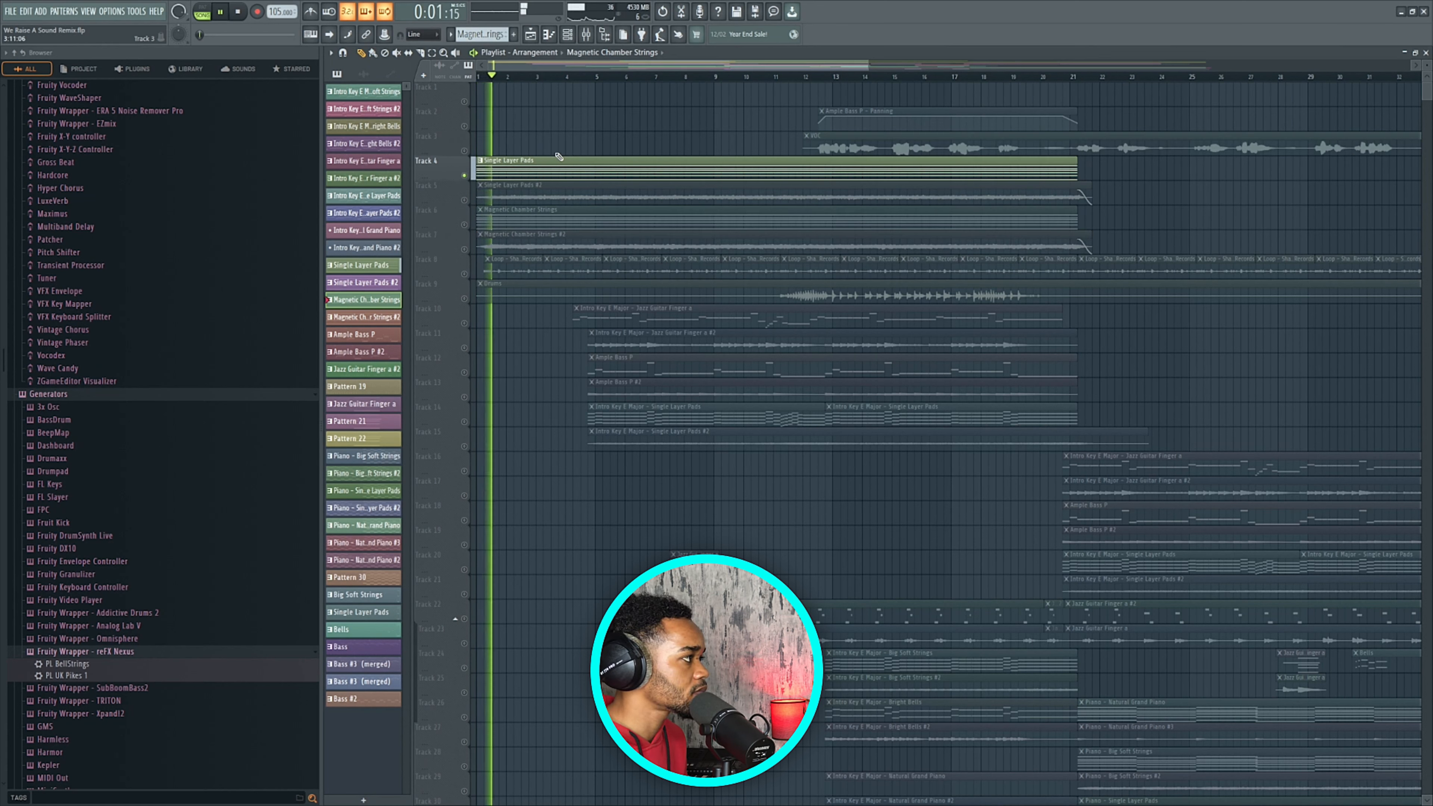
{"action": "scroll", "coordinate": [570, 150], "scroll_direction": "down", "scroll_amount": 3}
{"action": "key", "text": "space"}
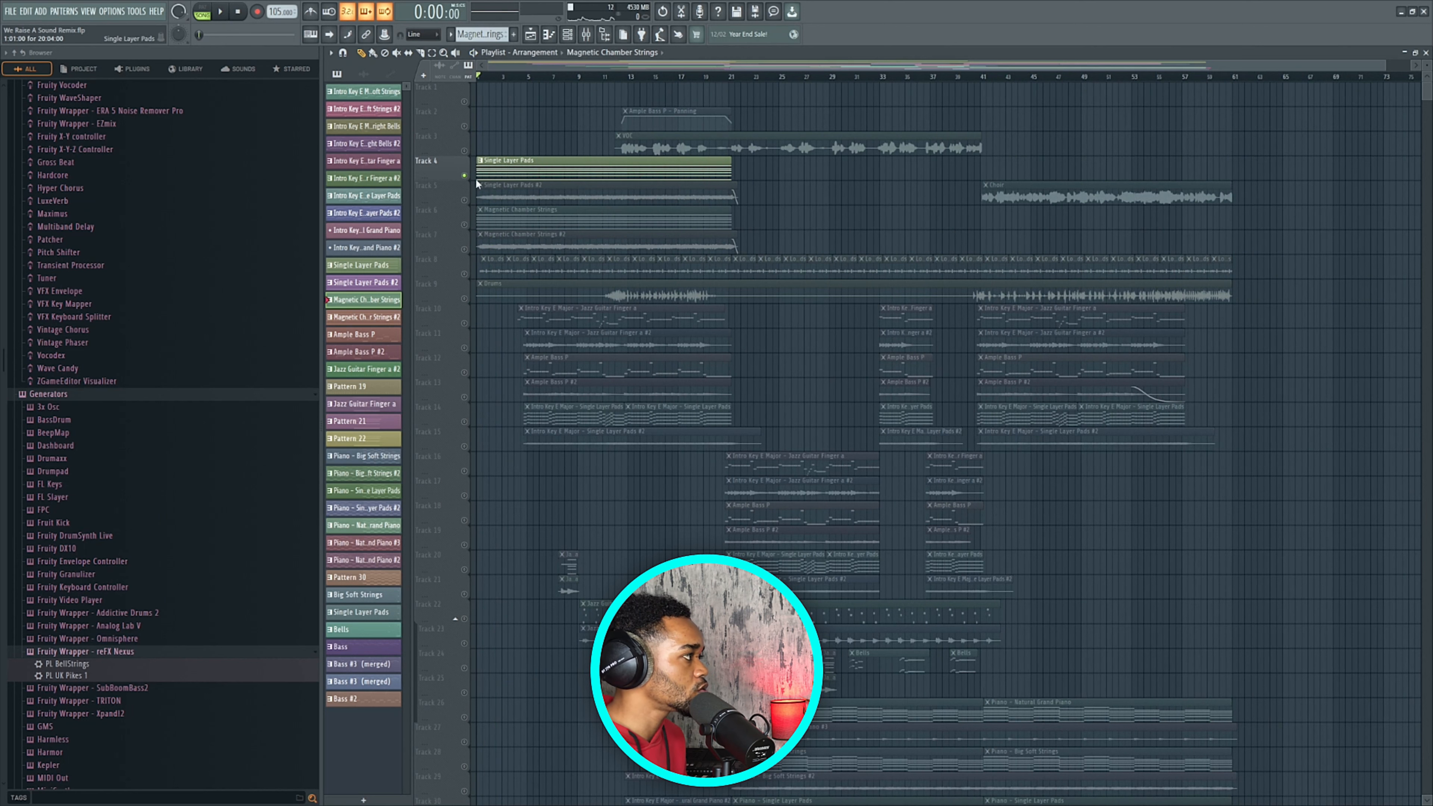
Mute the Single Layer Pads clip, turn Tracks 5, 7 and 8 back on, and play briefly.
{"action": "left_click", "coordinate": [397, 53]}
{"action": "left_click", "coordinate": [486, 170]}
{"action": "left_click", "coordinate": [465, 200]}
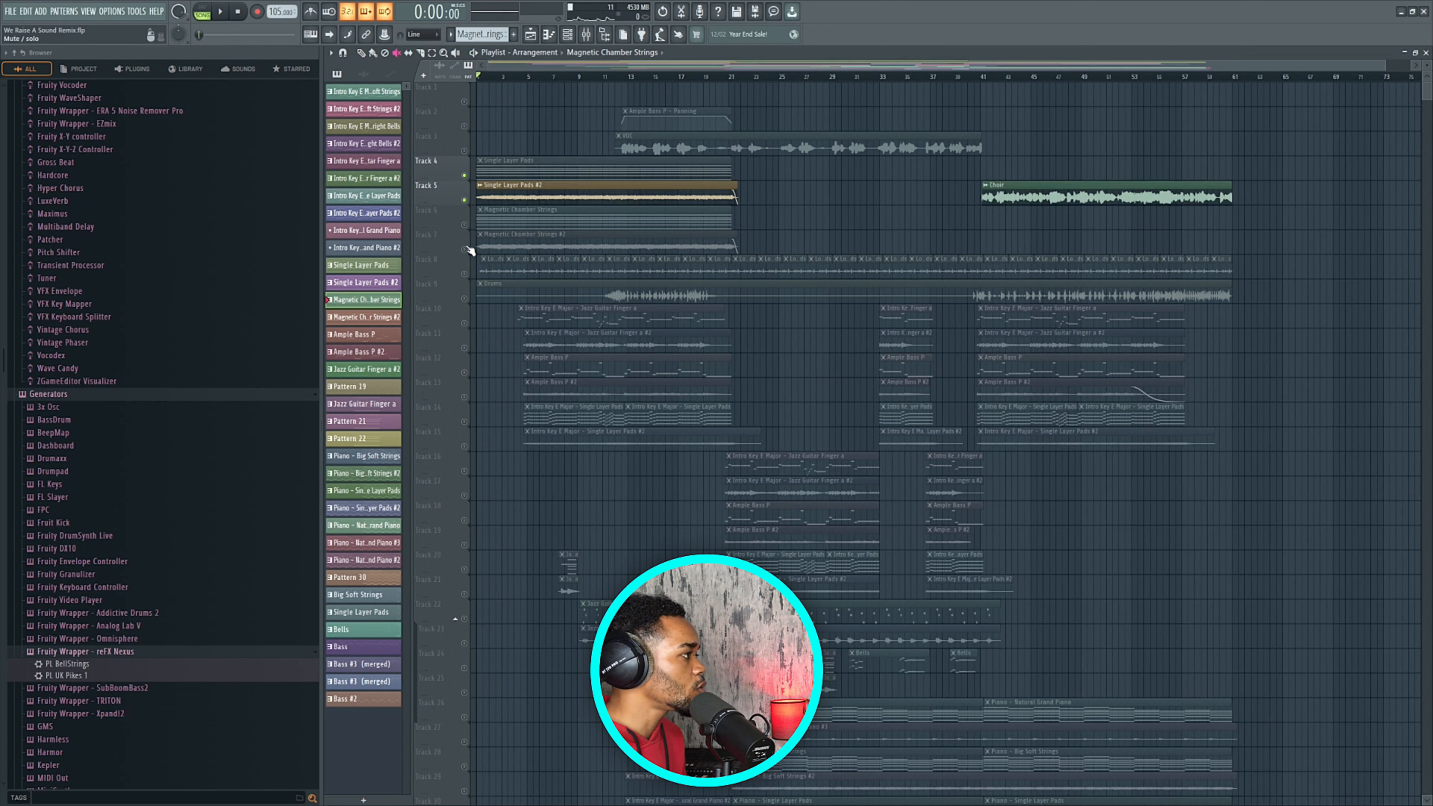
{"action": "left_click", "coordinate": [466, 248]}
{"action": "left_click", "coordinate": [466, 274]}
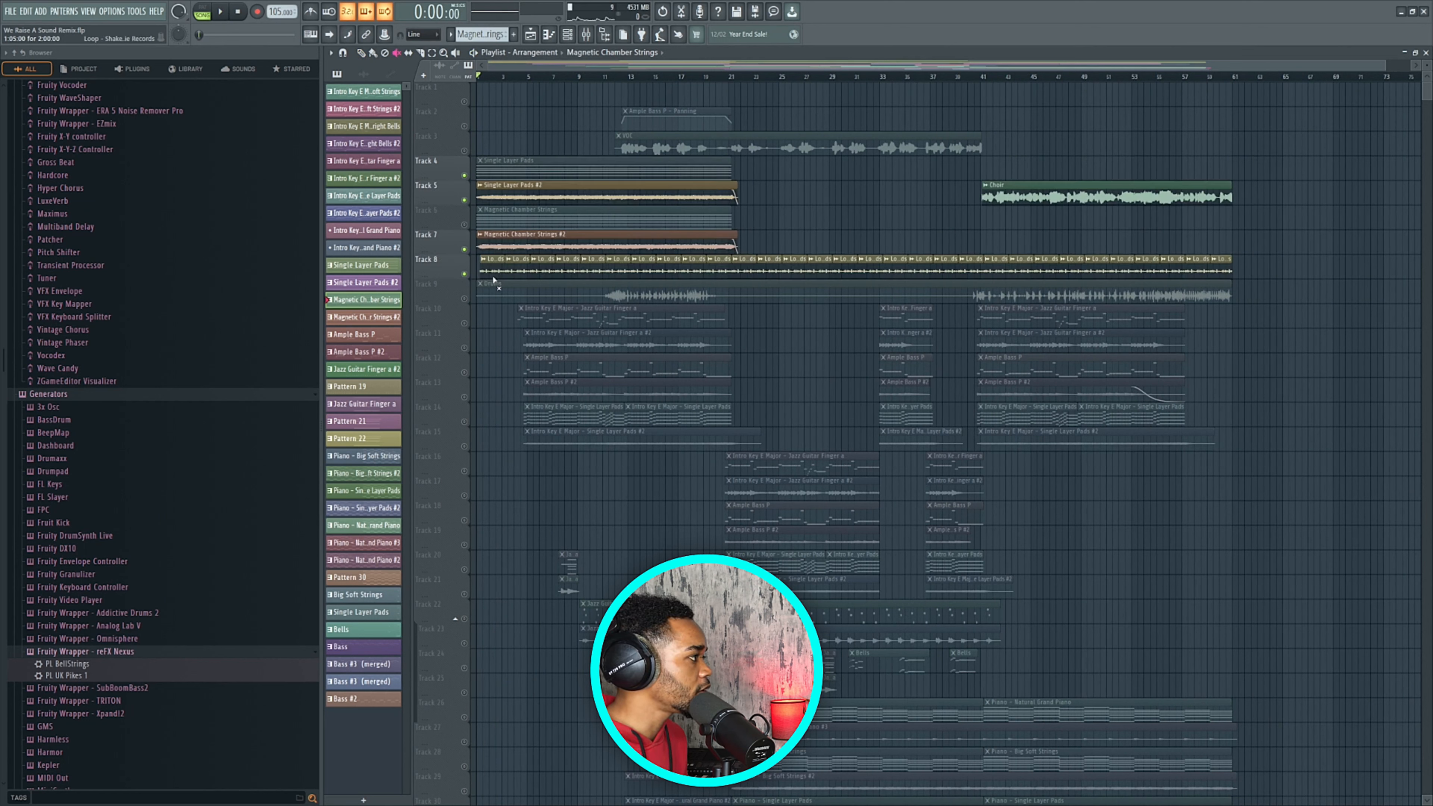
{"action": "key", "text": "space"}
{"action": "key", "text": "p"}
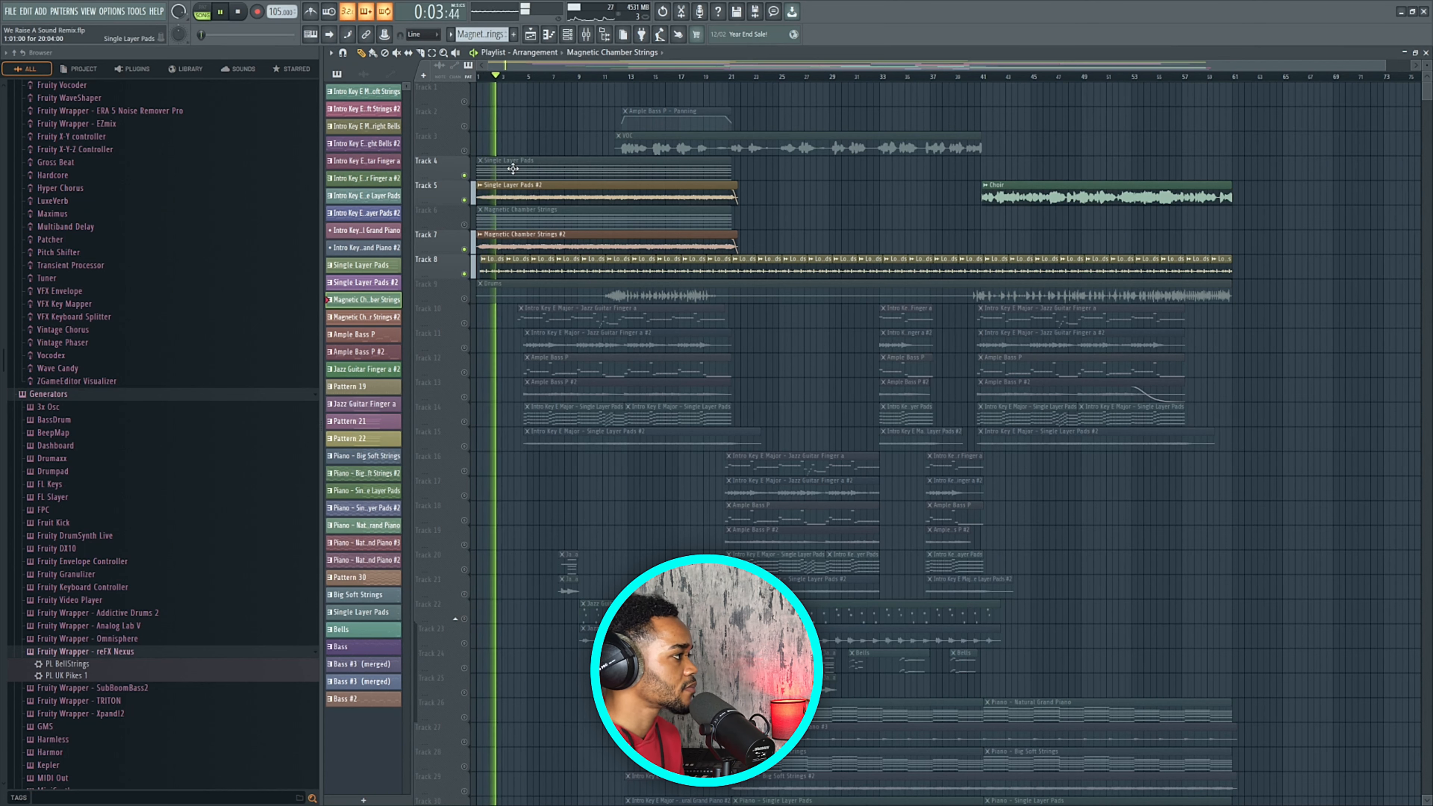
{"action": "scroll", "coordinate": [517, 161], "scroll_direction": "up", "scroll_amount": 1}
{"action": "scroll", "coordinate": [522, 147], "scroll_direction": "up", "scroll_amount": 2}
{"action": "key", "text": "space"}
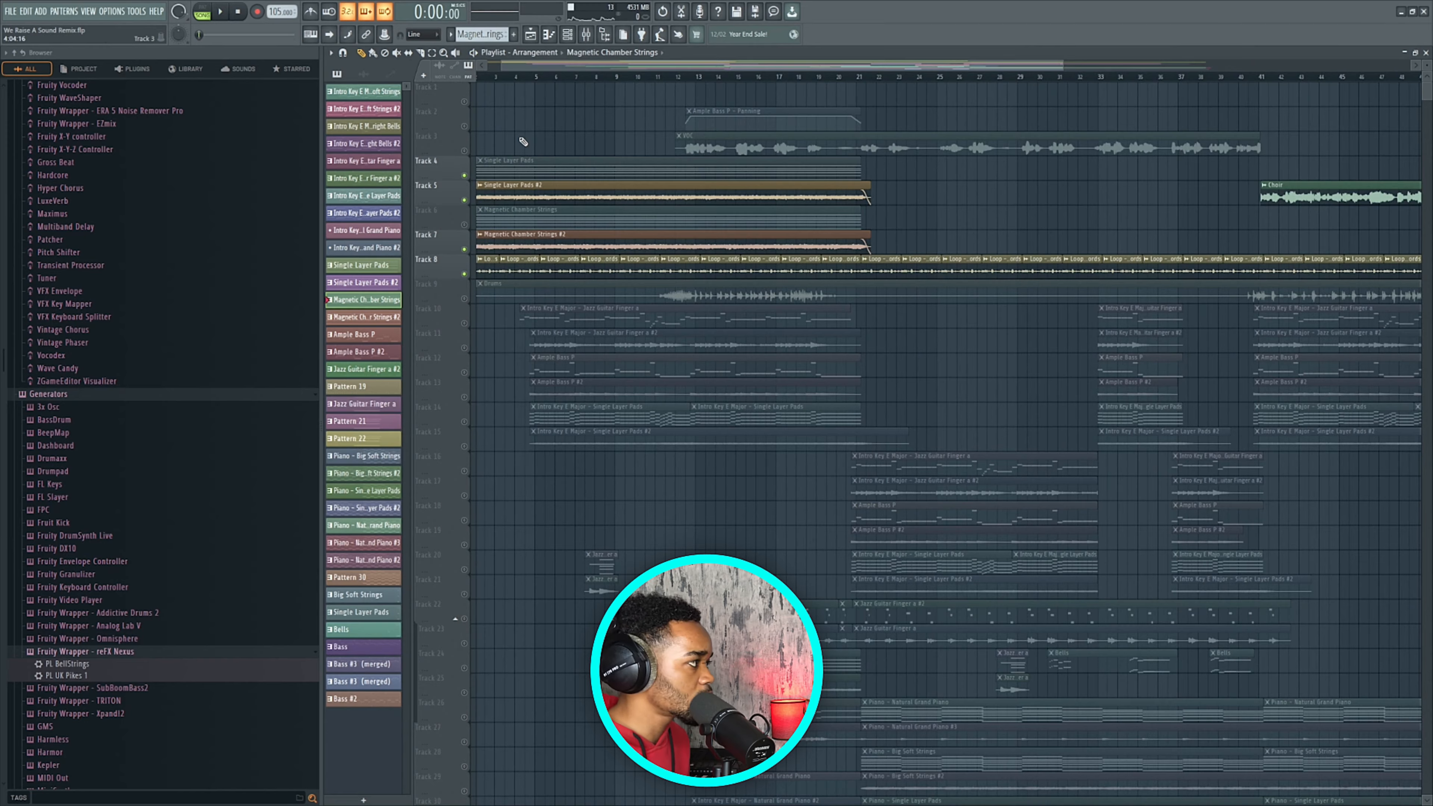
Solo Track 10, then Track 11's Jazz Guitar Finger a #2, and play from just past bar 4.
{"action": "scroll", "coordinate": [523, 141], "scroll_direction": "up", "scroll_amount": 3}
{"action": "left_click", "coordinate": [525, 76]}
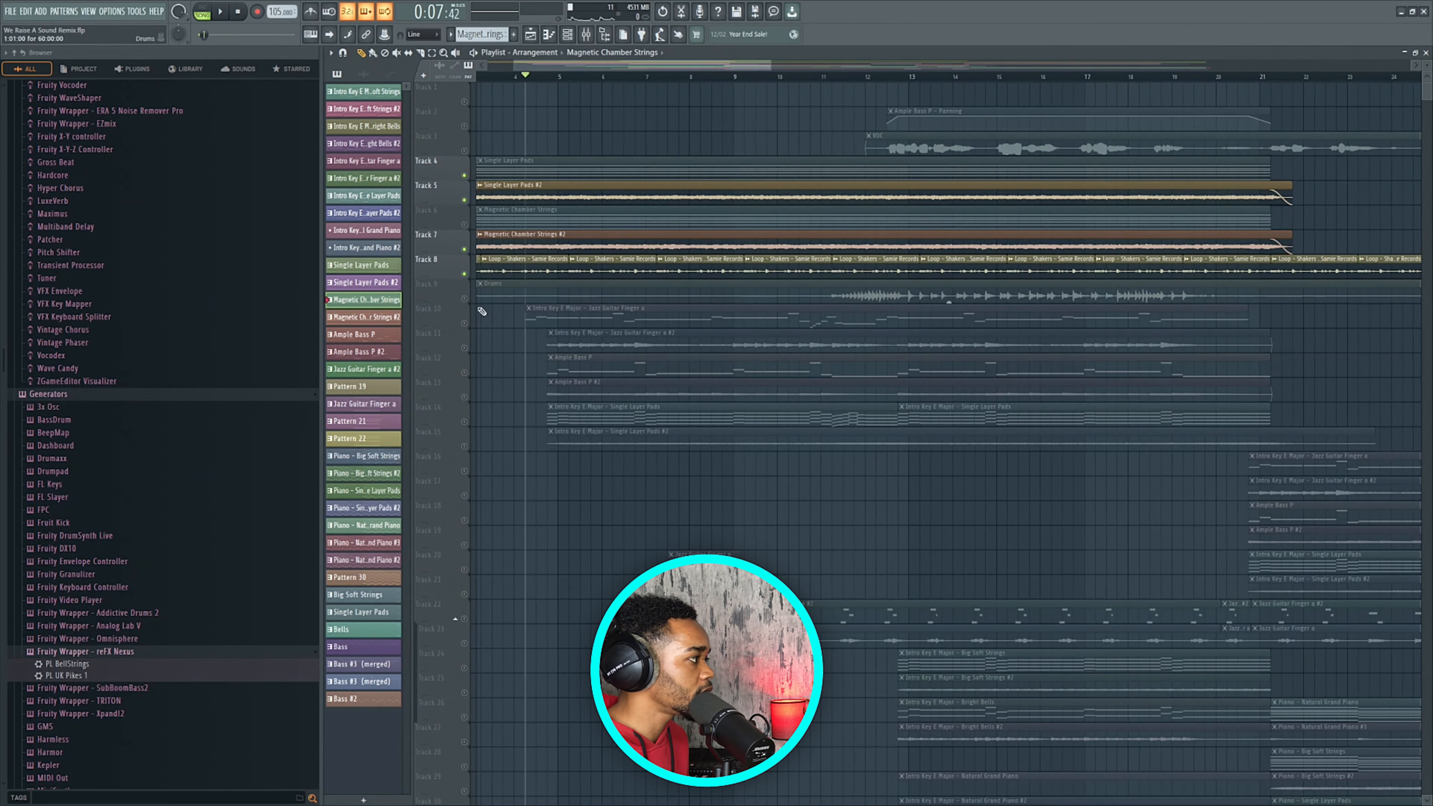
{"action": "right_click", "coordinate": [464, 323]}
{"action": "scroll", "coordinate": [508, 333], "scroll_direction": "down", "scroll_amount": 3}
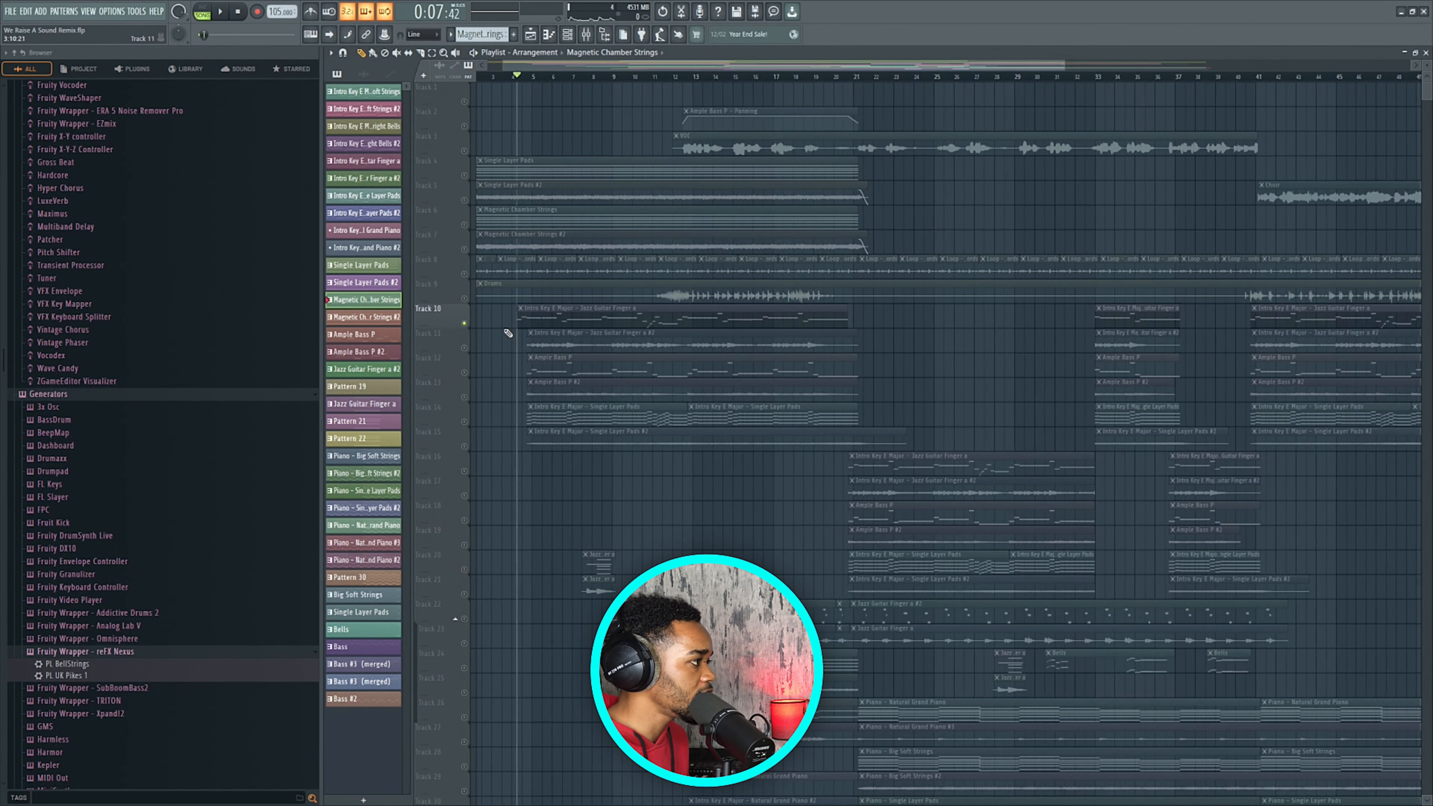
{"action": "right_click", "coordinate": [466, 349]}
{"action": "scroll", "coordinate": [522, 330], "scroll_direction": "up", "scroll_amount": 3}
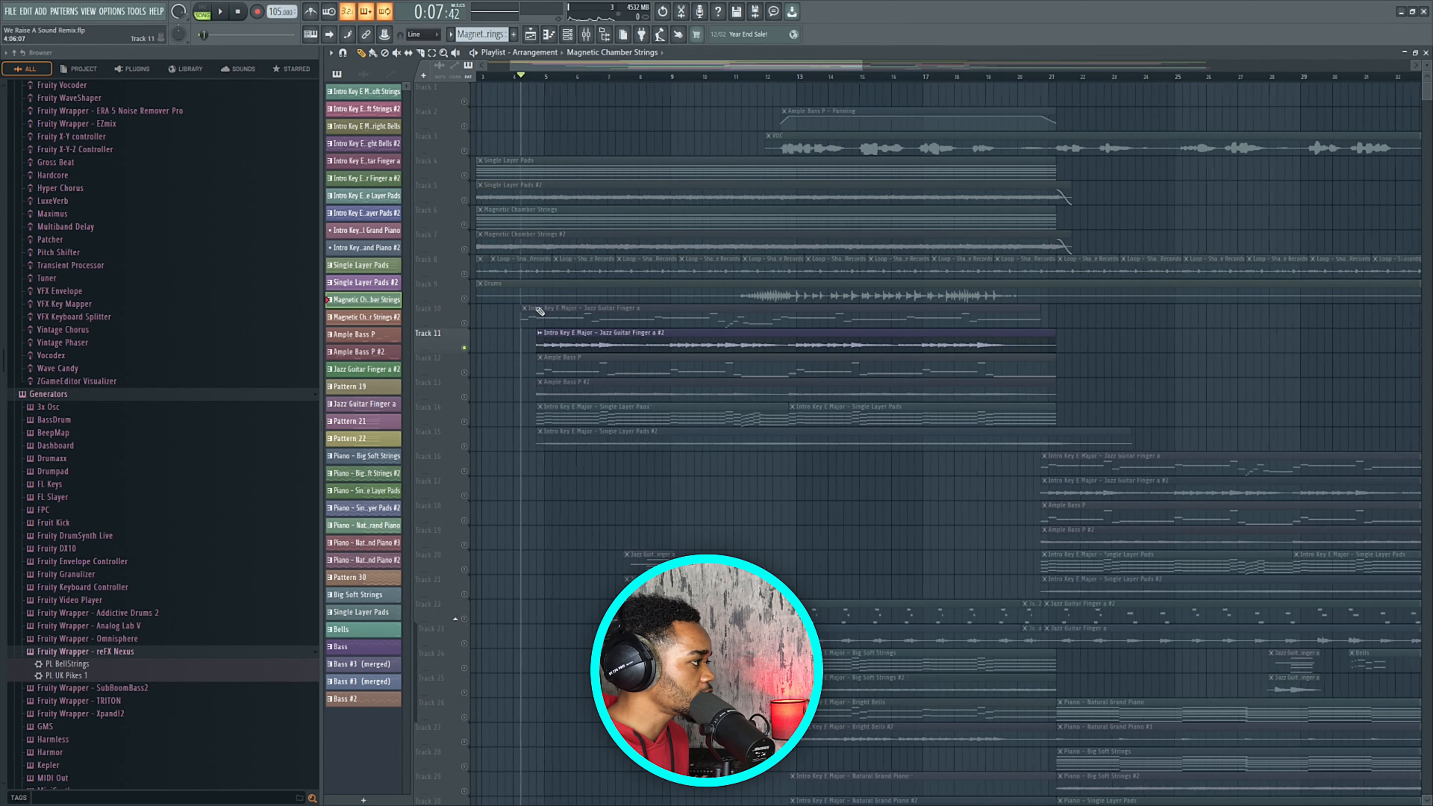
{"action": "left_click", "coordinate": [531, 78]}
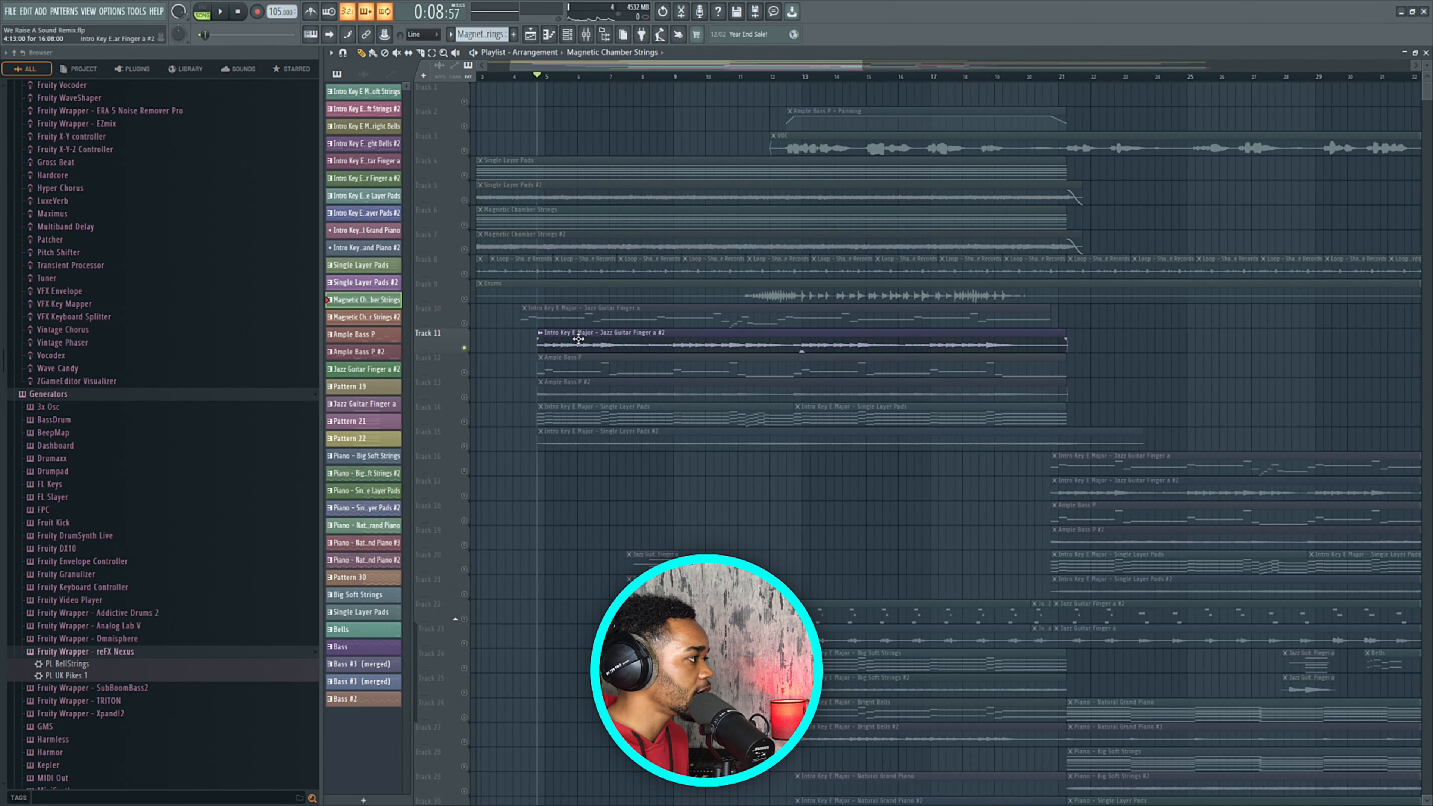
{"action": "left_click", "coordinate": [603, 328]}
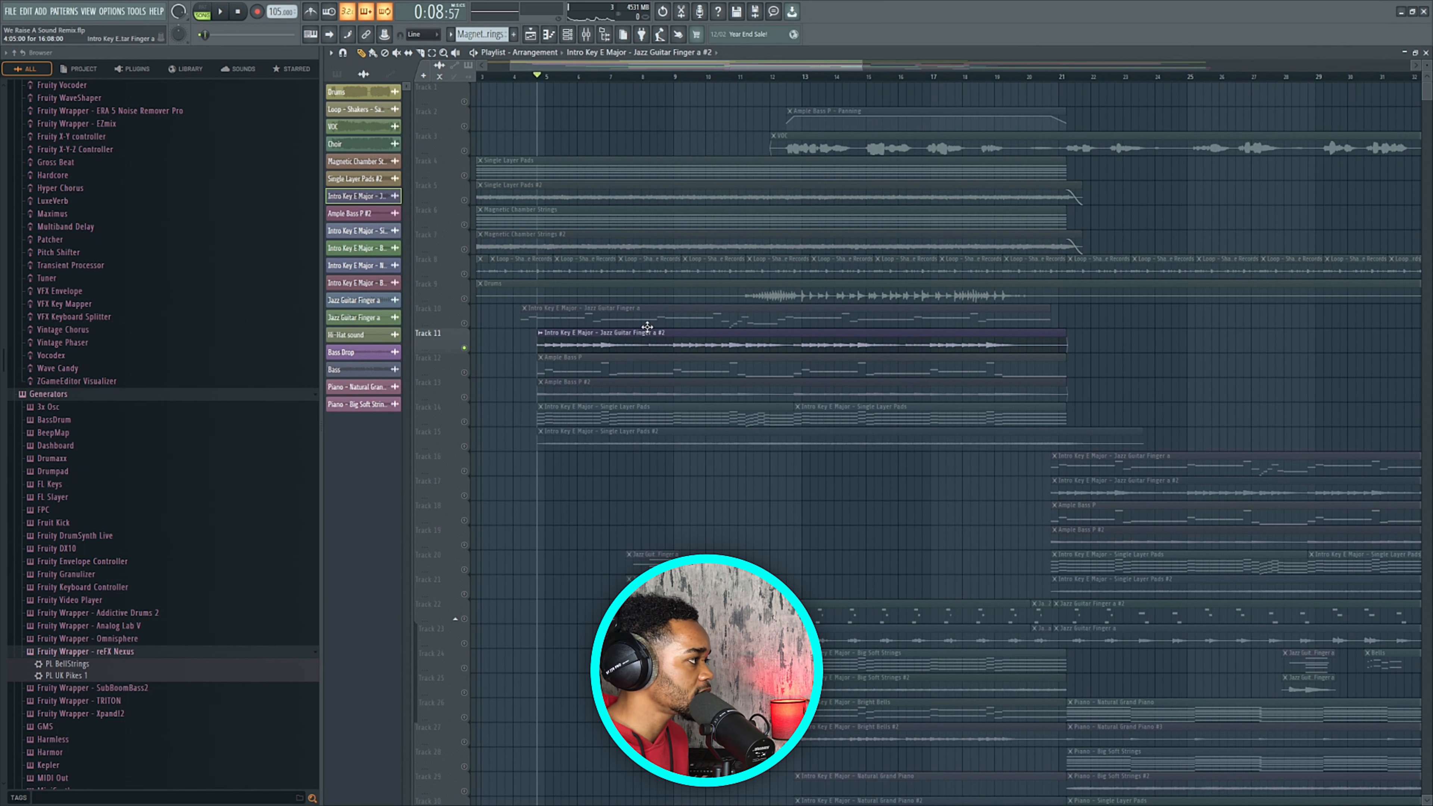
{"action": "key", "text": "space"}
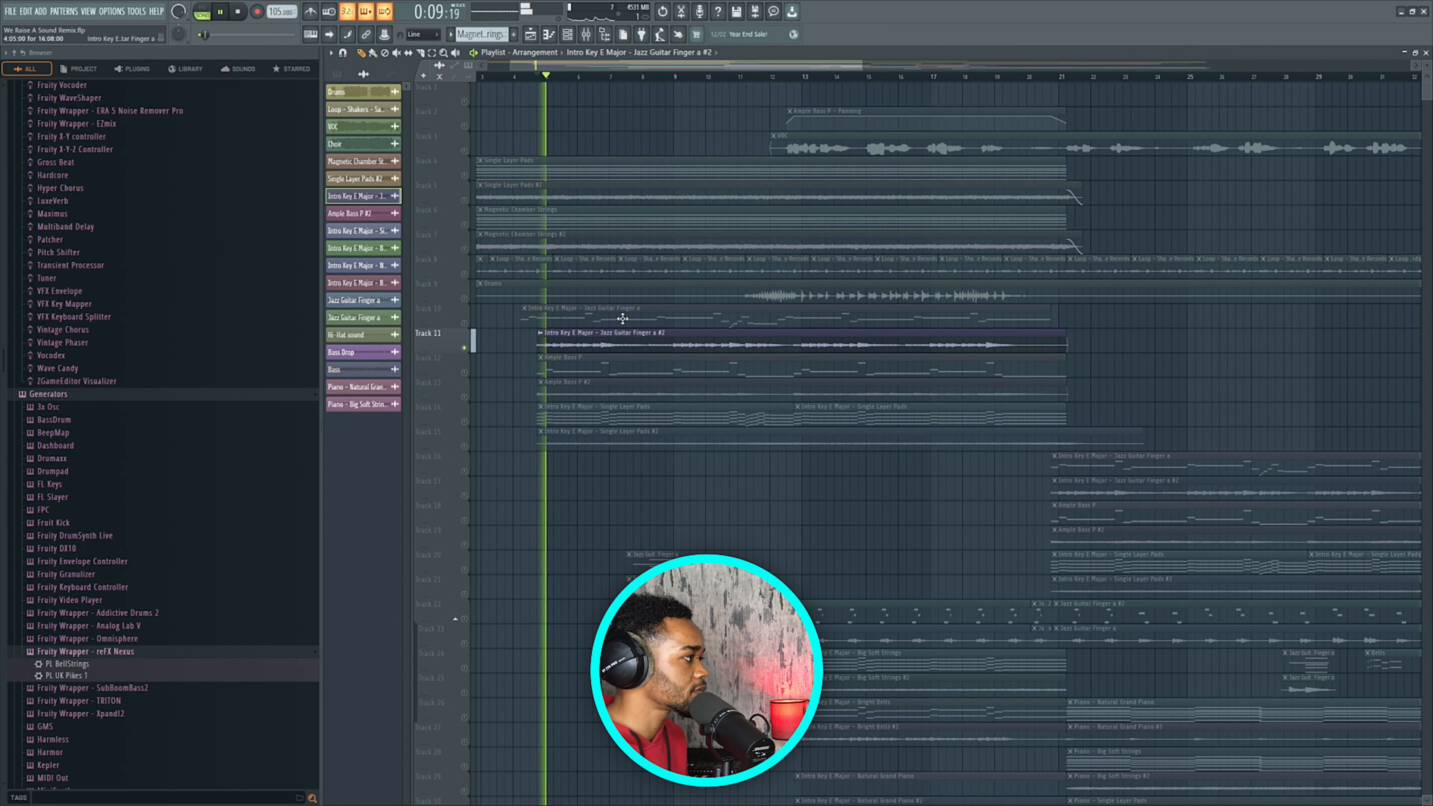
{"action": "key", "text": "space"}
Bring Tracks 8, 7 and 5 back in while the section plays.
{"action": "left_click", "coordinate": [465, 274]}
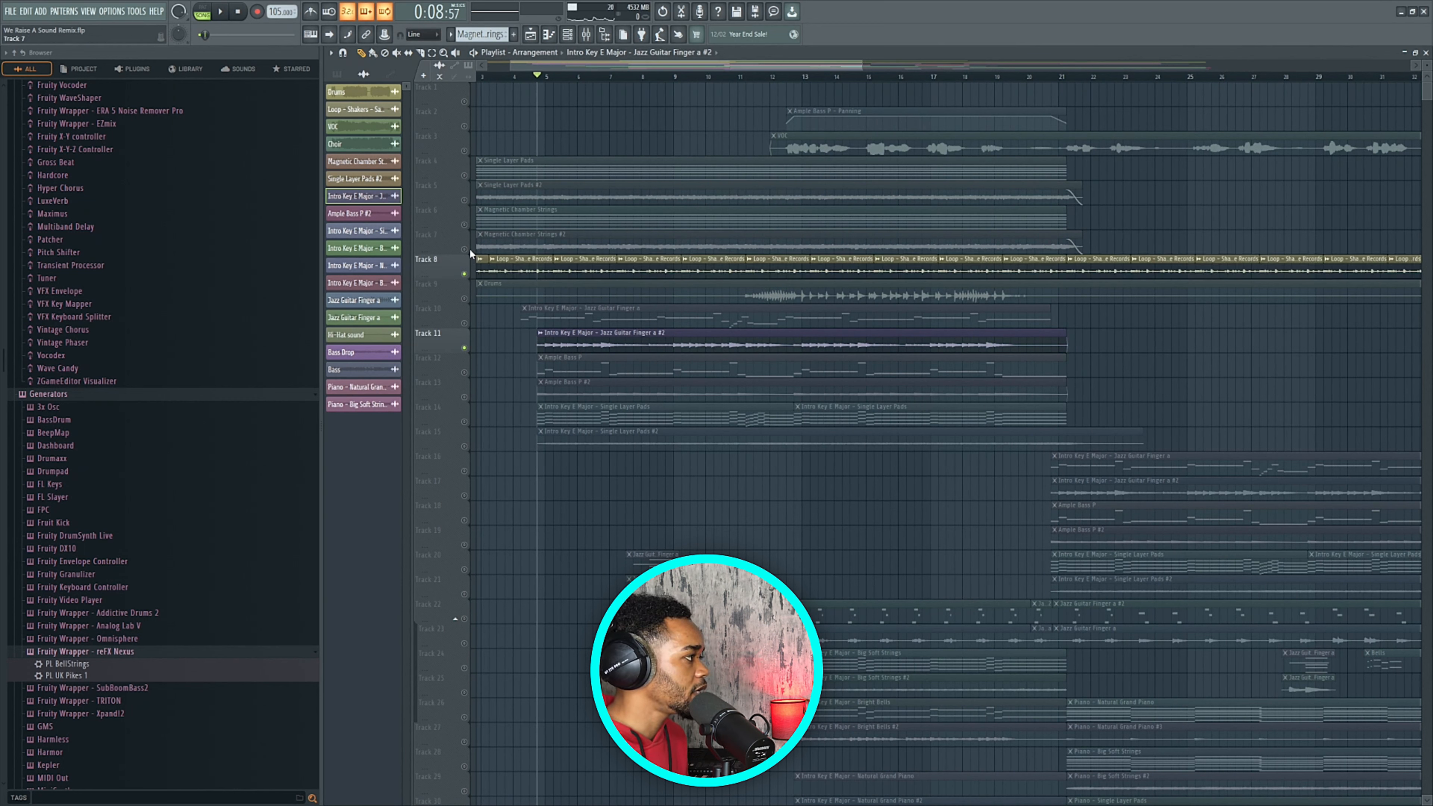
{"action": "key", "text": "space"}
{"action": "left_click", "coordinate": [465, 249]}
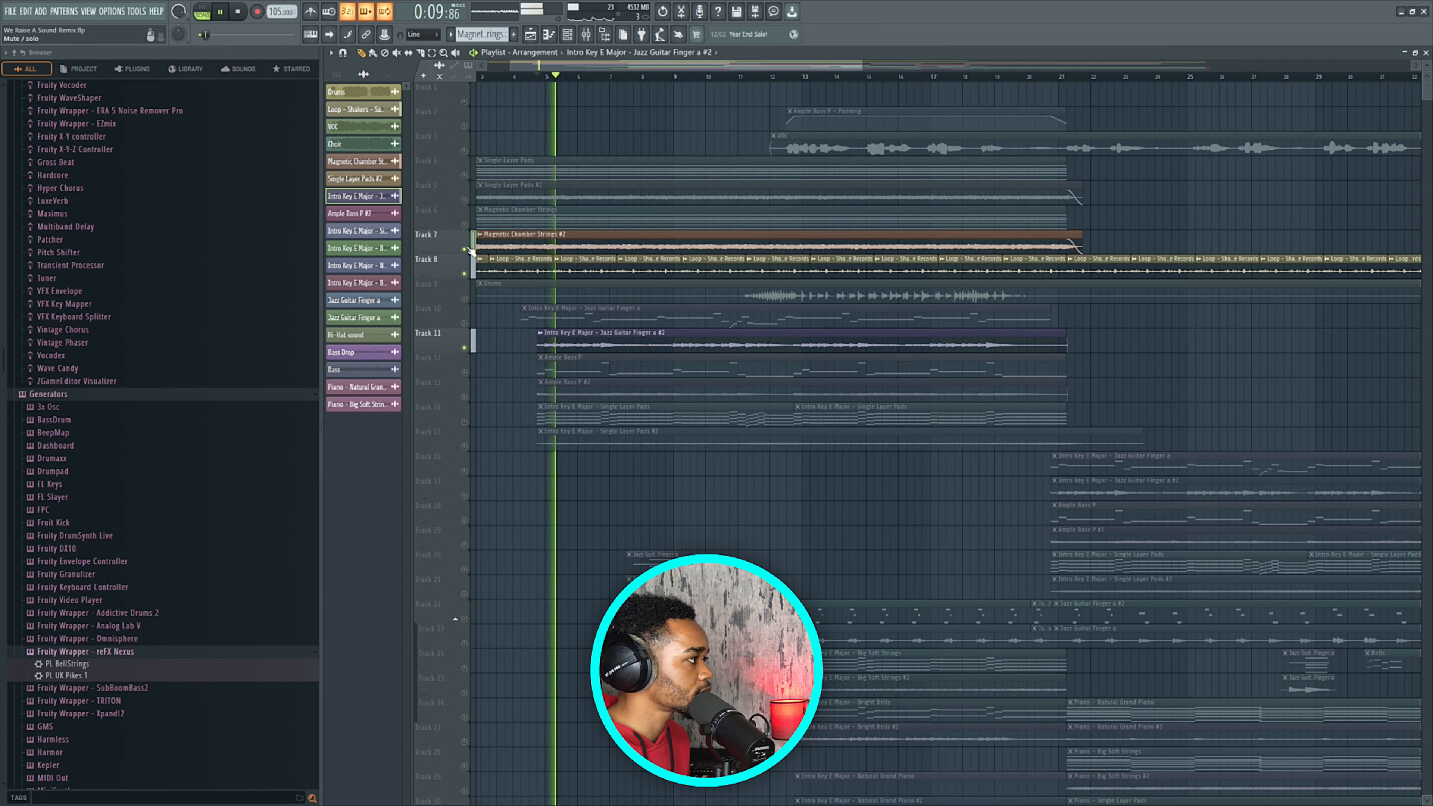
{"action": "left_click", "coordinate": [464, 200]}
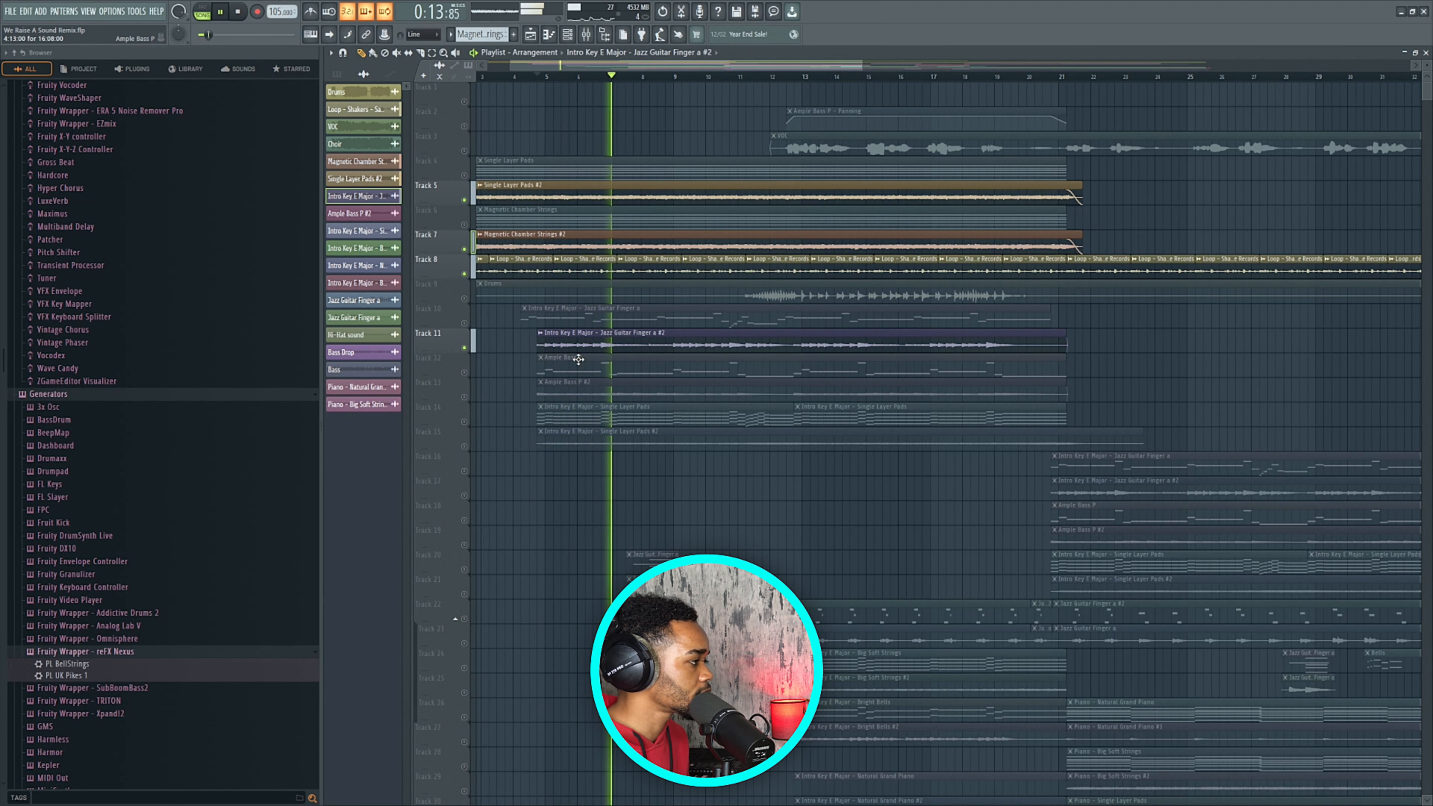
{"action": "key", "text": "space"}
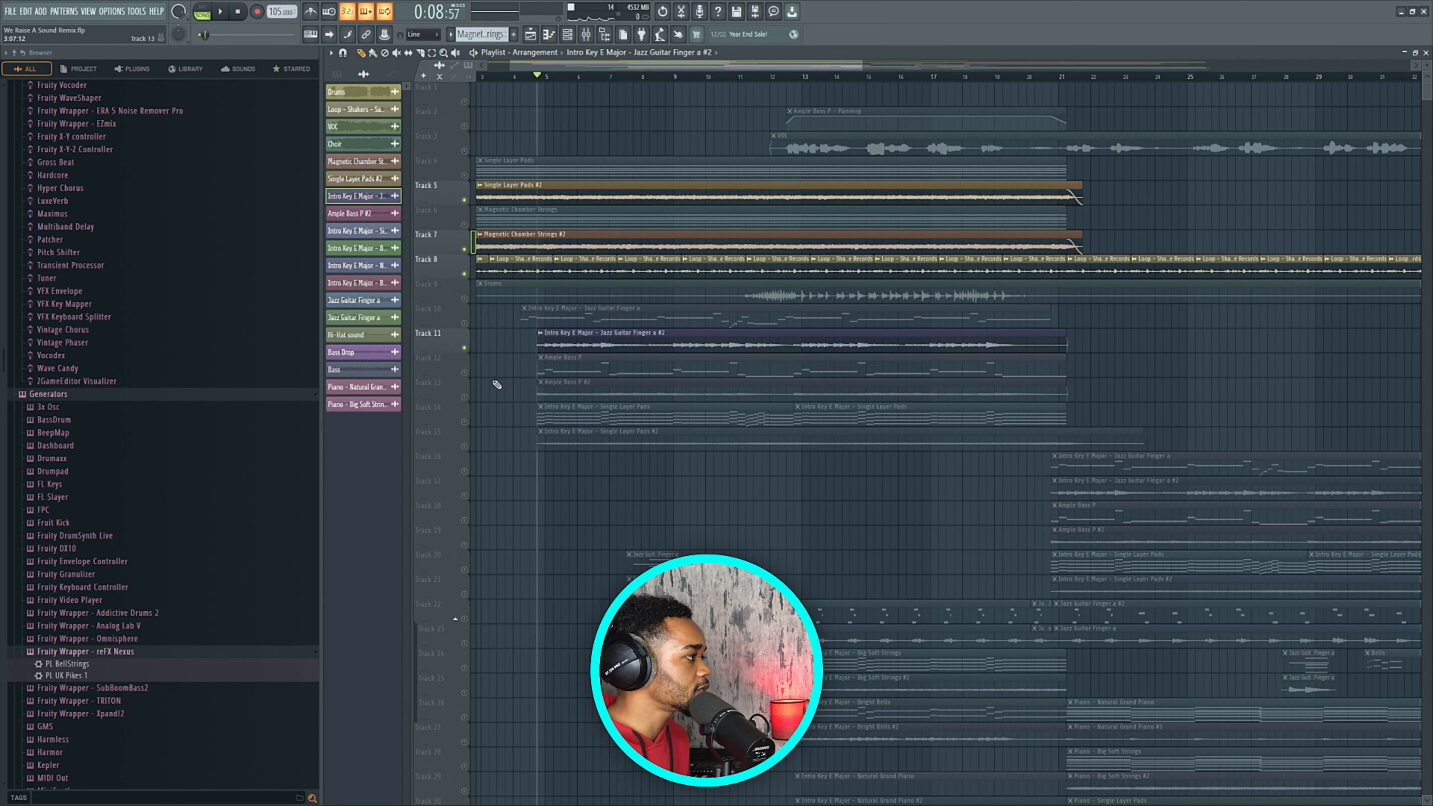
Unmute Tracks 12, 13 (Ample Bass P #2) and 21, auditioning the added bass.
{"action": "left_click", "coordinate": [465, 374]}
{"action": "left_click", "coordinate": [465, 396]}
{"action": "left_click", "coordinate": [581, 389]}
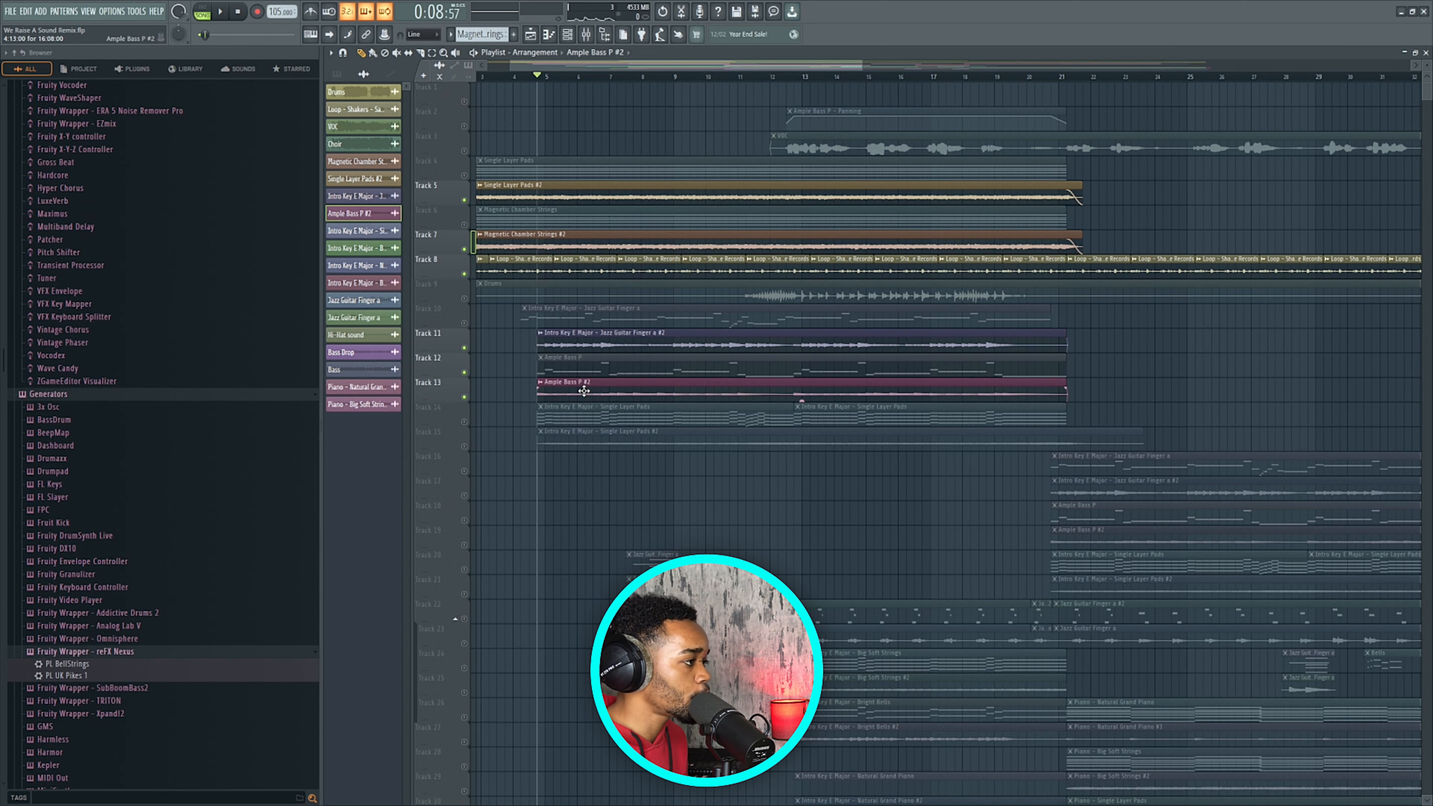
{"action": "key", "text": "space"}
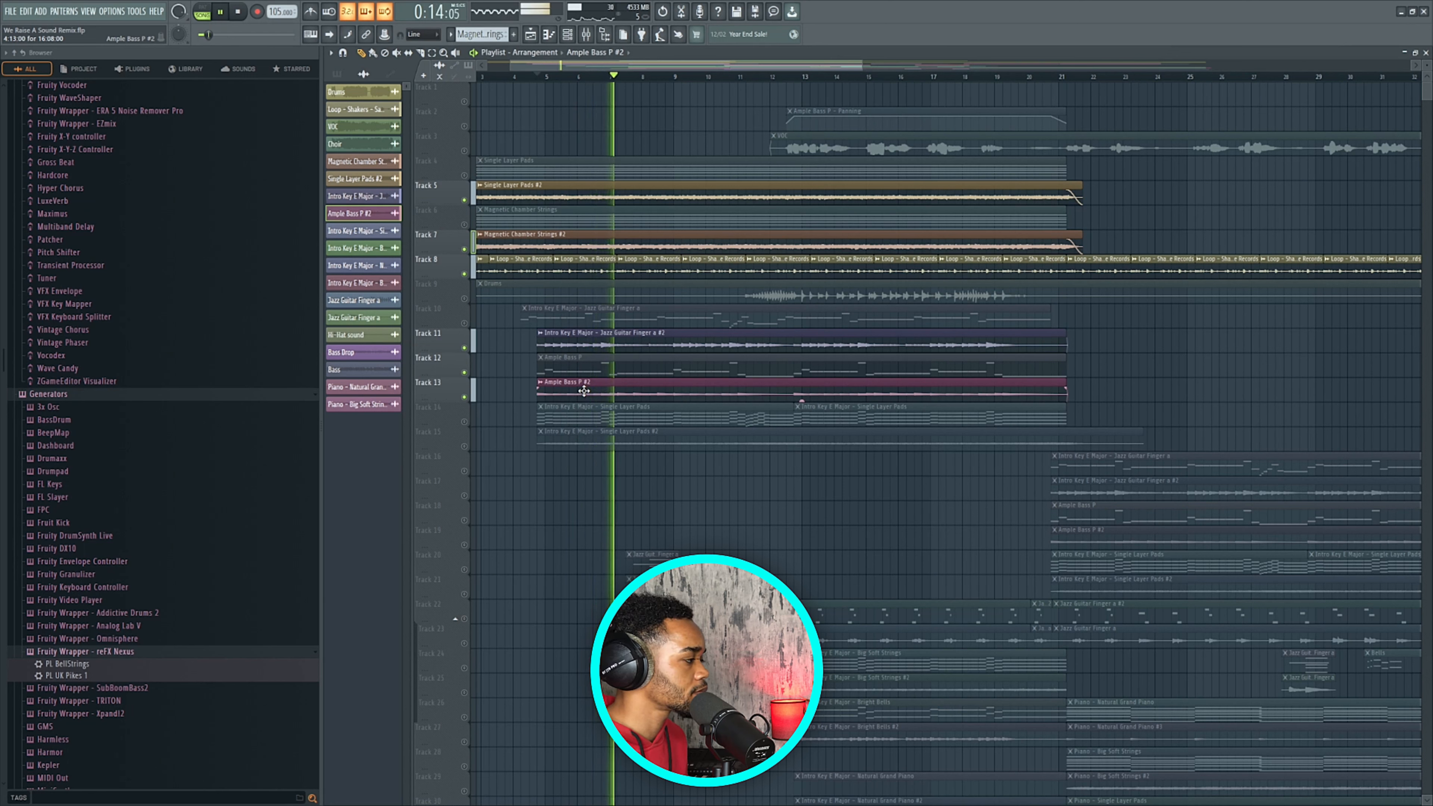
{"action": "key", "text": "space"}
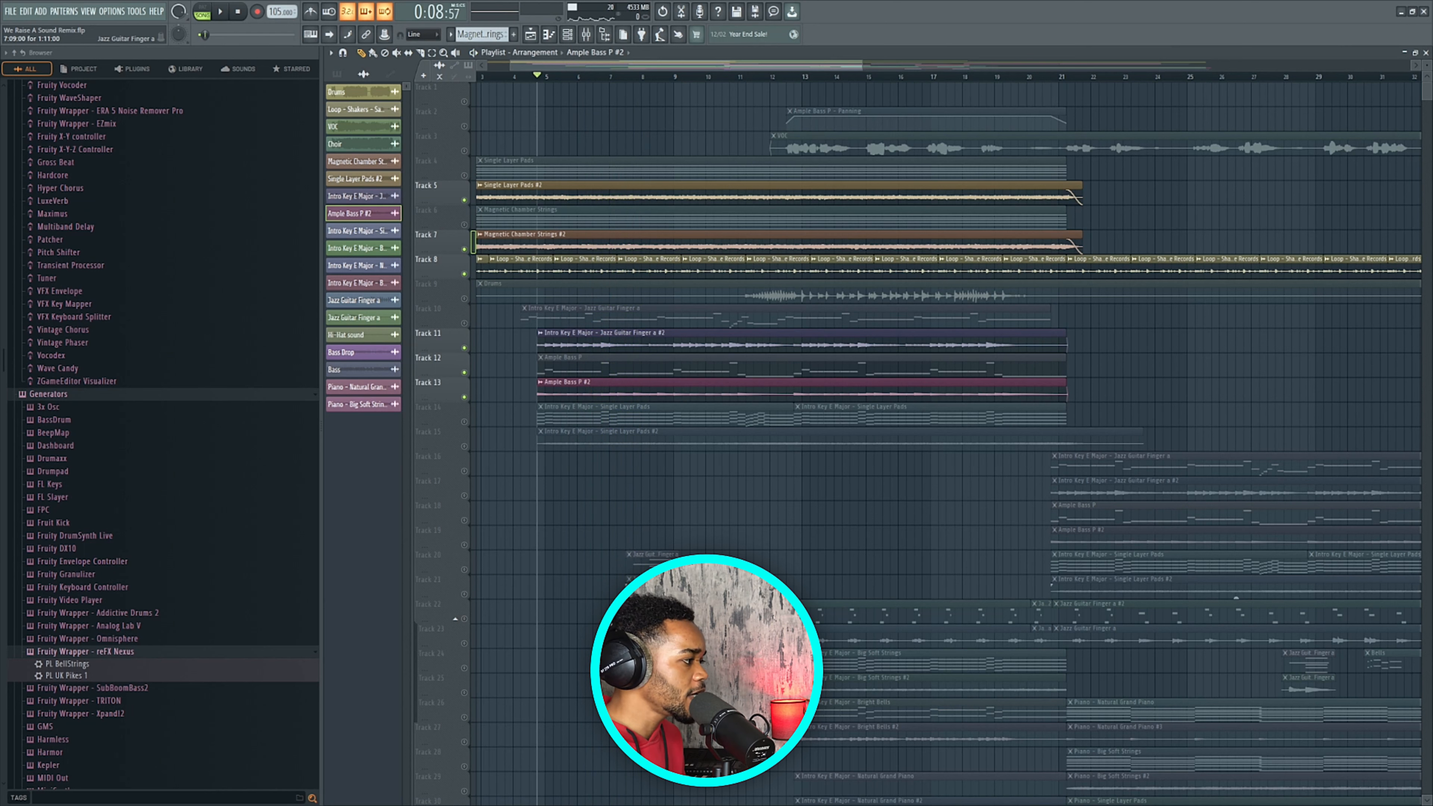
{"action": "left_click", "coordinate": [464, 594]}
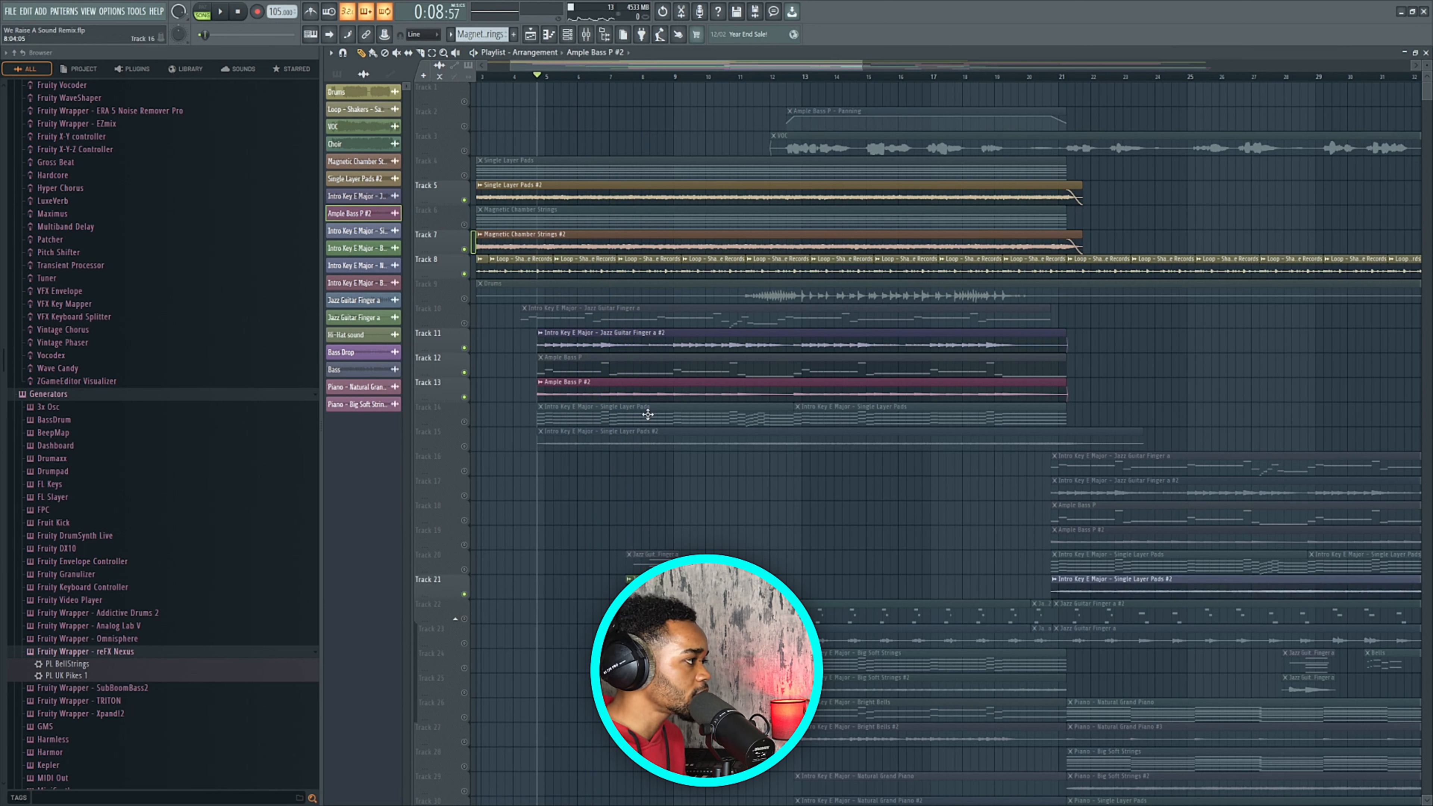
{"action": "key", "text": "space"}
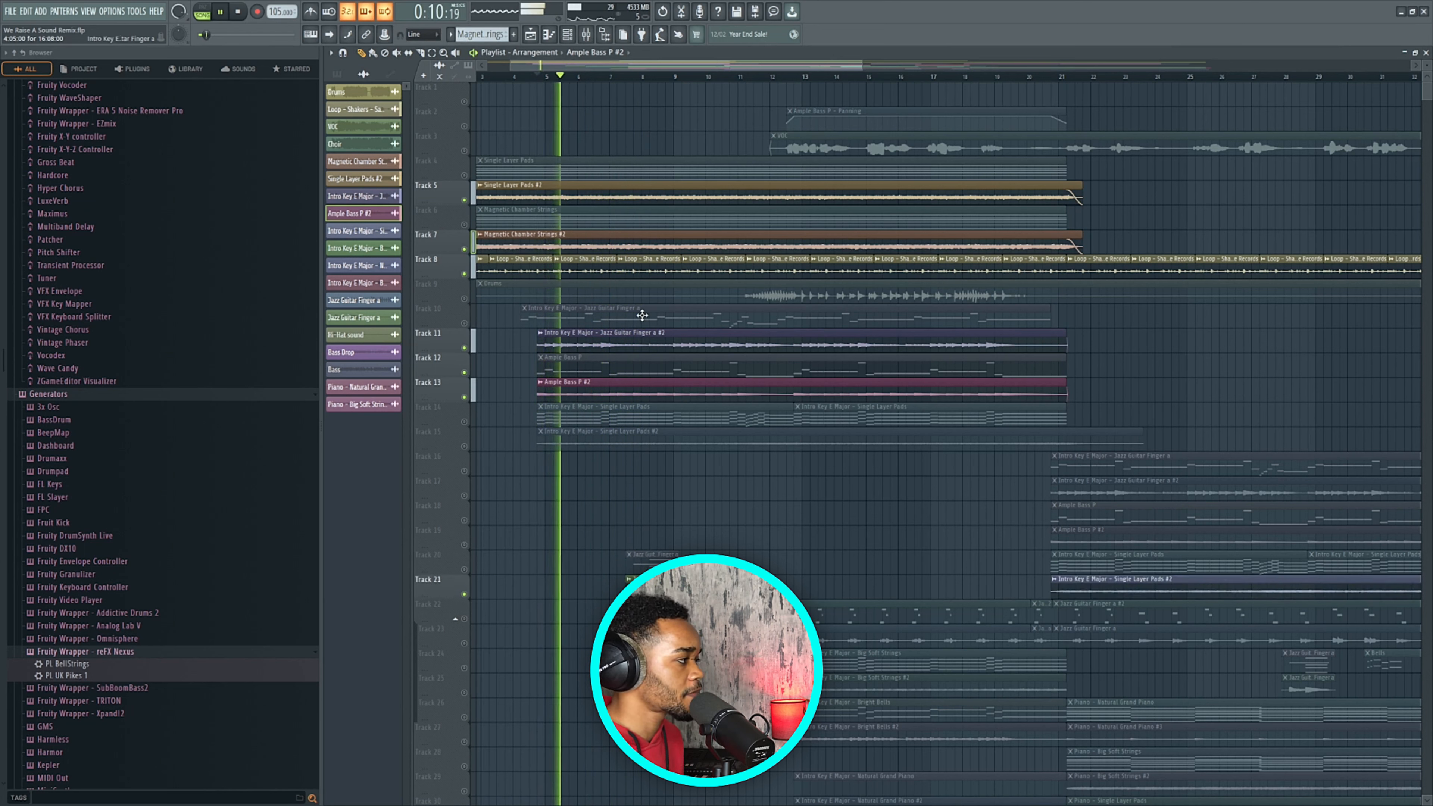
{"action": "scroll", "coordinate": [642, 316], "scroll_direction": "down", "scroll_amount": 2}
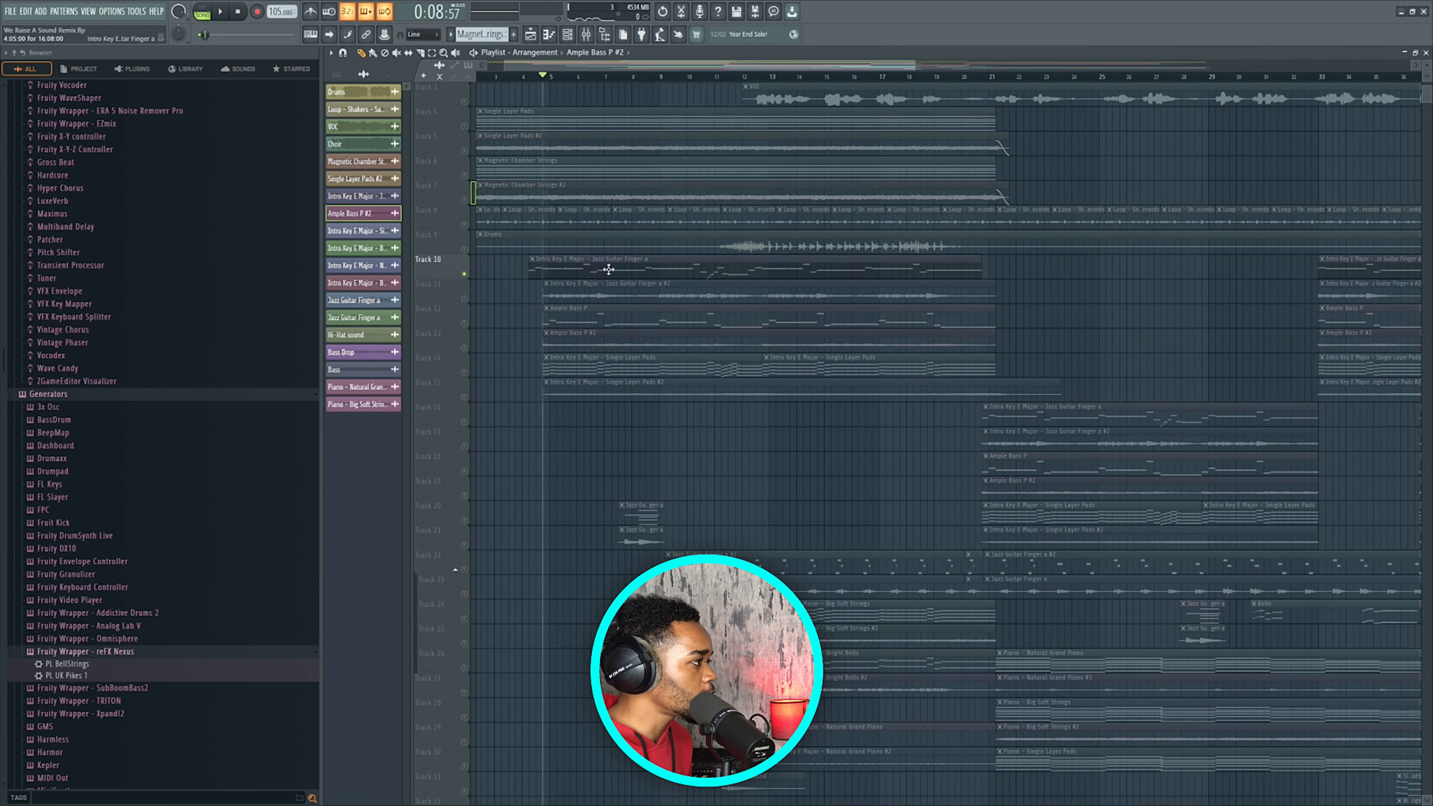
Unmute Track 10's Jazz Guitar Finger a clip and open that pattern in the piano roll.
{"action": "left_click", "coordinate": [608, 269]}
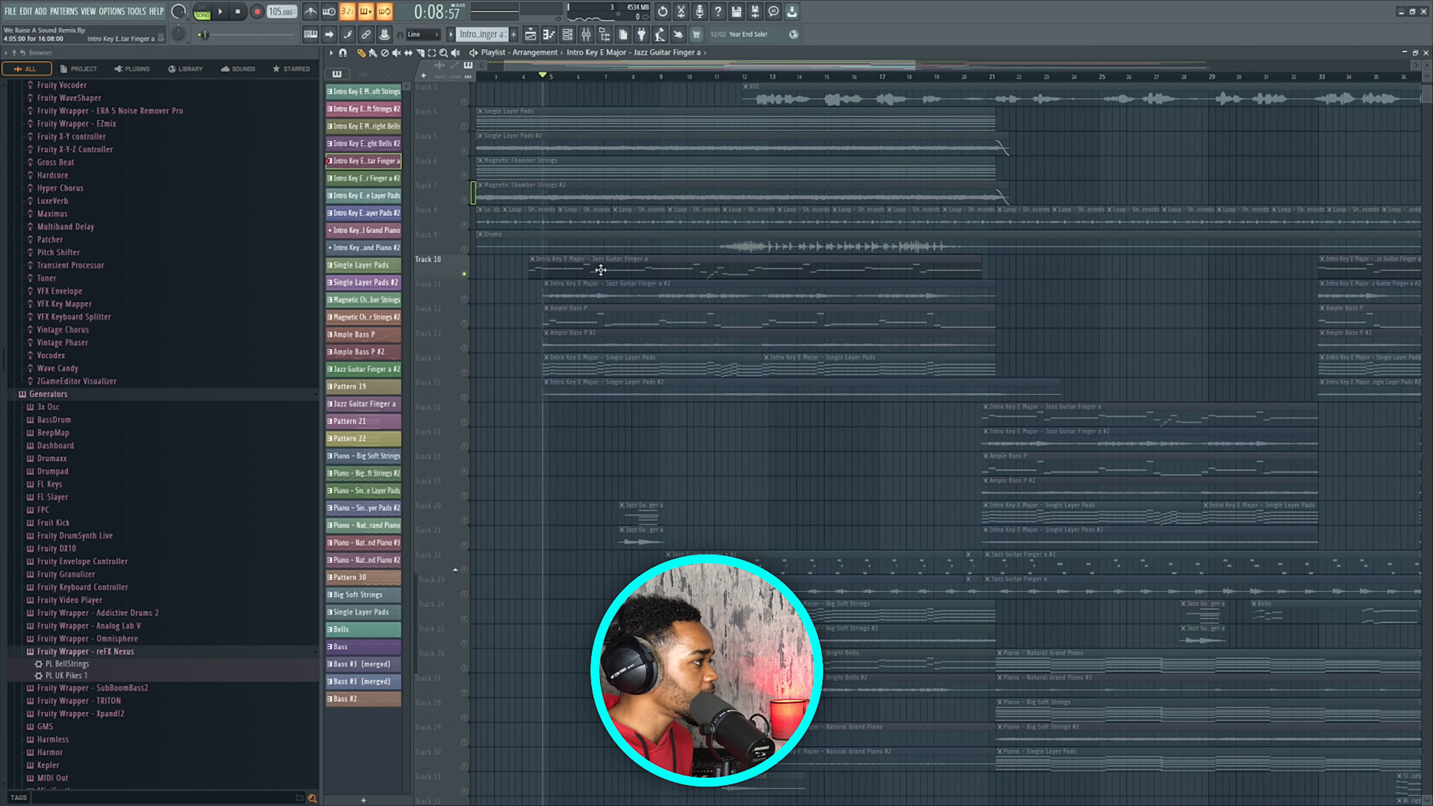
{"action": "left_click", "coordinate": [582, 265]}
{"action": "left_click", "coordinate": [361, 53]}
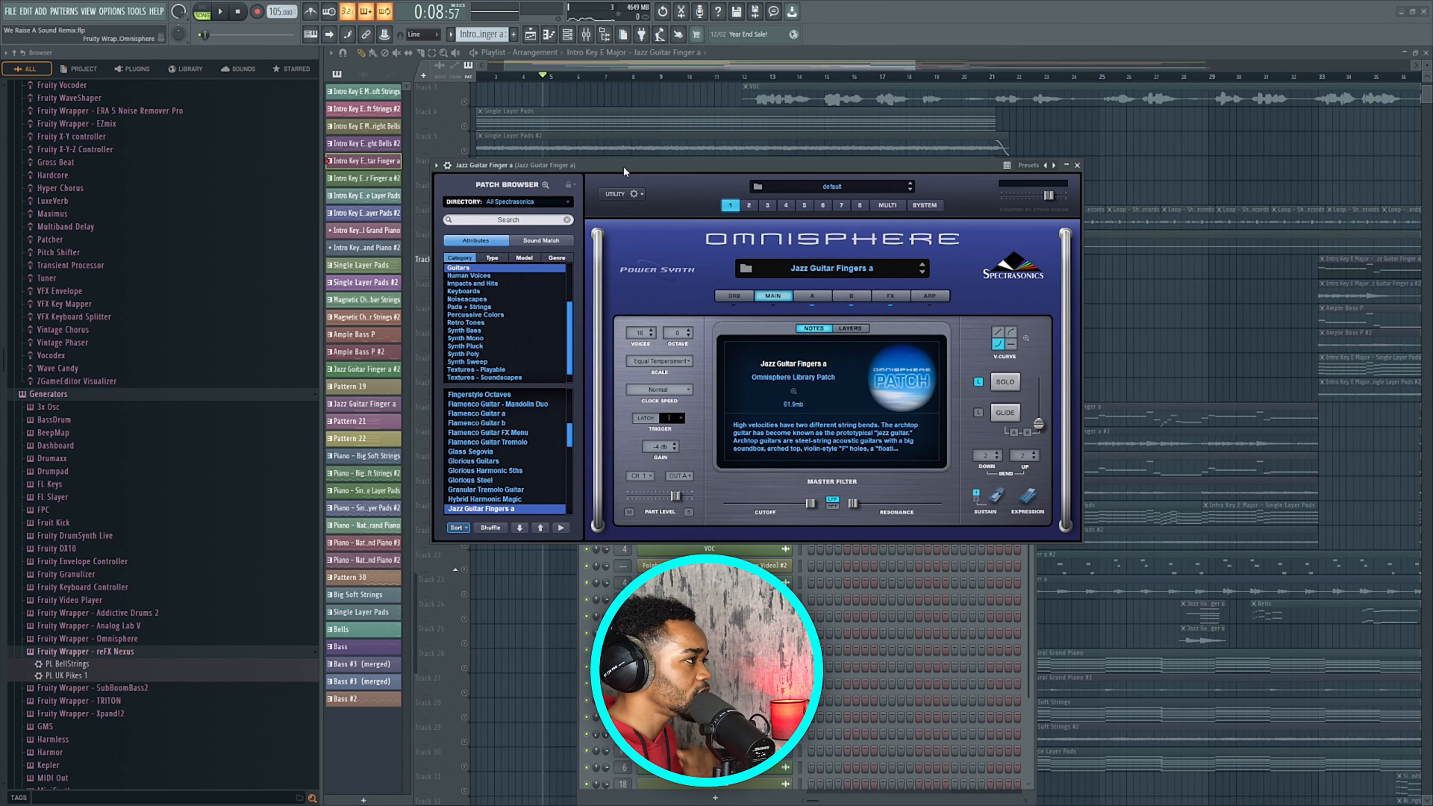
{"action": "left_click_drag", "start_coordinate": [624, 166], "coordinate": [500, 149]}
{"action": "scroll", "coordinate": [373, 475], "scroll_direction": "down", "scroll_amount": 1}
{"action": "scroll", "coordinate": [372, 298], "scroll_direction": "up", "scroll_amount": 2}
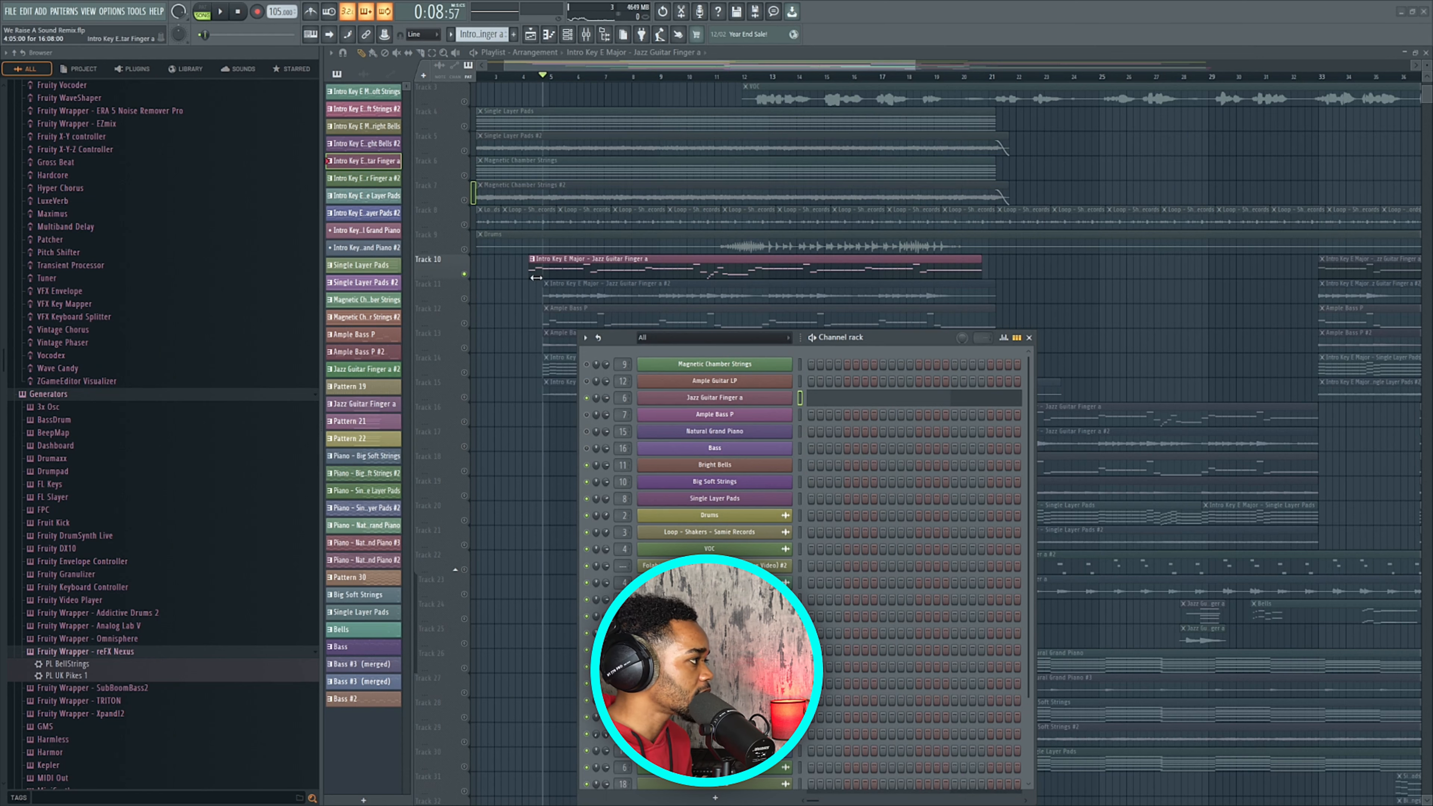
{"action": "double_click", "coordinate": [547, 267]}
Switch to pattern mode and play the Jazz Guitar Finger a pattern alone, then stop.
{"action": "scroll", "coordinate": [524, 234], "scroll_direction": "left", "scroll_amount": 3}
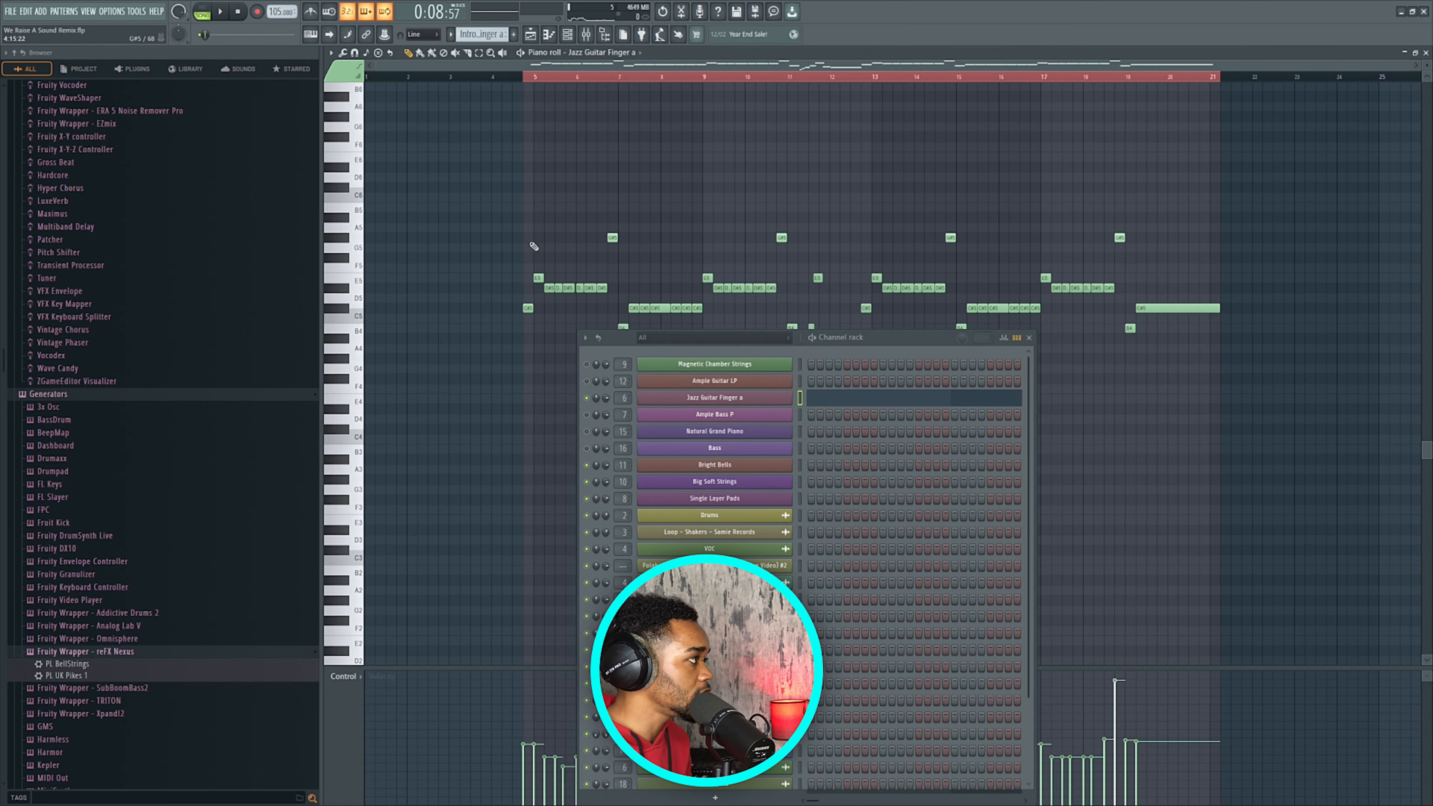
{"action": "left_click", "coordinate": [203, 12]}
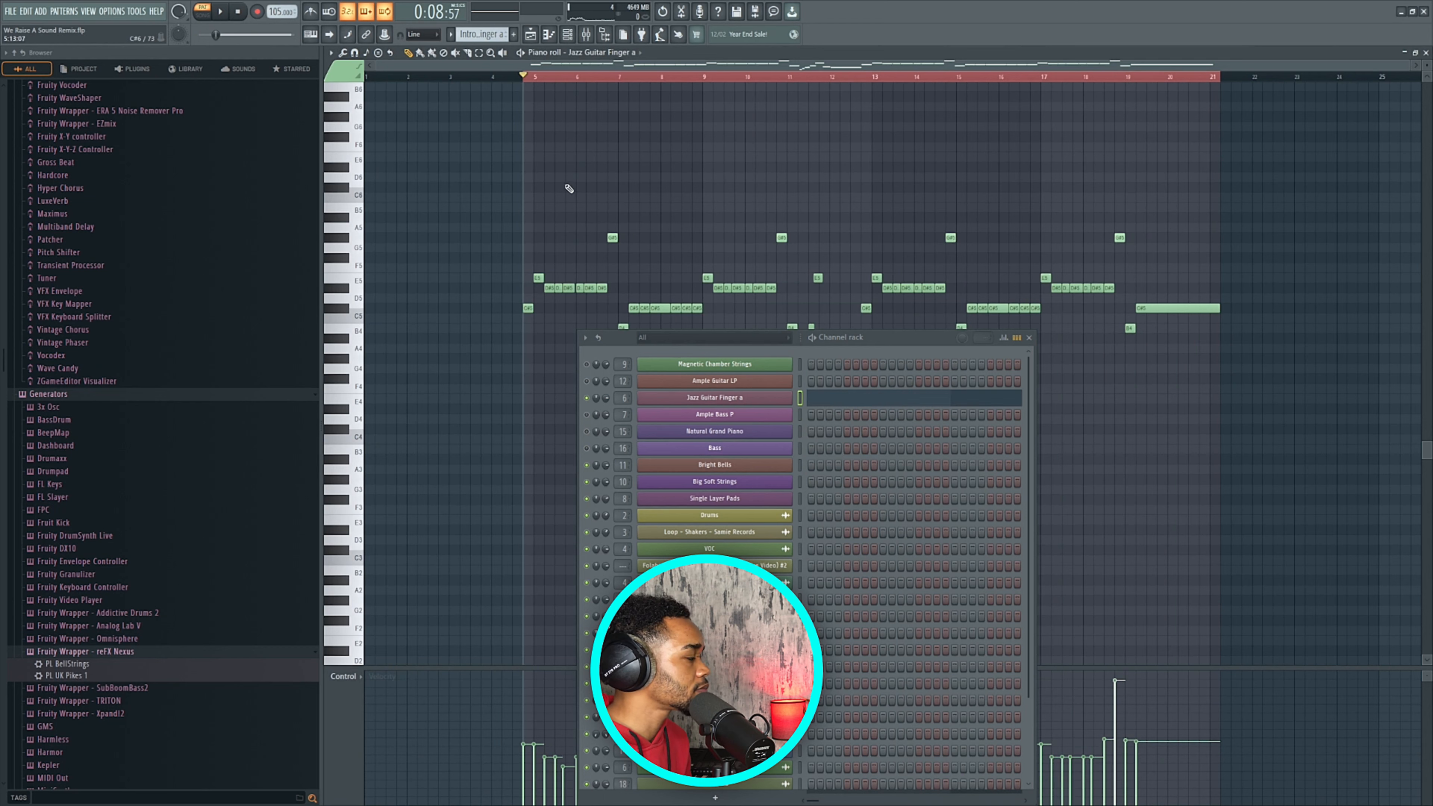
{"action": "key", "text": "space"}
{"action": "scroll", "coordinate": [582, 229], "scroll_direction": "up", "scroll_amount": 3}
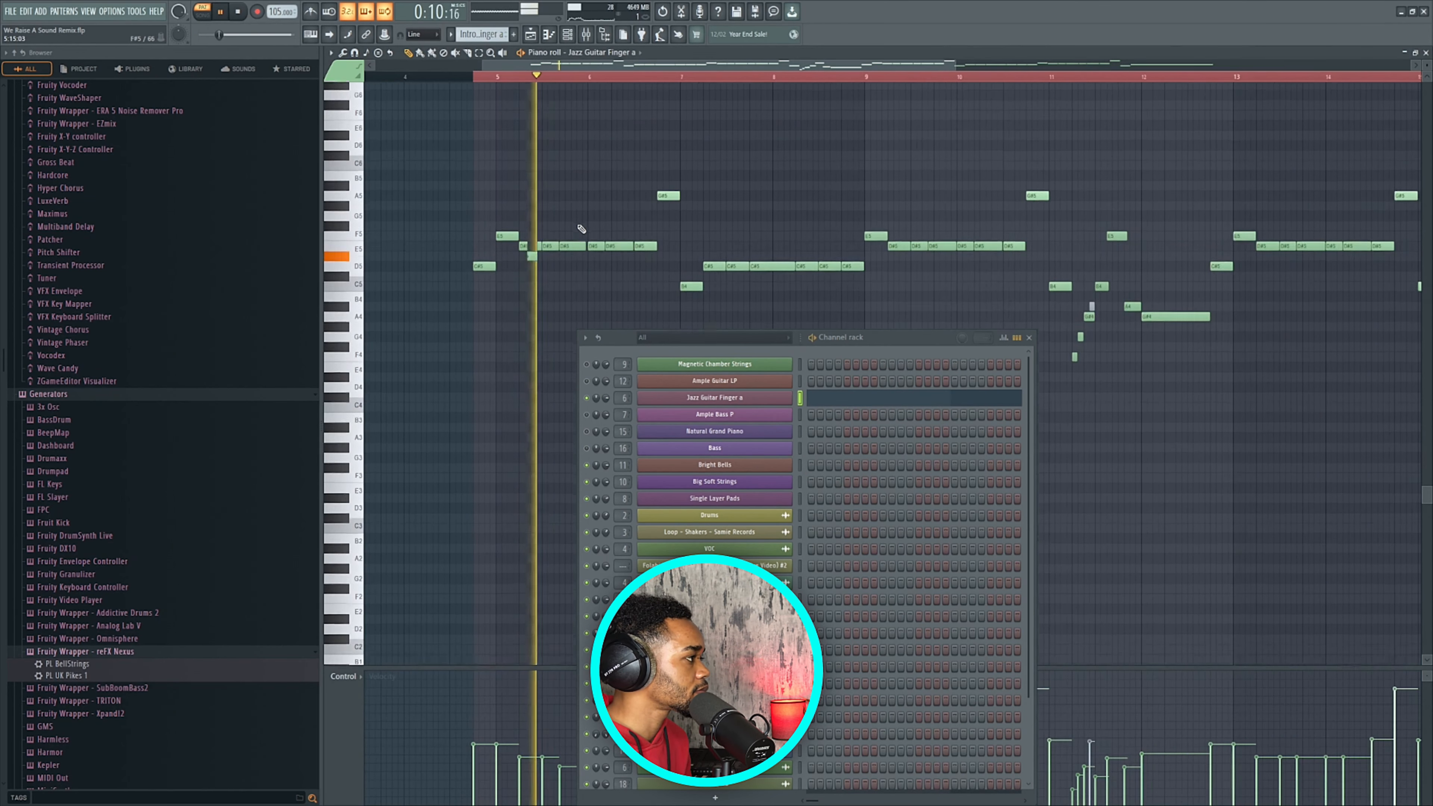
{"action": "scroll", "coordinate": [581, 229], "scroll_direction": "down", "scroll_amount": 3}
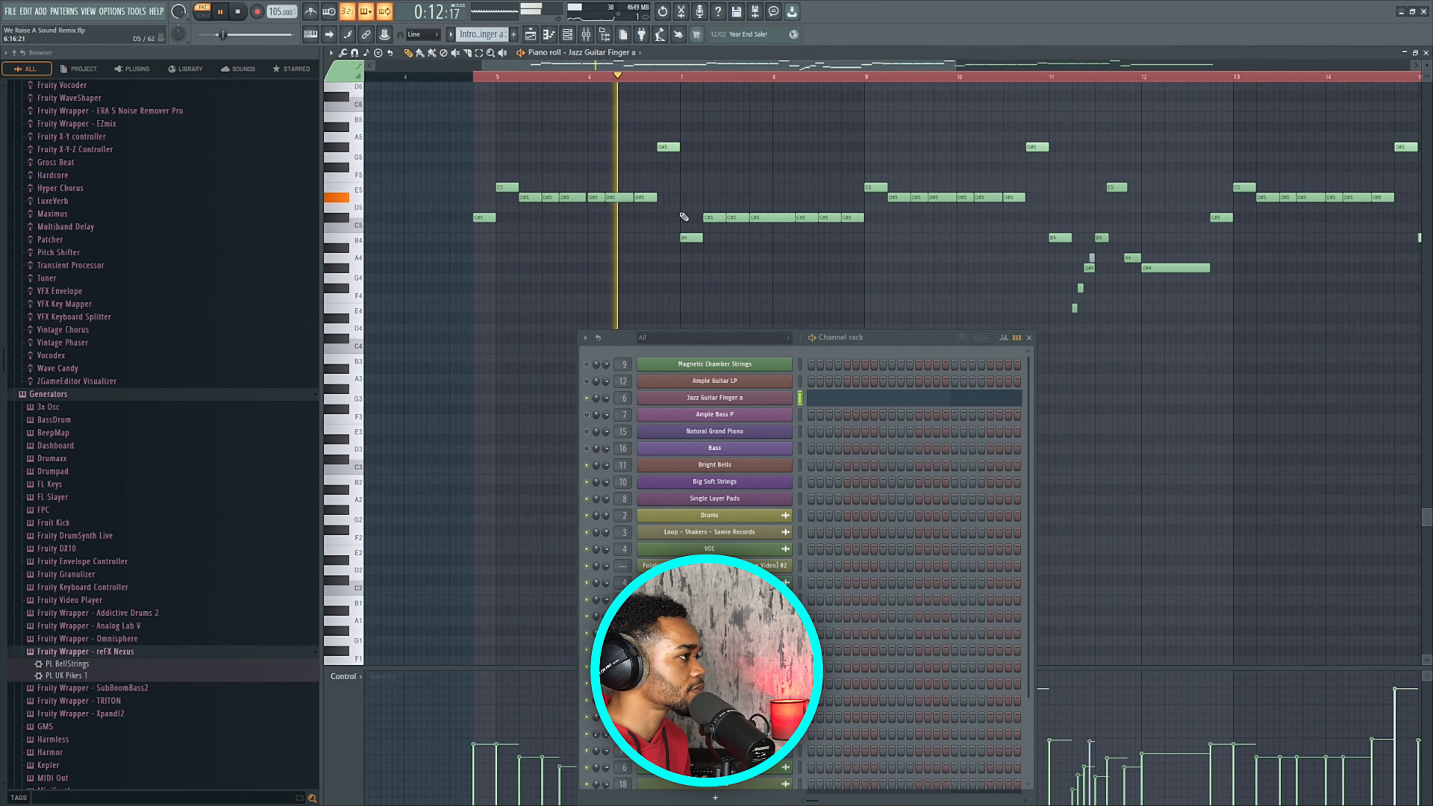
{"action": "scroll", "coordinate": [684, 216], "scroll_direction": "down", "scroll_amount": 3}
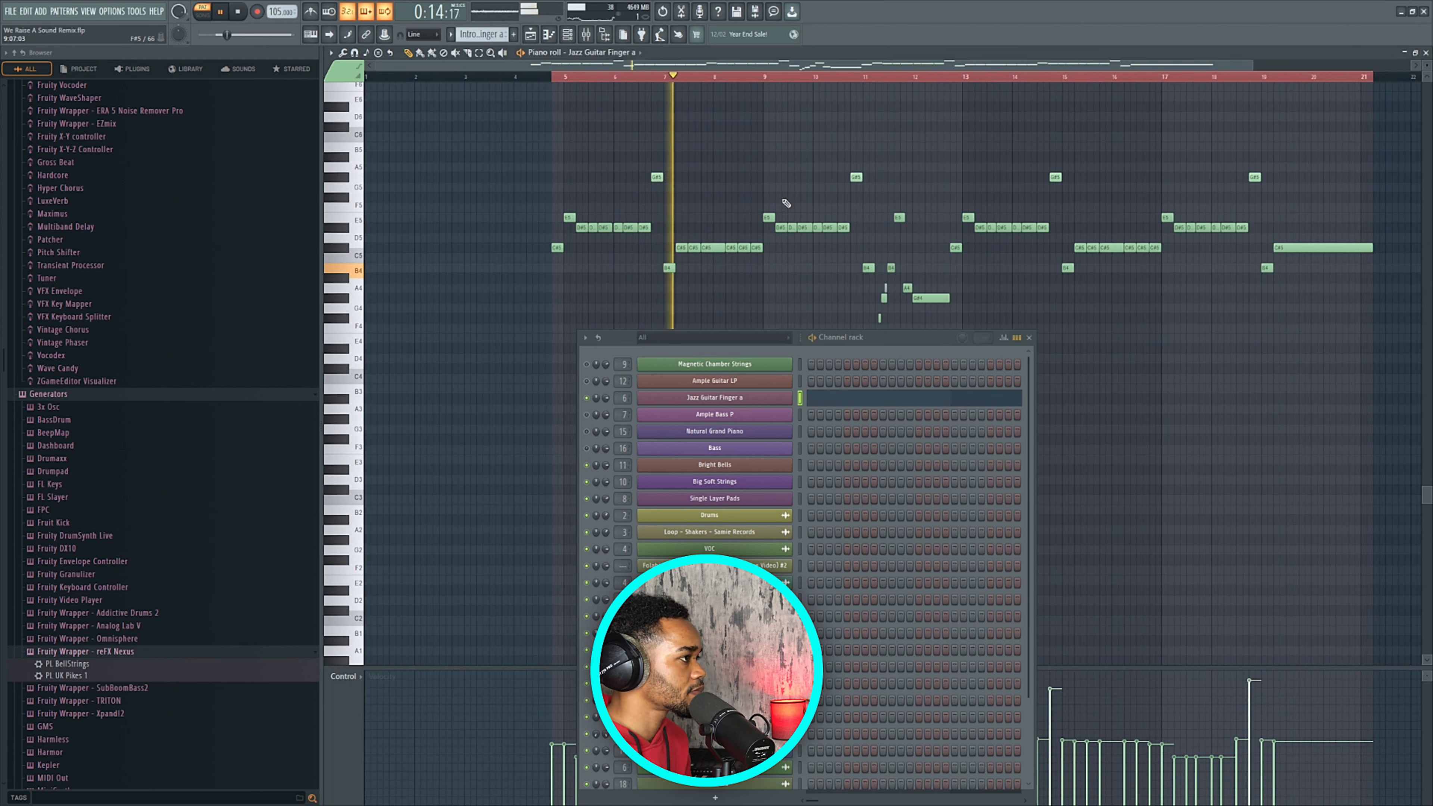
{"action": "key", "text": "space"}
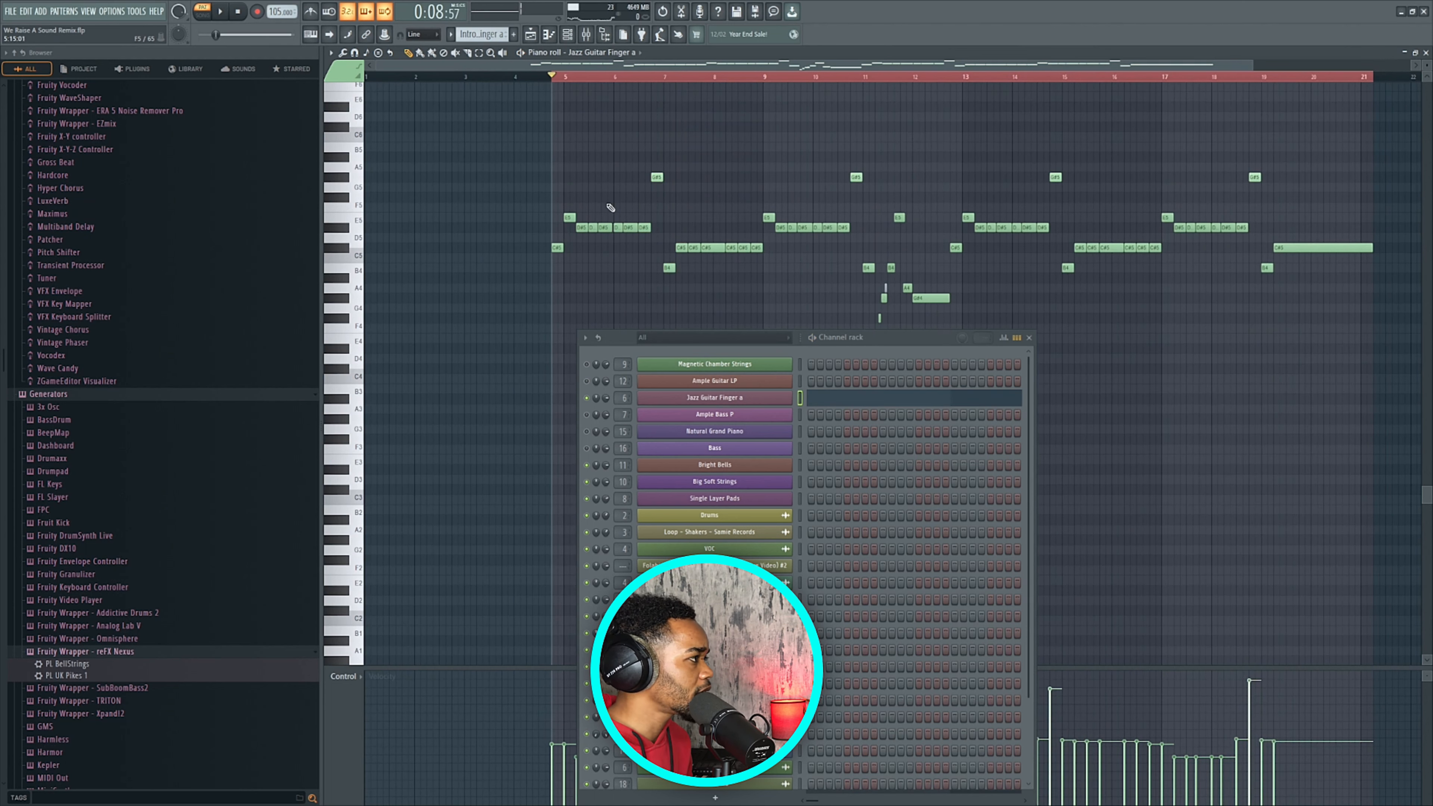
Delete the stray short notes near C6 at bar 5 and return to the Playlist.
{"action": "scroll", "coordinate": [598, 208], "scroll_direction": "up", "scroll_amount": 3}
{"action": "left_click", "coordinate": [560, 208]}
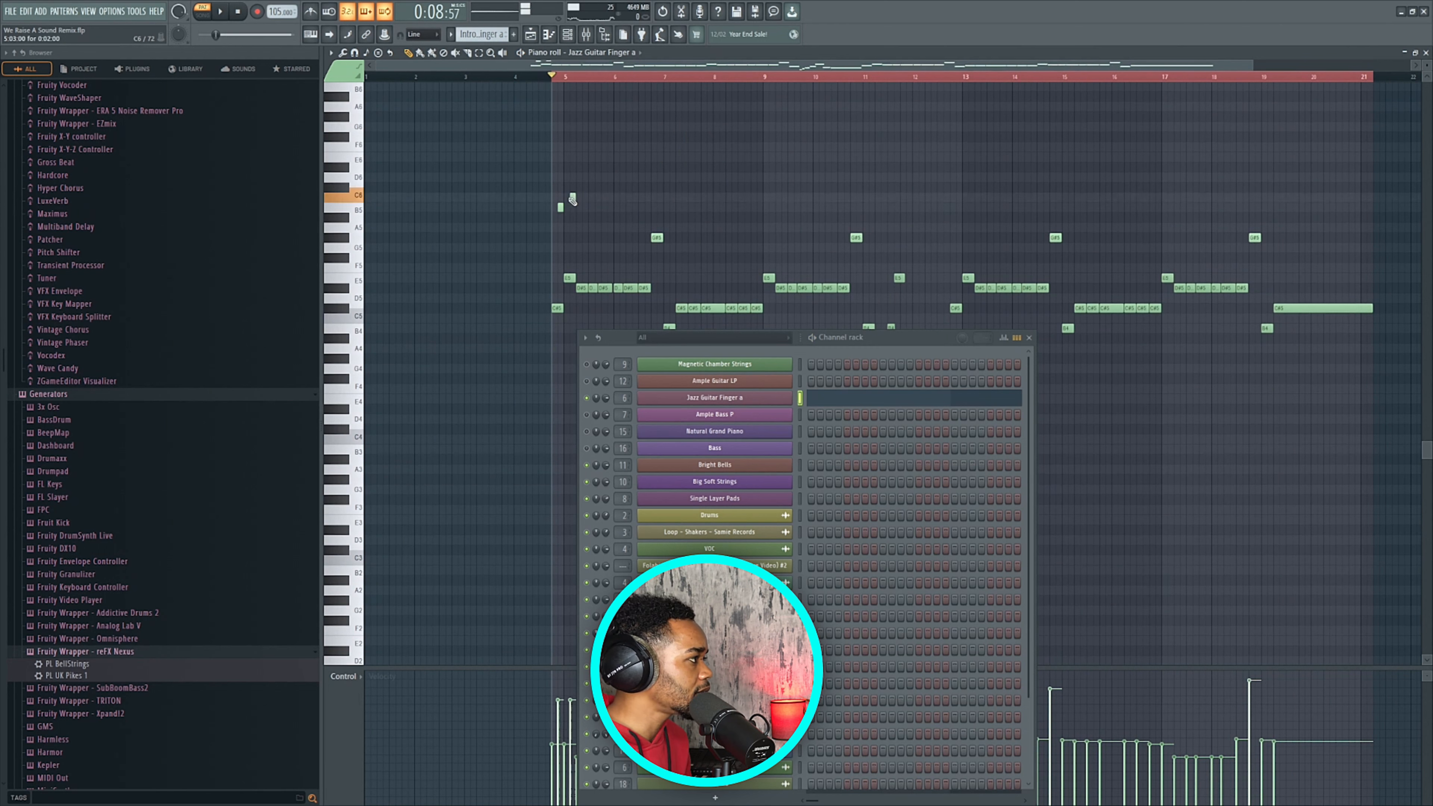
{"action": "right_click", "coordinate": [573, 197]}
{"action": "right_click", "coordinate": [560, 207]}
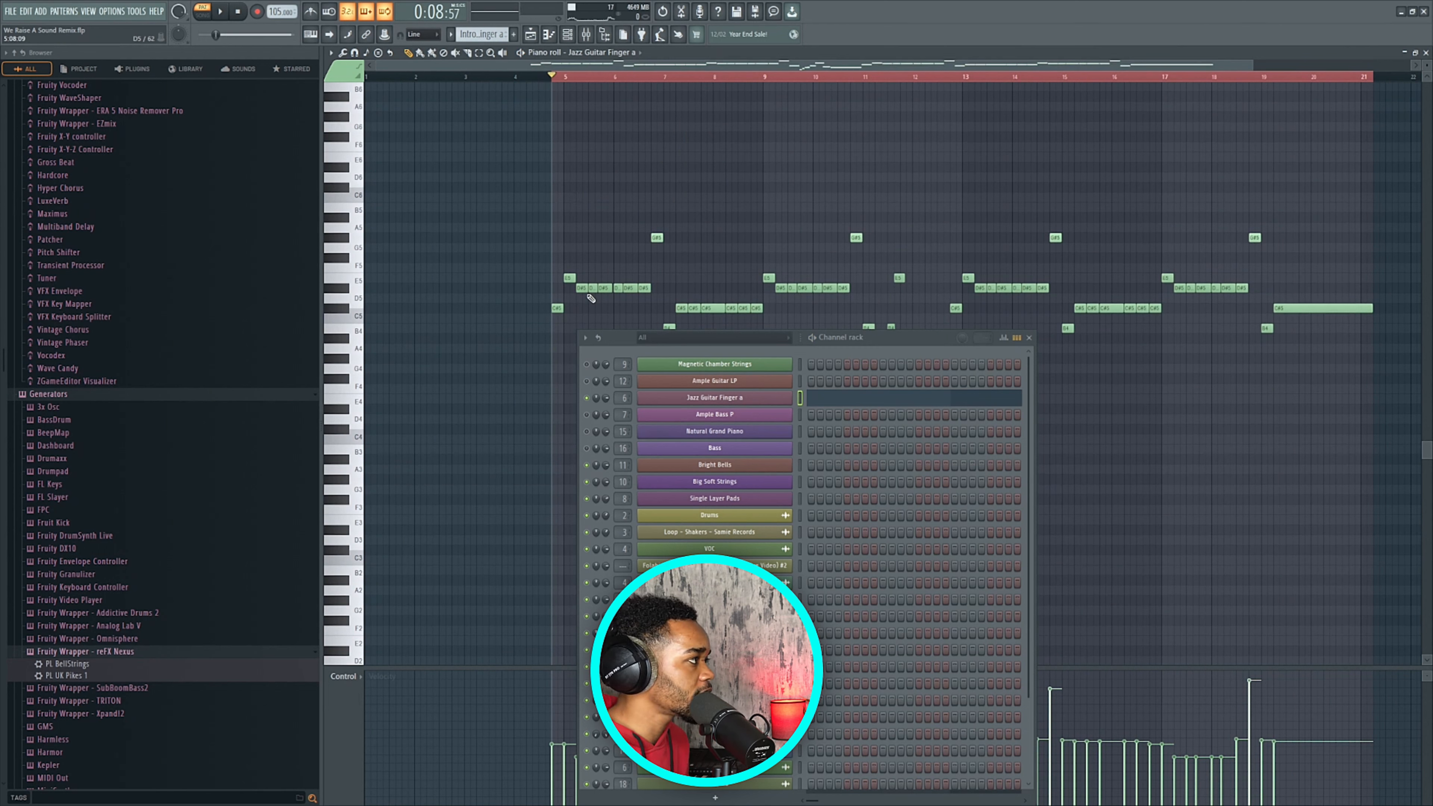
{"action": "left_click", "coordinate": [535, 37]}
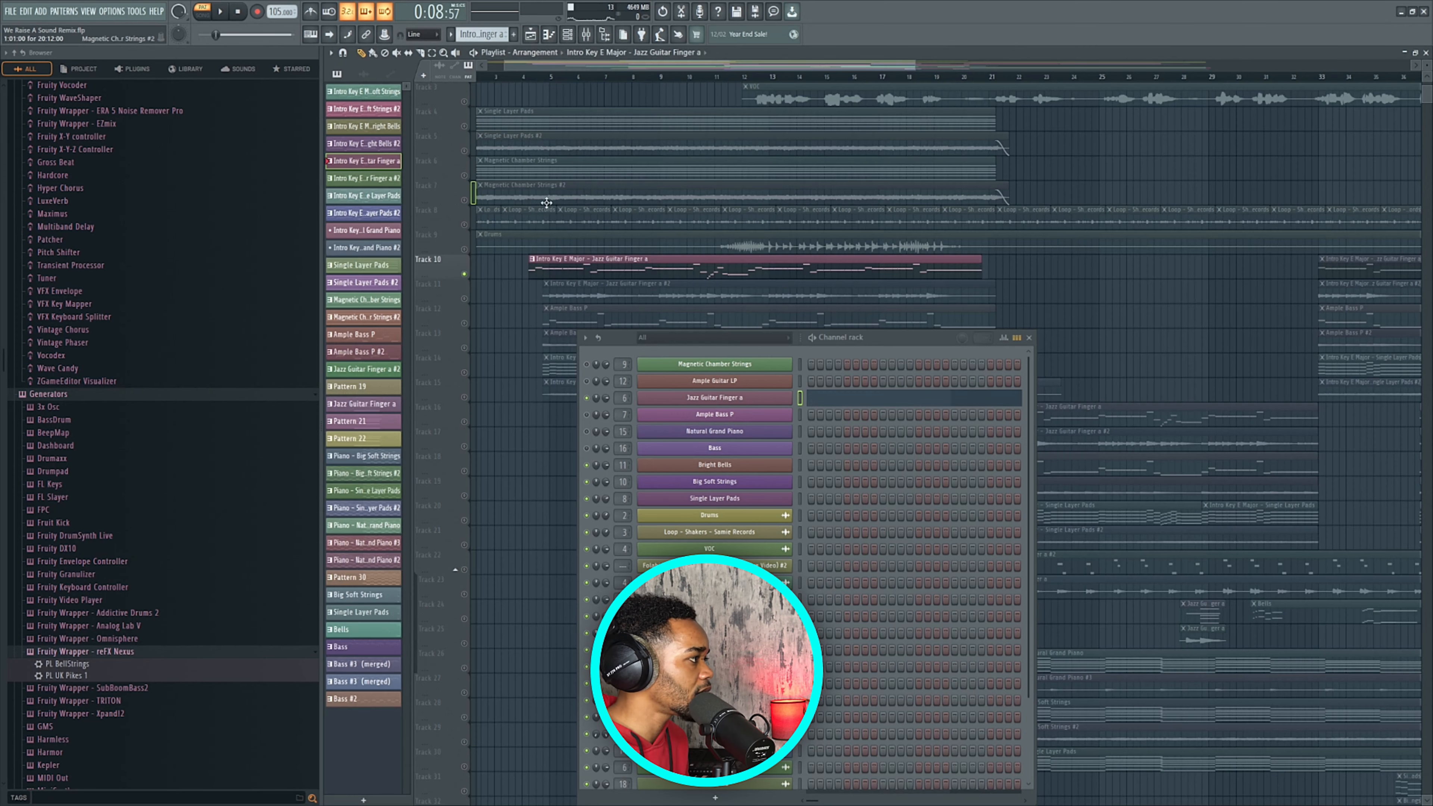
Mute Track 10's Jazz Guitar Finger a clip and unmute the #2 clips on Track 11.
{"action": "left_click", "coordinate": [570, 276]}
{"action": "left_click", "coordinate": [561, 298]}
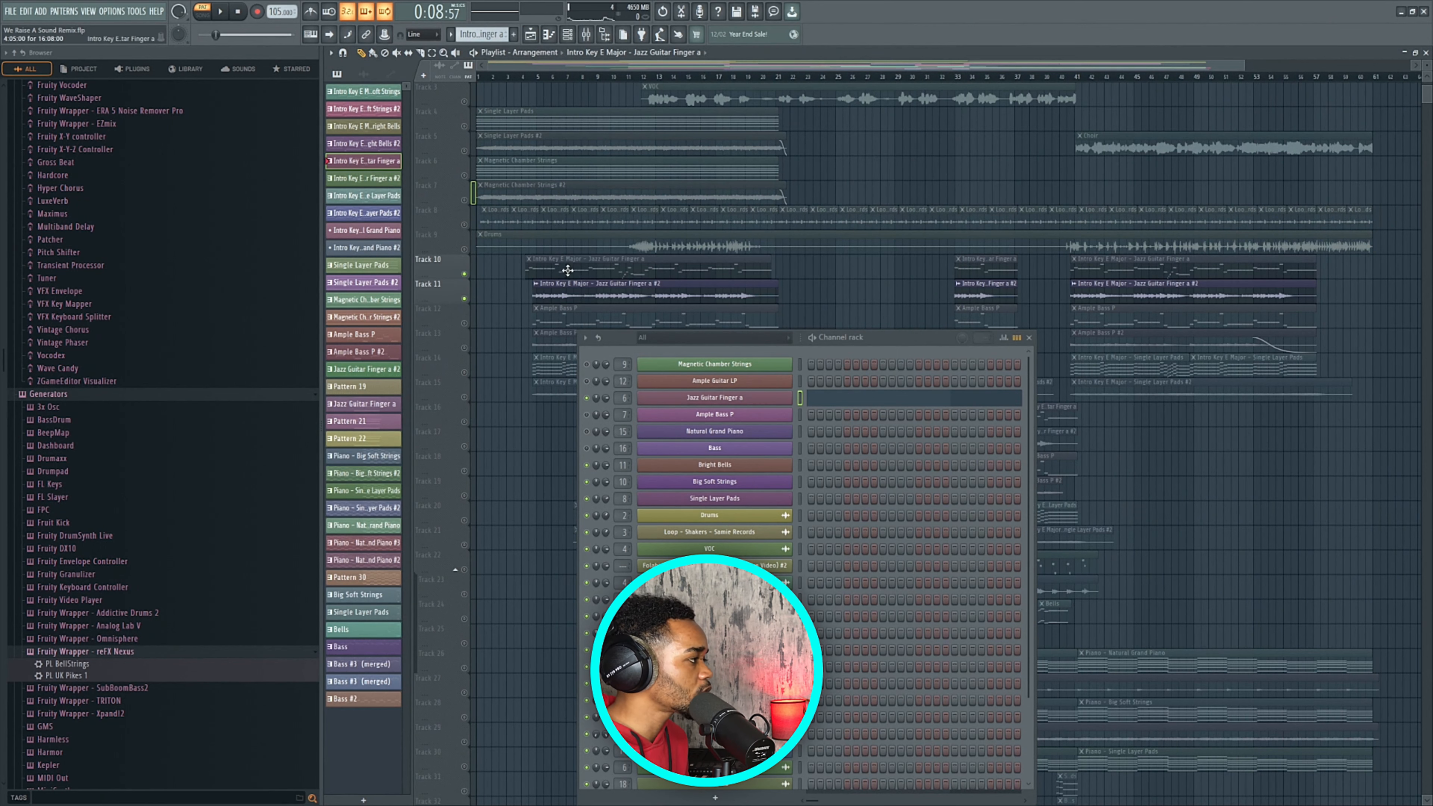
{"action": "scroll", "coordinate": [598, 319], "scroll_direction": "down", "scroll_amount": 1}
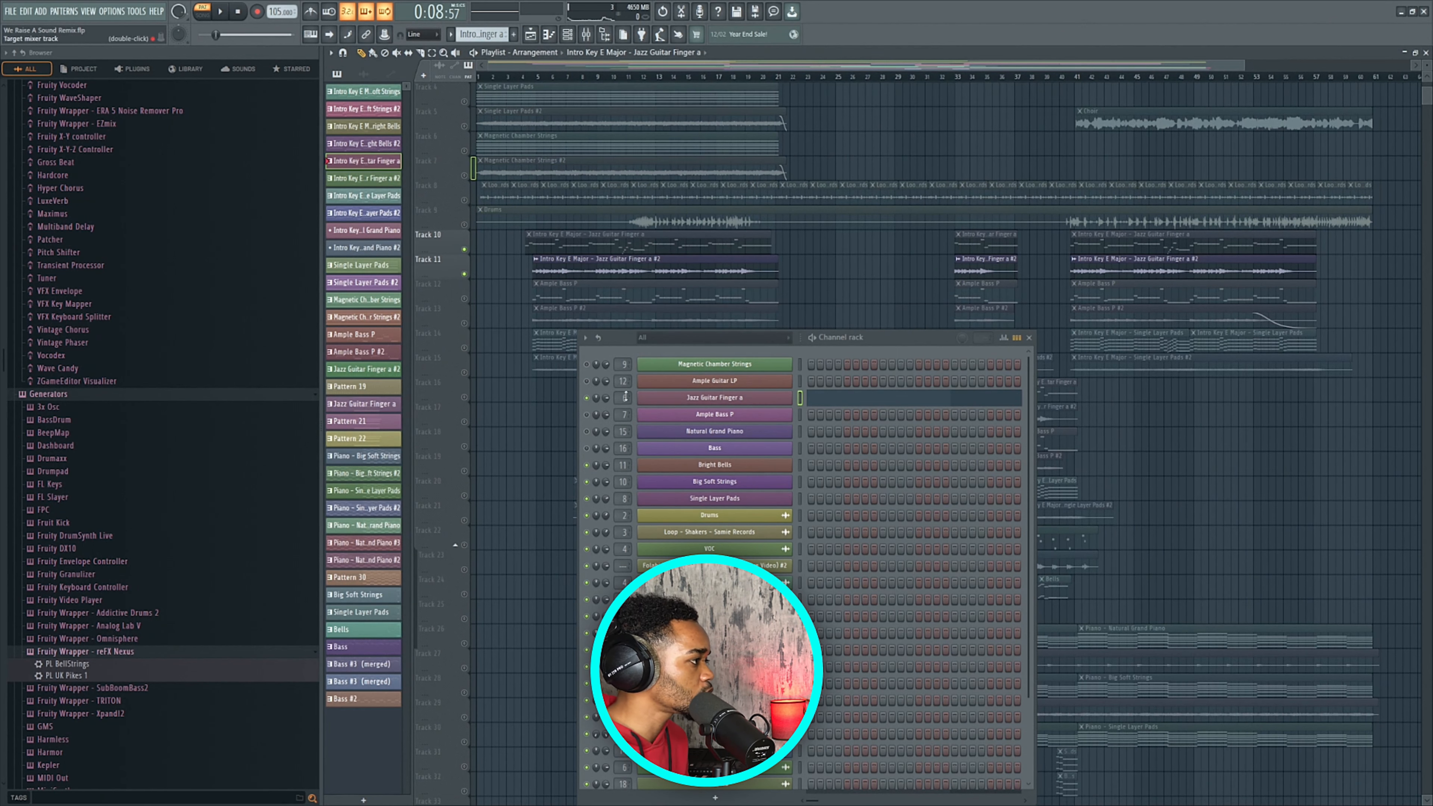
Select the Ample Bass P clip and open the Ample Bass P instrument.
{"action": "left_click_drag", "start_coordinate": [908, 339], "coordinate": [1005, 361]}
{"action": "scroll", "coordinate": [684, 227], "scroll_direction": "down", "scroll_amount": 2}
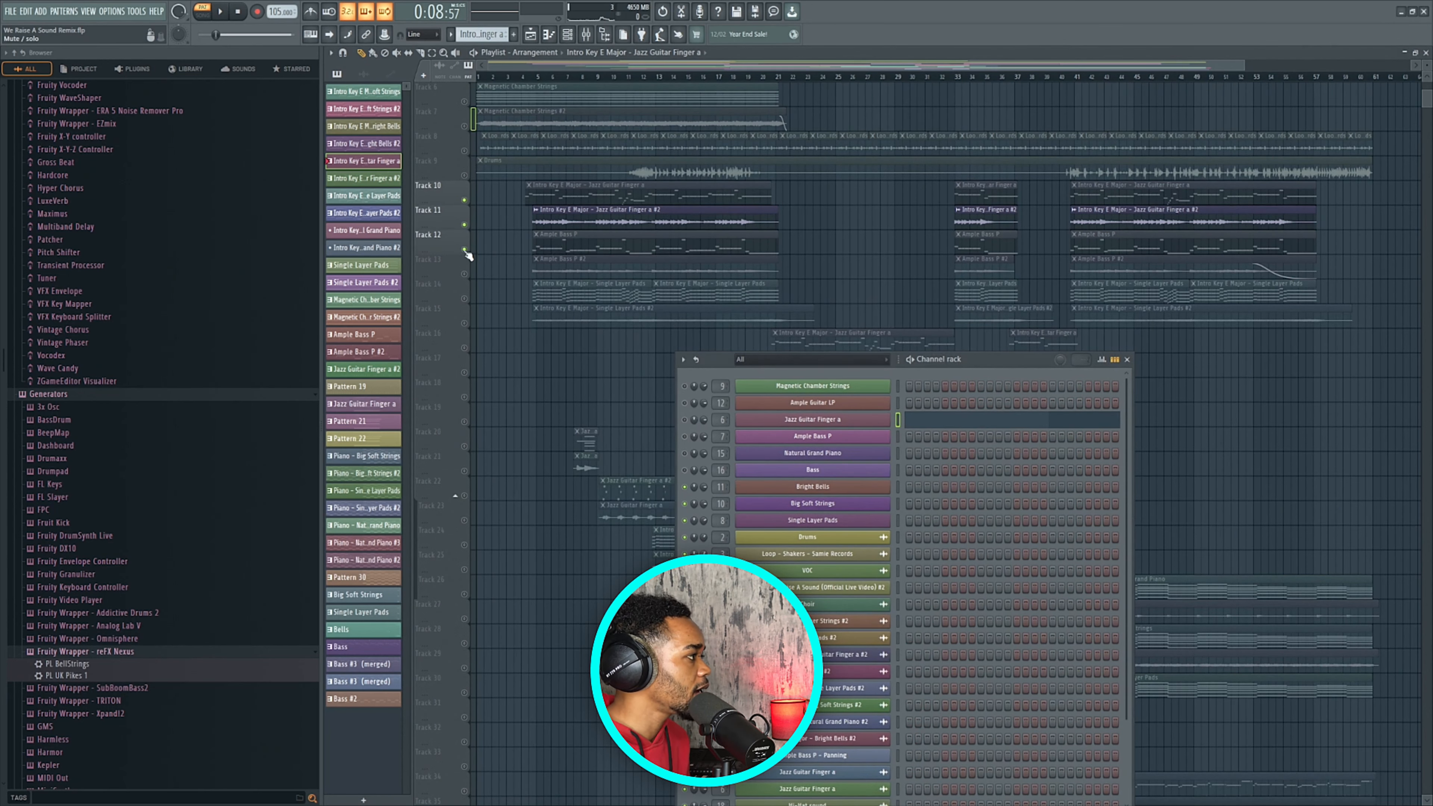
{"action": "left_click", "coordinate": [555, 246]}
{"action": "scroll", "coordinate": [550, 243], "scroll_direction": "up", "scroll_amount": 3}
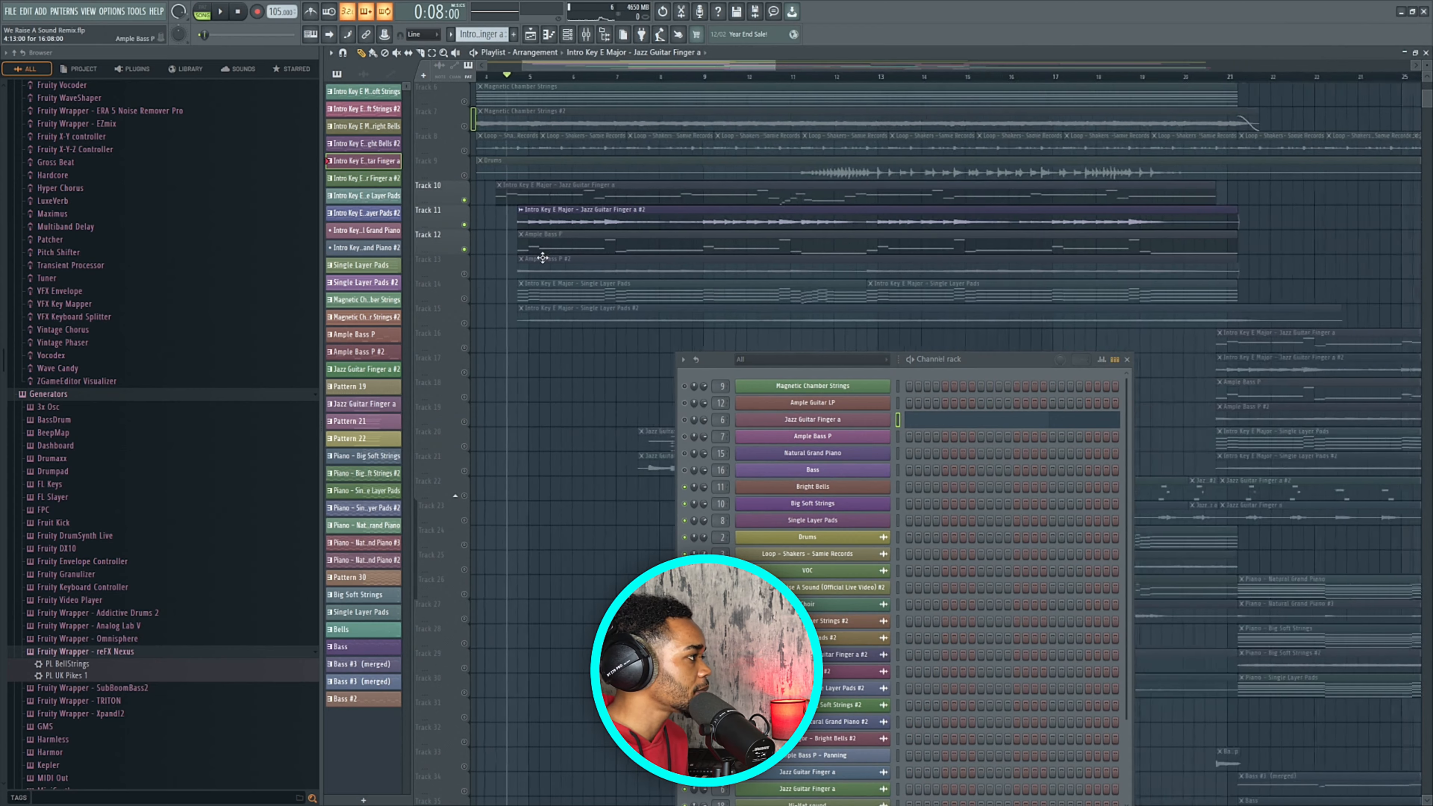
{"action": "left_click", "coordinate": [811, 436]}
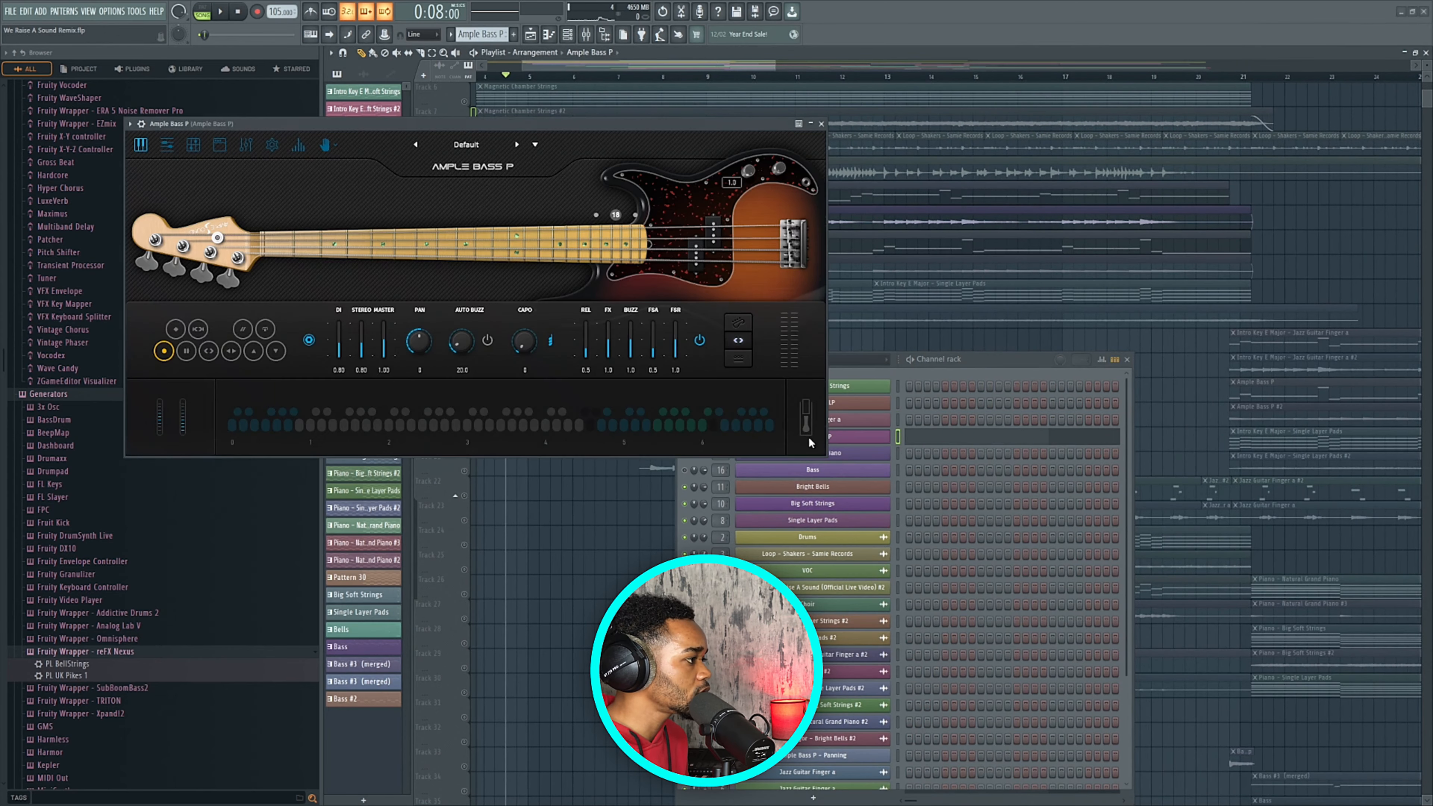
Reposition and then close the Ample Bass P instrument window.
{"action": "left_click_drag", "start_coordinate": [515, 129], "coordinate": [562, 165]}
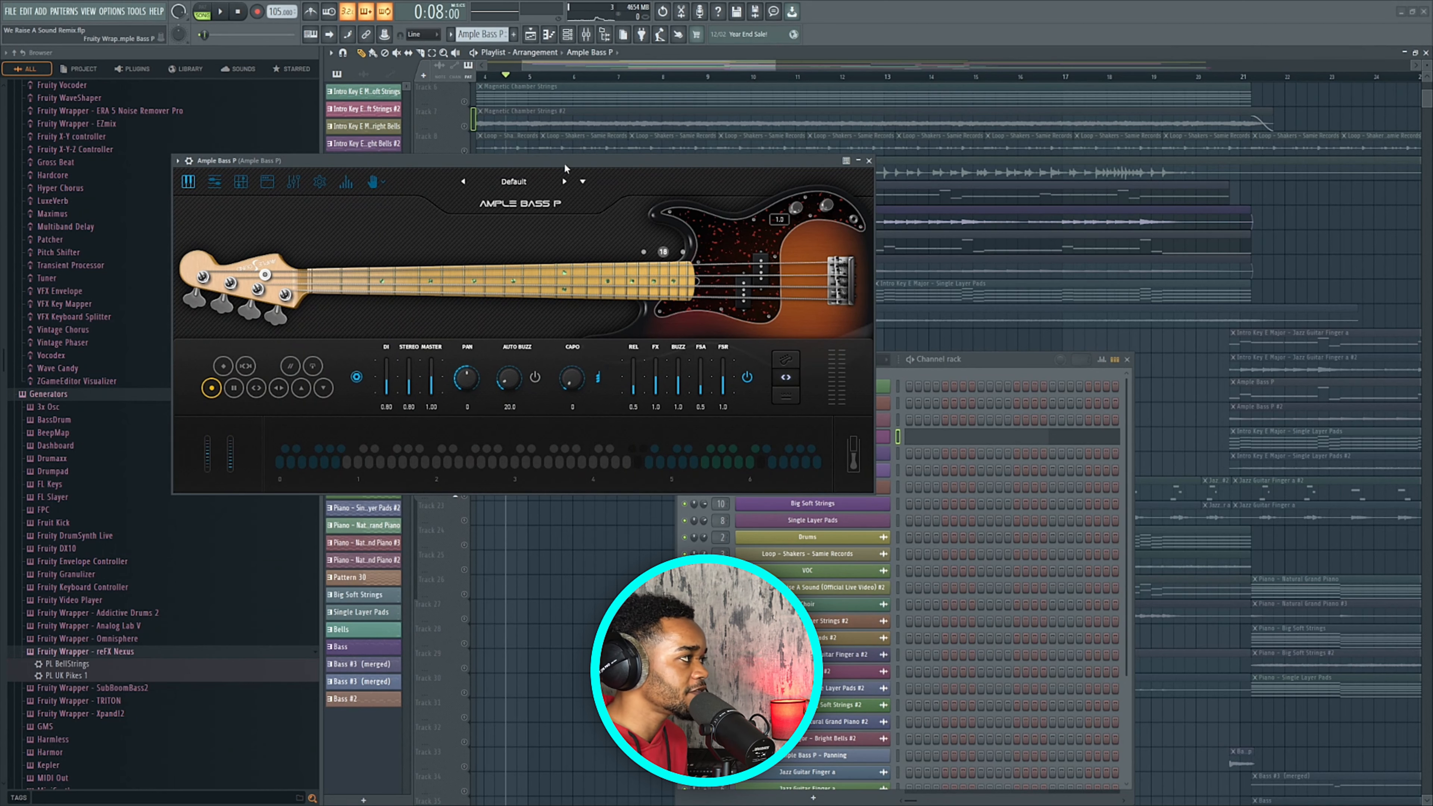
{"action": "left_click_drag", "start_coordinate": [564, 163], "coordinate": [572, 165]}
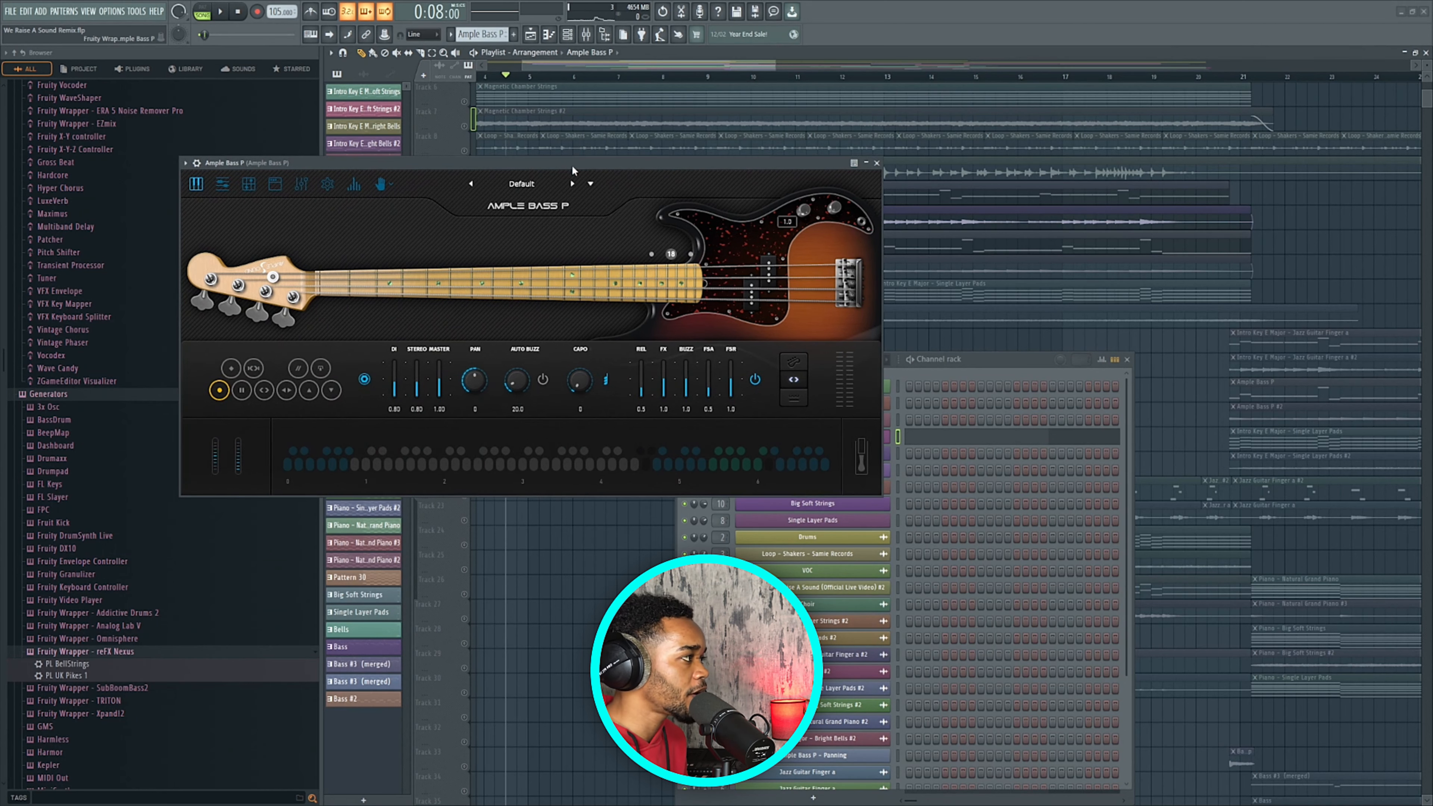
{"action": "left_click", "coordinate": [877, 164]}
{"action": "scroll", "coordinate": [544, 243], "scroll_direction": "down", "scroll_amount": 3}
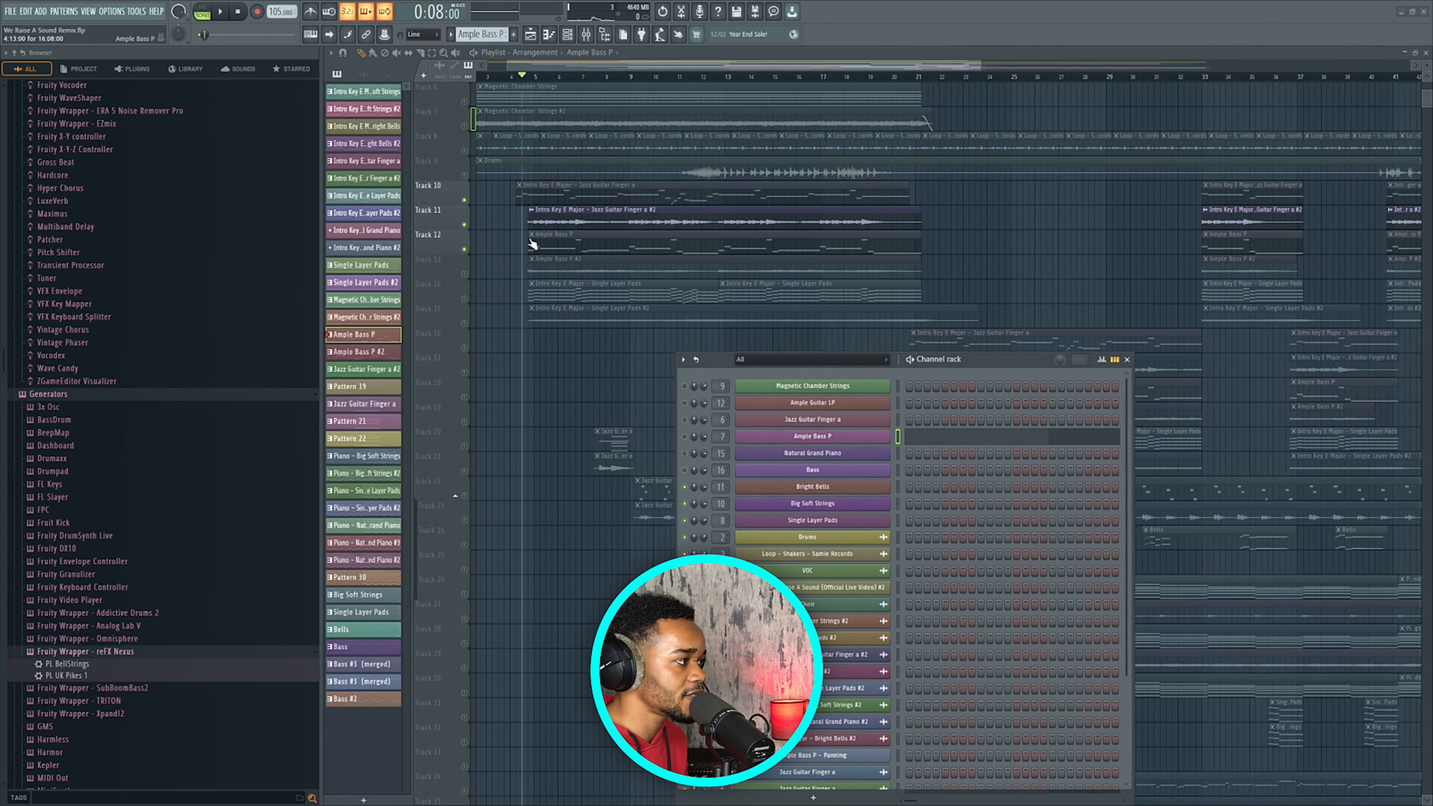
{"action": "scroll", "coordinate": [541, 241], "scroll_direction": "up", "scroll_amount": 1}
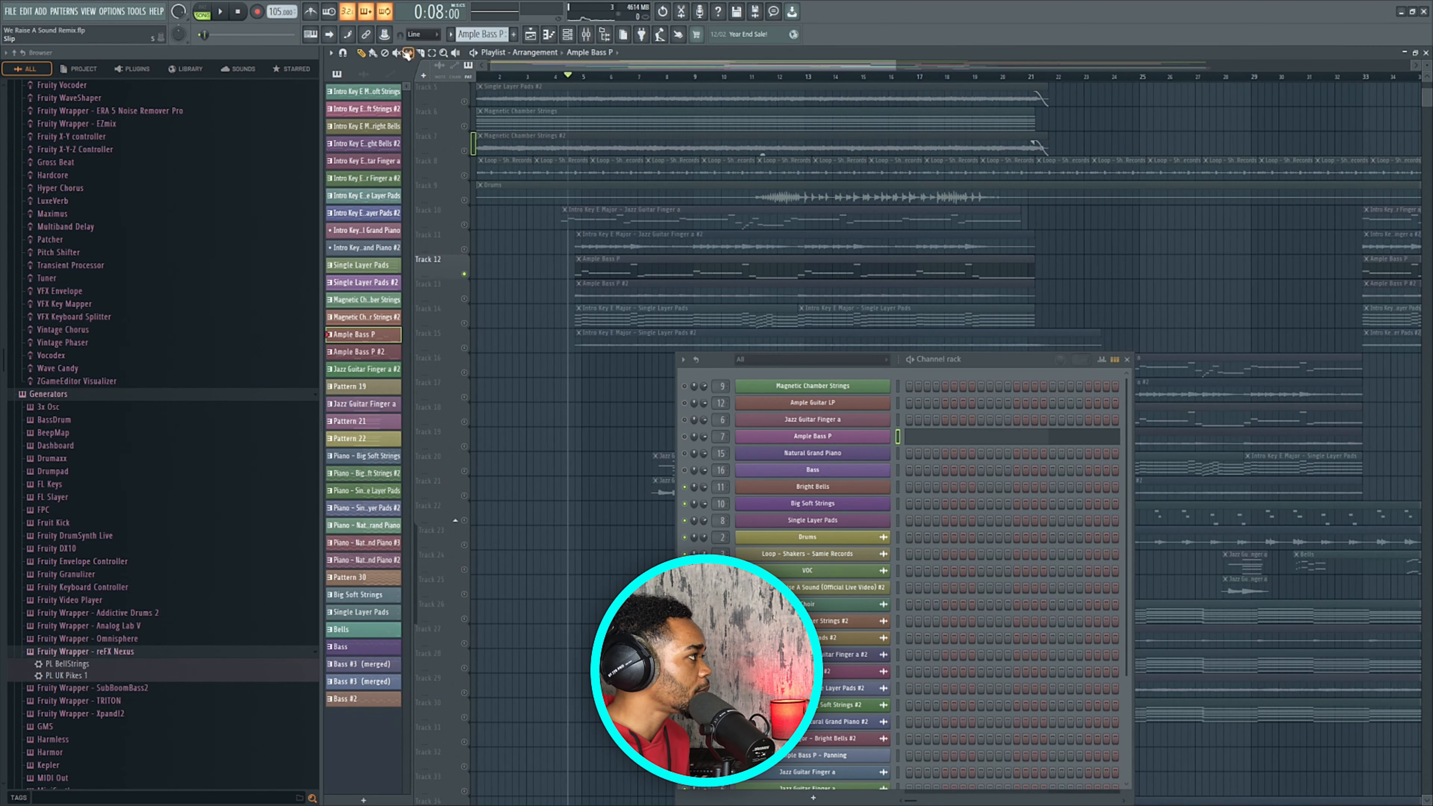
Unmute Track 12's Ample Bass P clip and play its notes in the piano roll.
{"action": "left_click", "coordinate": [397, 53]}
{"action": "left_click", "coordinate": [616, 264]}
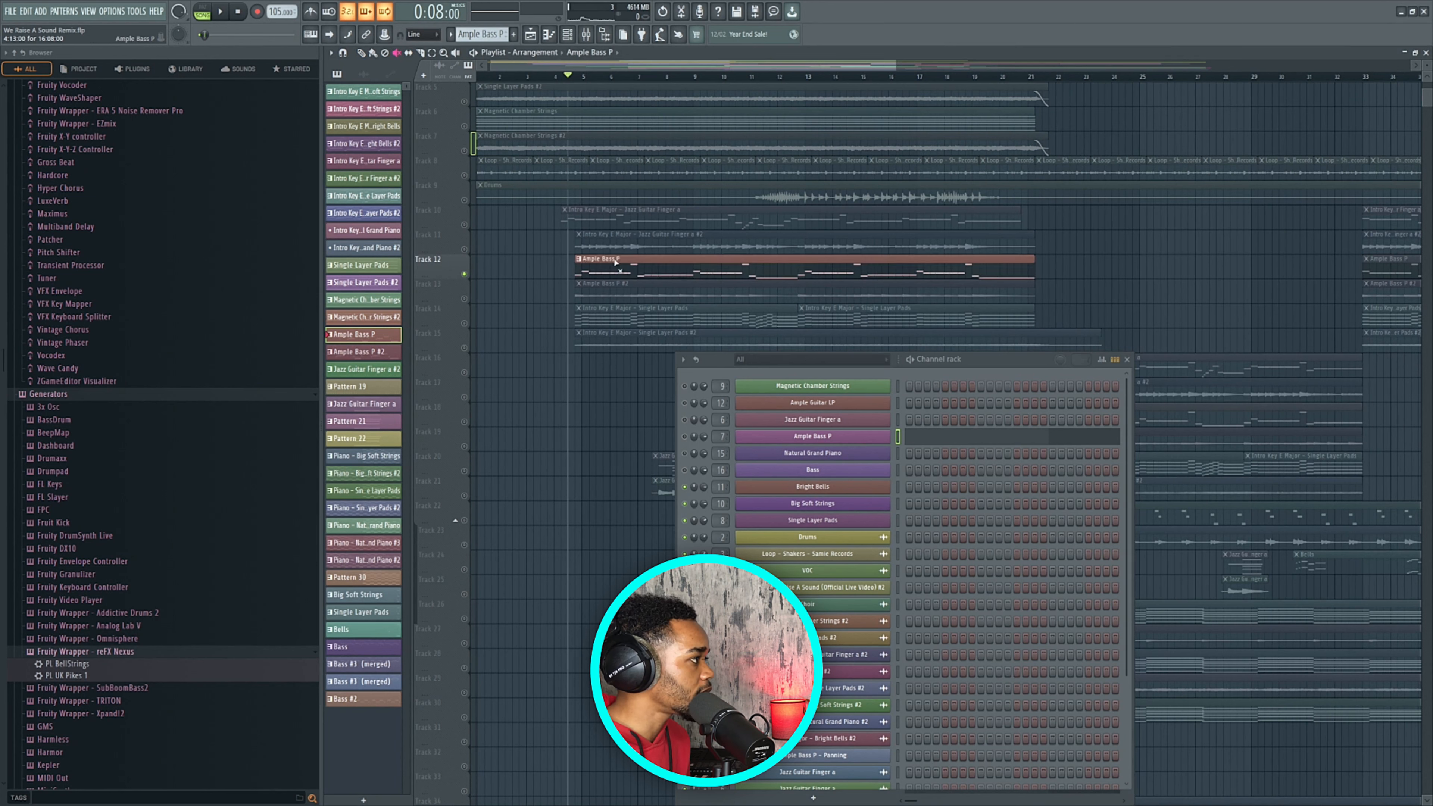
{"action": "left_click", "coordinate": [361, 53]}
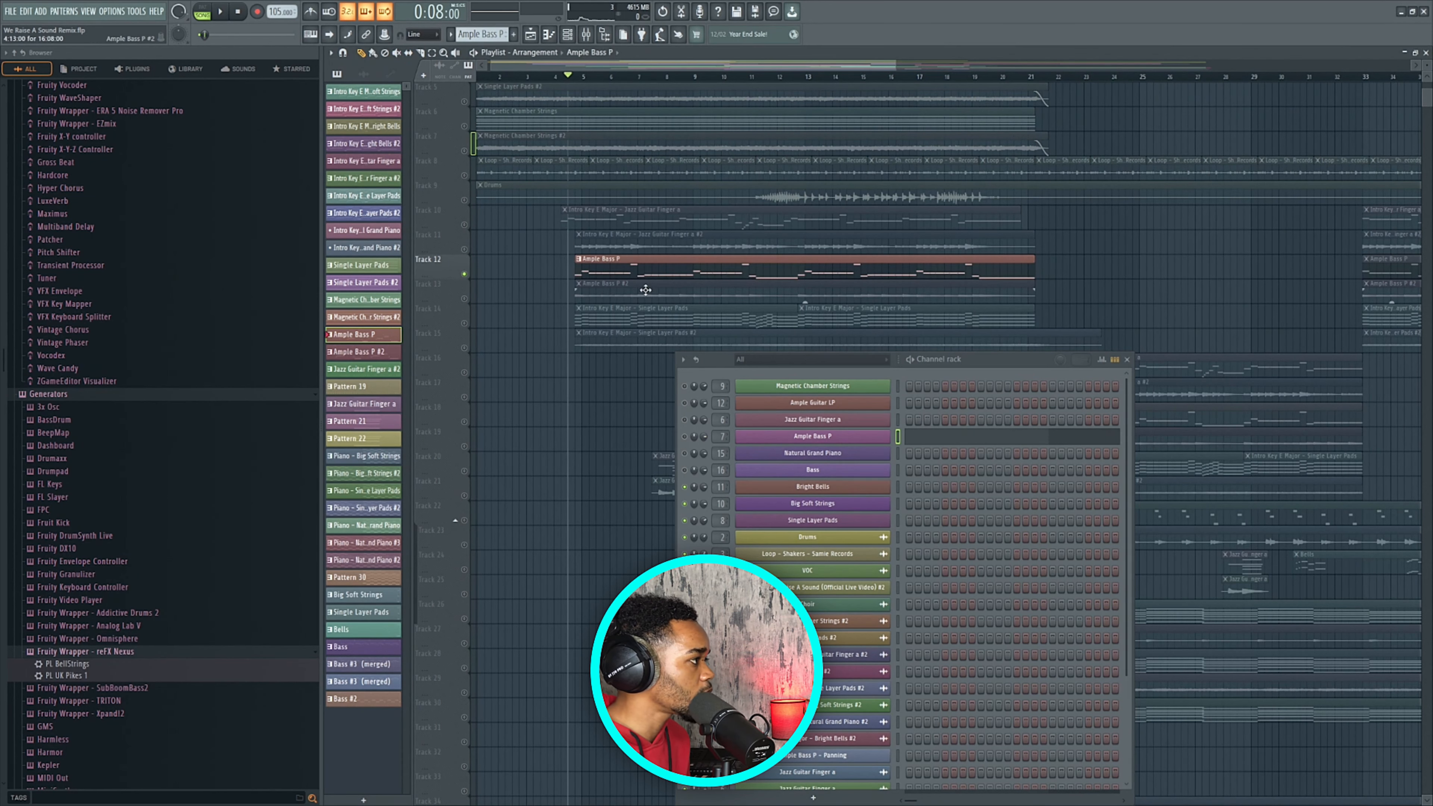
{"action": "double_click", "coordinate": [650, 279]}
{"action": "key", "text": "space"}
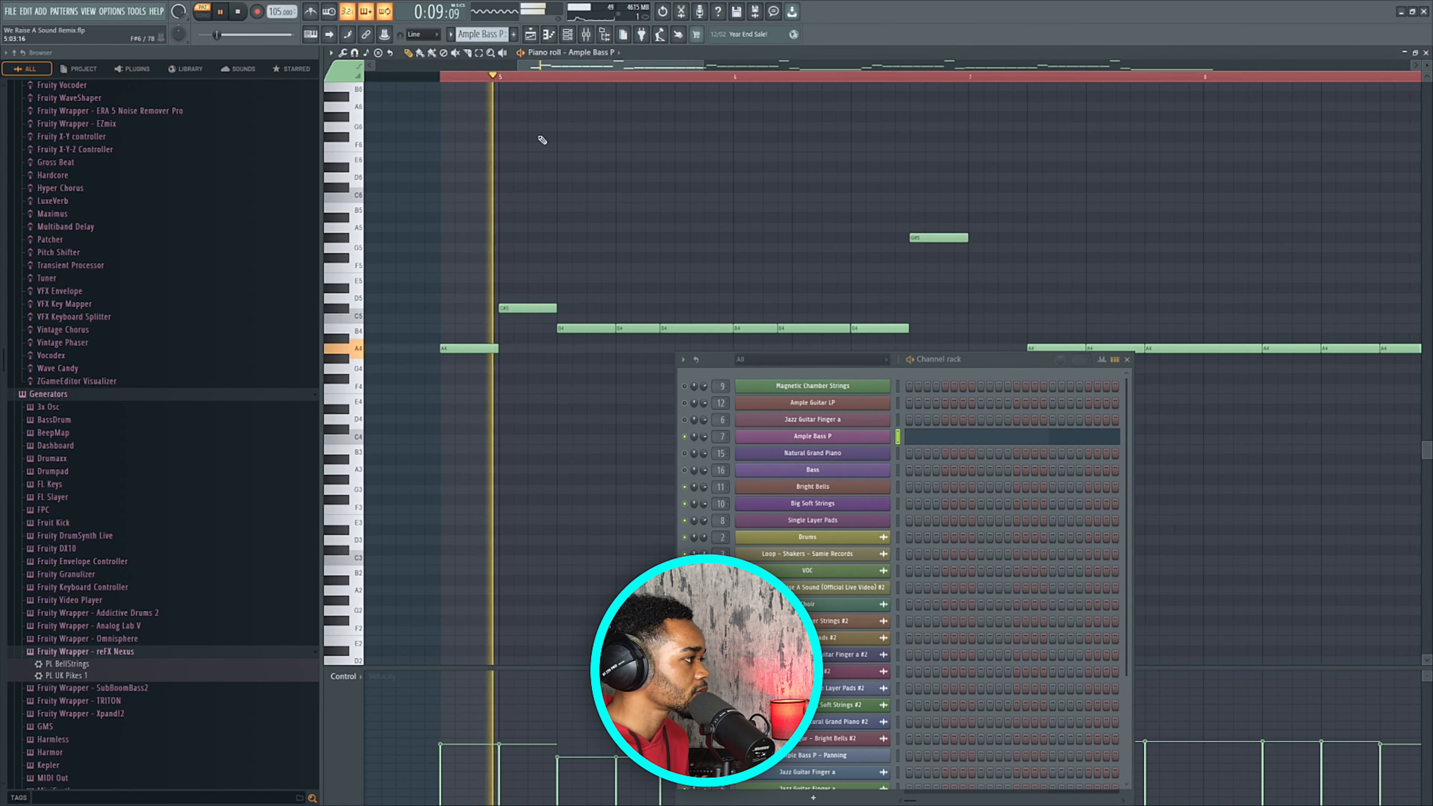
Stop the Ample Bass P preview and return to the Playlist with bass clips on Tracks 12–13.
{"action": "scroll", "coordinate": [541, 139], "scroll_direction": "down", "scroll_amount": 2}
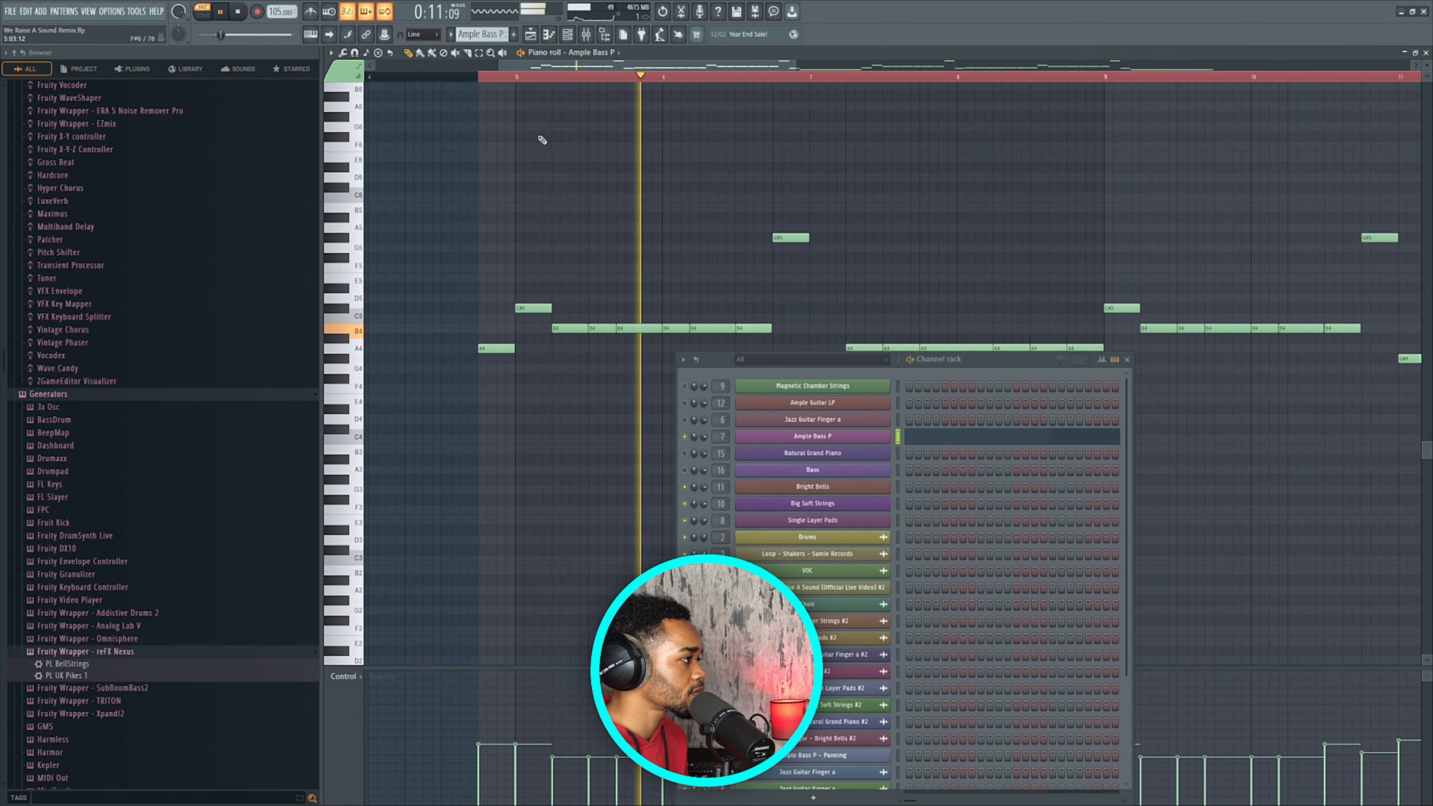
{"action": "scroll", "coordinate": [542, 139], "scroll_direction": "down", "scroll_amount": 2}
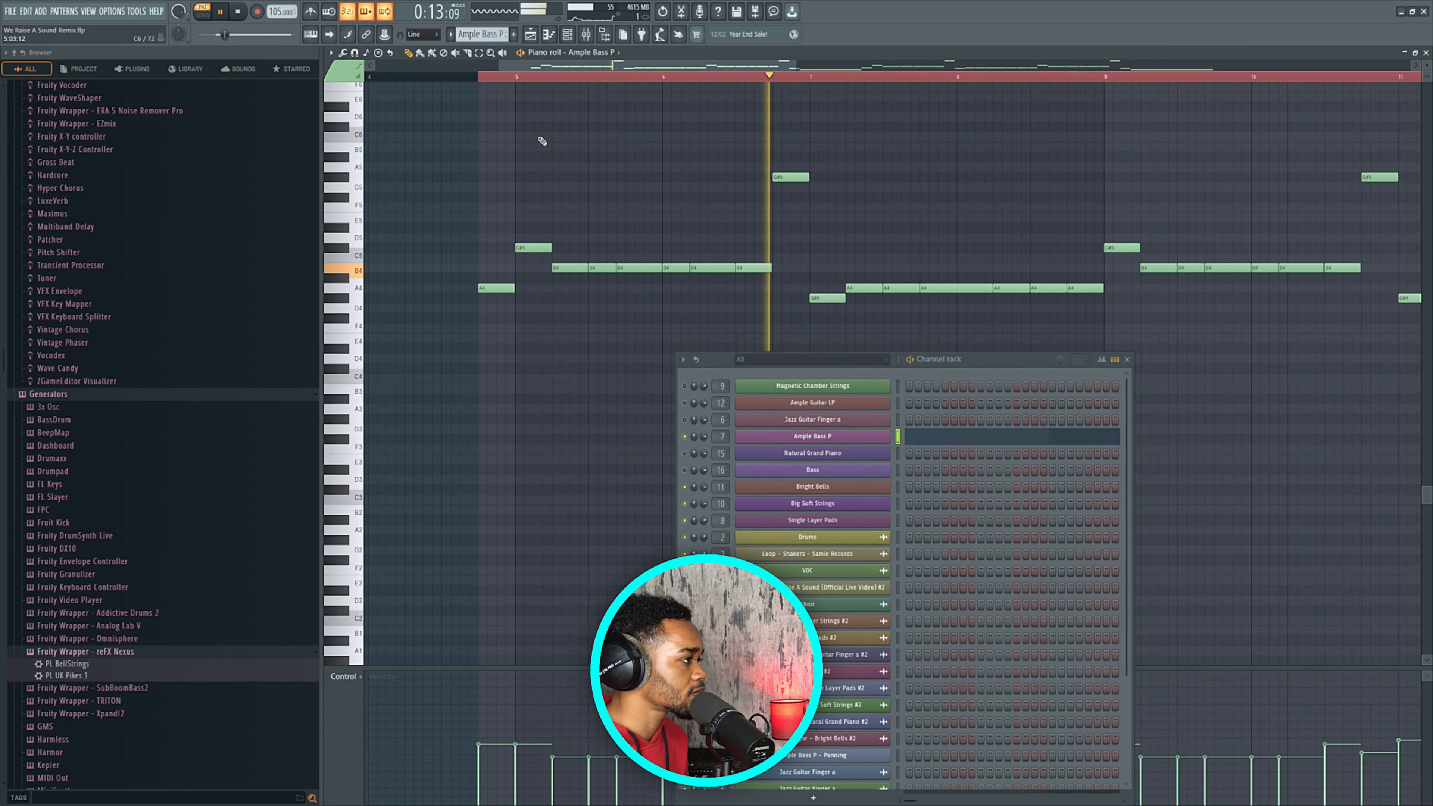
{"action": "key", "text": "space"}
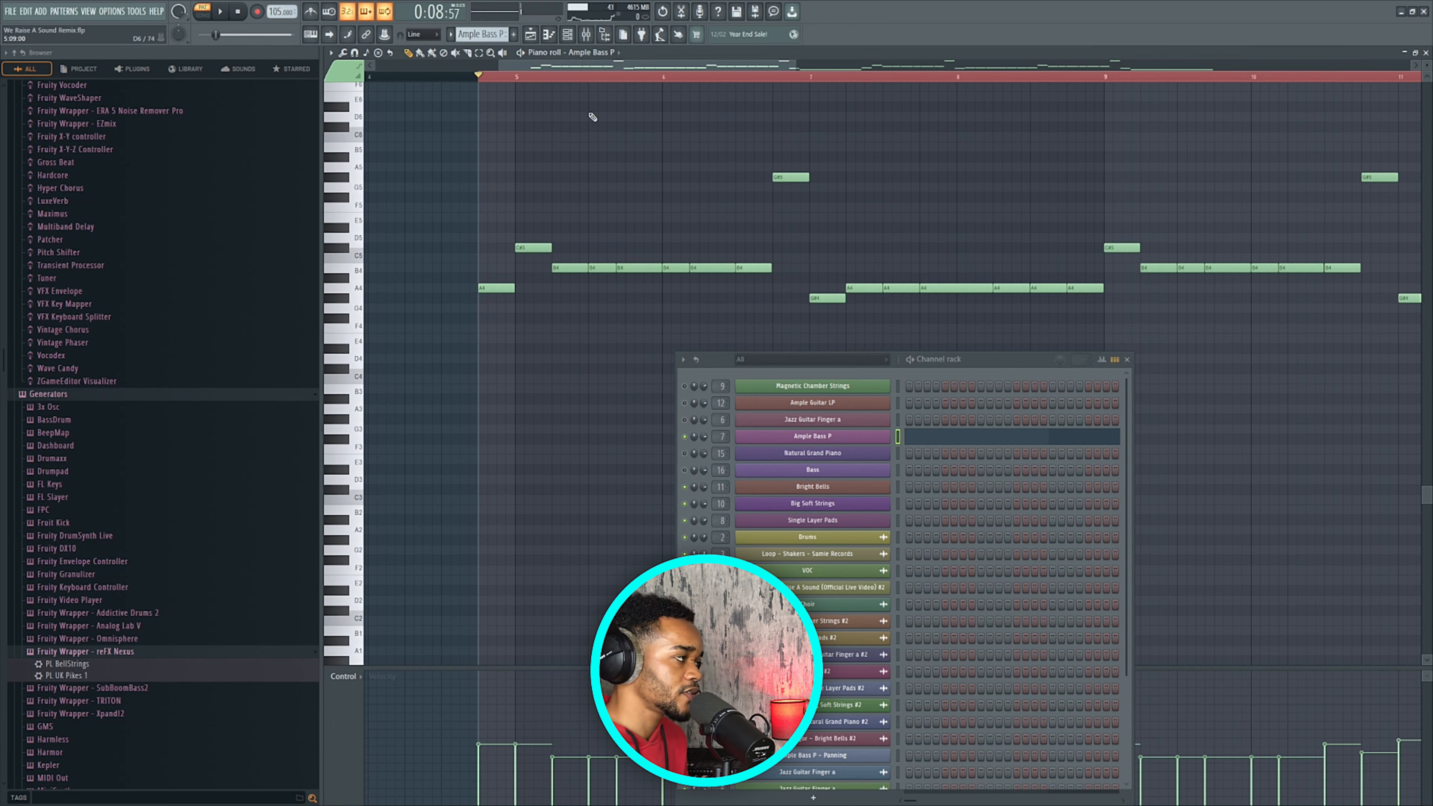
{"action": "left_click", "coordinate": [531, 34]}
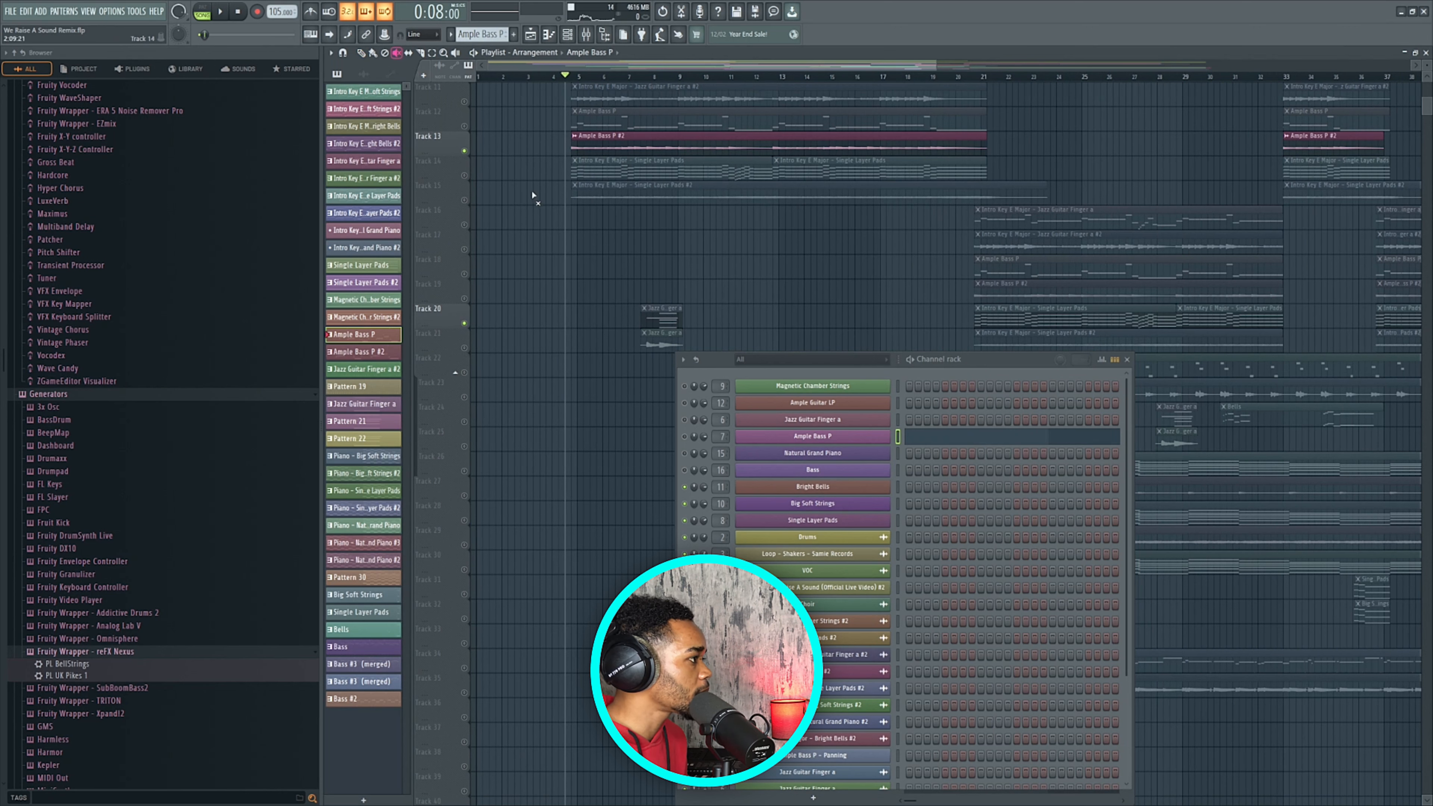
Select the Track 20 Jazz Guitar Finger a clip and play briefly from a ruler point.
{"action": "left_click", "coordinate": [656, 310]}
{"action": "left_click", "coordinate": [641, 82]}
{"action": "key", "text": "space"}
{"action": "scroll", "coordinate": [698, 256], "scroll_direction": "up", "scroll_amount": 3, "text": "ctrl"}
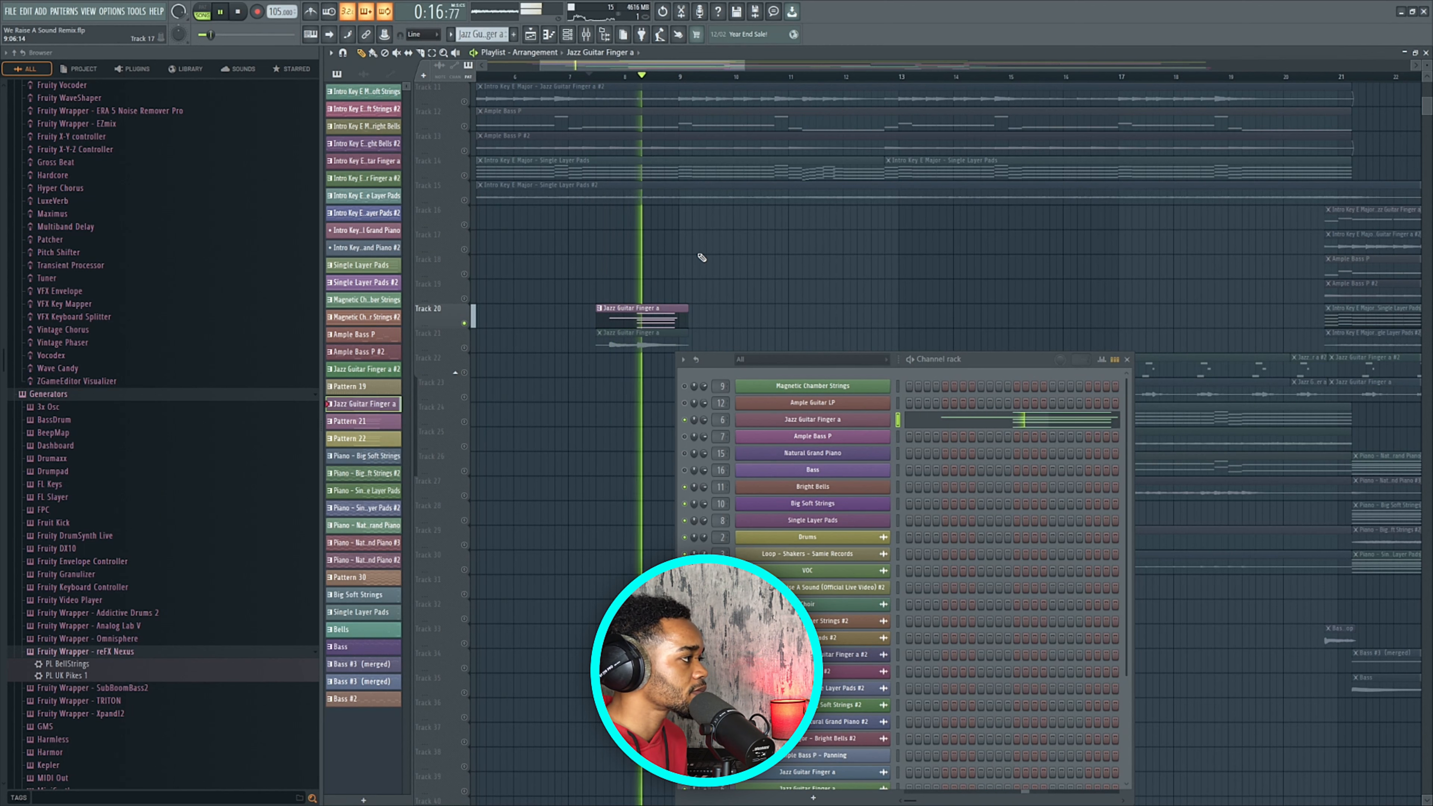
{"action": "key", "text": "space"}
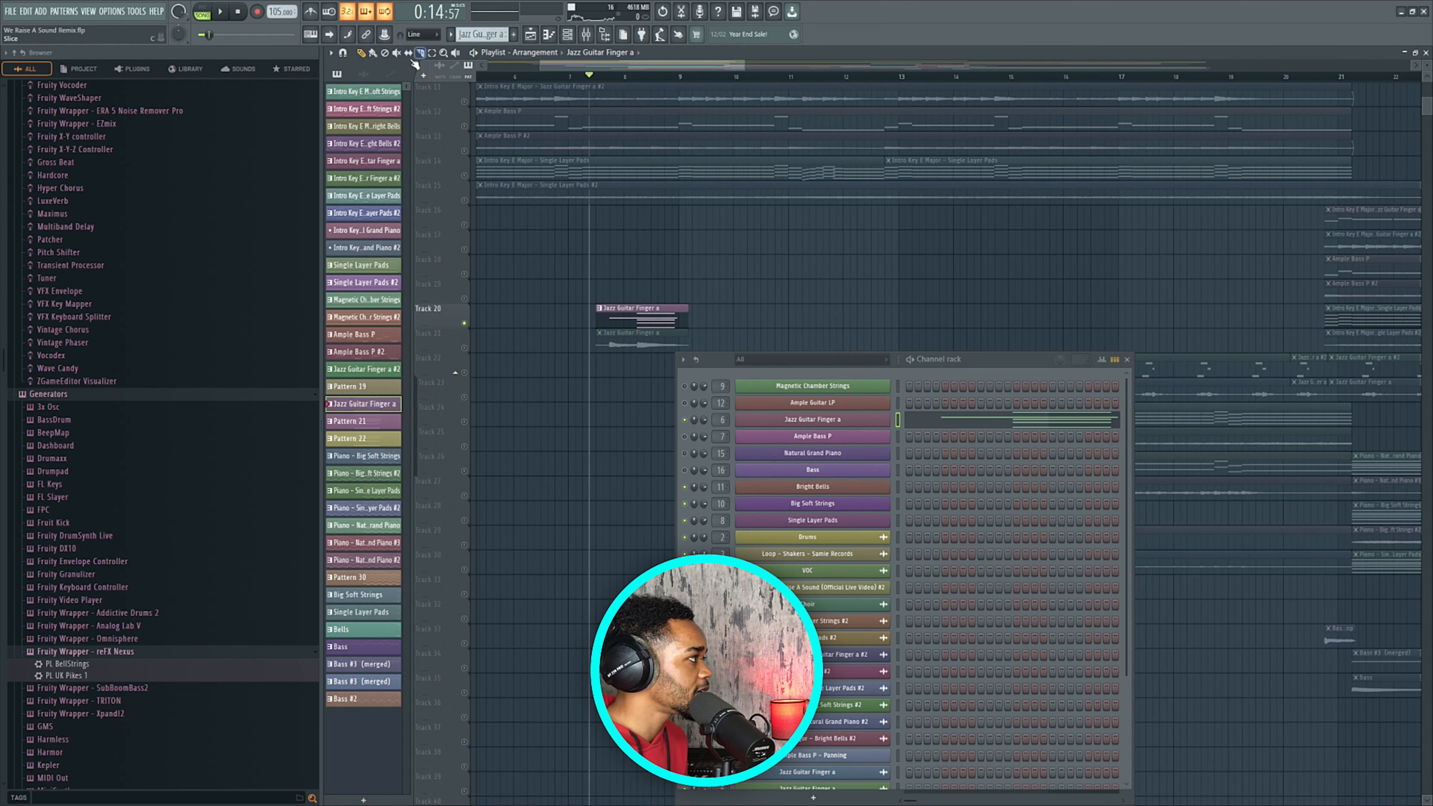
Mute the Track 20 Jazz Guitar Finger a pattern, unmute Track 21's guitar clip, and audition the swap.
{"action": "left_click", "coordinate": [643, 317]}
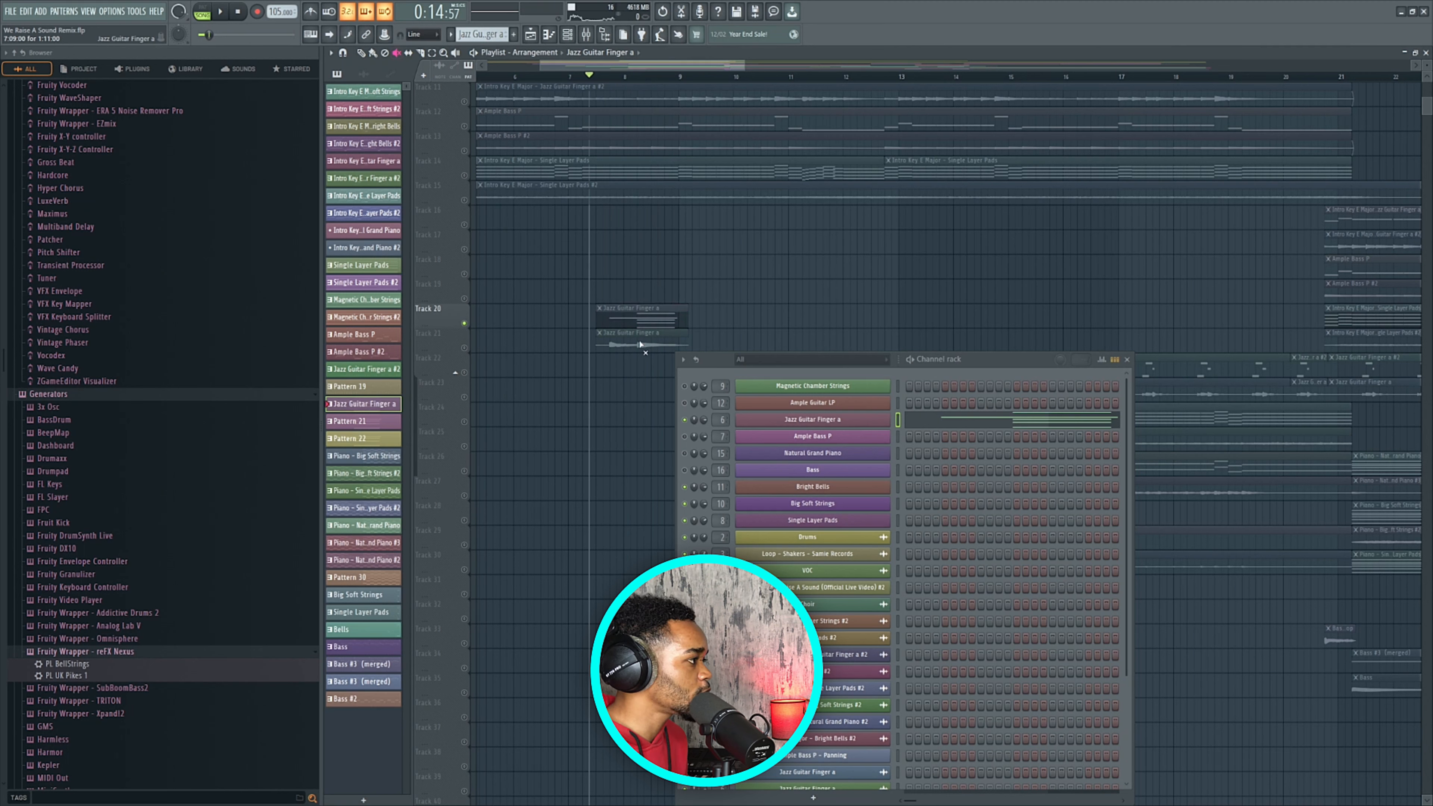
{"action": "left_click", "coordinate": [616, 349]}
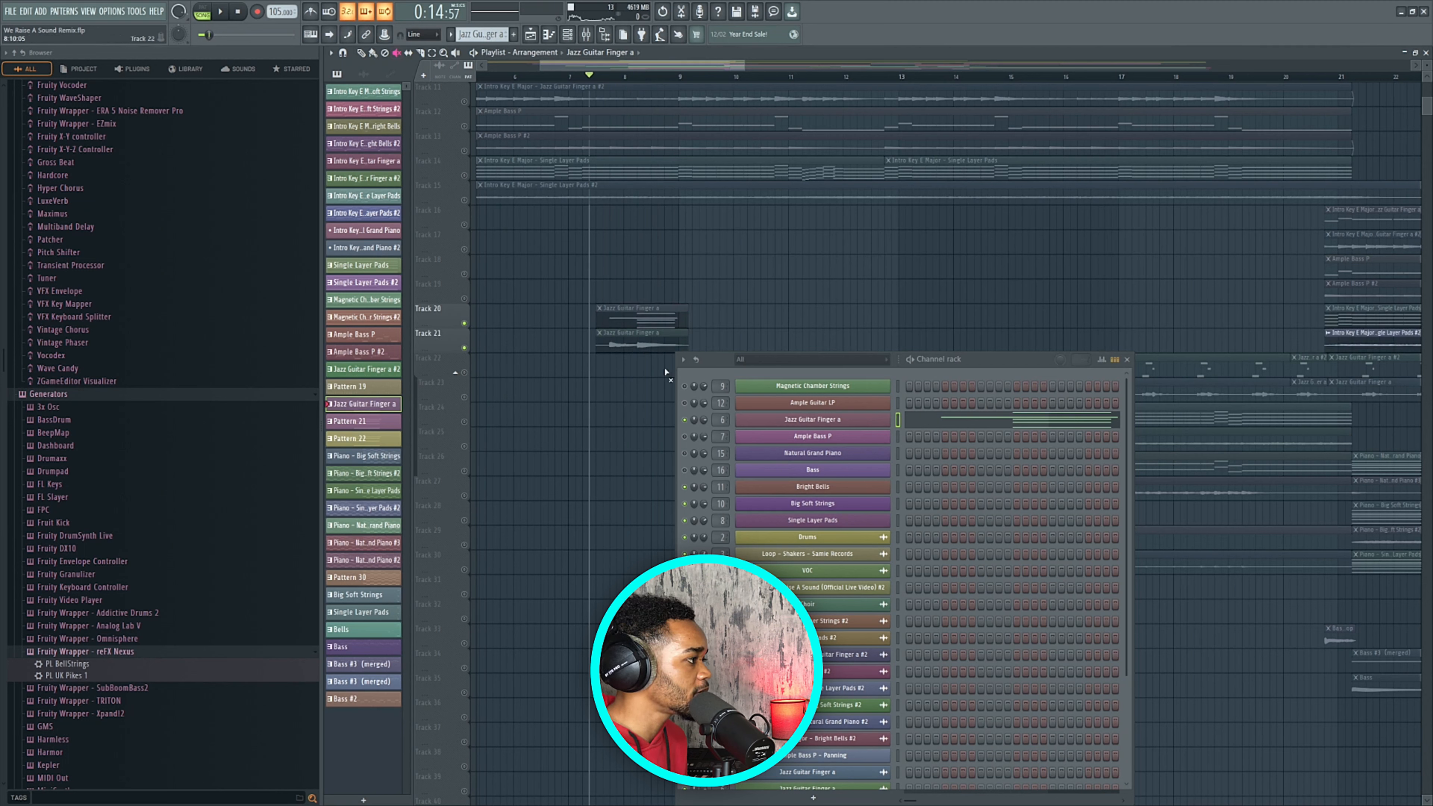
{"action": "left_click", "coordinate": [637, 344]}
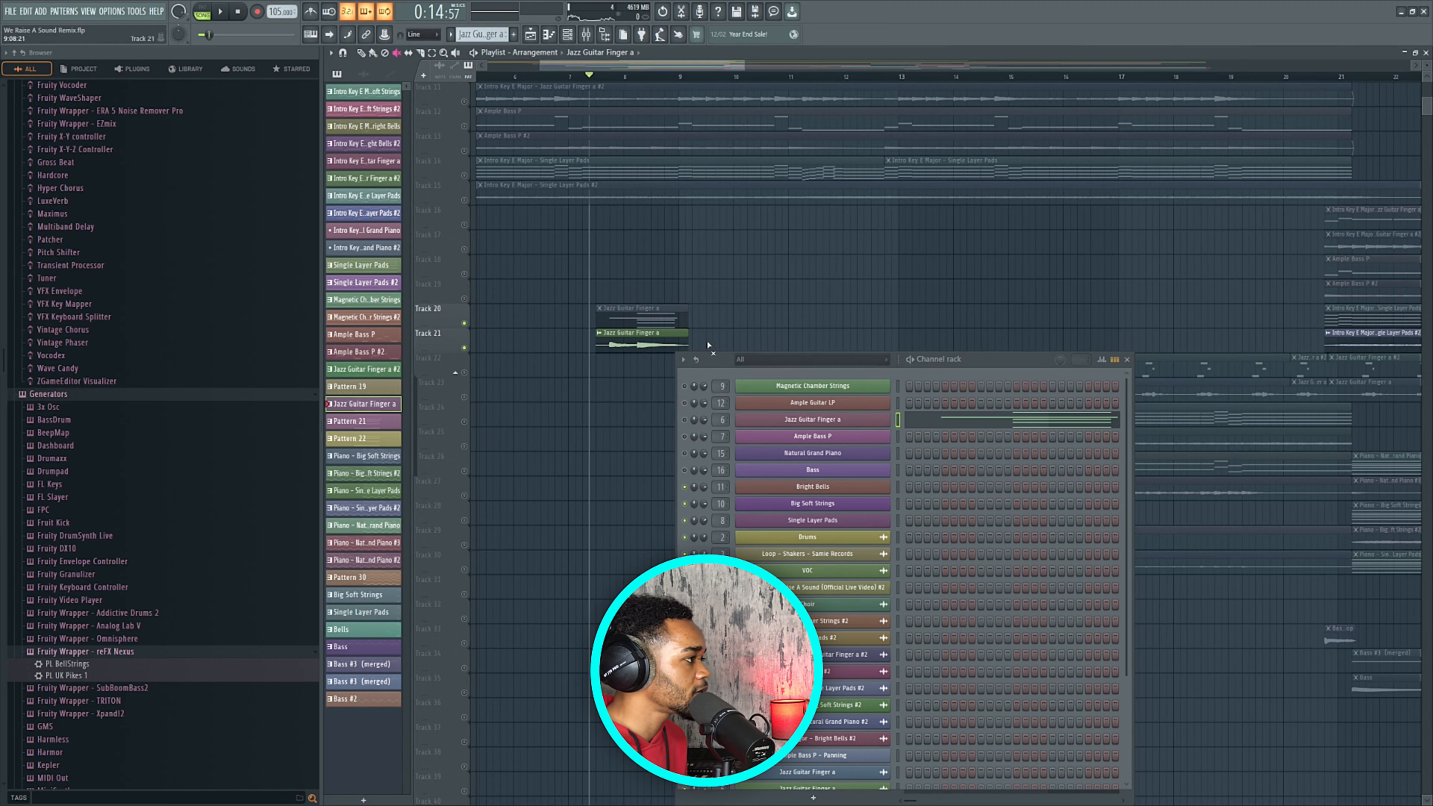
{"action": "scroll", "coordinate": [714, 322], "scroll_direction": "down", "scroll_amount": 2}
{"action": "key", "text": "space"}
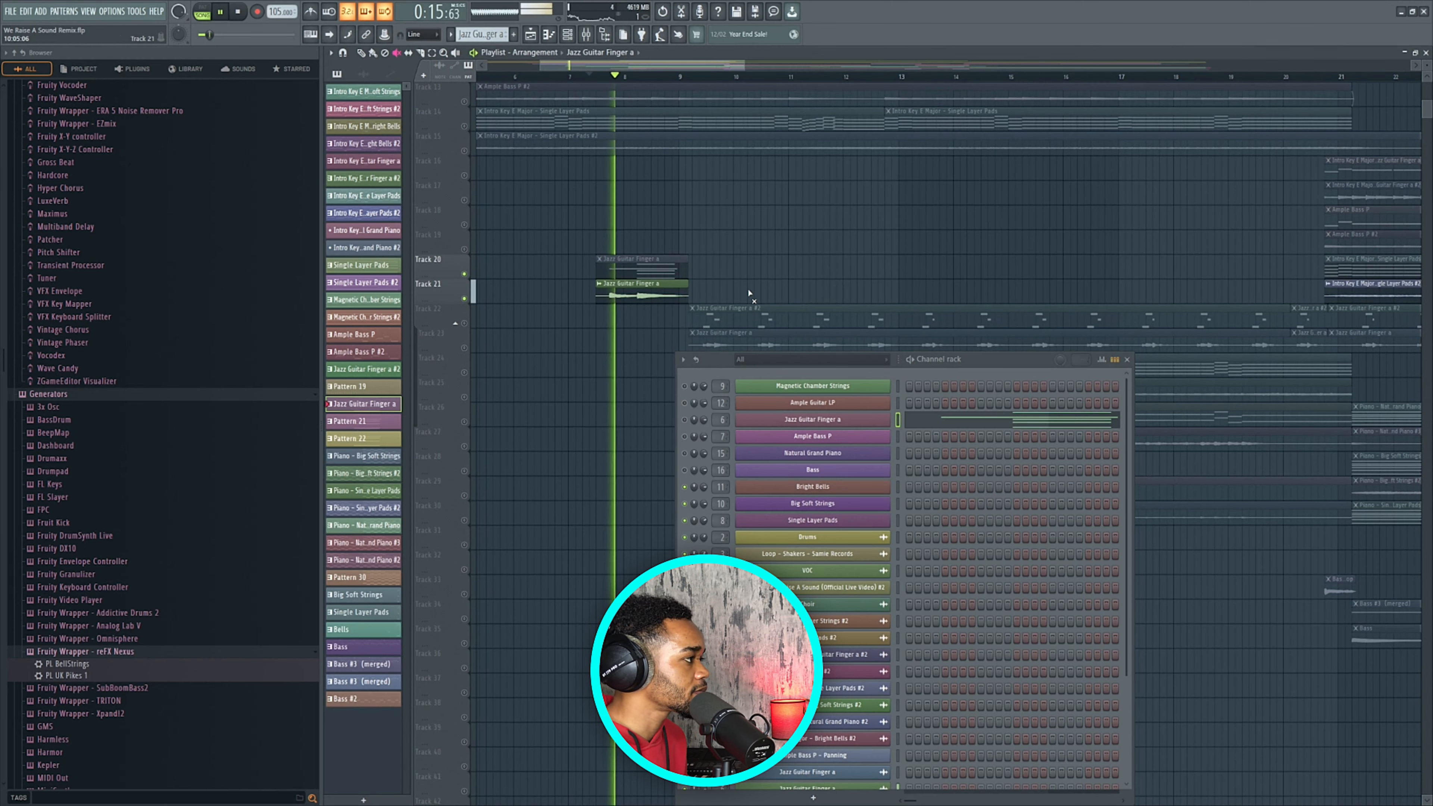
{"action": "key", "text": "space"}
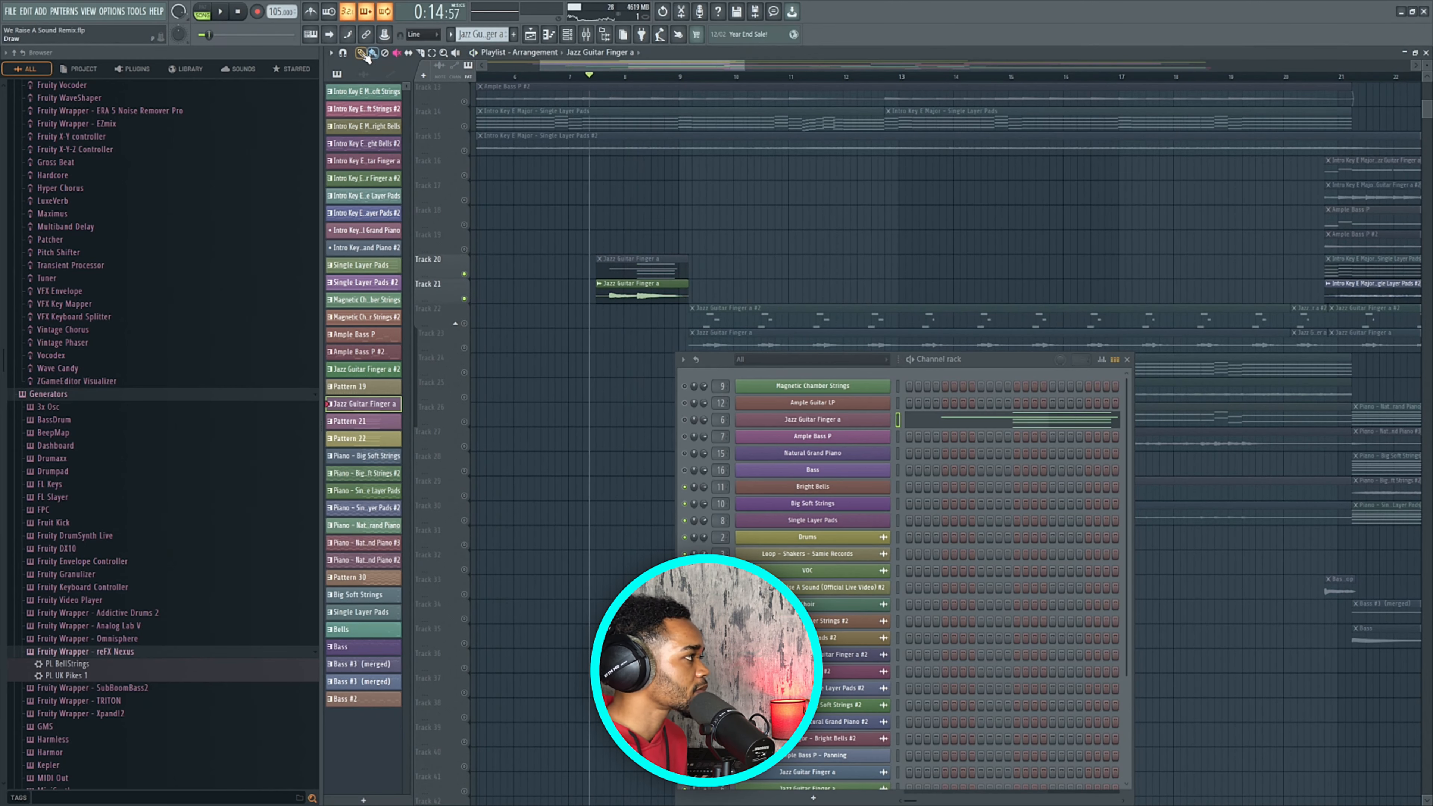
Drag the Channel rack to the right, off the arrangement.
{"action": "scroll", "coordinate": [673, 190], "scroll_direction": "down", "scroll_amount": 3}
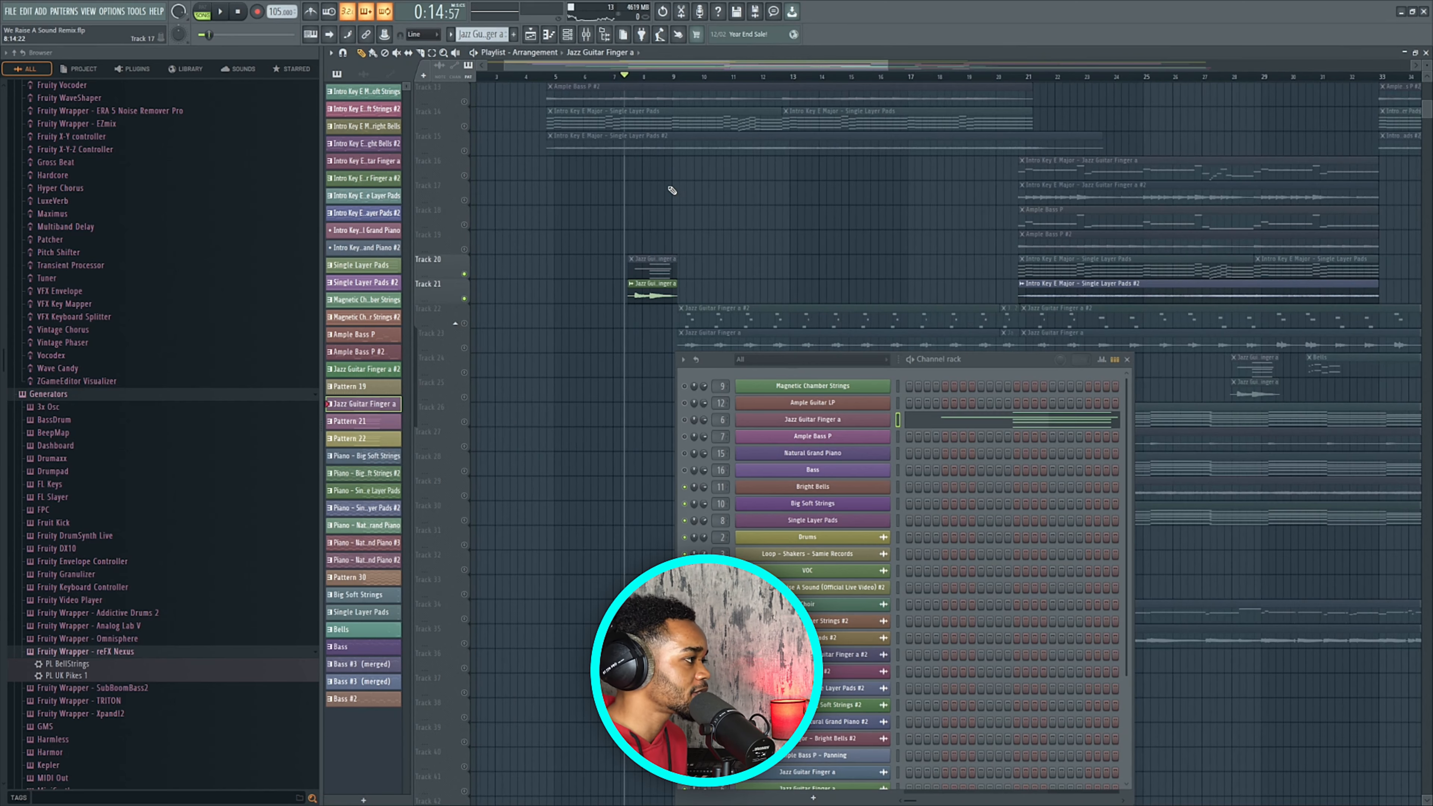
{"action": "scroll", "coordinate": [673, 197], "scroll_direction": "down", "scroll_amount": 2}
{"action": "left_click_drag", "start_coordinate": [976, 361], "coordinate": [1197, 335]}
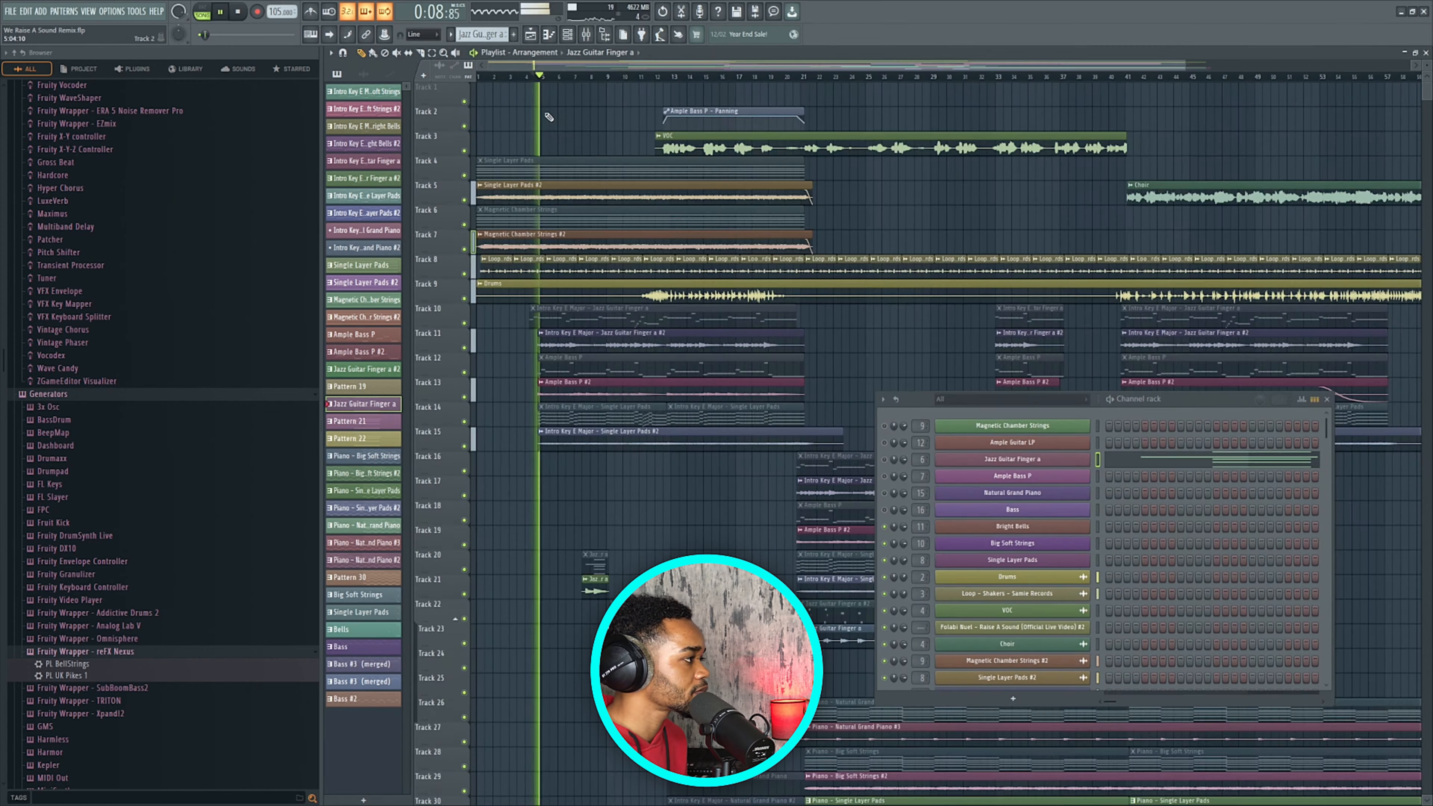
{"action": "scroll", "coordinate": [543, 314], "scroll_direction": "down", "scroll_amount": 3}
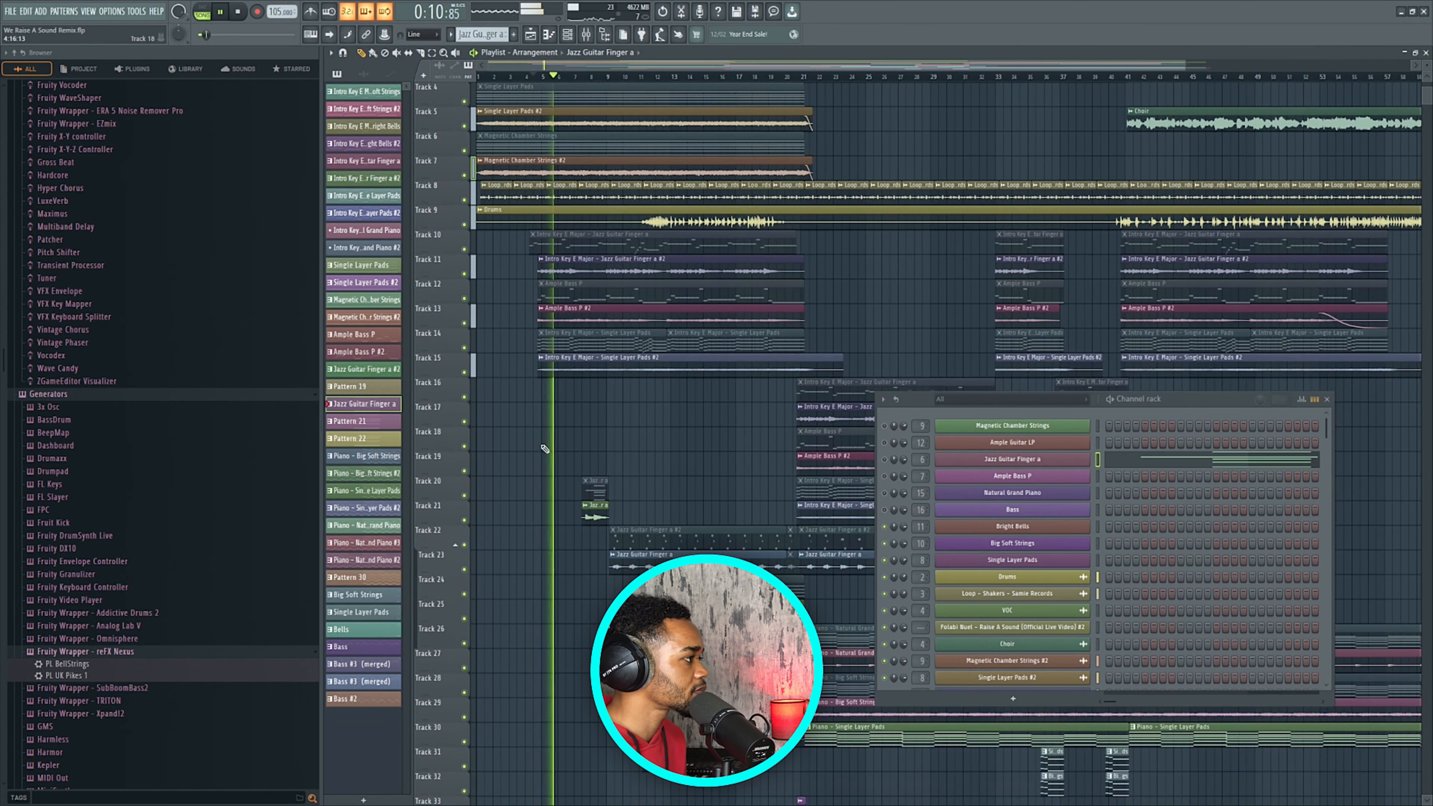
Mute Tracks 23, 25 and 27 and the Drums on Track 9 during playback.
{"action": "left_click", "coordinate": [467, 572]}
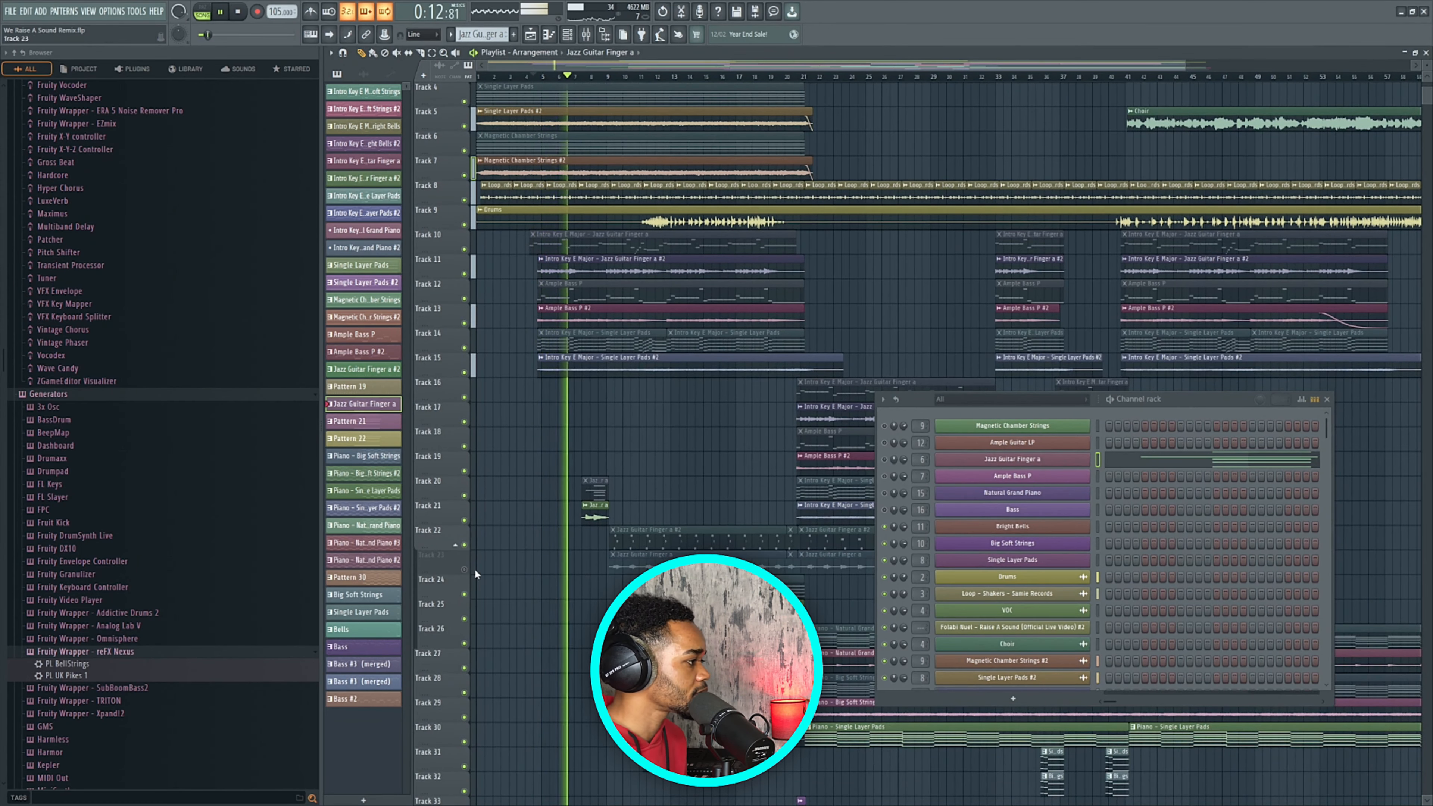
{"action": "scroll", "coordinate": [468, 573], "scroll_direction": "down", "scroll_amount": 2}
{"action": "left_click", "coordinate": [469, 574]}
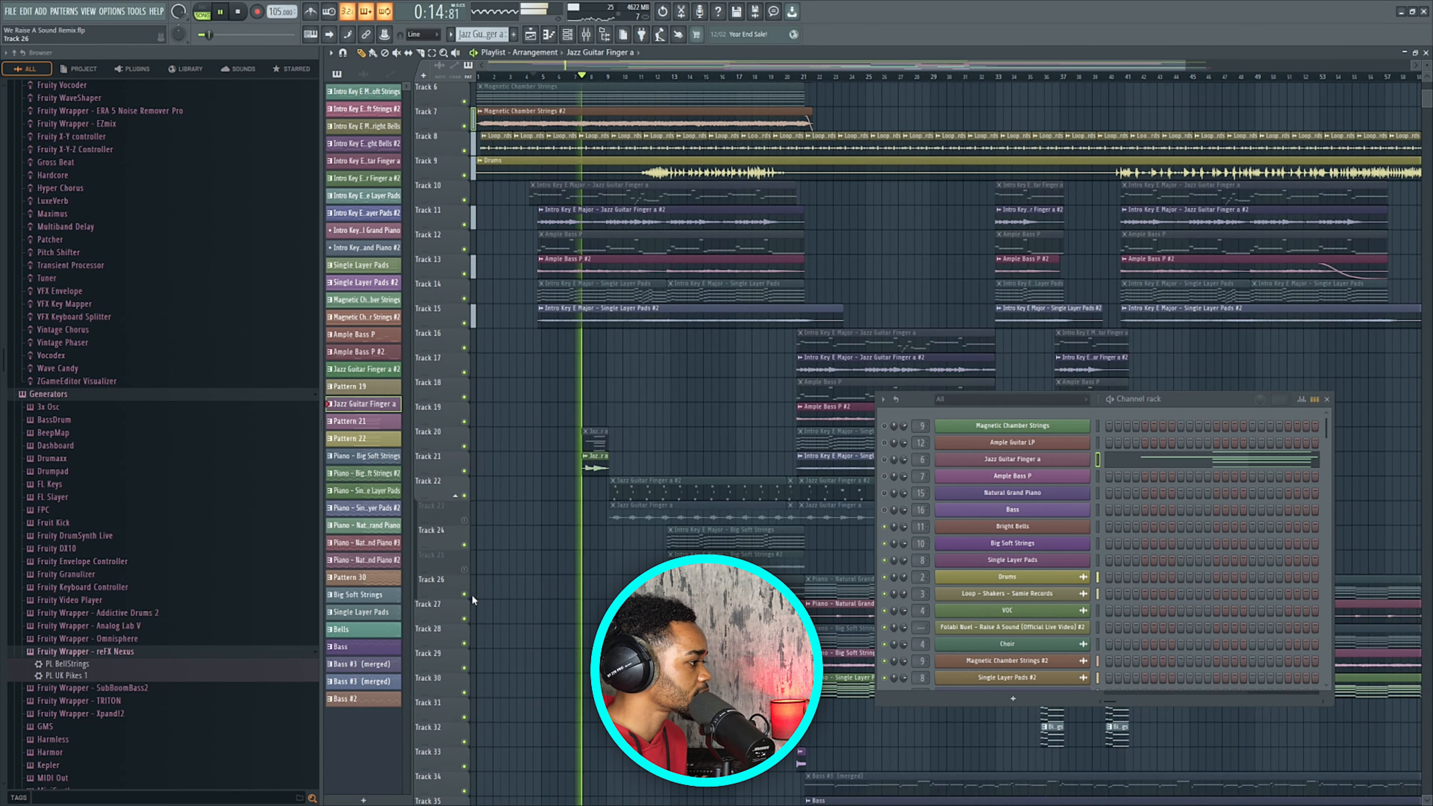
{"action": "left_click", "coordinate": [465, 619]}
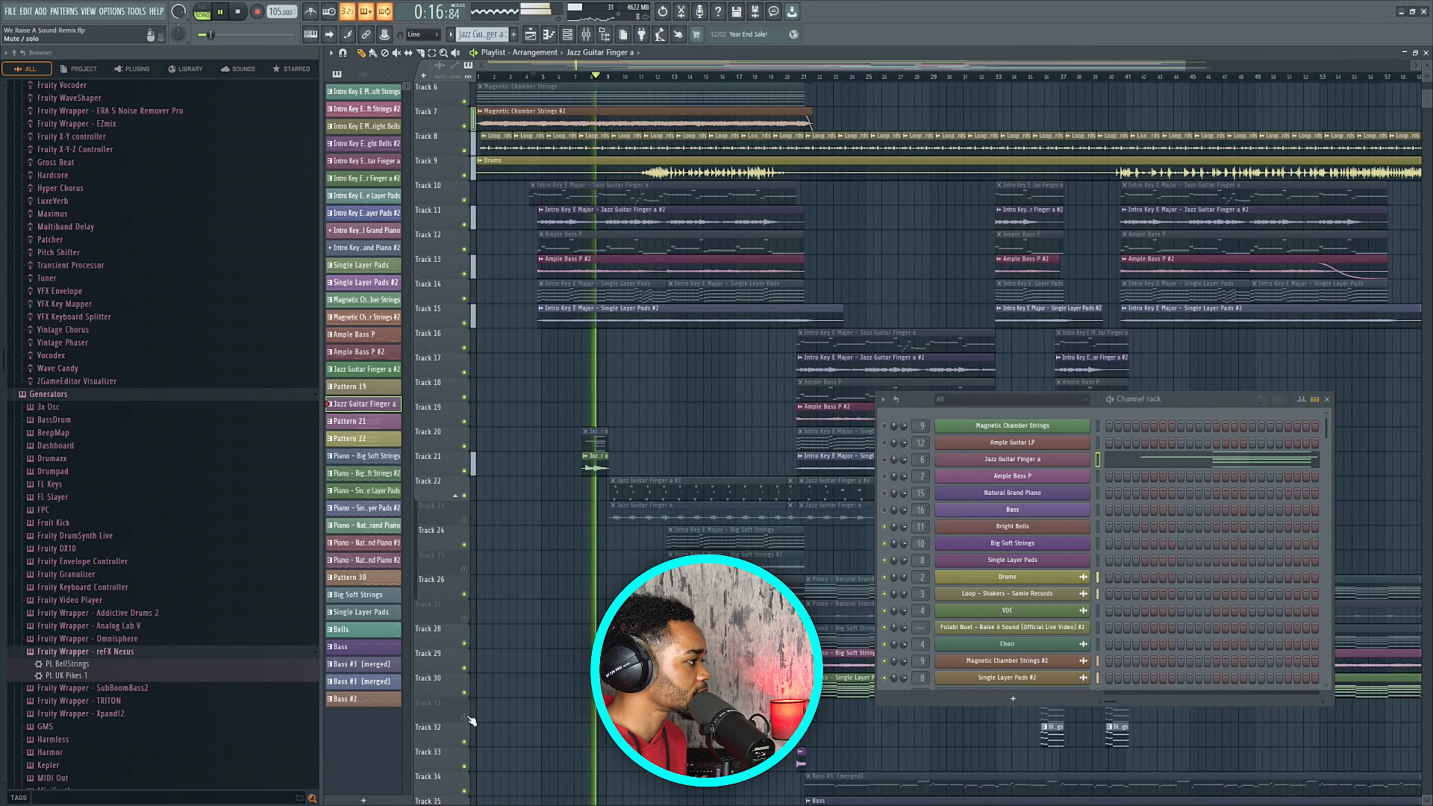
{"action": "scroll", "coordinate": [536, 677], "scroll_direction": "up", "scroll_amount": 5}
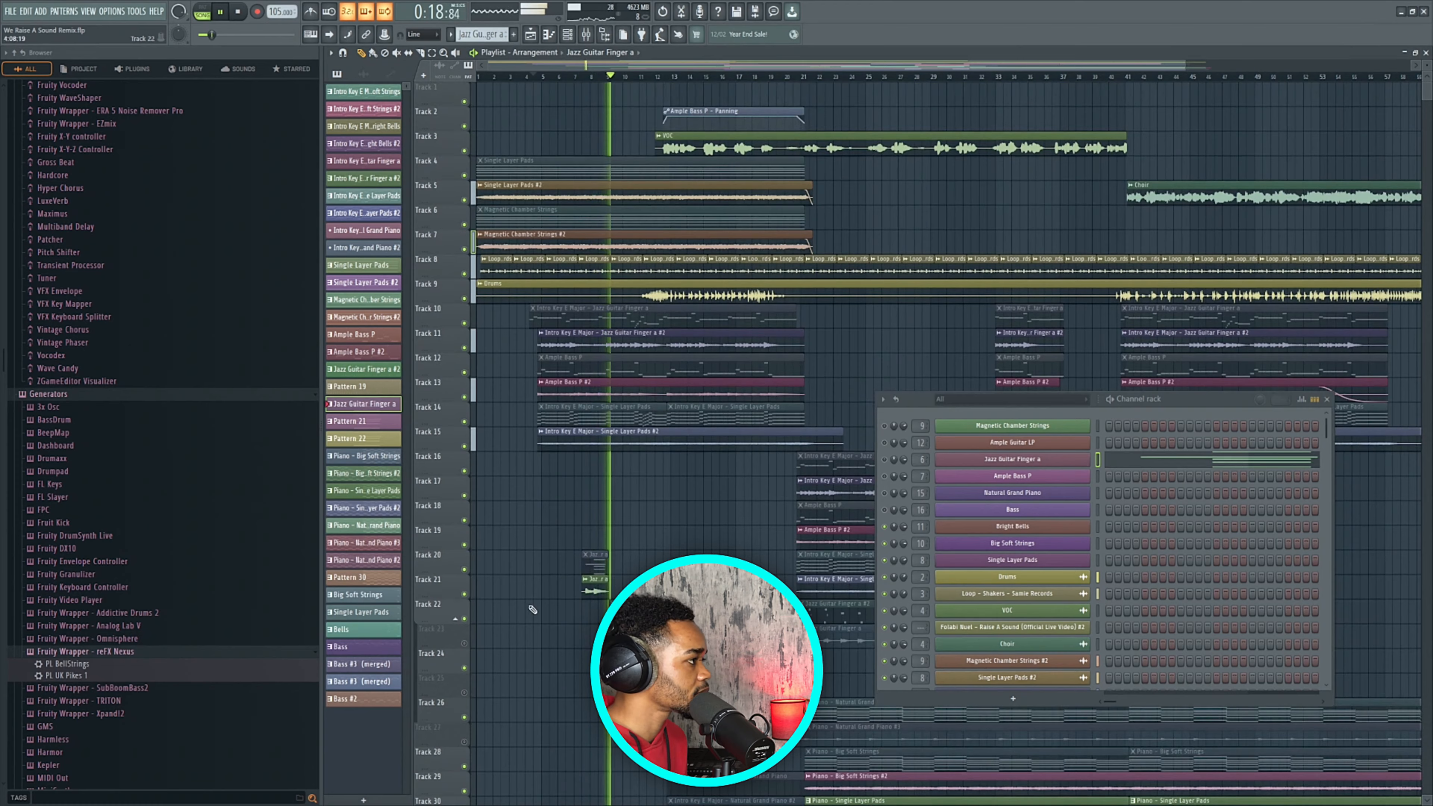
{"action": "scroll", "coordinate": [559, 525], "scroll_direction": "down", "scroll_amount": 3}
{"action": "left_click", "coordinate": [465, 299]}
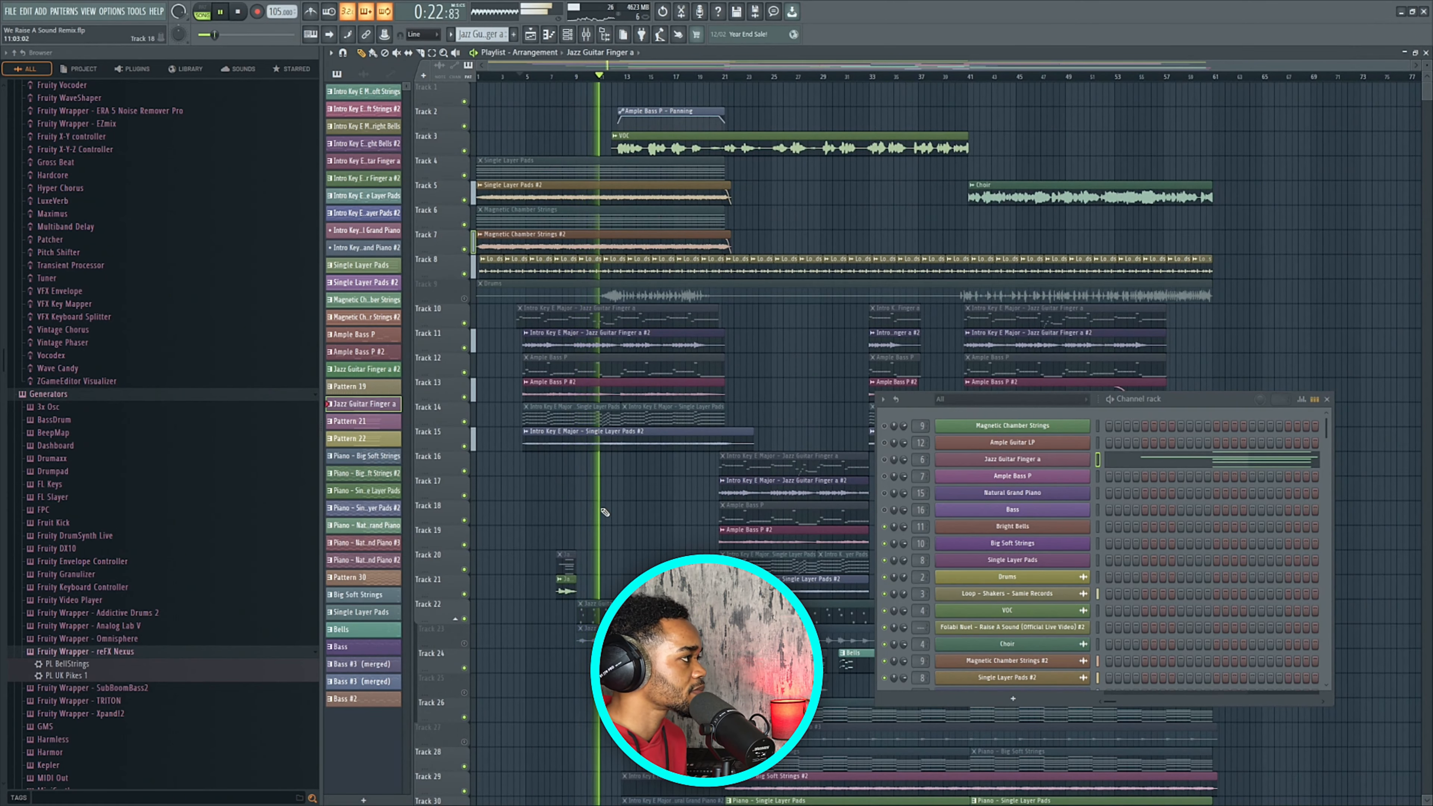
{"action": "scroll", "coordinate": [622, 514], "scroll_direction": "down", "scroll_amount": 4}
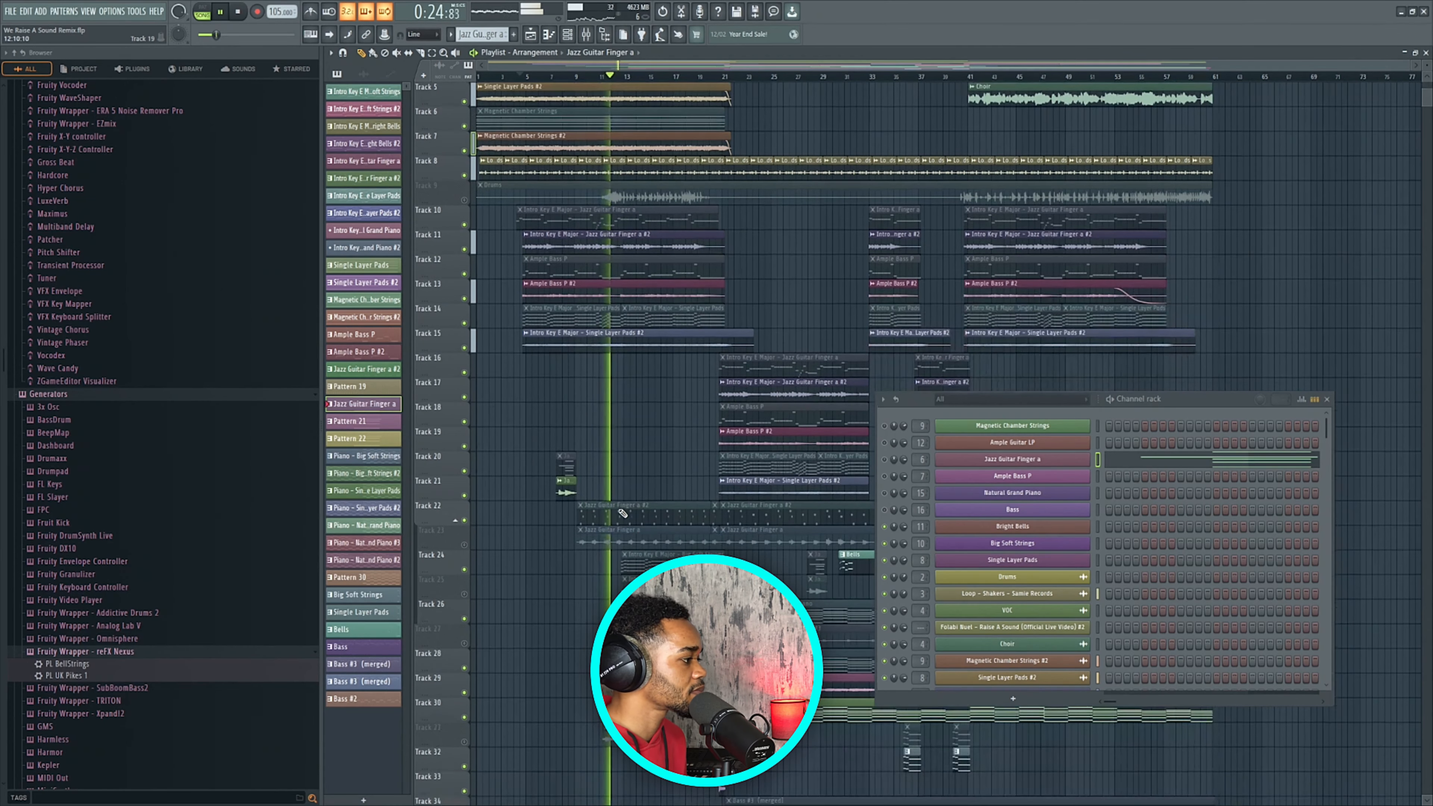
{"action": "scroll", "coordinate": [624, 513], "scroll_direction": "up", "scroll_amount": 4}
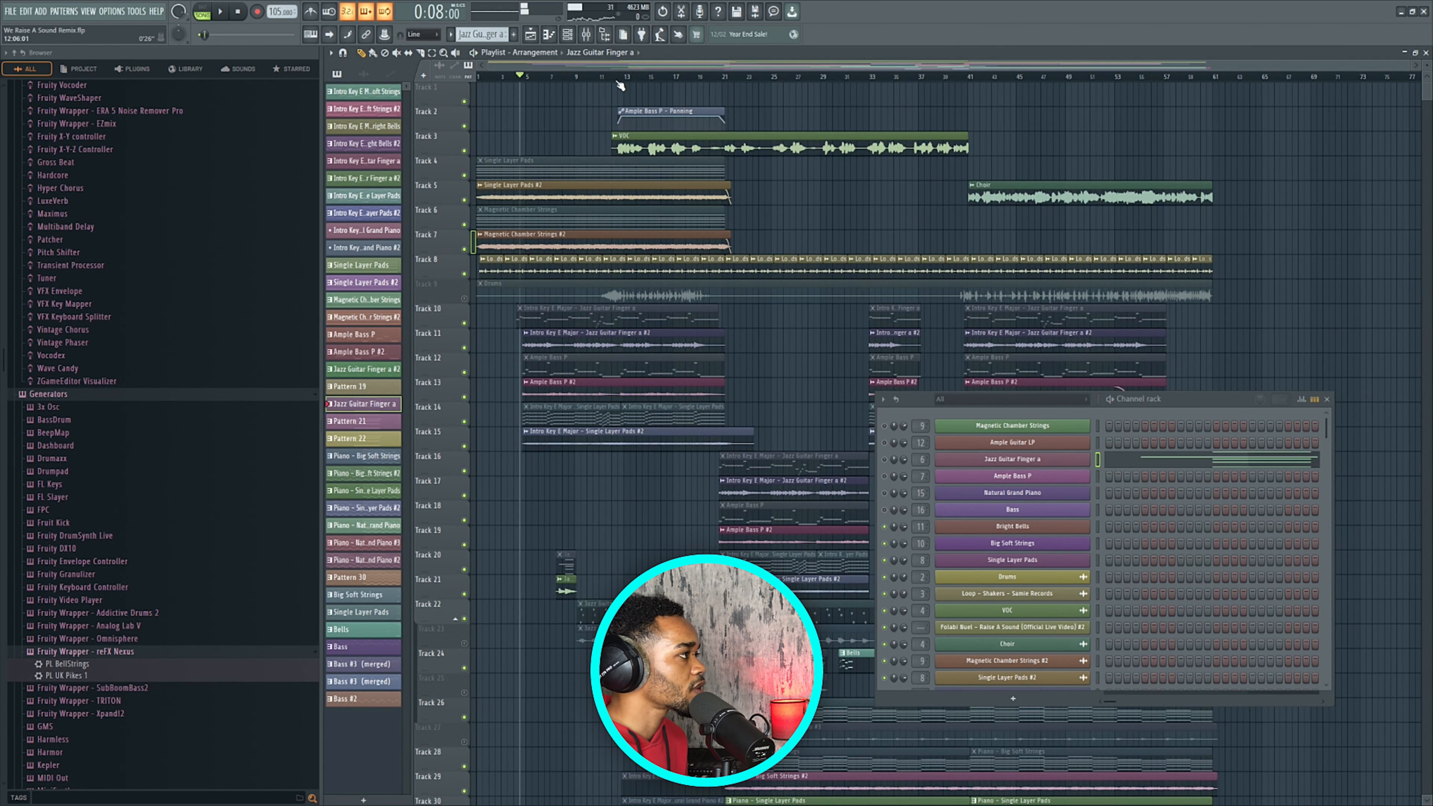
Stop playback and move the playhead back to about bar 11.
{"action": "key", "text": "space"}
{"action": "scroll", "coordinate": [601, 132], "scroll_direction": "up", "scroll_amount": 3, "text": "ctrl"}
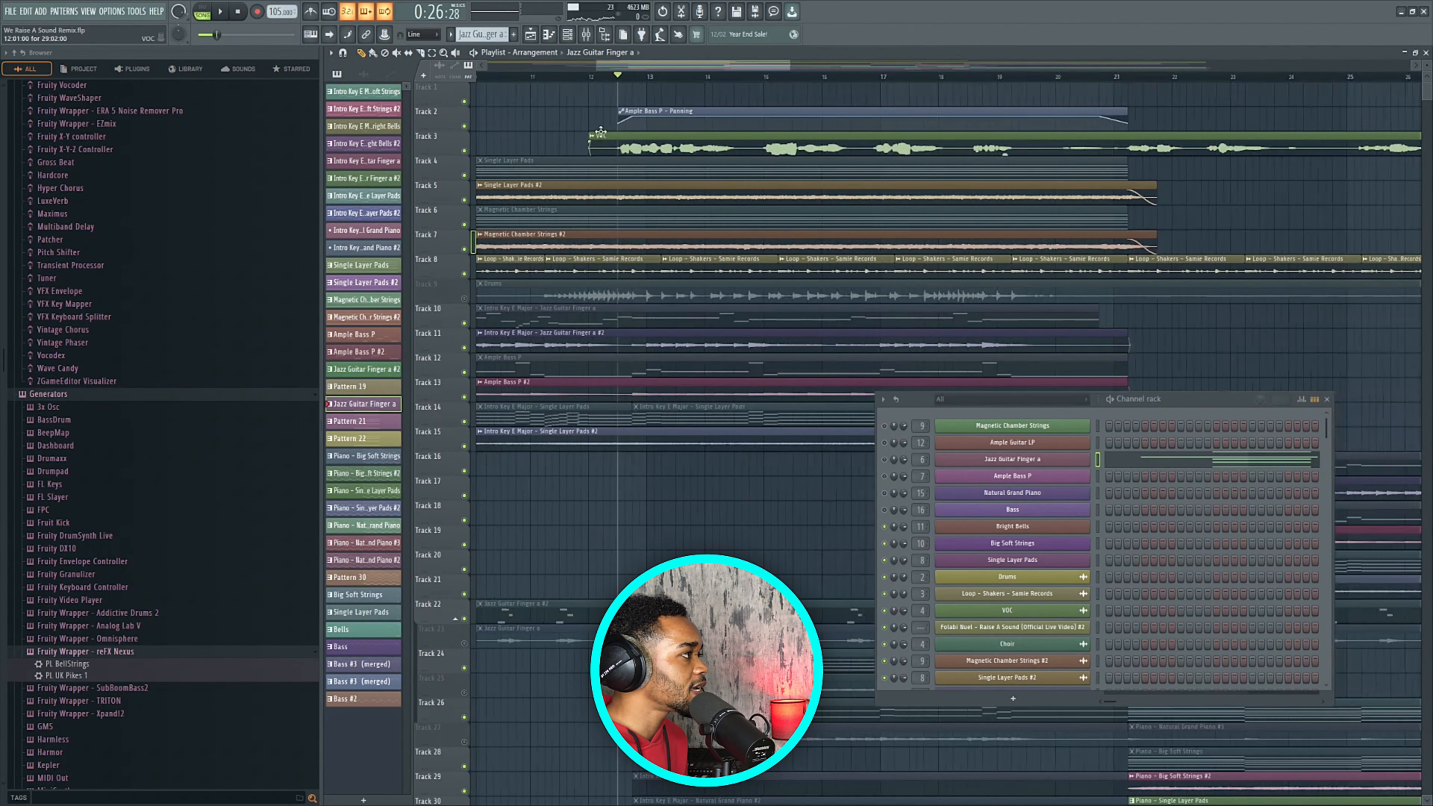
{"action": "left_click", "coordinate": [559, 79]}
{"action": "scroll", "coordinate": [546, 414], "scroll_direction": "down", "scroll_amount": 4, "text": "ctrl"}
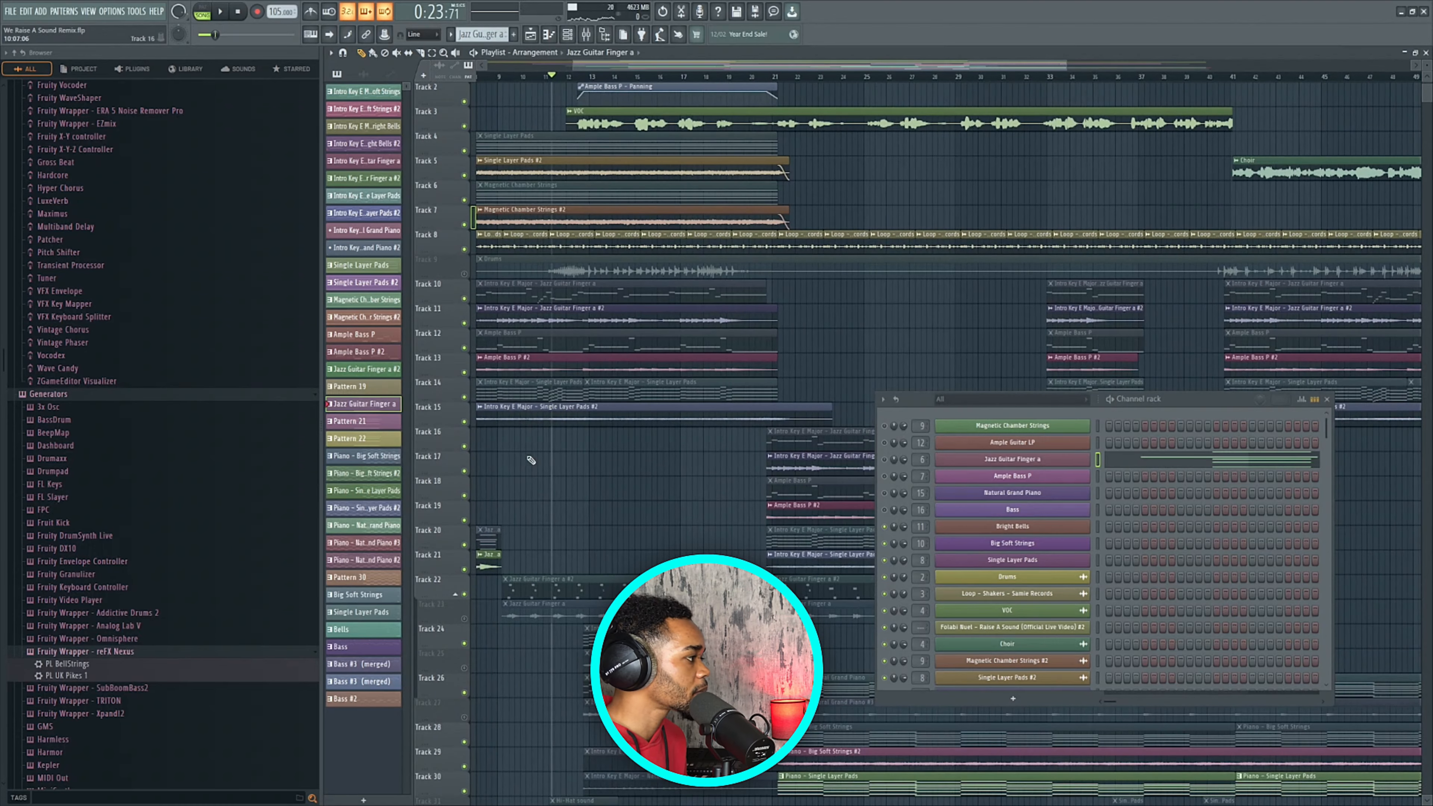
{"action": "scroll", "coordinate": [490, 418], "scroll_direction": "down", "scroll_amount": 3, "text": "ctrl"}
{"action": "scroll", "coordinate": [501, 353], "scroll_direction": "up", "scroll_amount": 2, "text": "ctrl"}
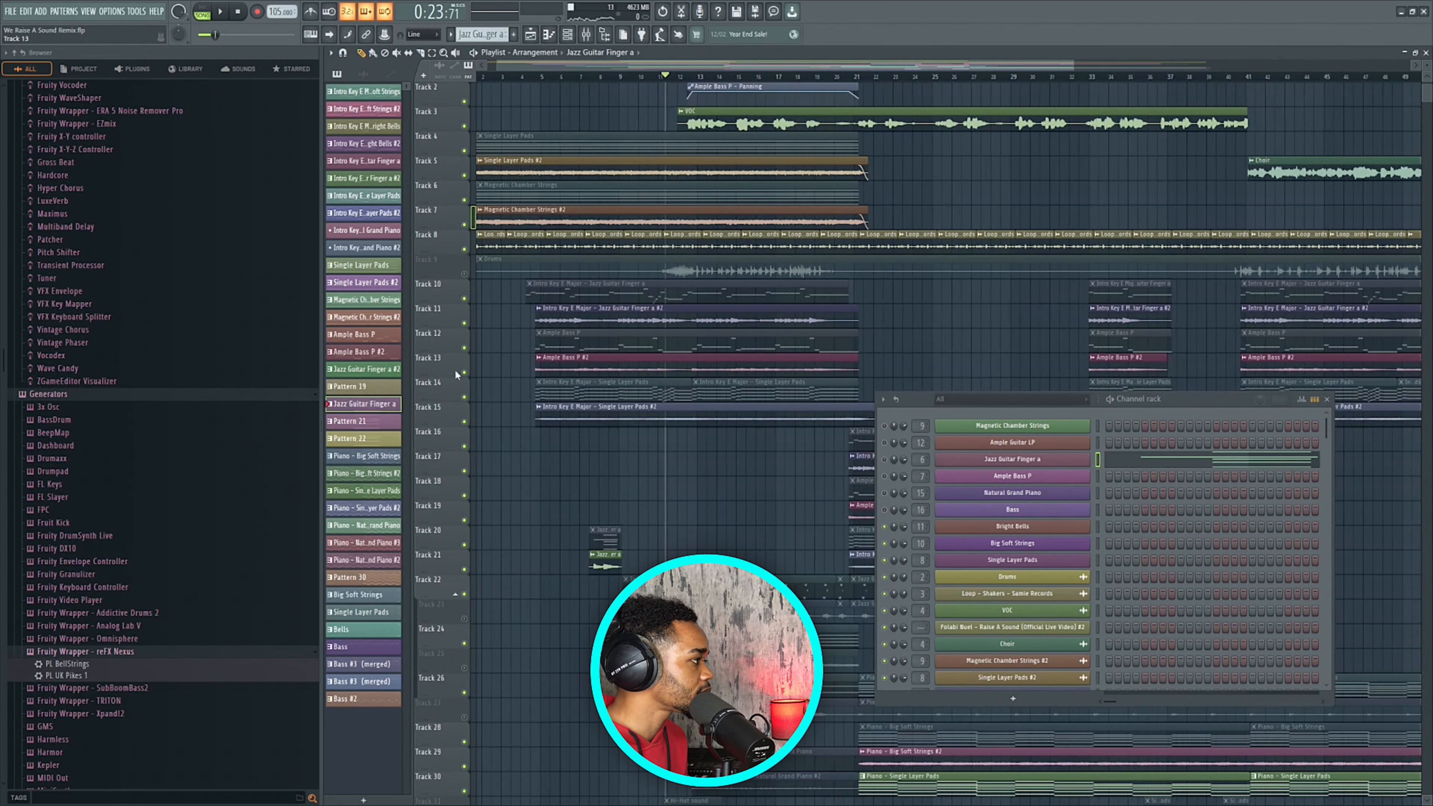
Solo Track 13's Ample Bass P #2 and play it from about bar 10, then stop.
{"action": "right_click", "coordinate": [465, 373]}
{"action": "key", "text": "space"}
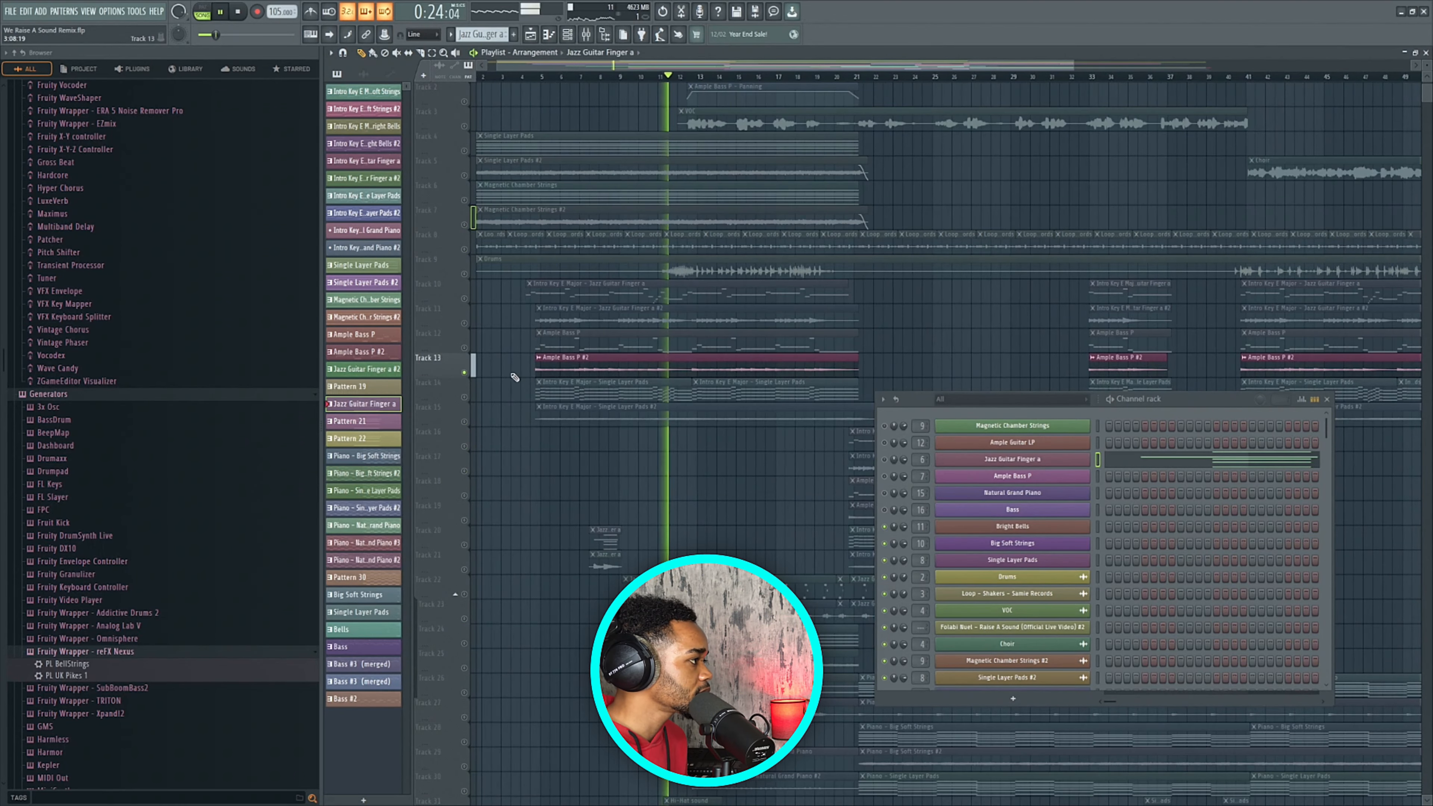
{"action": "left_click", "coordinate": [638, 77]}
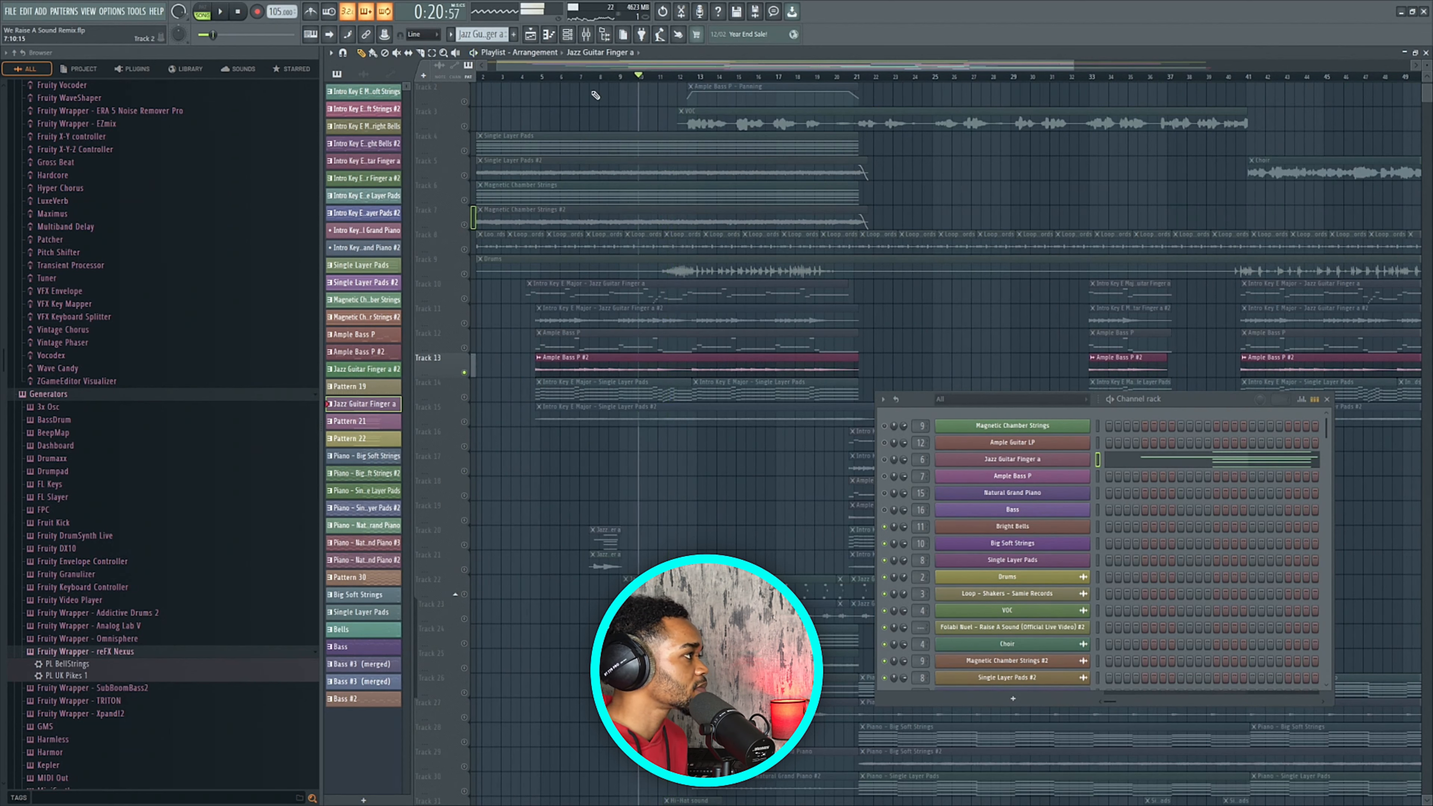
{"action": "key", "text": "space"}
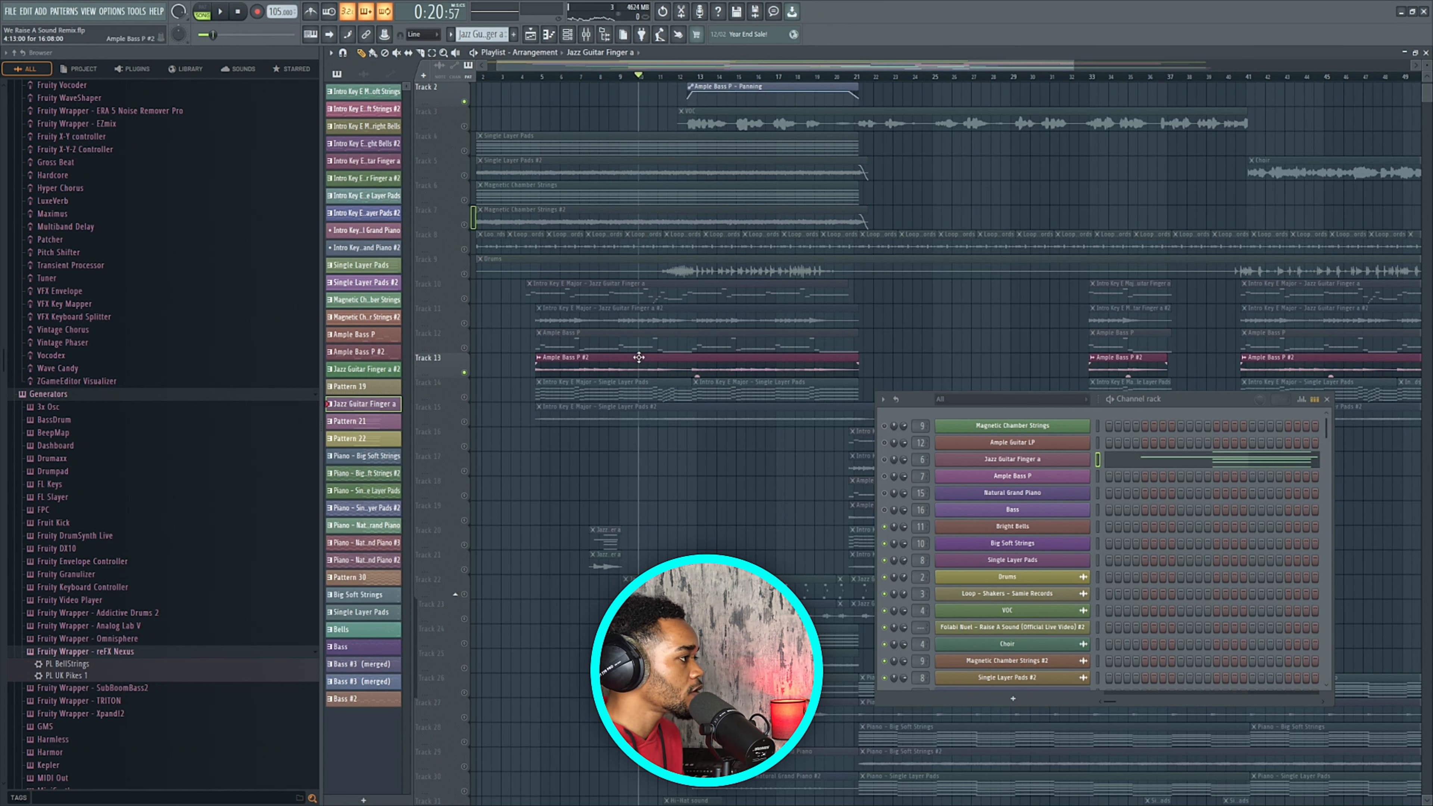
Play the Ample Bass P #2 clip with the Mixer open and restored to a smaller window.
{"action": "left_click", "coordinate": [660, 366]}
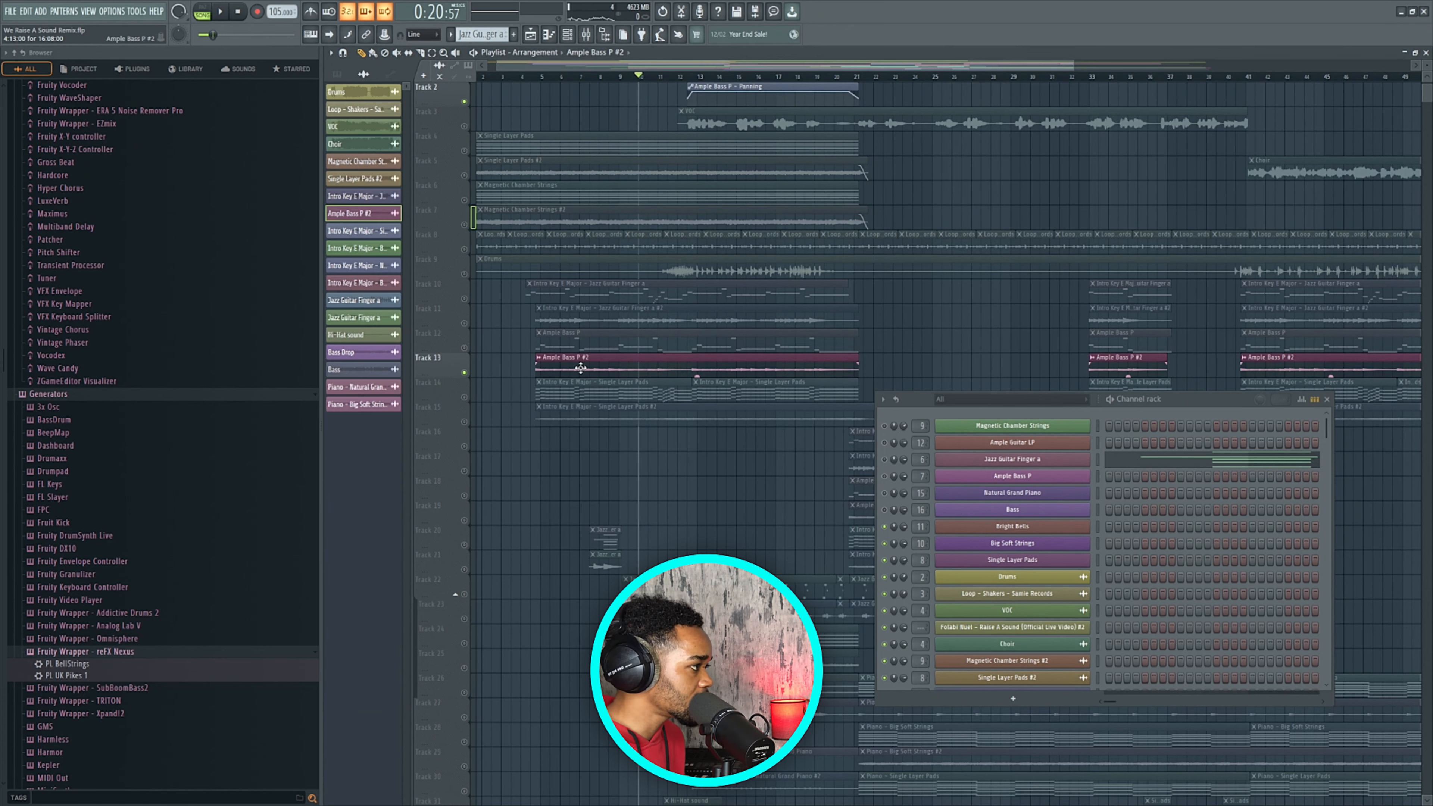
{"action": "key", "text": "space"}
{"action": "key", "text": "space"}
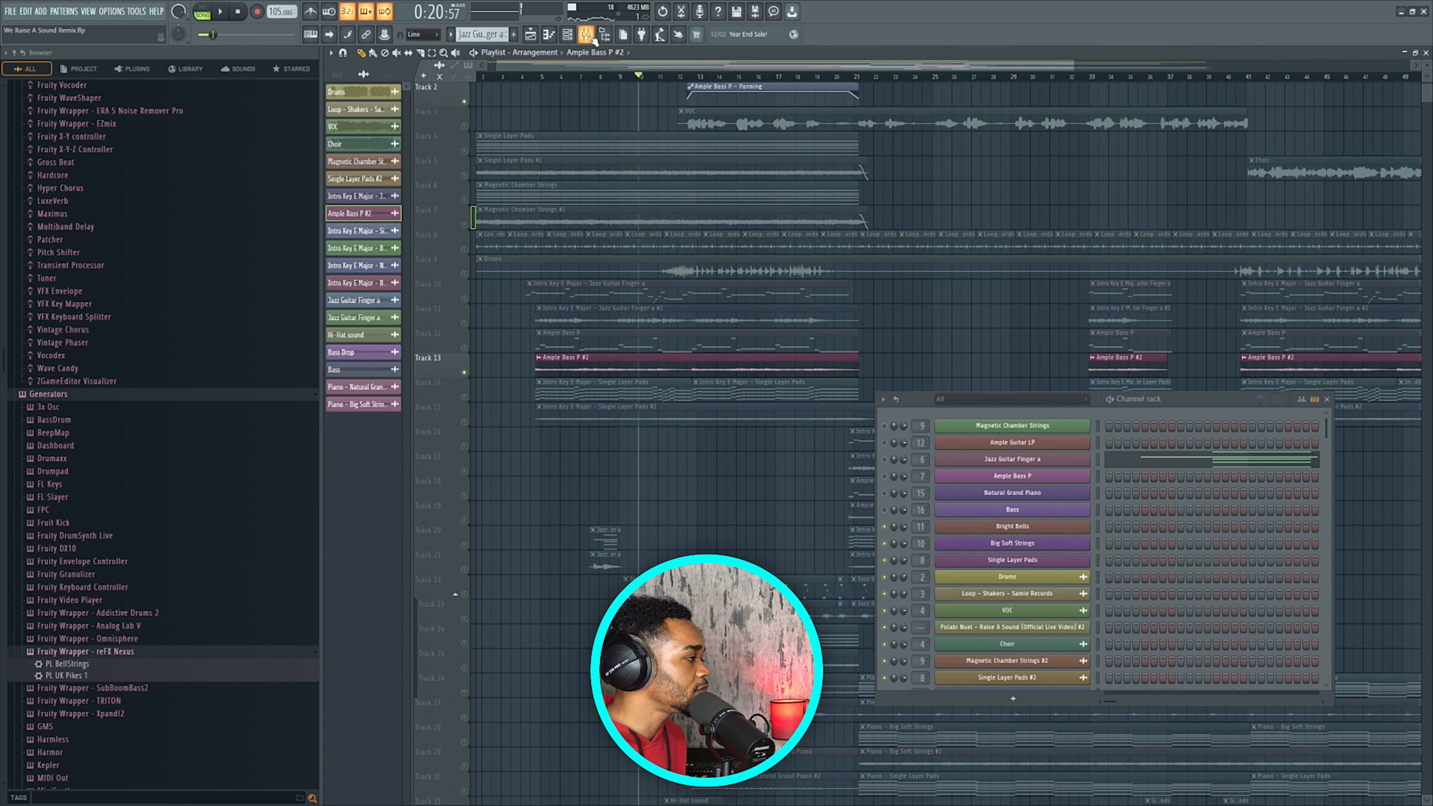
{"action": "key", "text": "F9"}
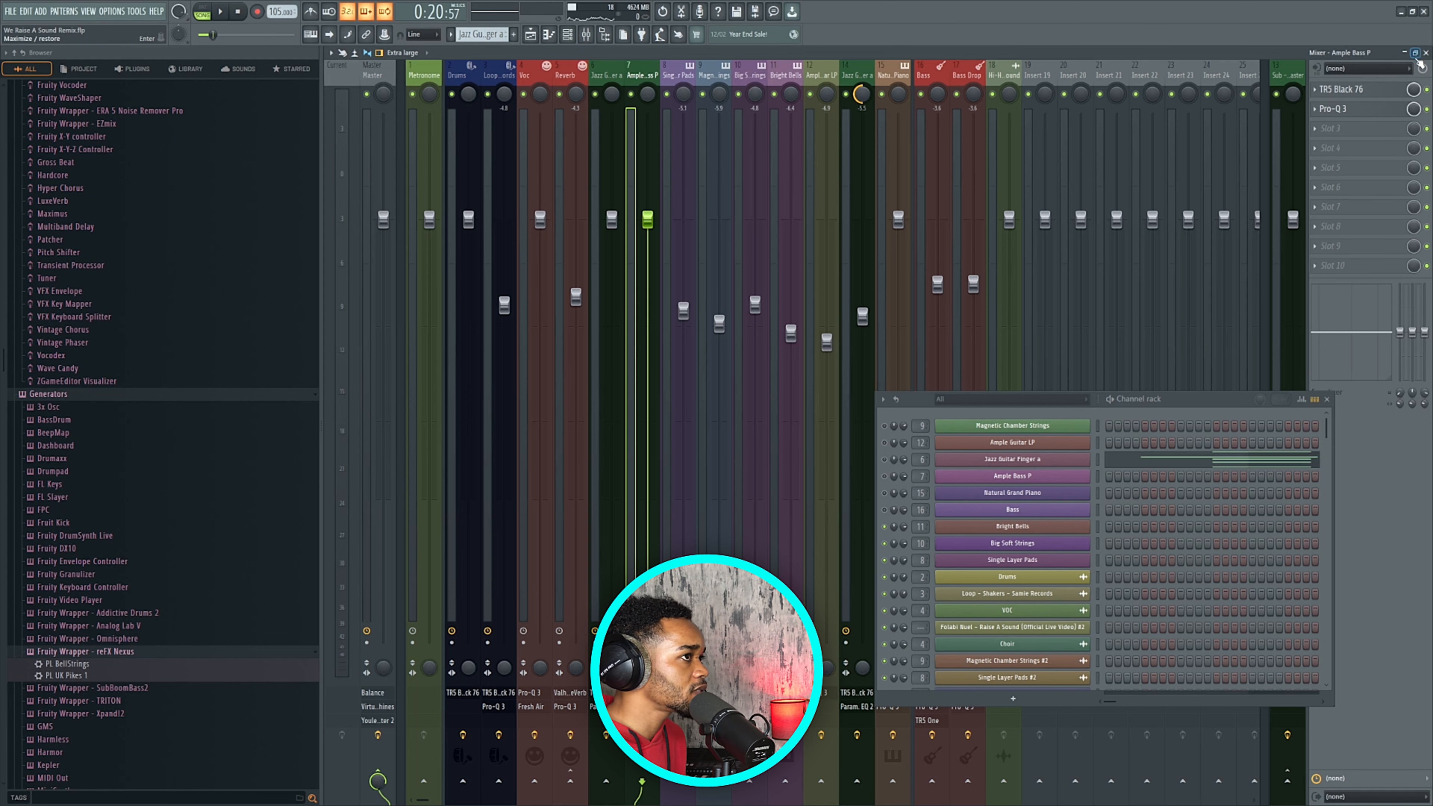
{"action": "key", "text": "space"}
{"action": "left_click", "coordinate": [1416, 53]}
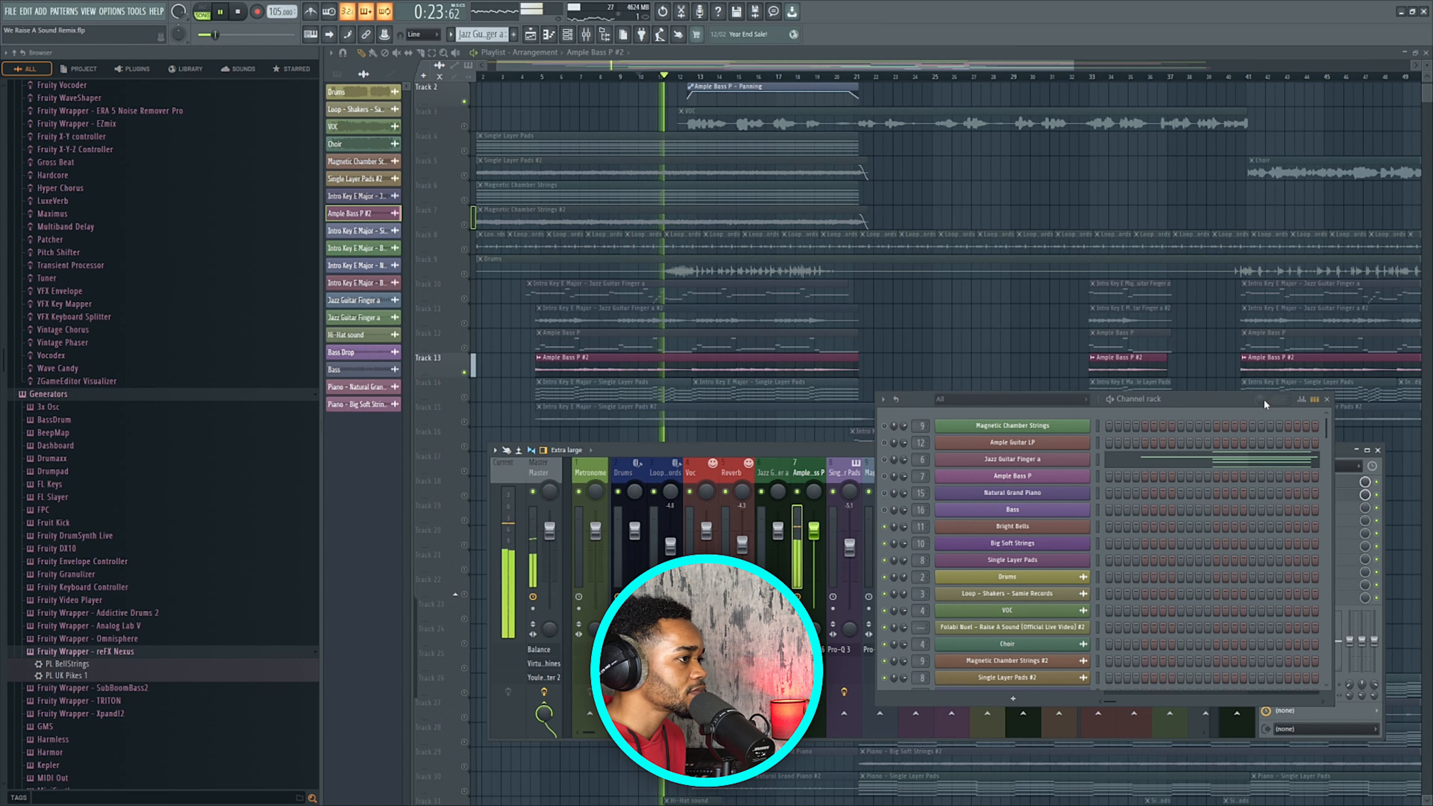
Close the Channel rack, stop playback, set the position to about bar 12, and choose Select.
{"action": "left_click", "coordinate": [1329, 399]}
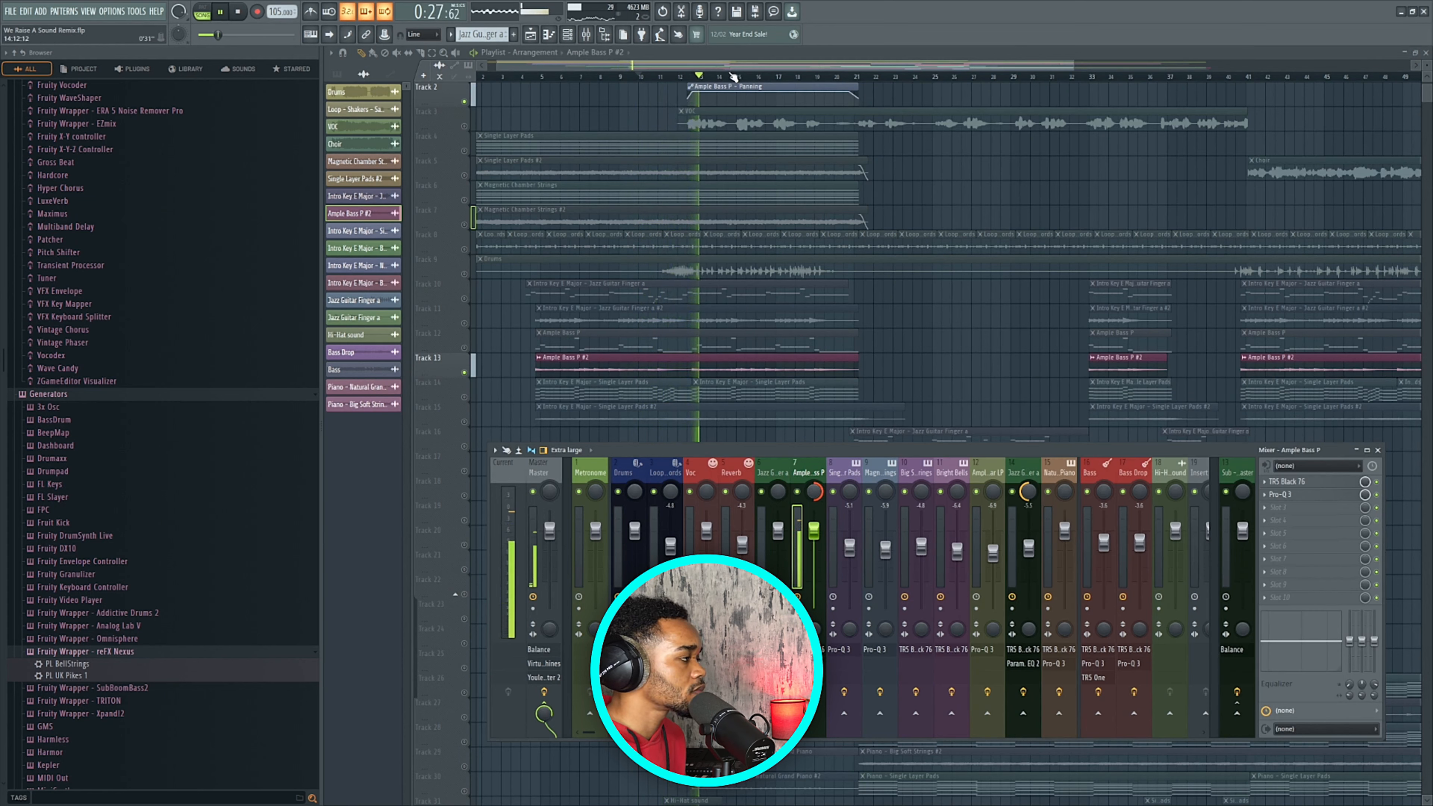
{"action": "key", "text": "space"}
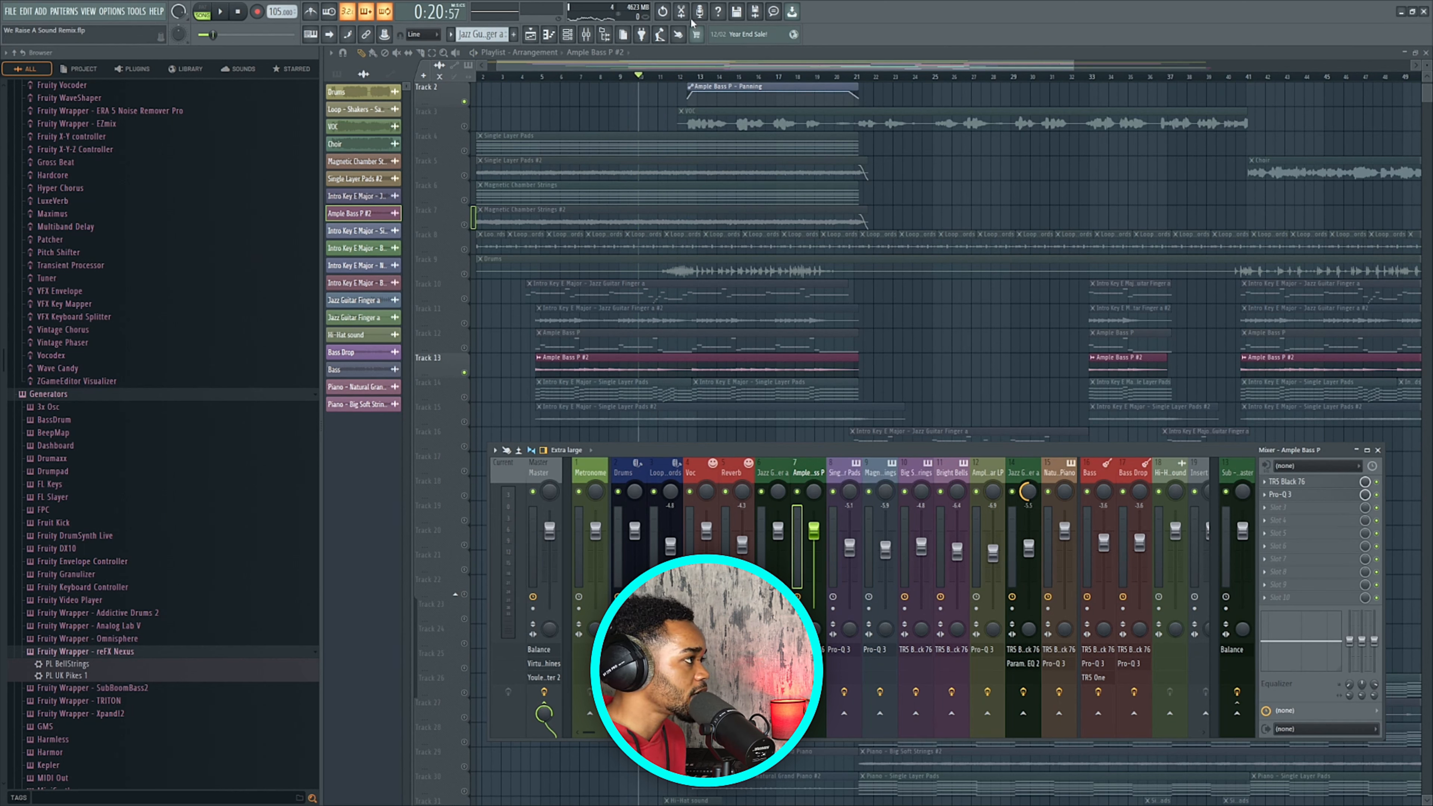
{"action": "left_click", "coordinate": [690, 77]}
{"action": "left_click", "coordinate": [432, 53]}
Move the Ample Bass P - Panning automation clip down to Track 16.
{"action": "left_click", "coordinate": [841, 92]}
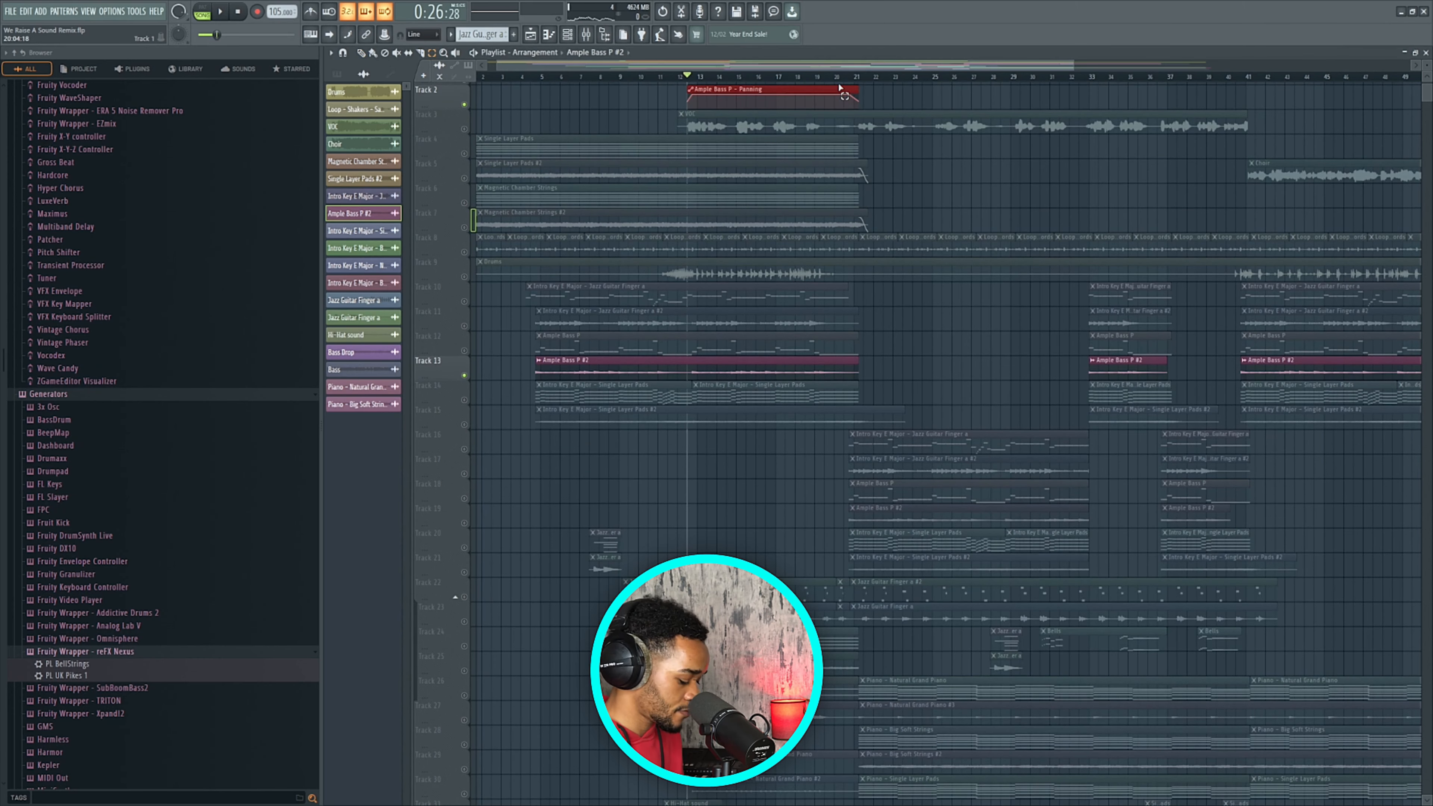
{"action": "key", "text": "shift+Up"}
{"action": "key", "text": "shift+Down"}
{"action": "key", "text": "shift+Down"}
{"action": "key", "text": "shift+Down"}
{"action": "key", "text": "shift+Down"}
{"action": "key", "text": "shift+Down"}
{"action": "key", "text": "shift+Down"}
{"action": "key", "text": "shift+Down"}
{"action": "key", "text": "shift+Down"}
{"action": "key", "text": "shift+Down"}
{"action": "key", "text": "shift+Down"}
{"action": "key", "text": "shift+Down"}
{"action": "key", "text": "shift+Down"}
{"action": "key", "text": "shift+Down"}
{"action": "key", "text": "shift+Down"}
{"action": "key", "text": "shift+Down"}
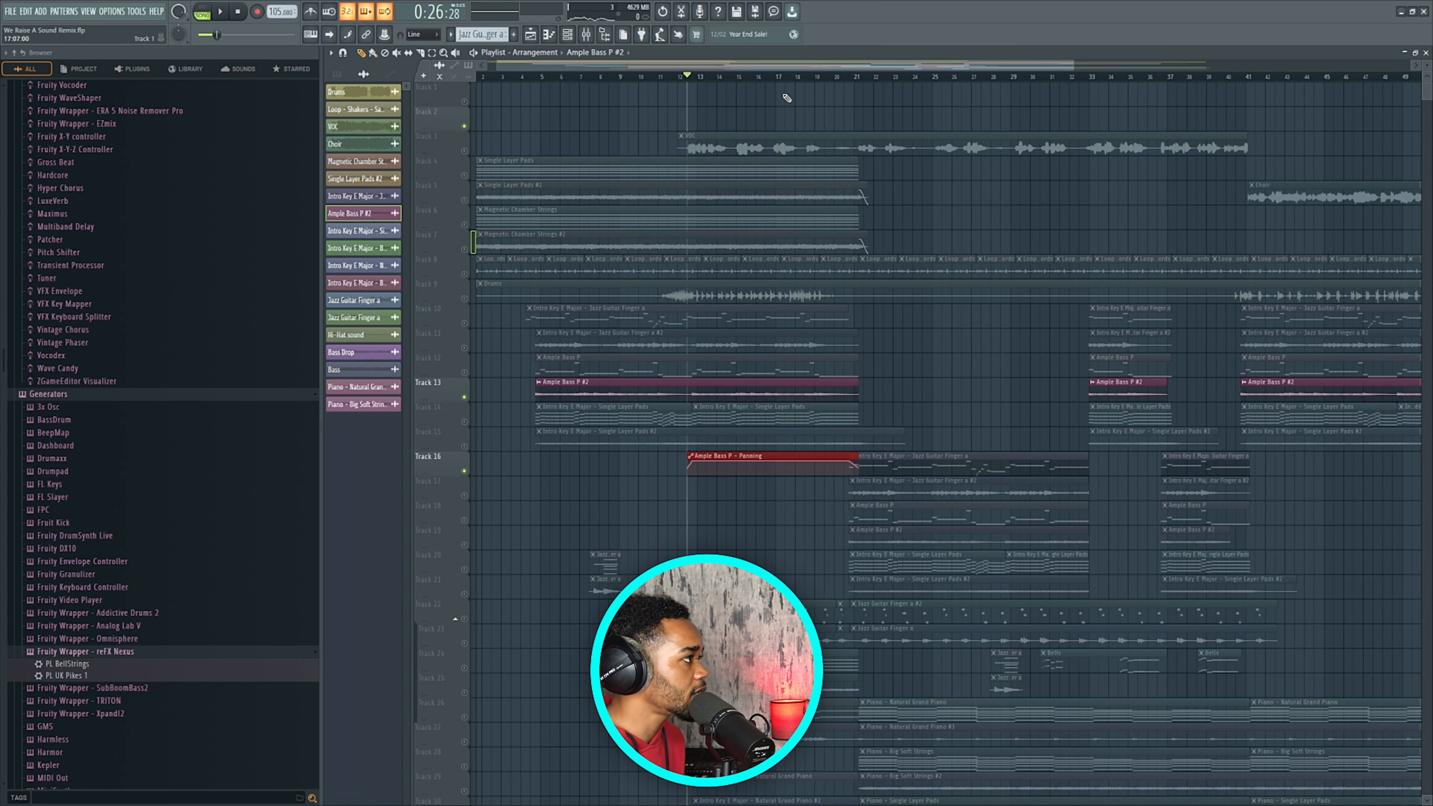
With the Mixer open, play from about bar 10 to hear the moved Panning clip.
{"action": "left_click", "coordinate": [586, 35]}
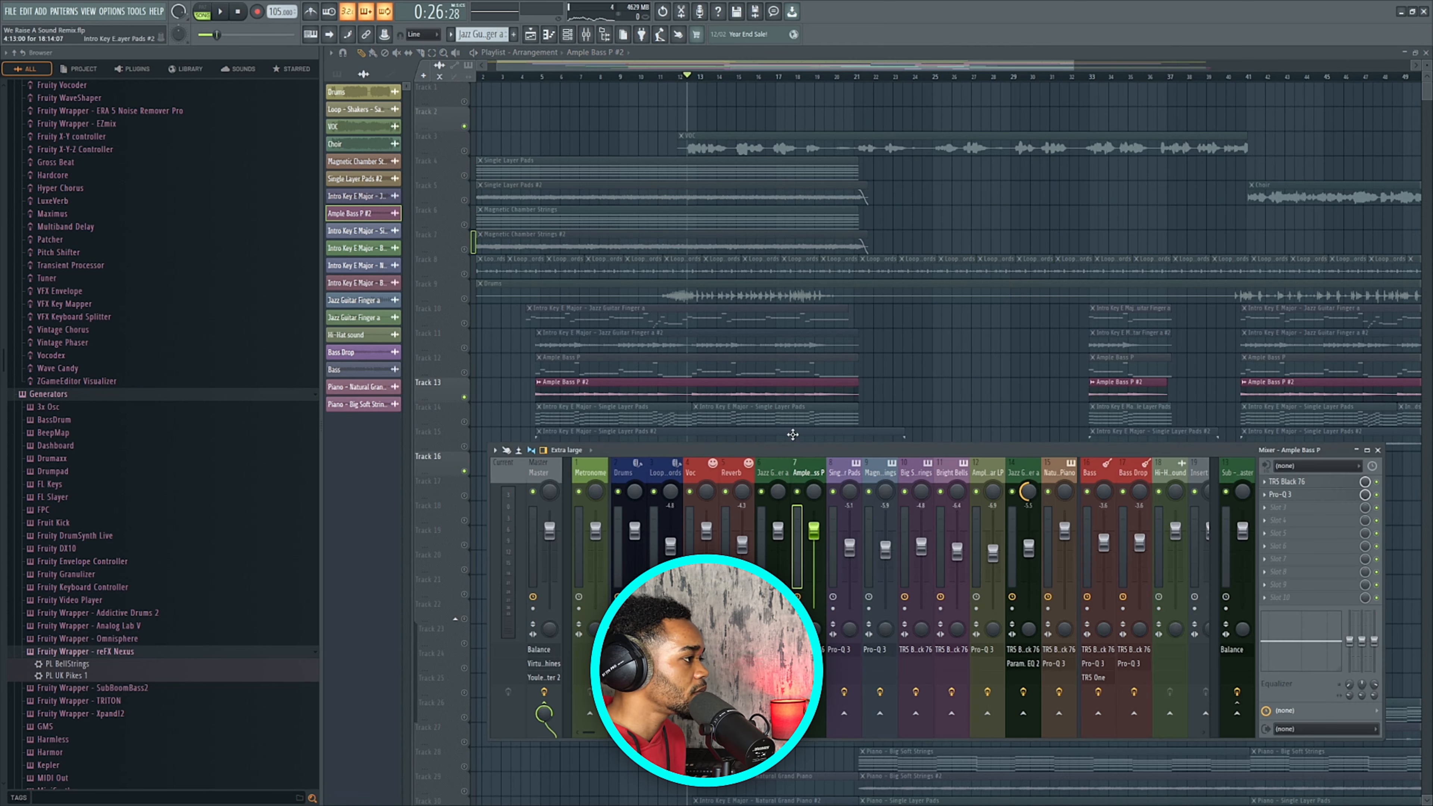
{"action": "scroll", "coordinate": [781, 335], "scroll_direction": "down", "scroll_amount": 6}
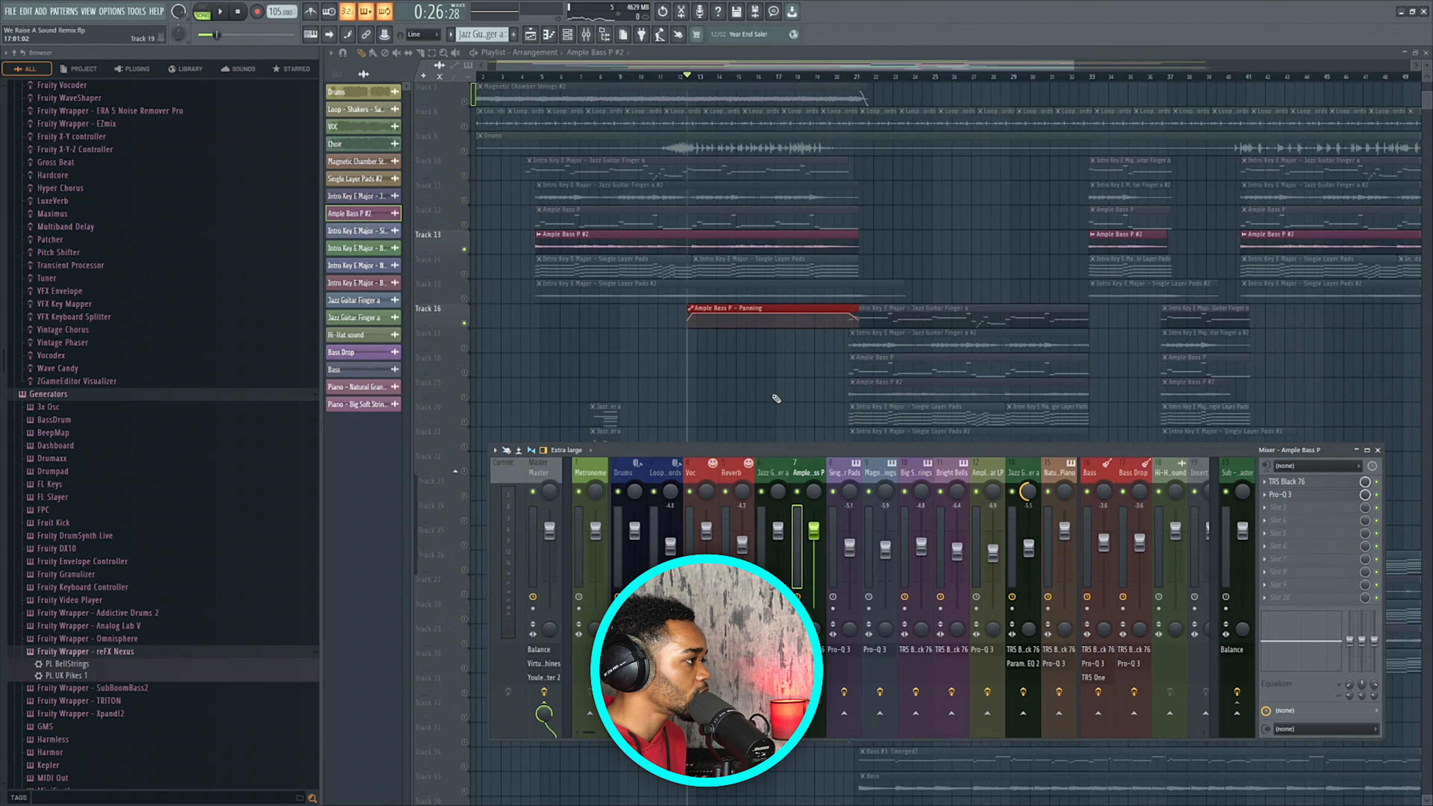
{"action": "left_click", "coordinate": [654, 78]}
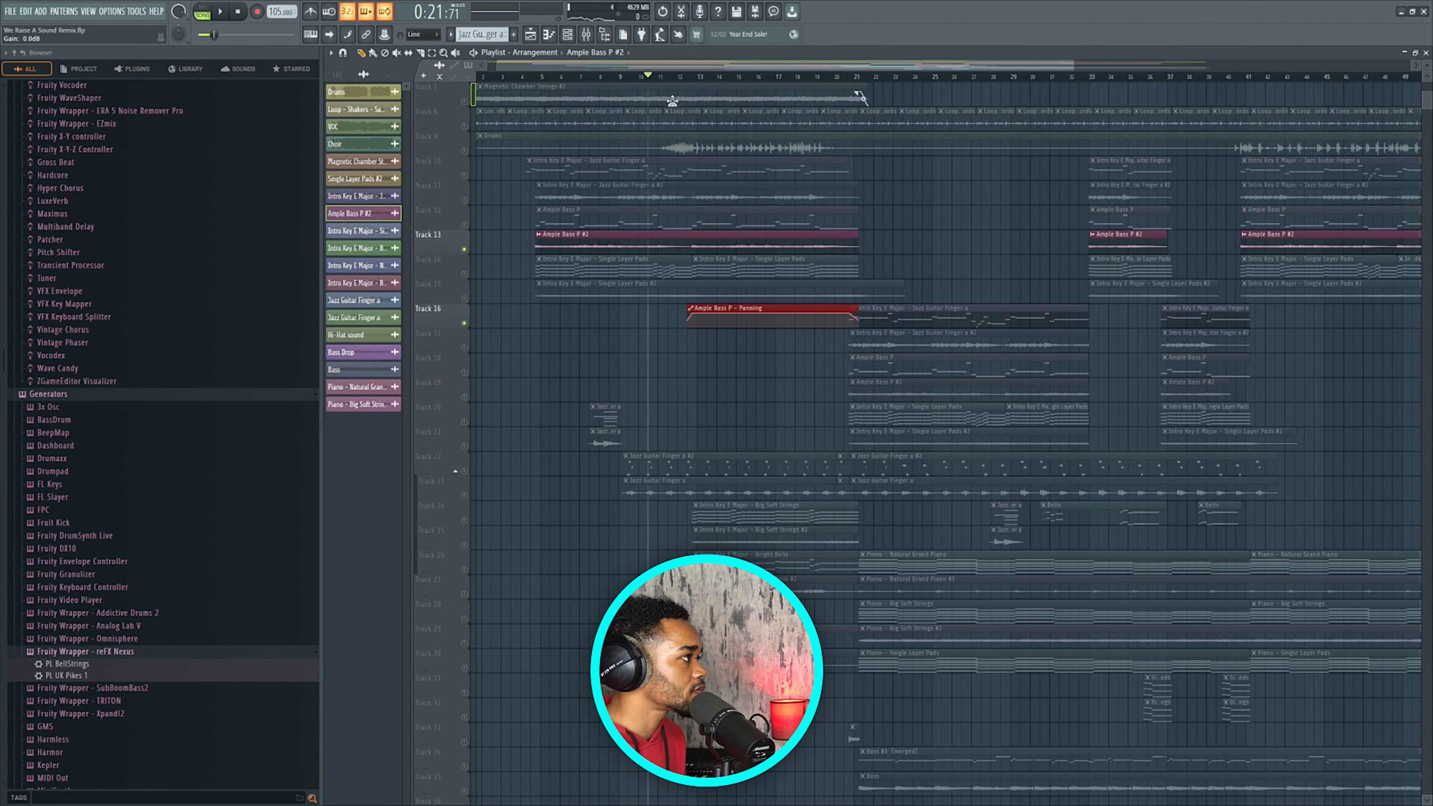
{"action": "left_click", "coordinate": [587, 35]}
{"action": "left_click_drag", "start_coordinate": [772, 452], "coordinate": [775, 463]}
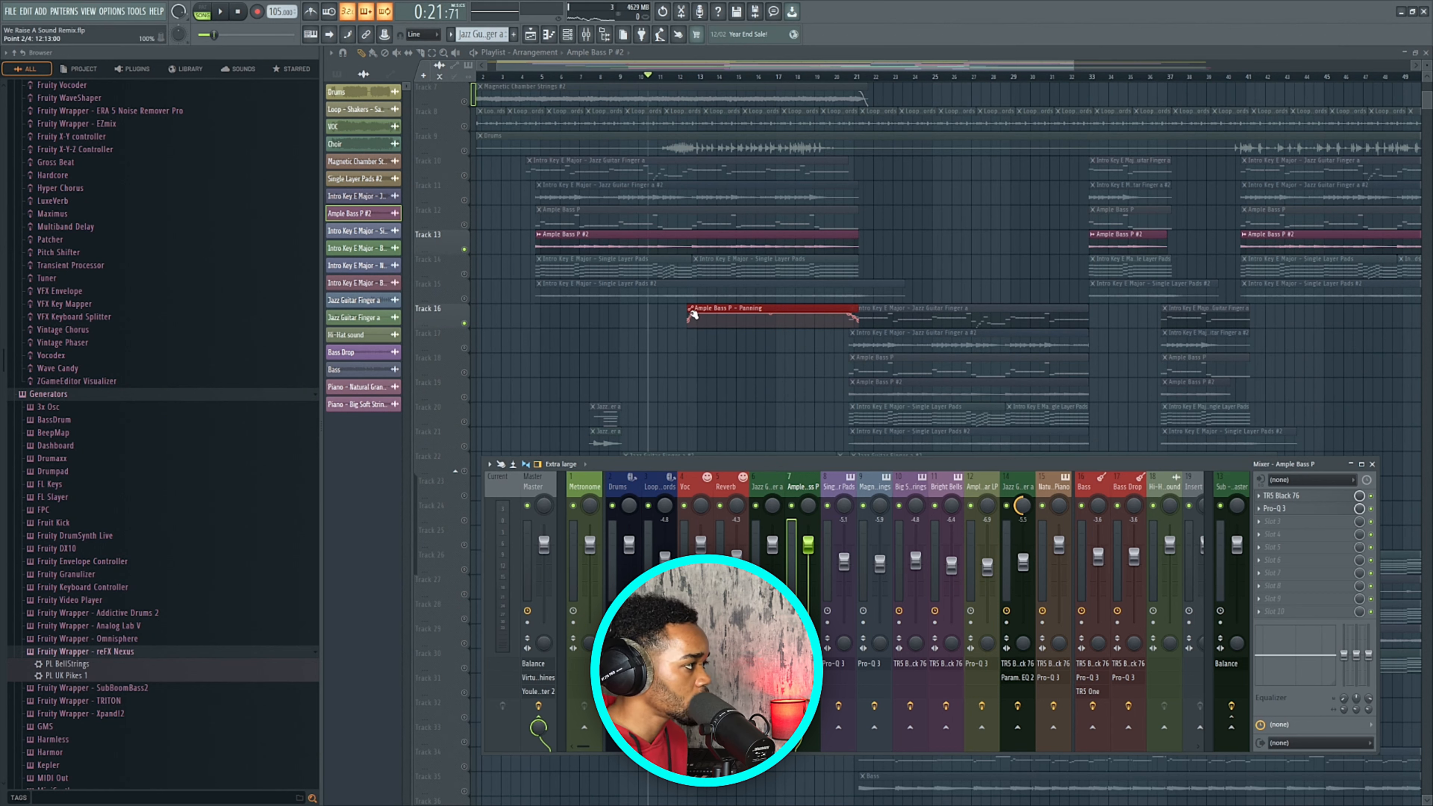
{"action": "key", "text": "space"}
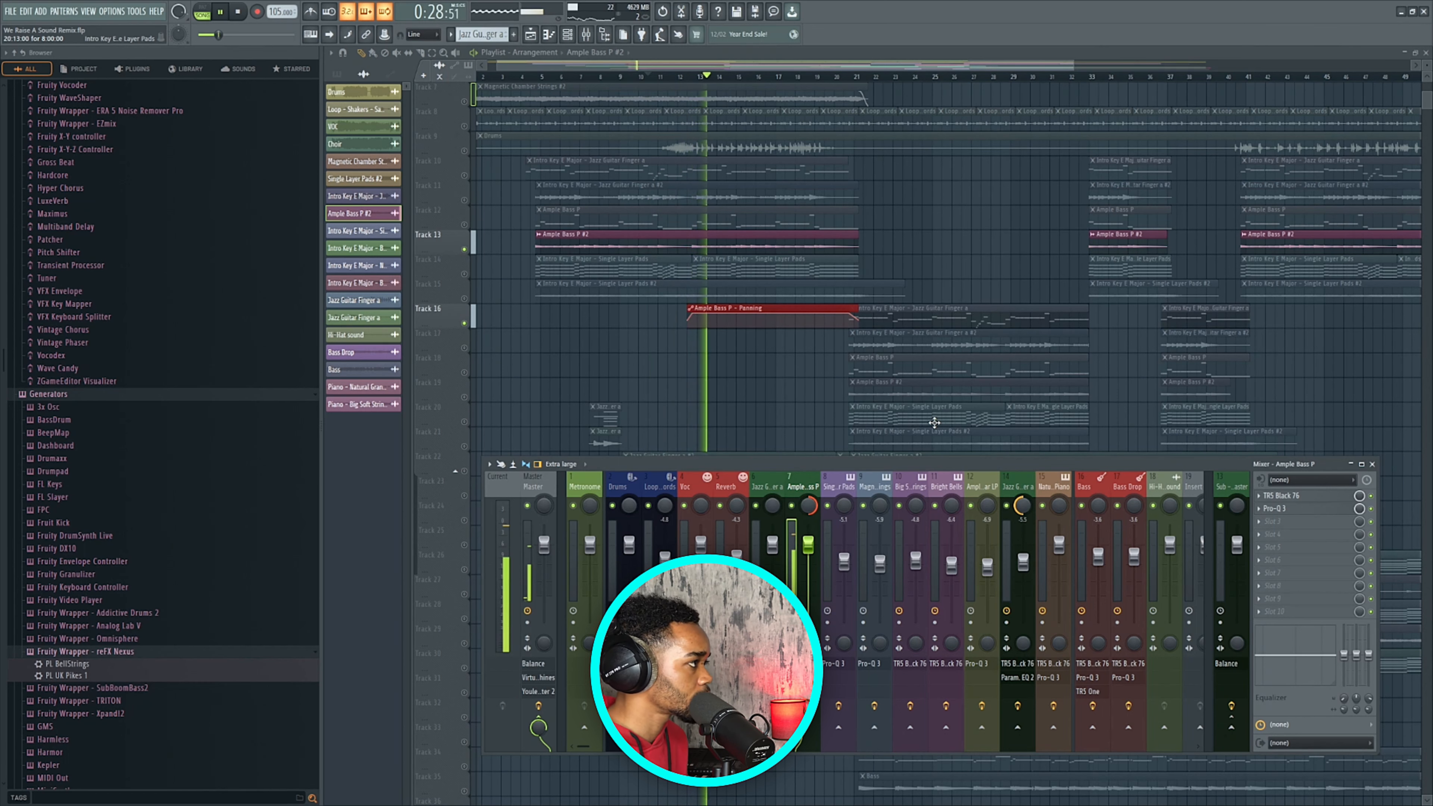
{"action": "key", "text": "space"}
Select the Ample Bass P - Panning clip via the clip list and move it back to Track 2.
{"action": "scroll", "coordinate": [848, 388], "scroll_direction": "up", "scroll_amount": 3}
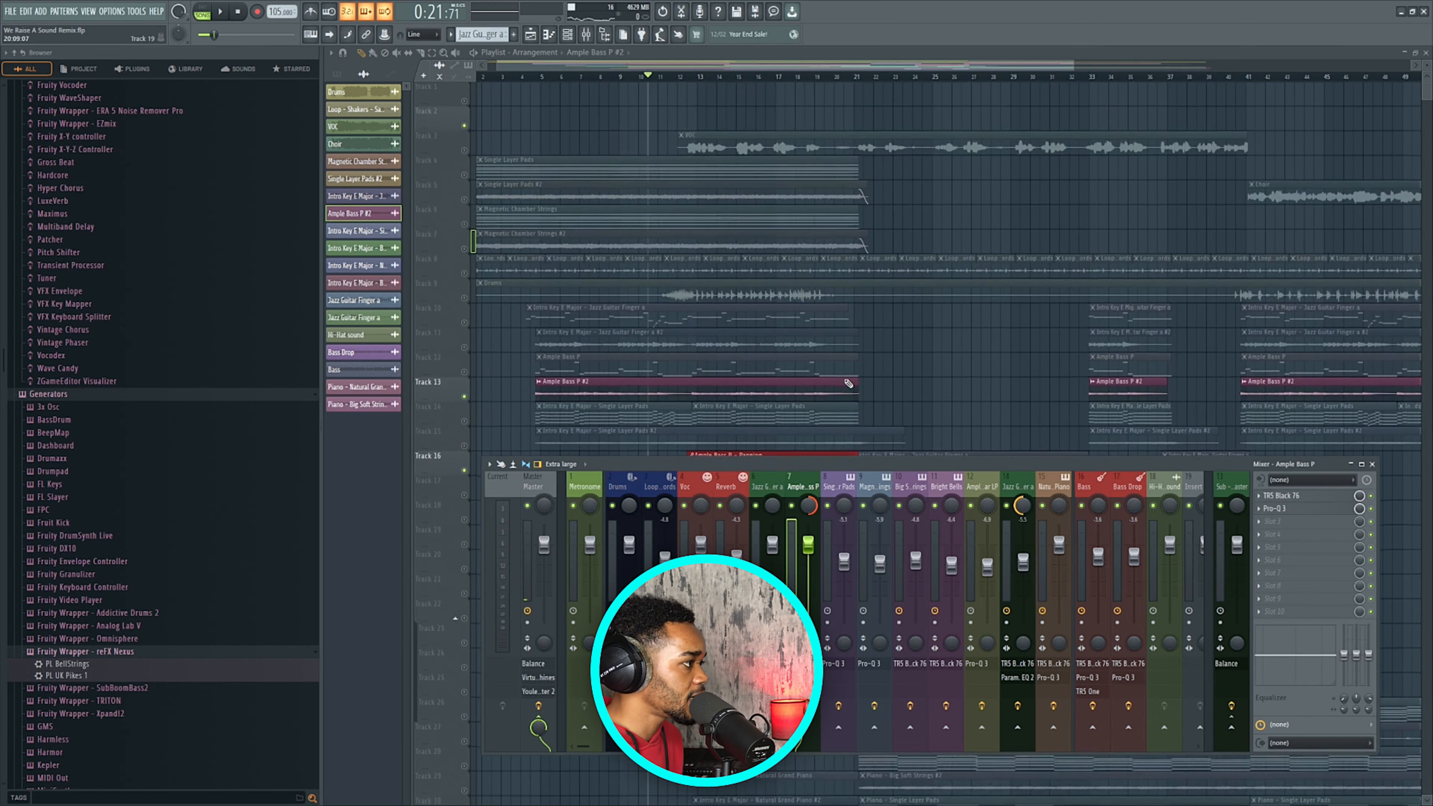
{"action": "scroll", "coordinate": [848, 383], "scroll_direction": "down", "scroll_amount": 3}
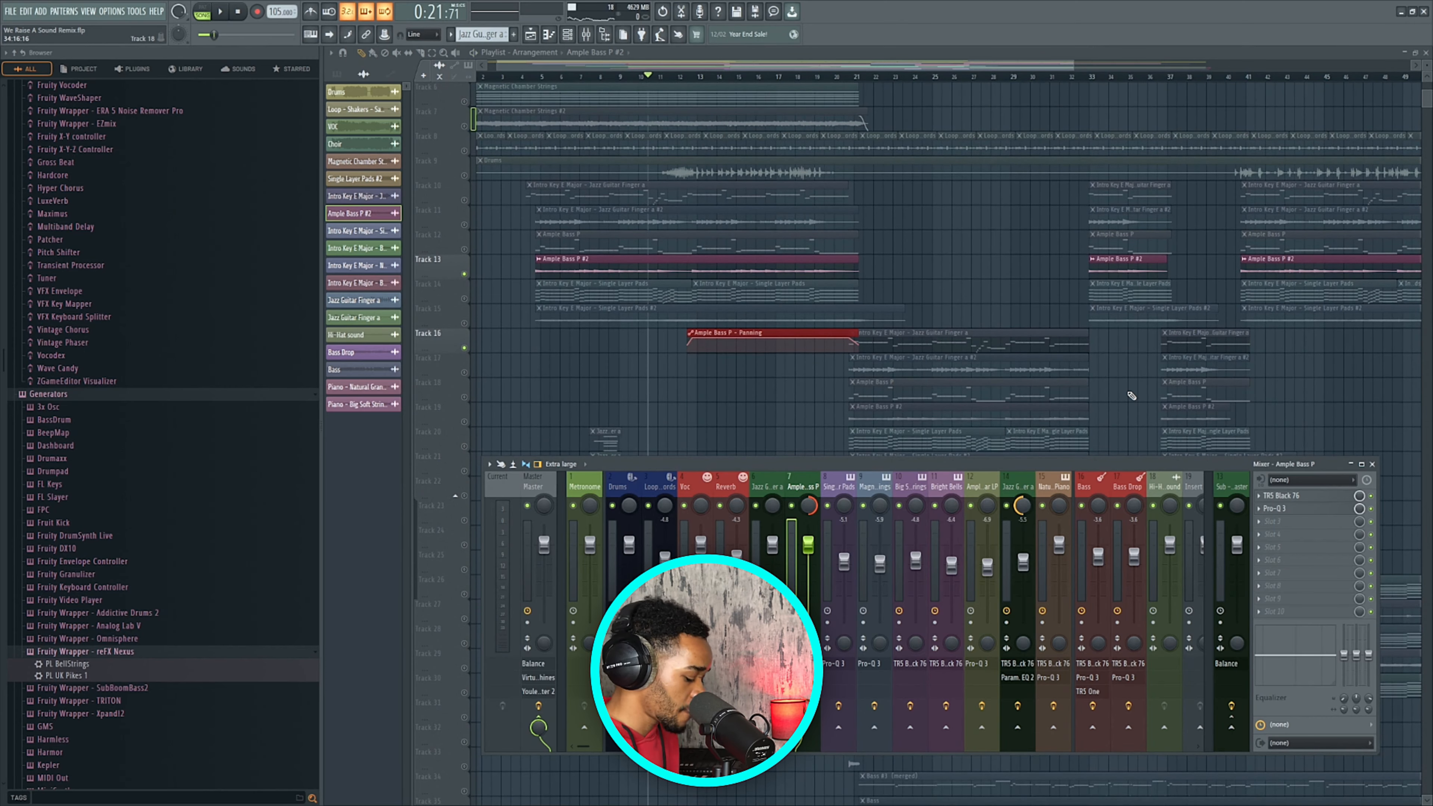
{"action": "key", "text": "ctrl+d"}
{"action": "left_click", "coordinate": [723, 368]}
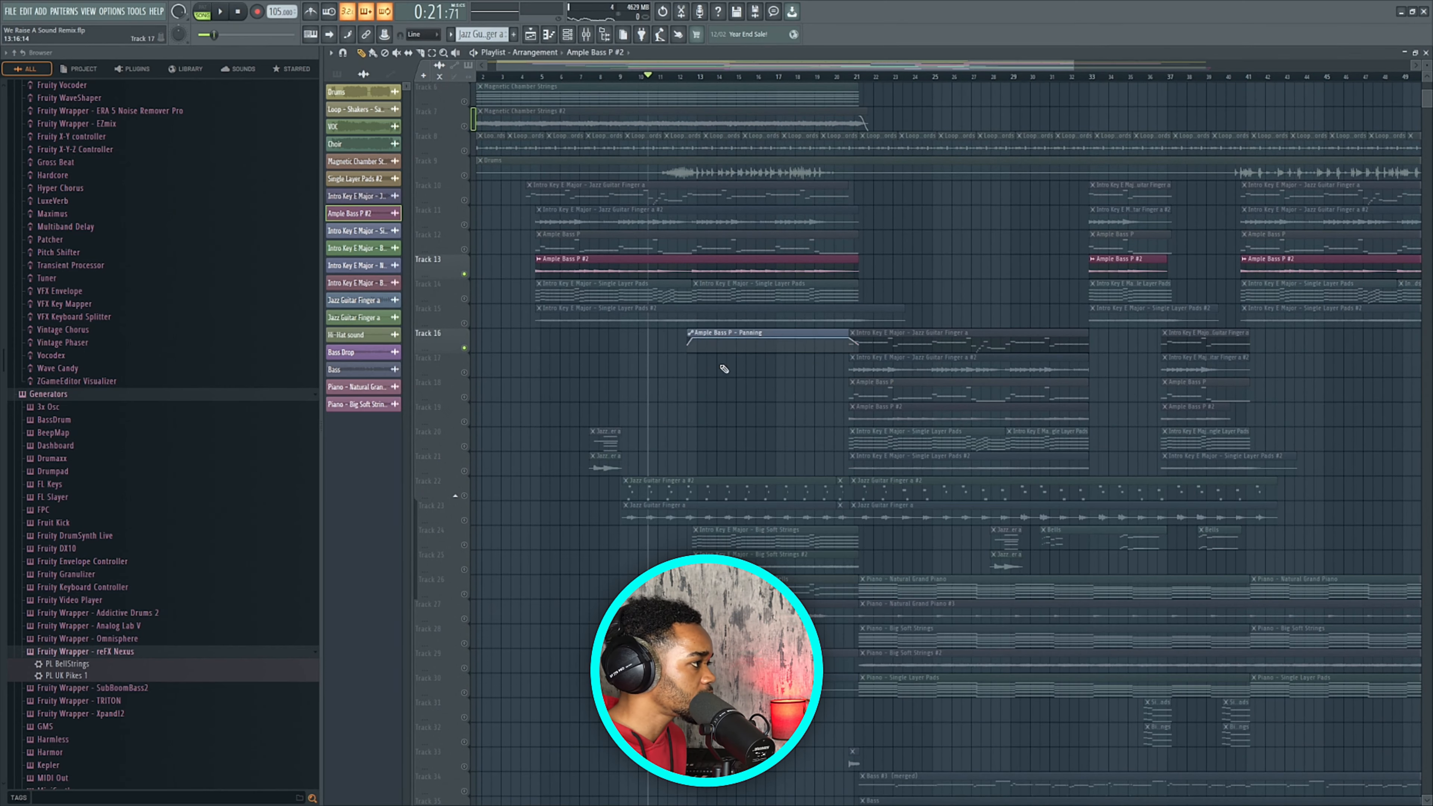
{"action": "left_click", "coordinate": [778, 332]}
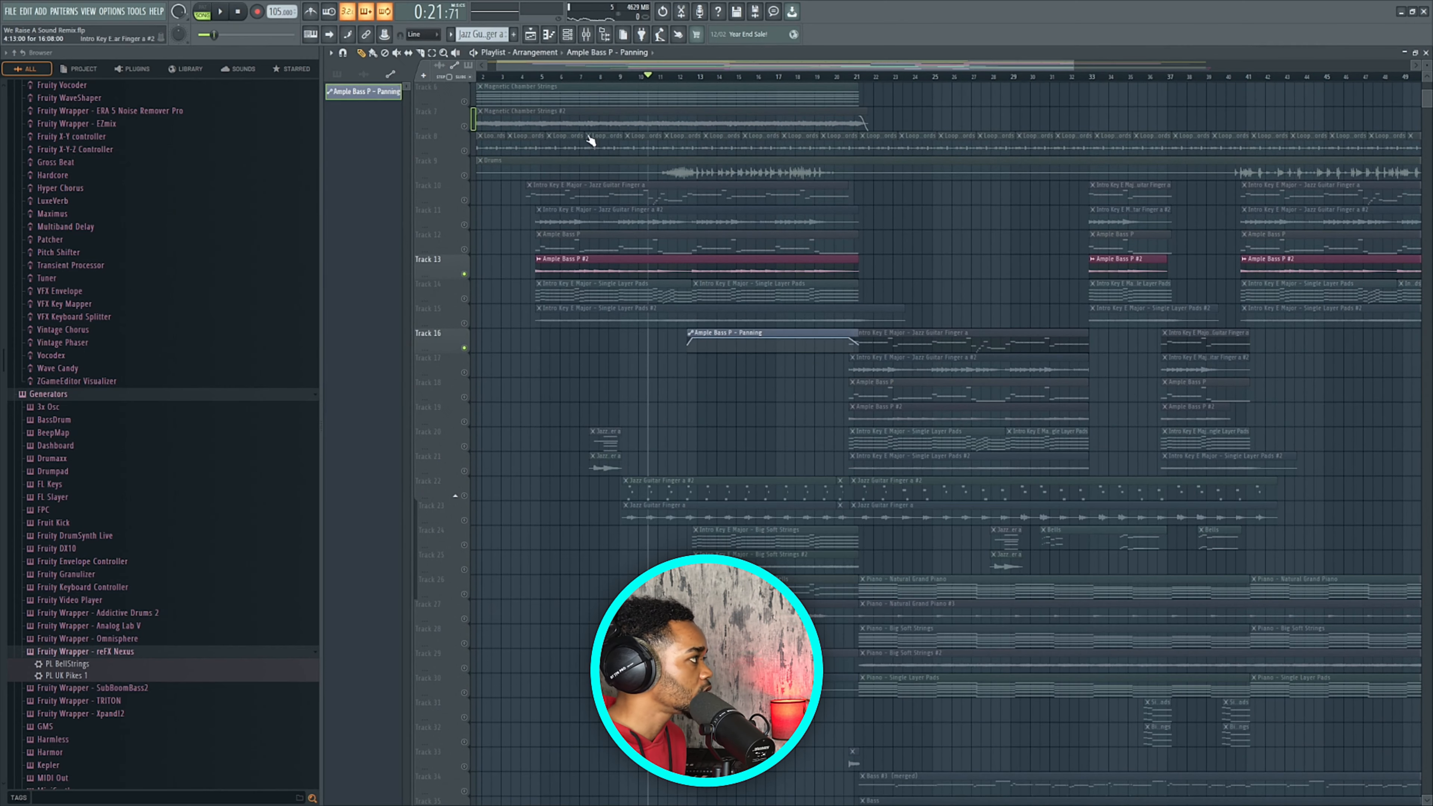
{"action": "left_click", "coordinate": [731, 339]}
{"action": "scroll", "coordinate": [731, 340], "scroll_direction": "up", "scroll_amount": 3}
{"action": "key", "text": "shift+Up"}
{"action": "key", "text": "shift+Up"}
{"action": "key", "text": "shift+Up"}
{"action": "key", "text": "shift+Up"}
{"action": "key", "text": "shift+Up"}
{"action": "key", "text": "shift+Up"}
{"action": "key", "text": "shift+Up"}
{"action": "key", "text": "shift+Up"}
{"action": "key", "text": "shift+Up"}
{"action": "key", "text": "shift+Up"}
{"action": "key", "text": "shift+Up"}
{"action": "key", "text": "shift+Up"}
{"action": "key", "text": "shift+Up"}
{"action": "key", "text": "shift+Up"}
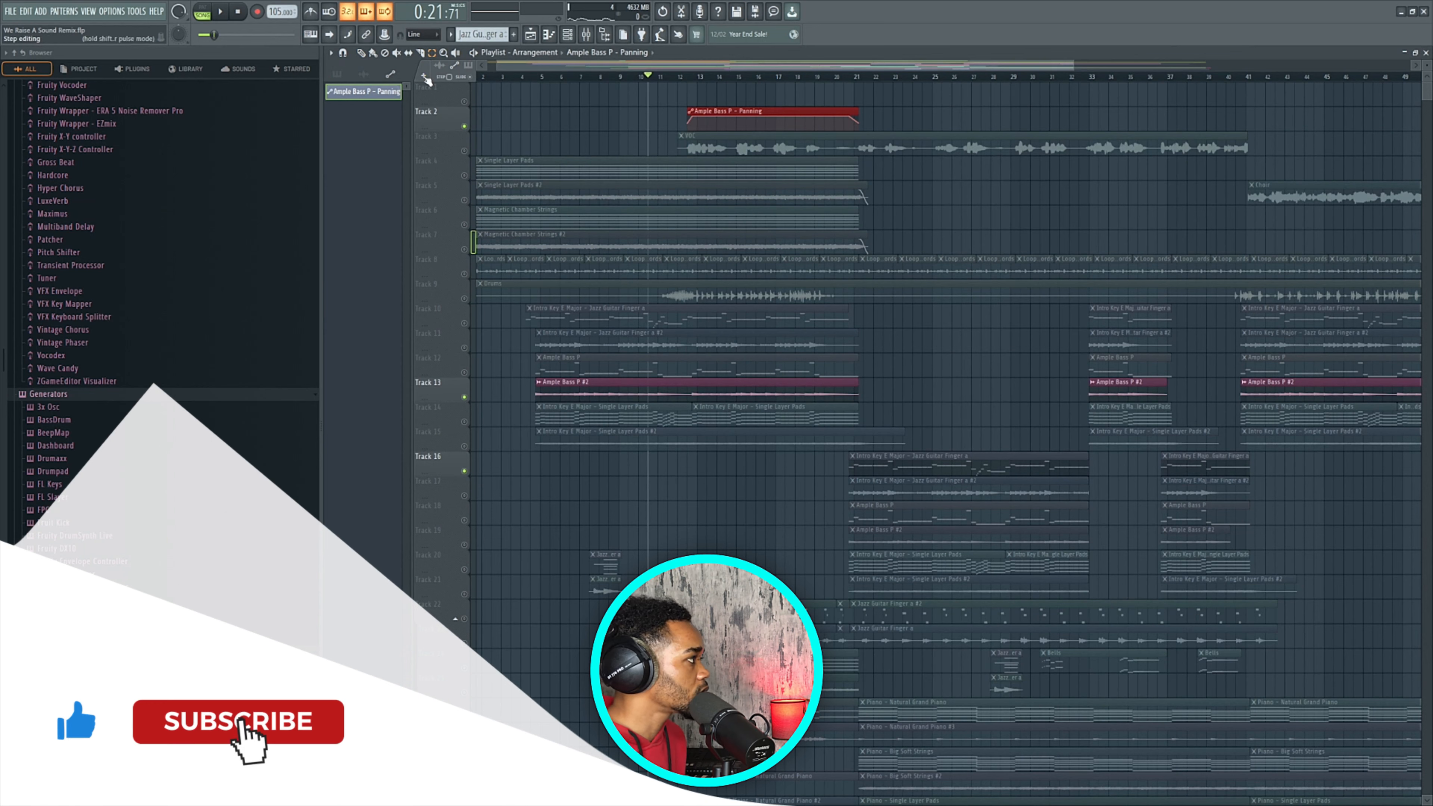
Deselect the Panning clip, unmute Track 23, and play from near bar 9.
{"action": "left_click", "coordinate": [363, 53]}
{"action": "left_click", "coordinate": [620, 124]}
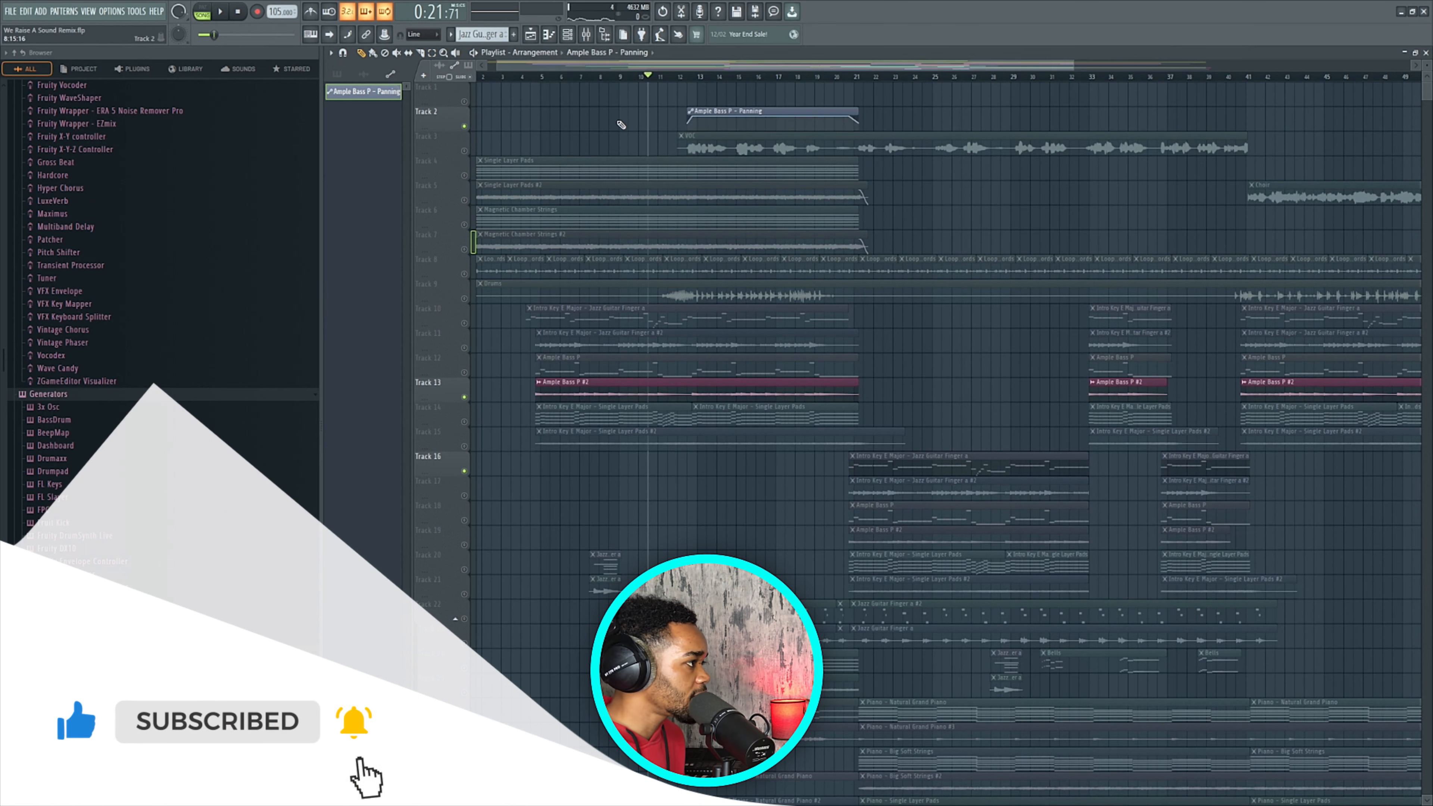
{"action": "scroll", "coordinate": [620, 124], "scroll_direction": "down", "scroll_amount": 4}
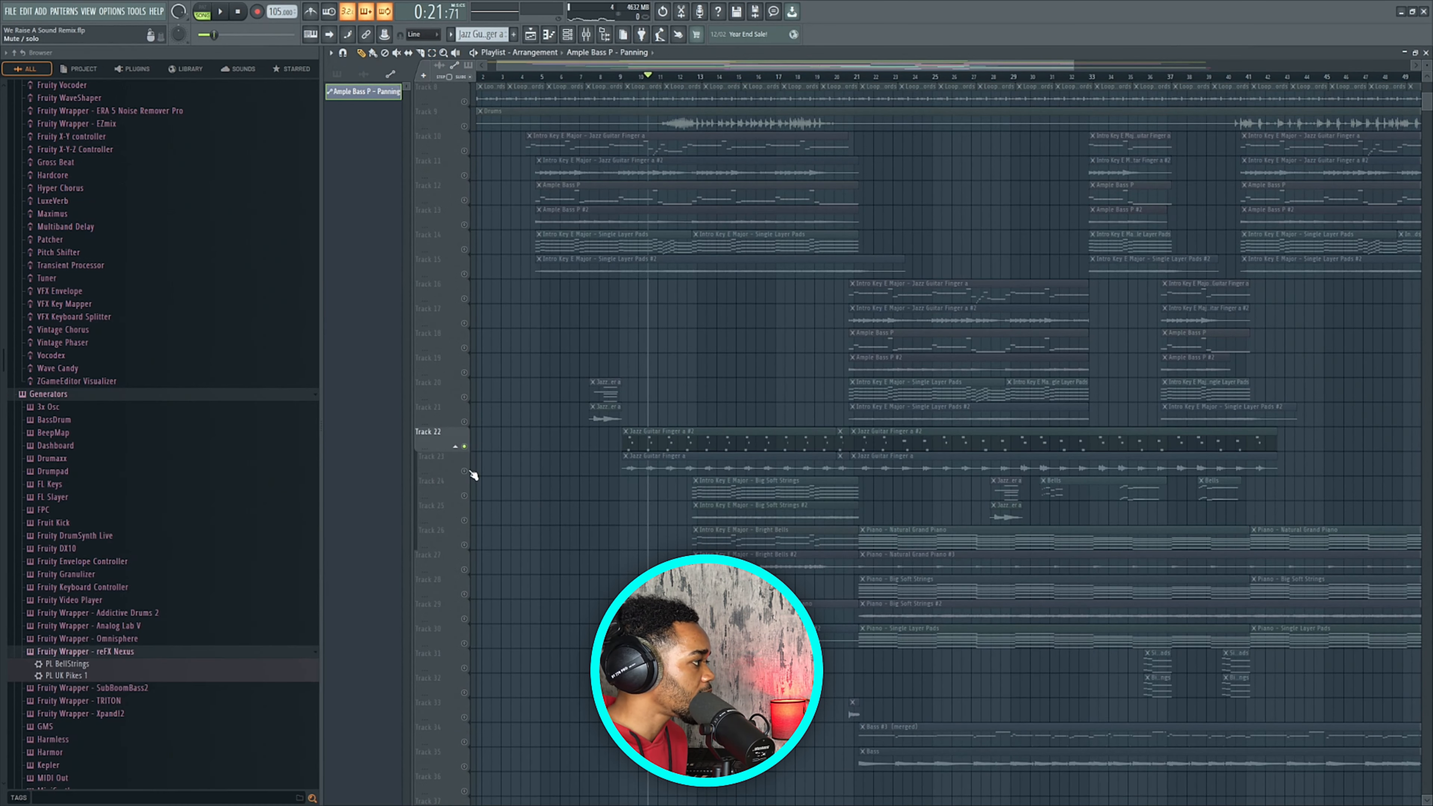
{"action": "left_click", "coordinate": [467, 471]}
{"action": "left_click_drag", "start_coordinate": [596, 77], "coordinate": [625, 88]}
{"action": "key", "text": "space"}
{"action": "scroll", "coordinate": [677, 305], "scroll_direction": "up", "scroll_amount": 2}
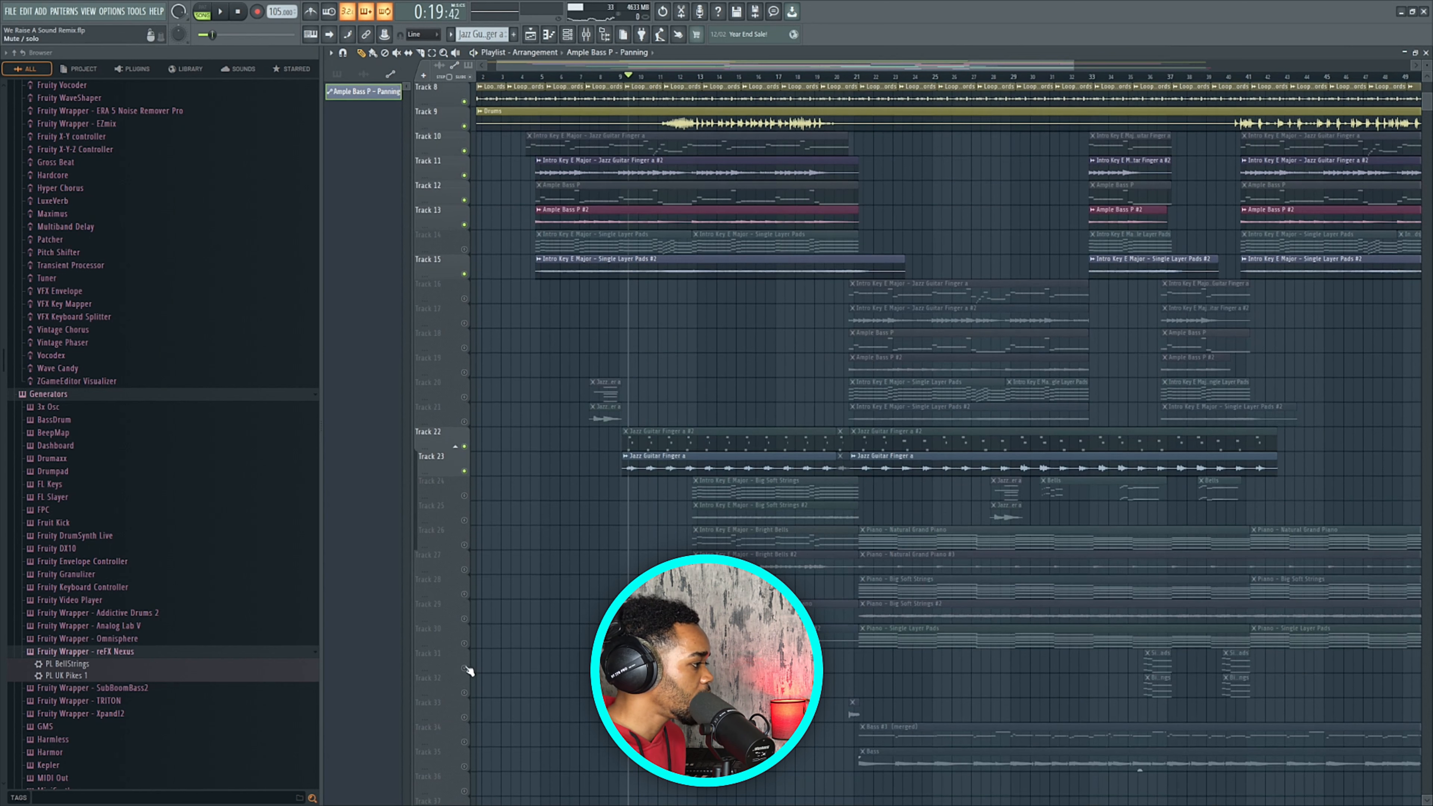
Unmute Tracks 31 and 27, auditioning them with playback from bar 12.
{"action": "left_click", "coordinate": [465, 669]}
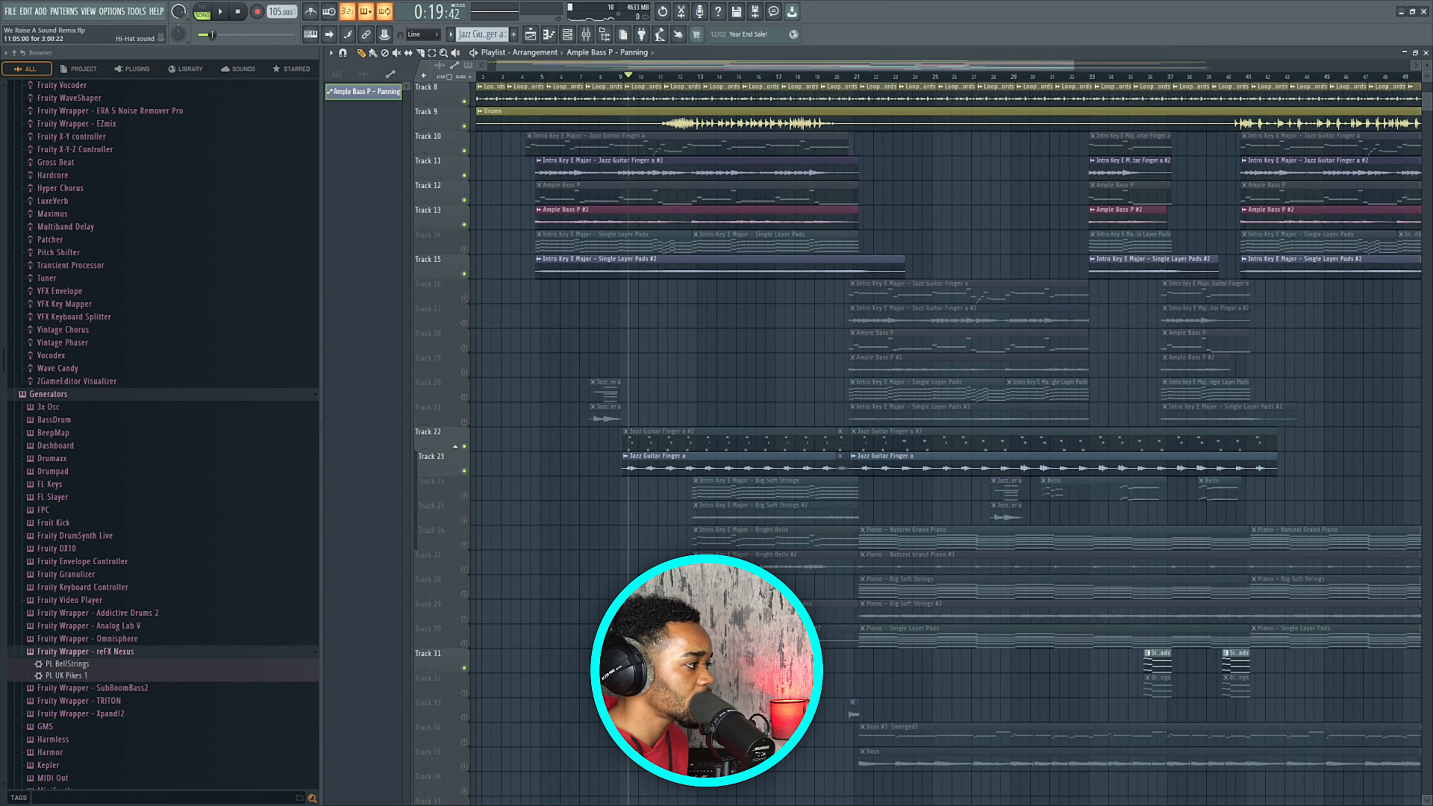
{"action": "key", "text": "space"}
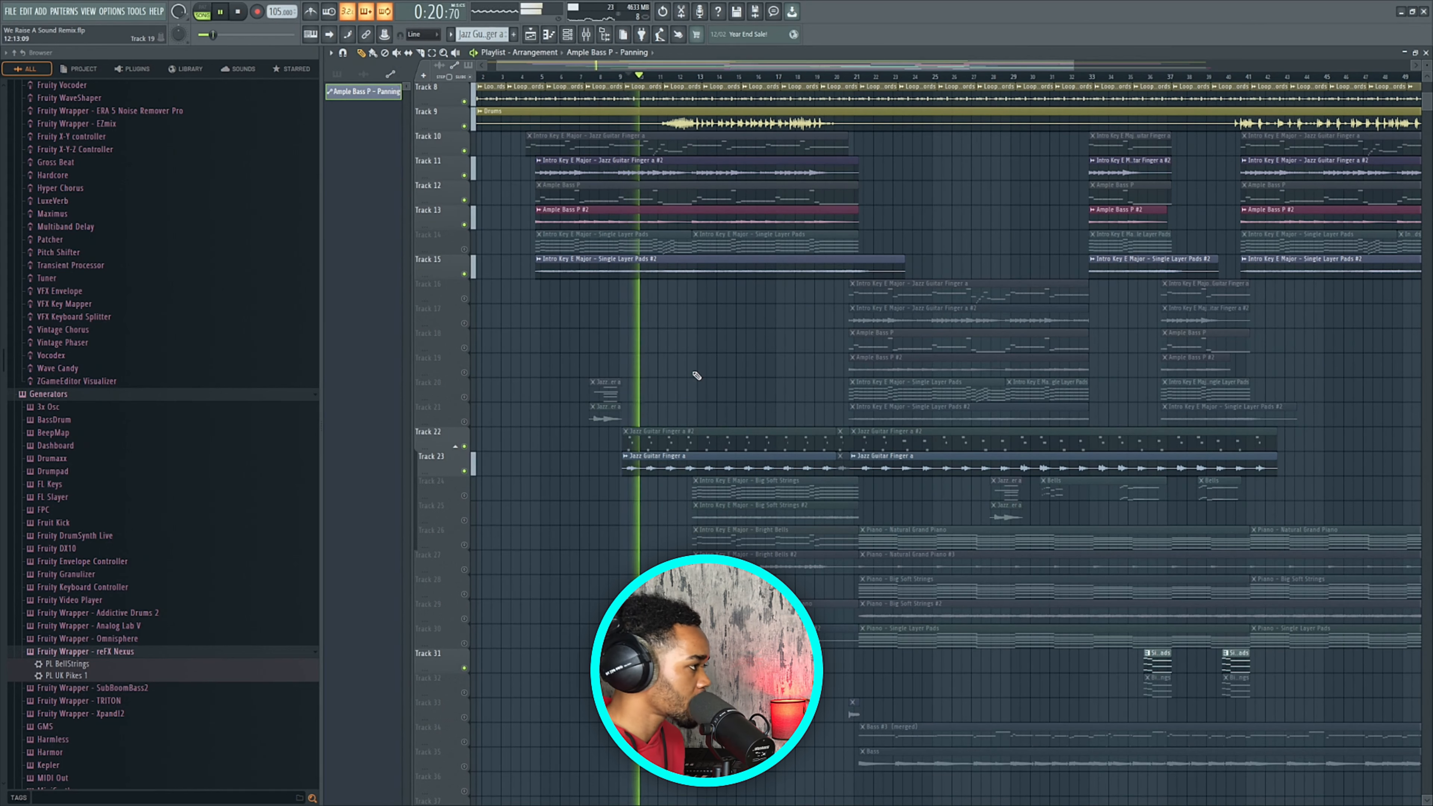
{"action": "scroll", "coordinate": [694, 384], "scroll_direction": "up", "scroll_amount": 3}
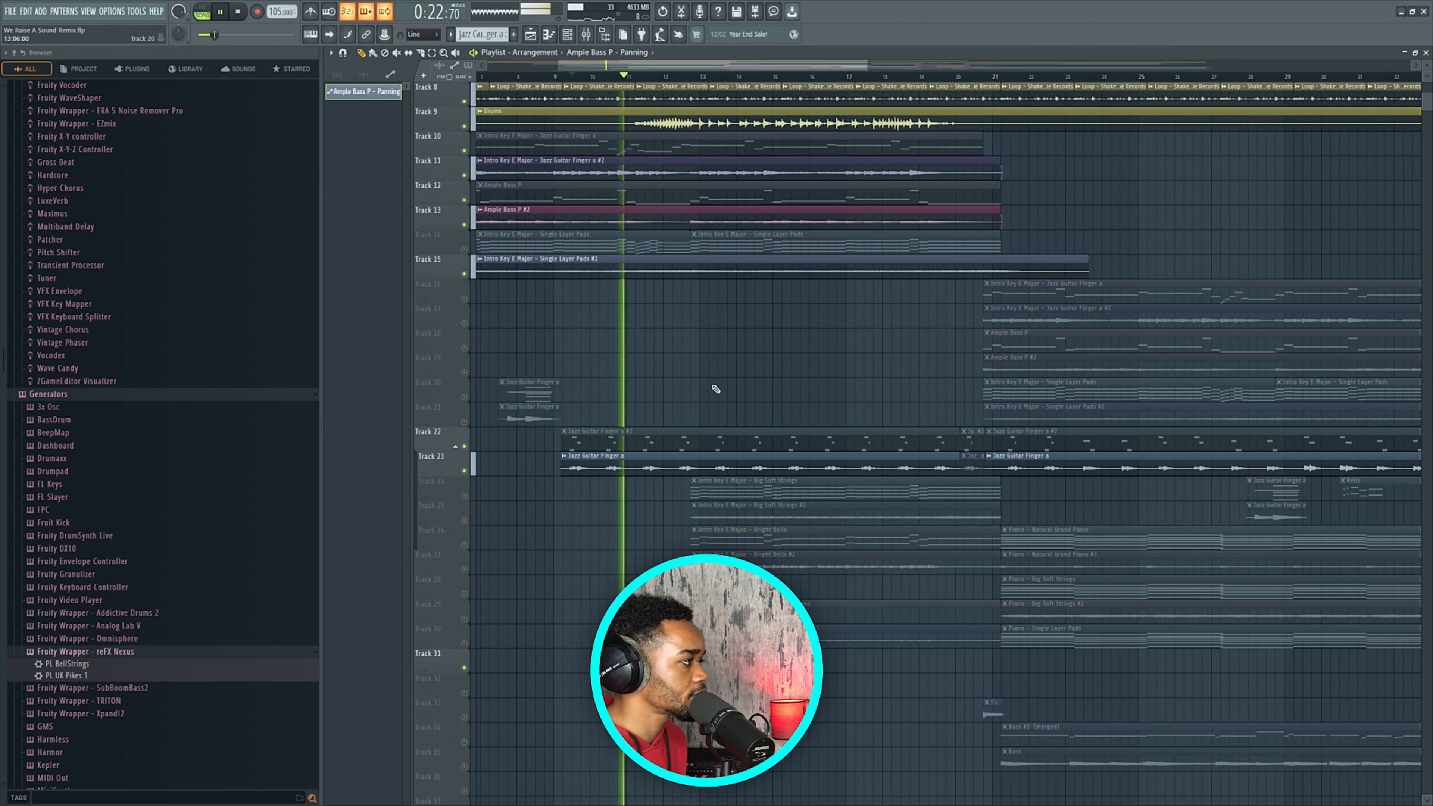
{"action": "scroll", "coordinate": [714, 390], "scroll_direction": "up", "scroll_amount": 2}
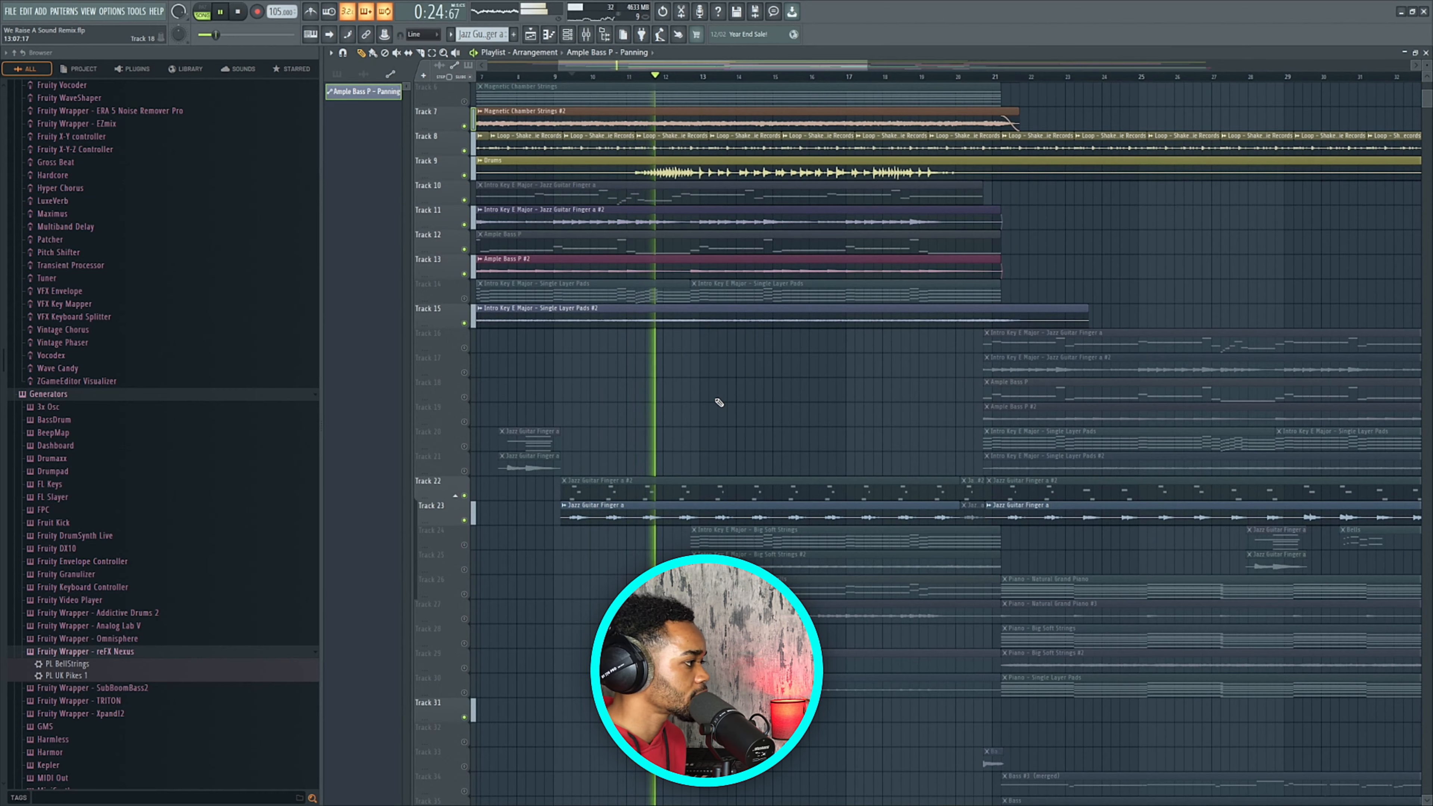
{"action": "scroll", "coordinate": [689, 401], "scroll_direction": "down", "scroll_amount": 3}
{"action": "key", "text": "space"}
{"action": "scroll", "coordinate": [578, 365], "scroll_direction": "down", "scroll_amount": 3}
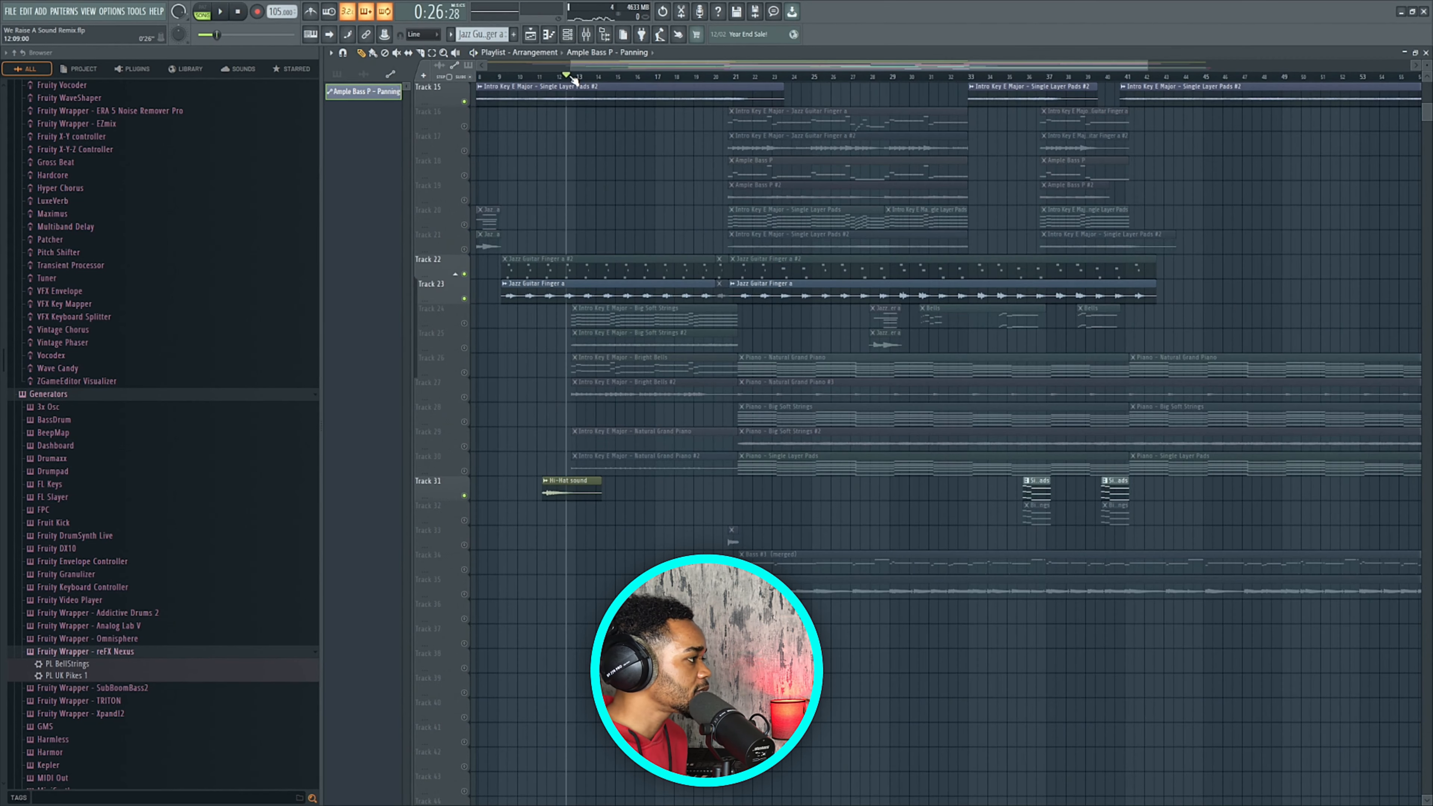
{"action": "left_click", "coordinate": [464, 396]}
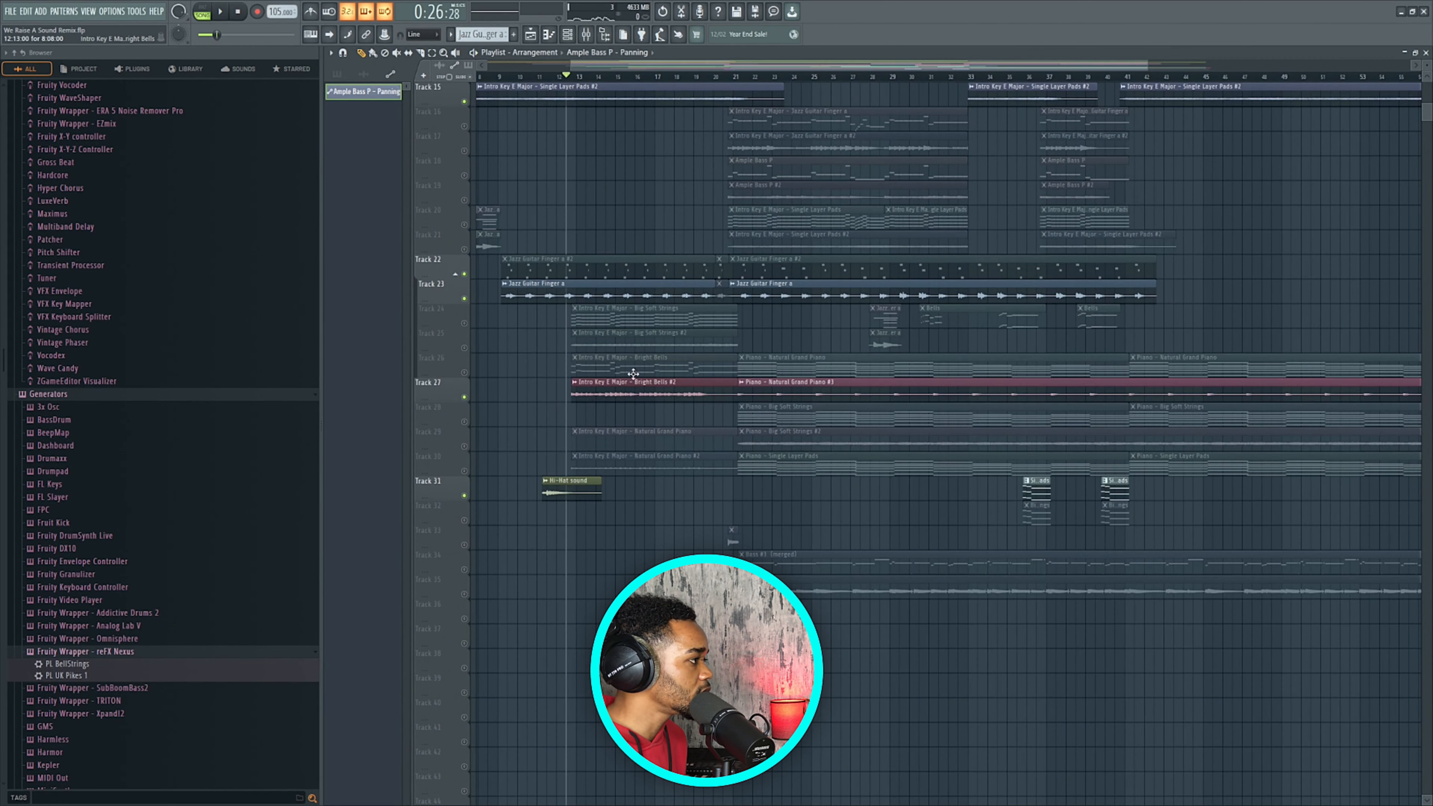
{"action": "key", "text": "space"}
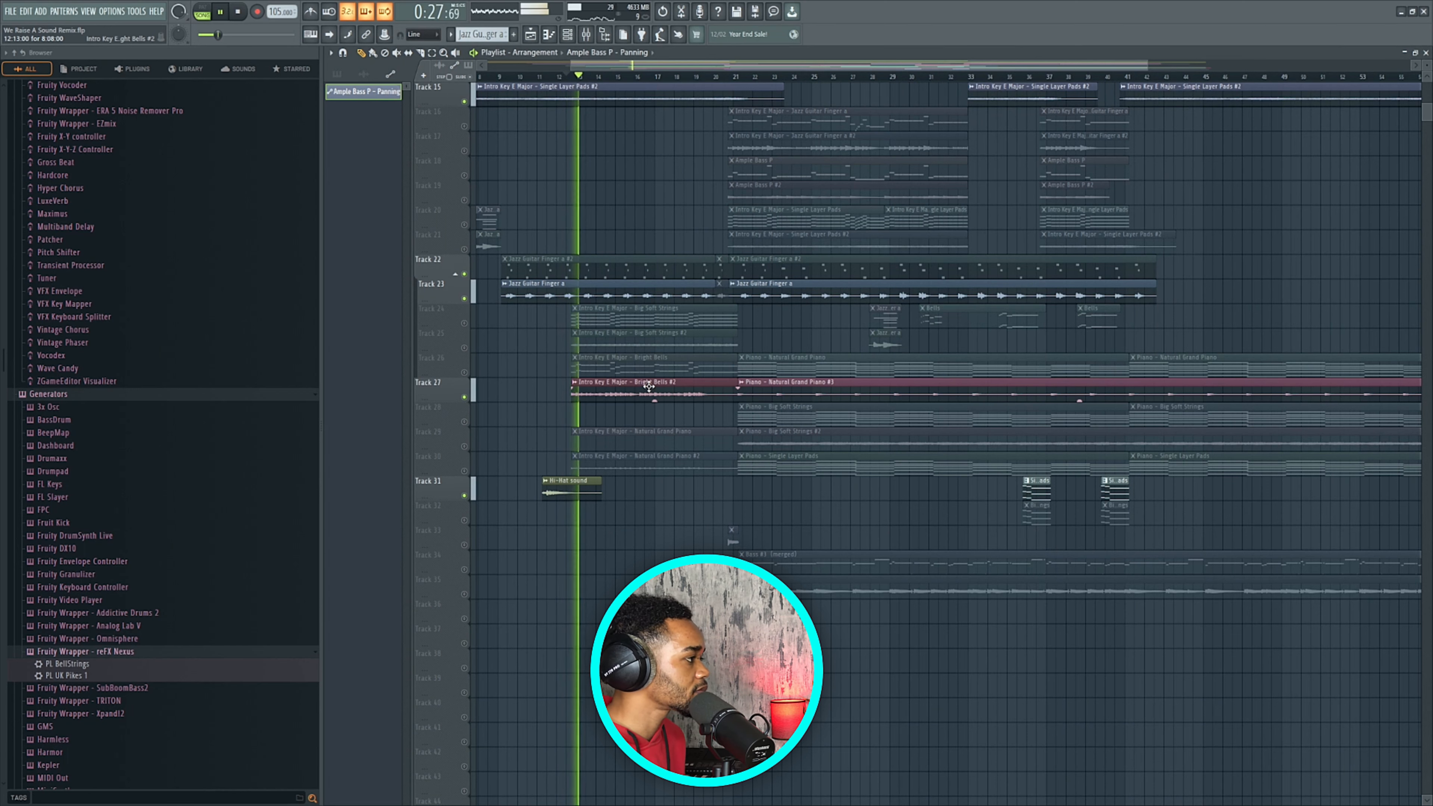
{"action": "key", "text": "space"}
Unmute the Big Soft Strings Tracks 24 and 25 and play to hear them.
{"action": "scroll", "coordinate": [583, 389], "scroll_direction": "up", "scroll_amount": 3}
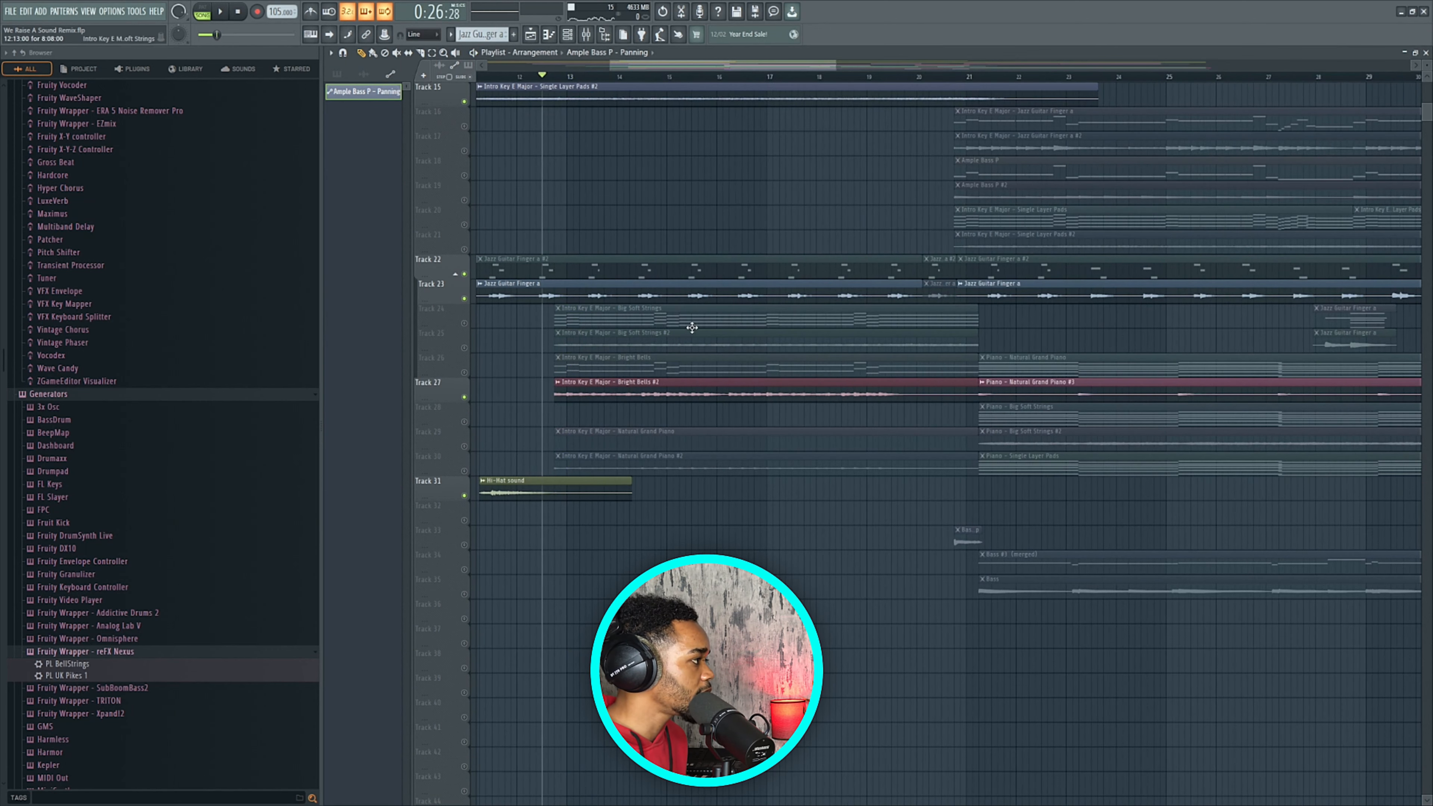
{"action": "left_click", "coordinate": [466, 324]}
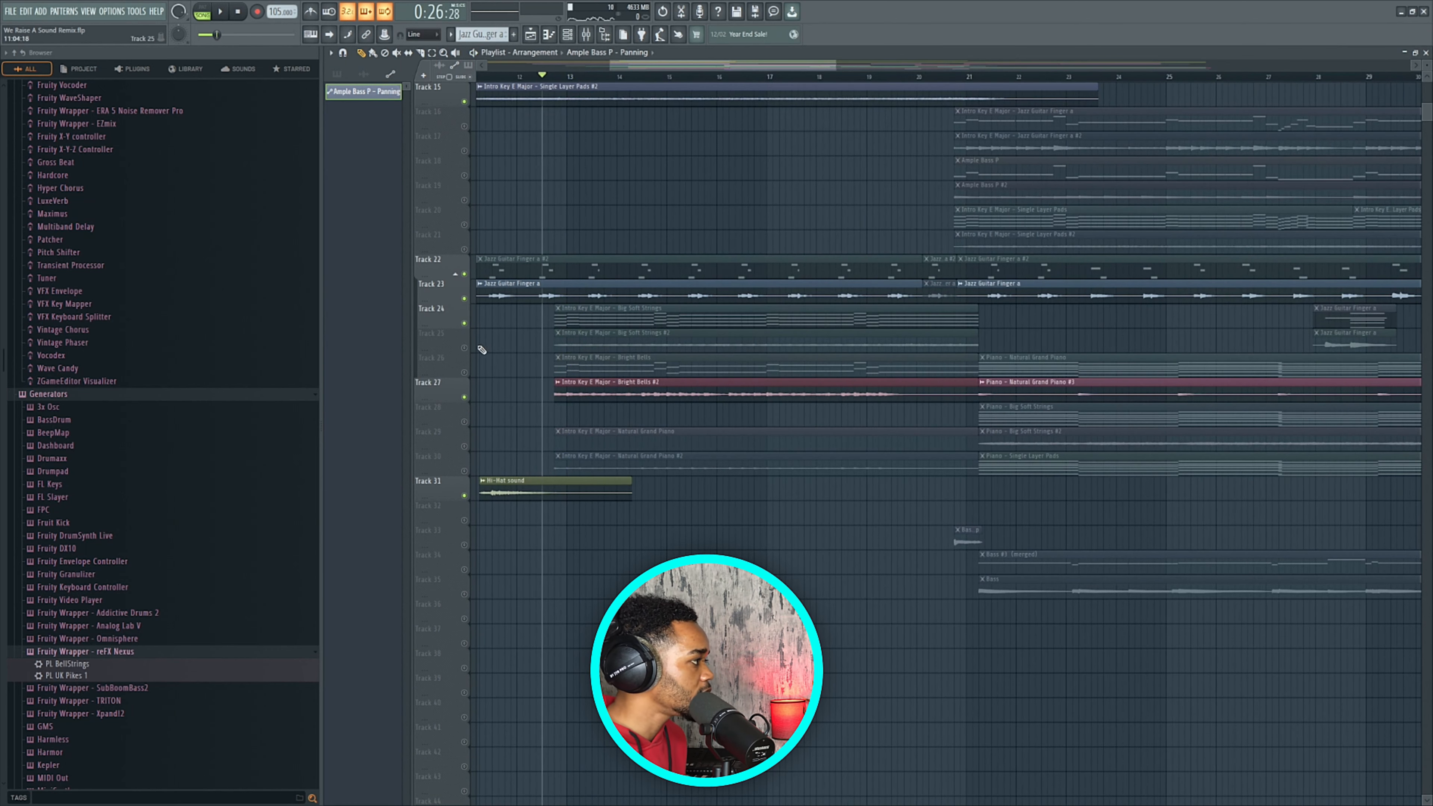
{"action": "left_click", "coordinate": [465, 348]}
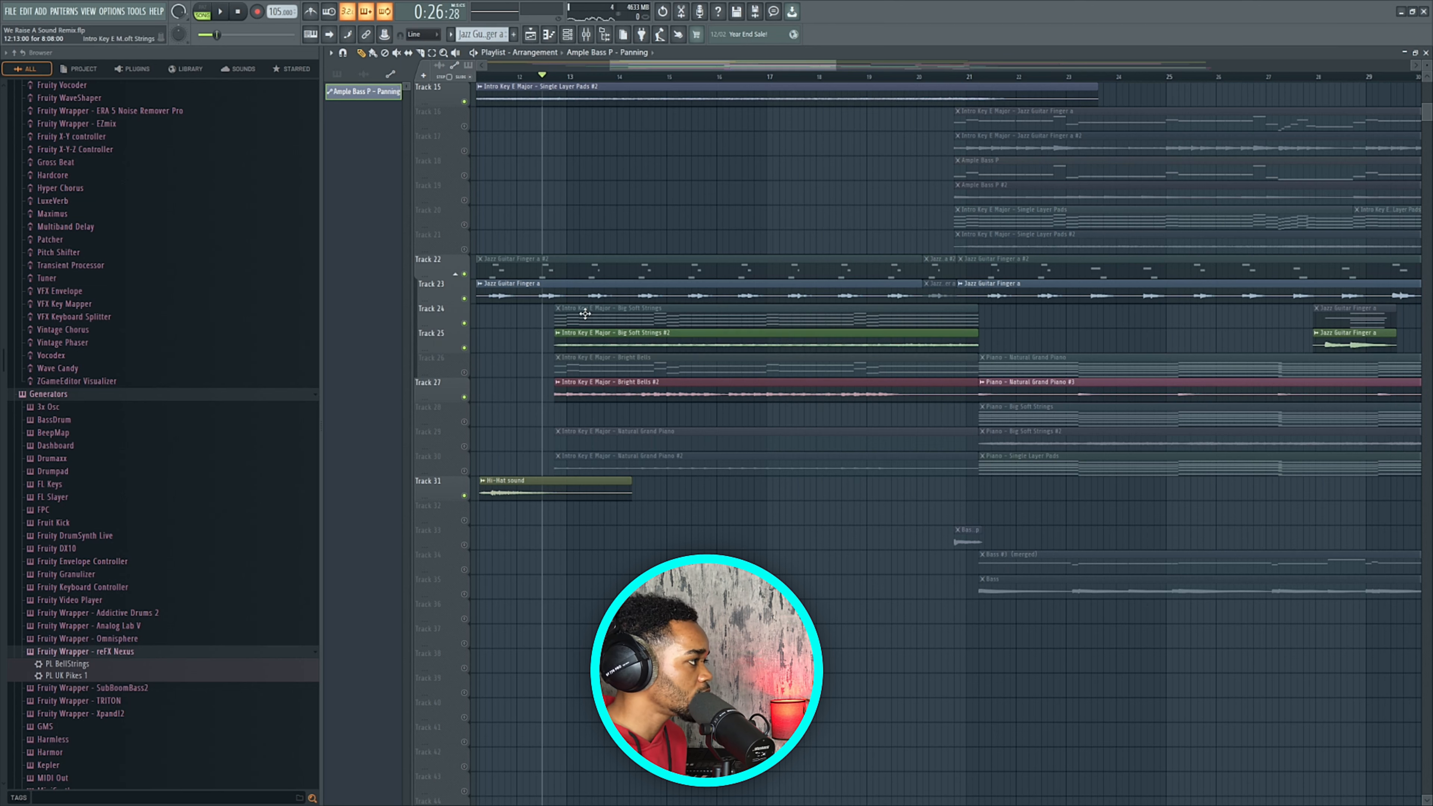
{"action": "scroll", "coordinate": [585, 314], "scroll_direction": "up", "scroll_amount": 2}
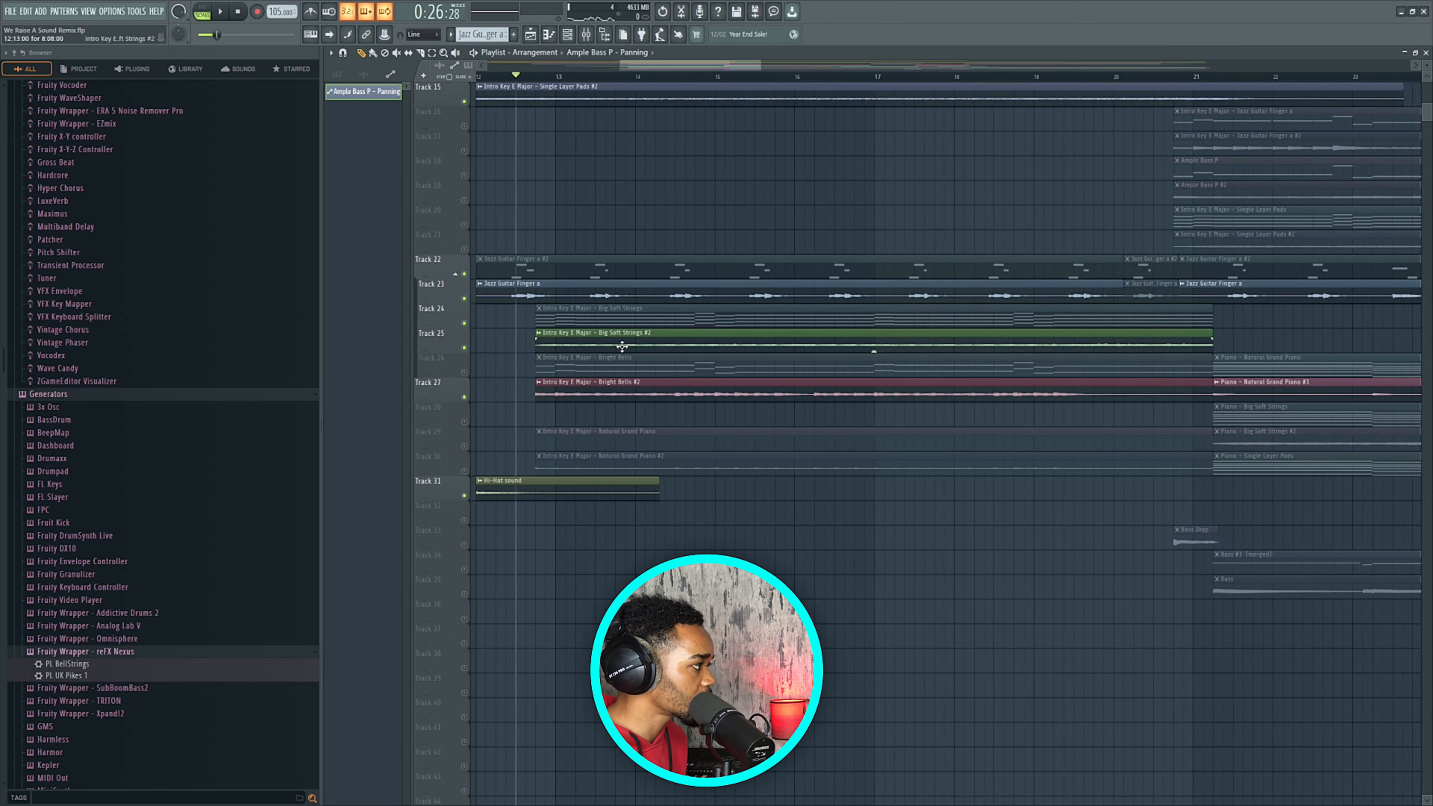
{"action": "key", "text": "space"}
{"action": "scroll", "coordinate": [579, 326], "scroll_direction": "down", "scroll_amount": 3}
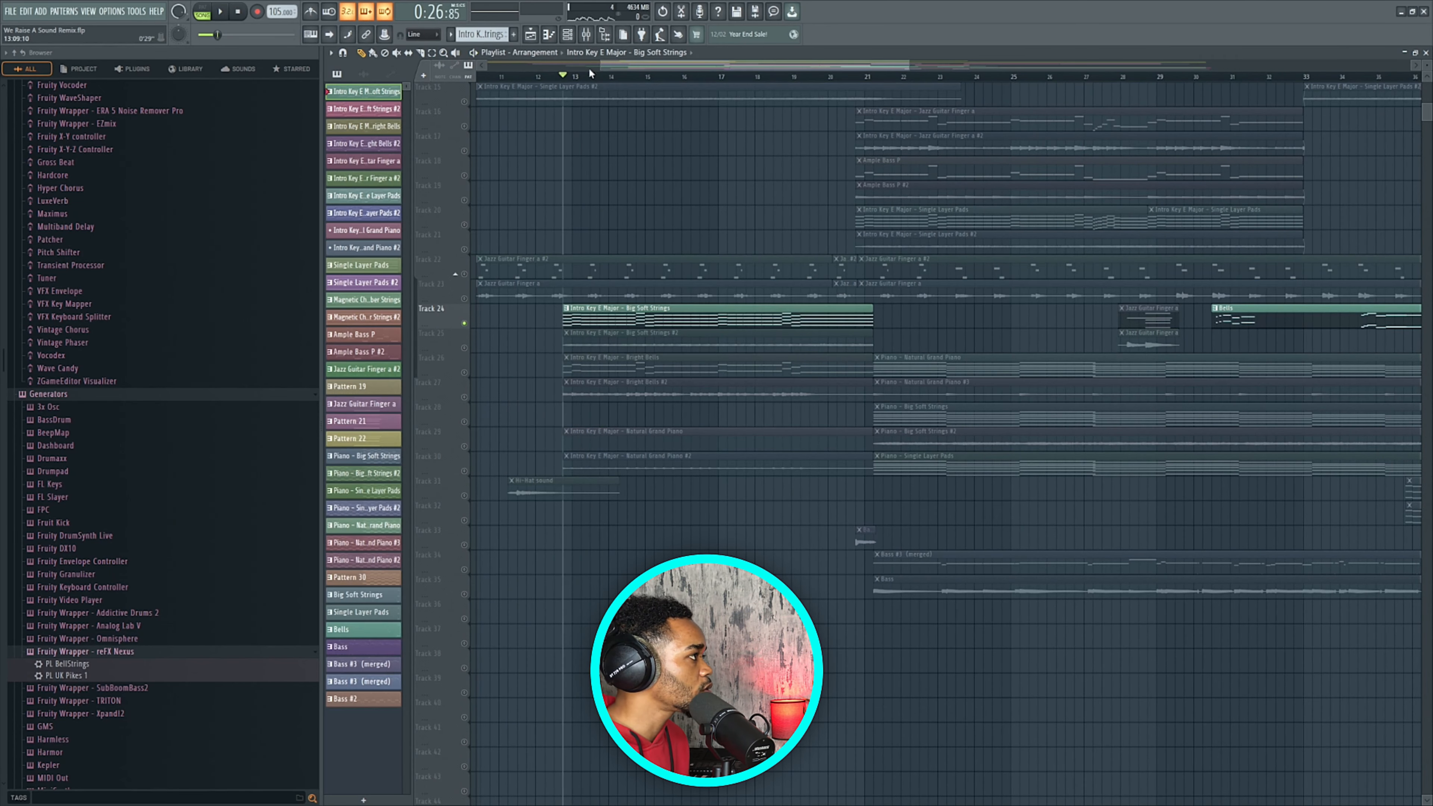
{"action": "double_click", "coordinate": [610, 326]}
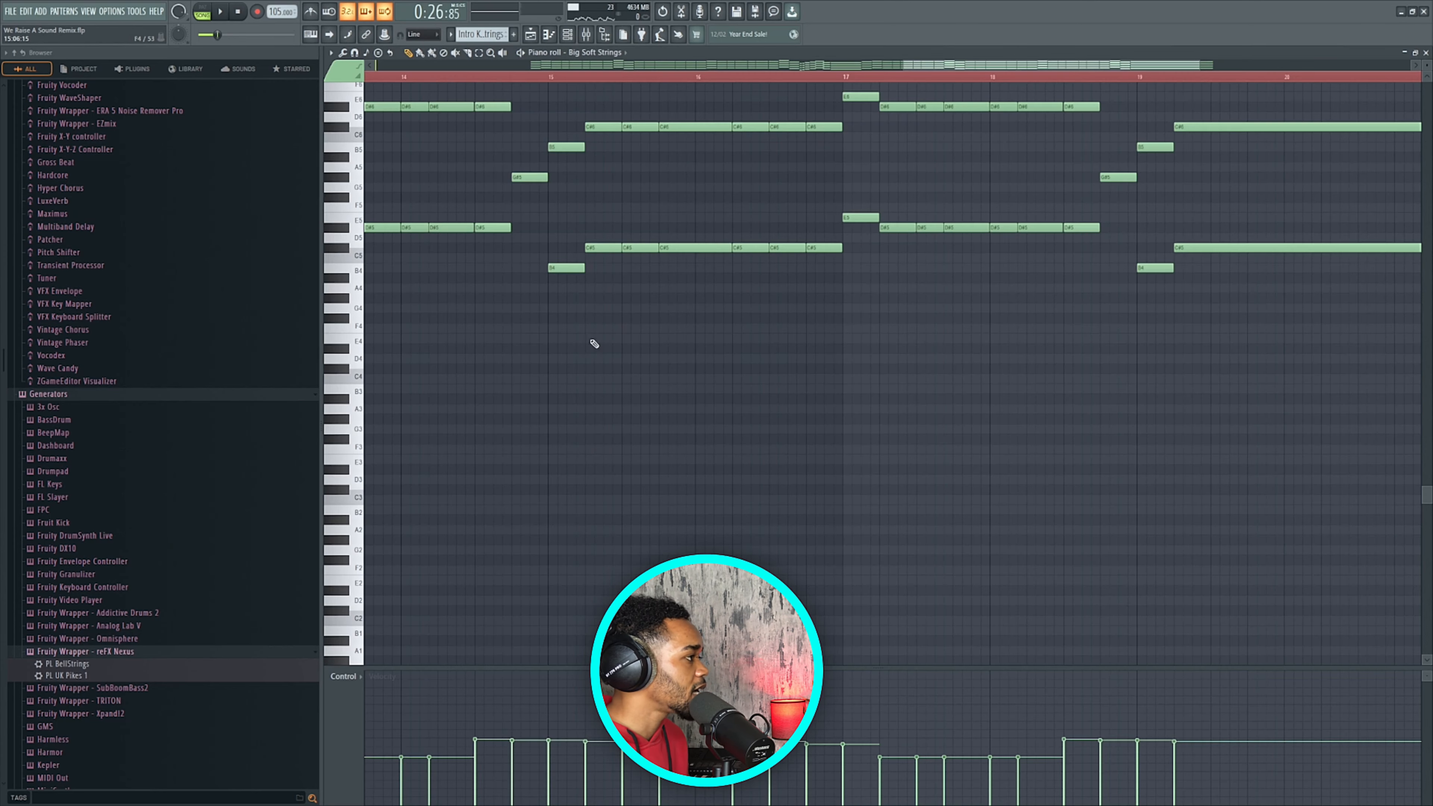
{"action": "scroll", "coordinate": [577, 359], "scroll_direction": "up", "scroll_amount": 3}
{"action": "scroll", "coordinate": [571, 361], "scroll_direction": "down", "scroll_amount": 3}
{"action": "scroll", "coordinate": [672, 389], "scroll_direction": "up", "scroll_amount": 6}
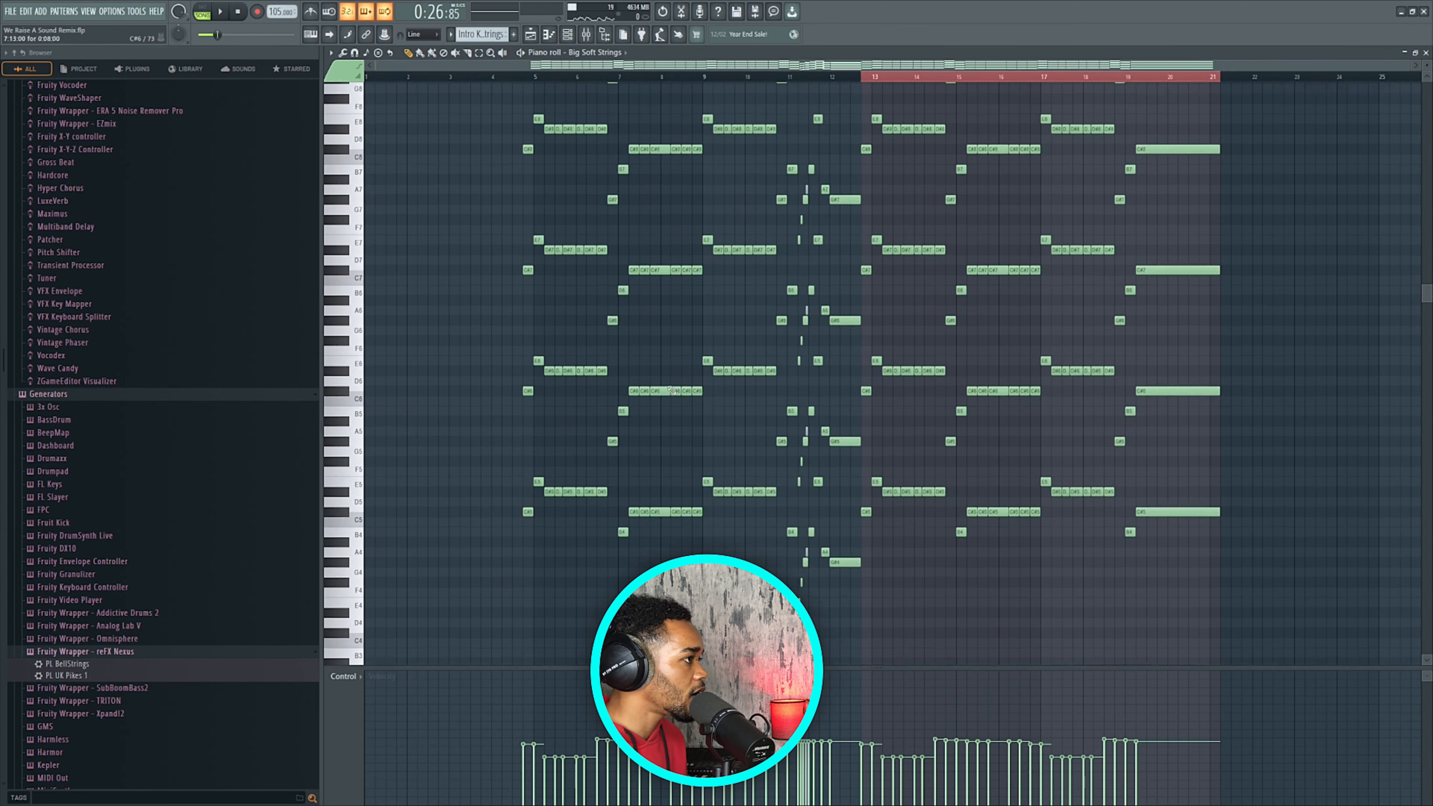
{"action": "scroll", "coordinate": [672, 389], "scroll_direction": "up", "scroll_amount": 2}
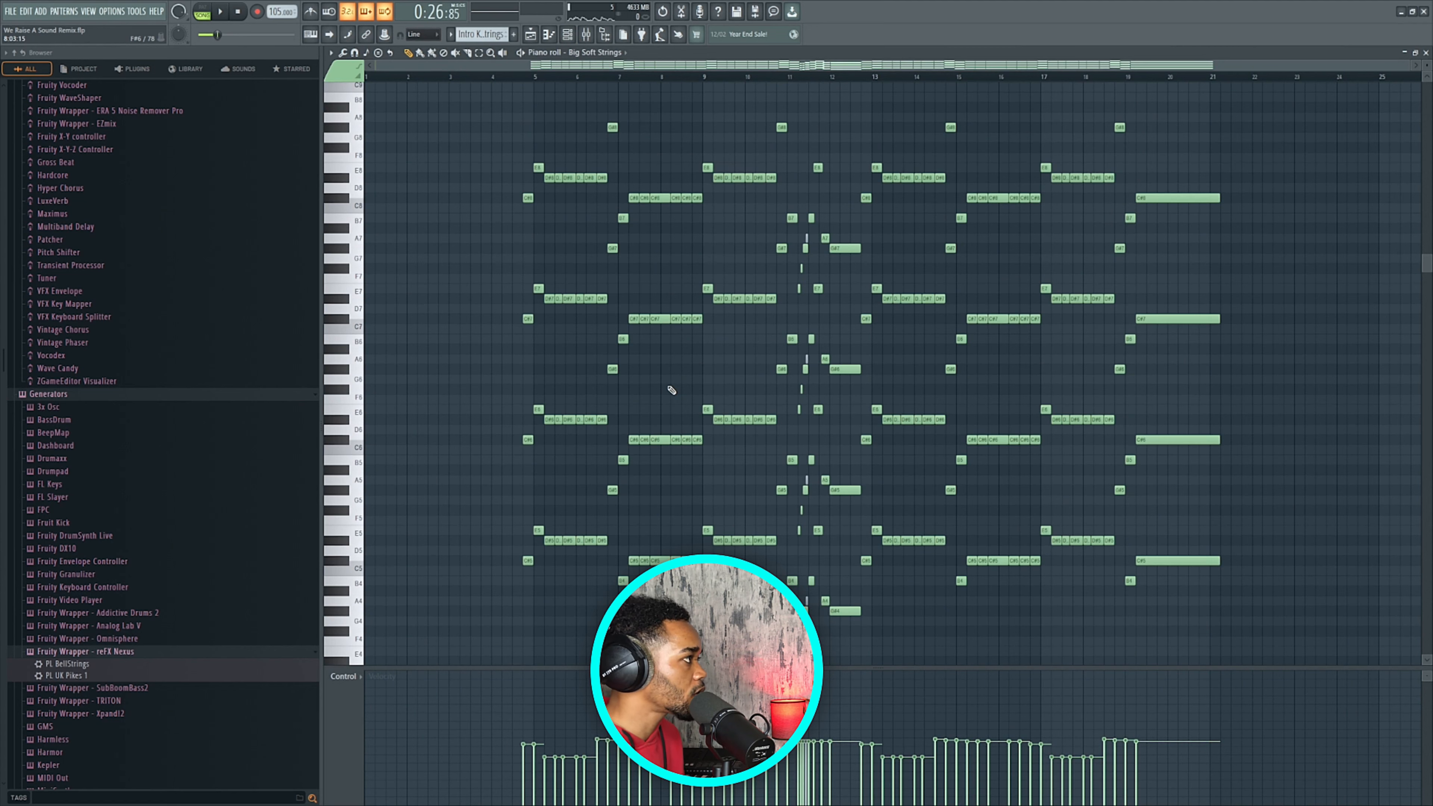
{"action": "key", "text": "F5"}
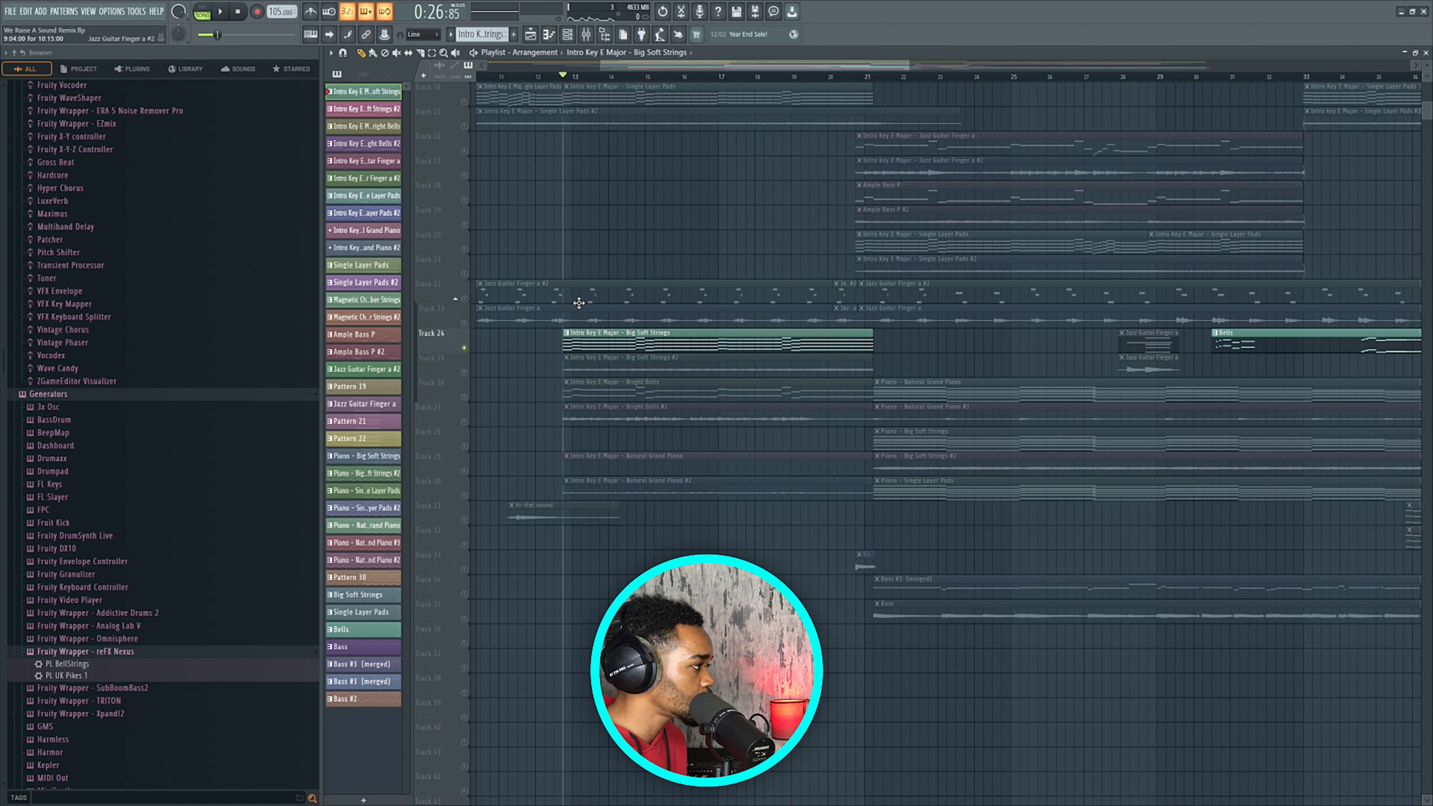
Mute the Big Soft Strings clip on Track 24 with the Mute tool, then return to Draw.
{"action": "left_click", "coordinate": [398, 53]}
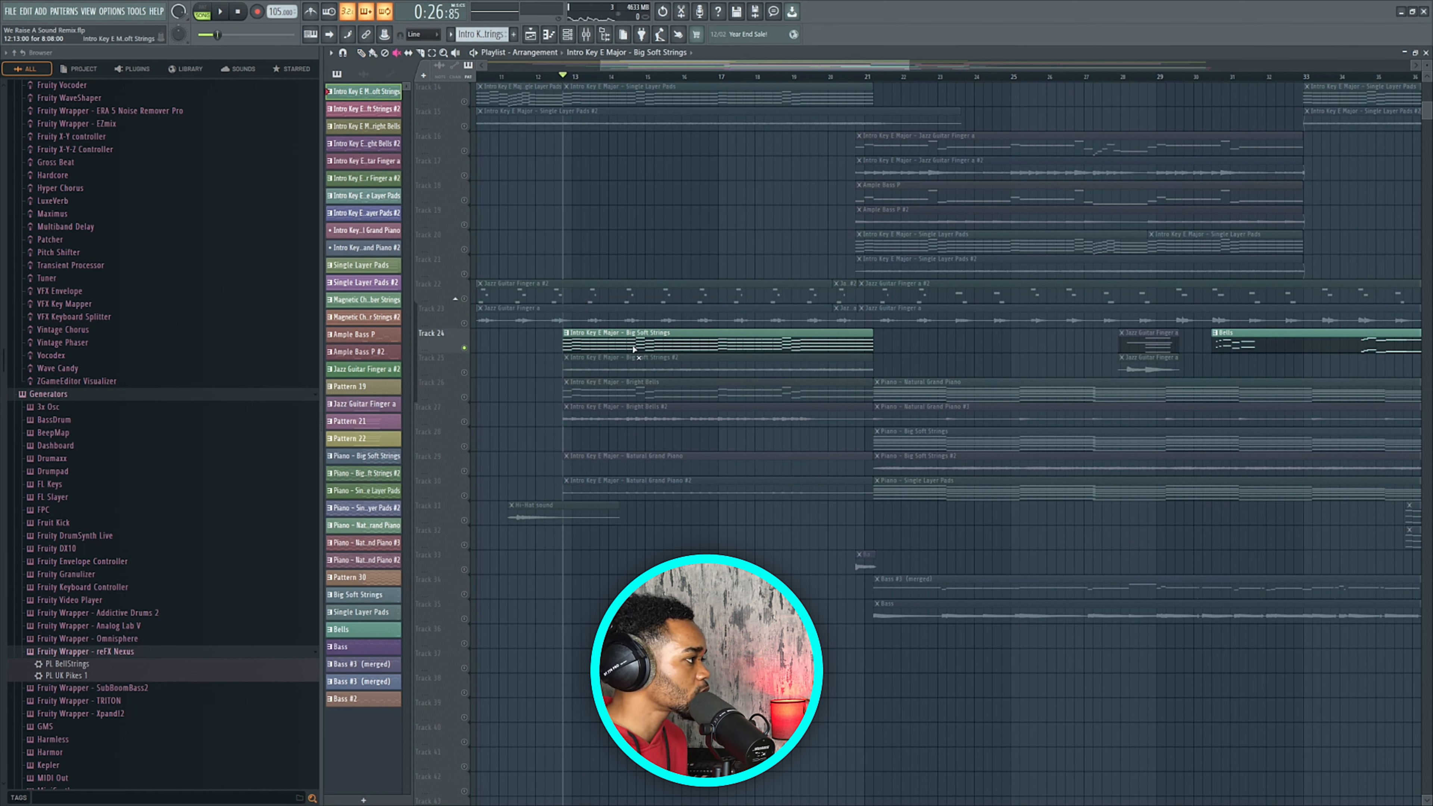
{"action": "left_click", "coordinate": [634, 348]}
{"action": "key", "text": "p"}
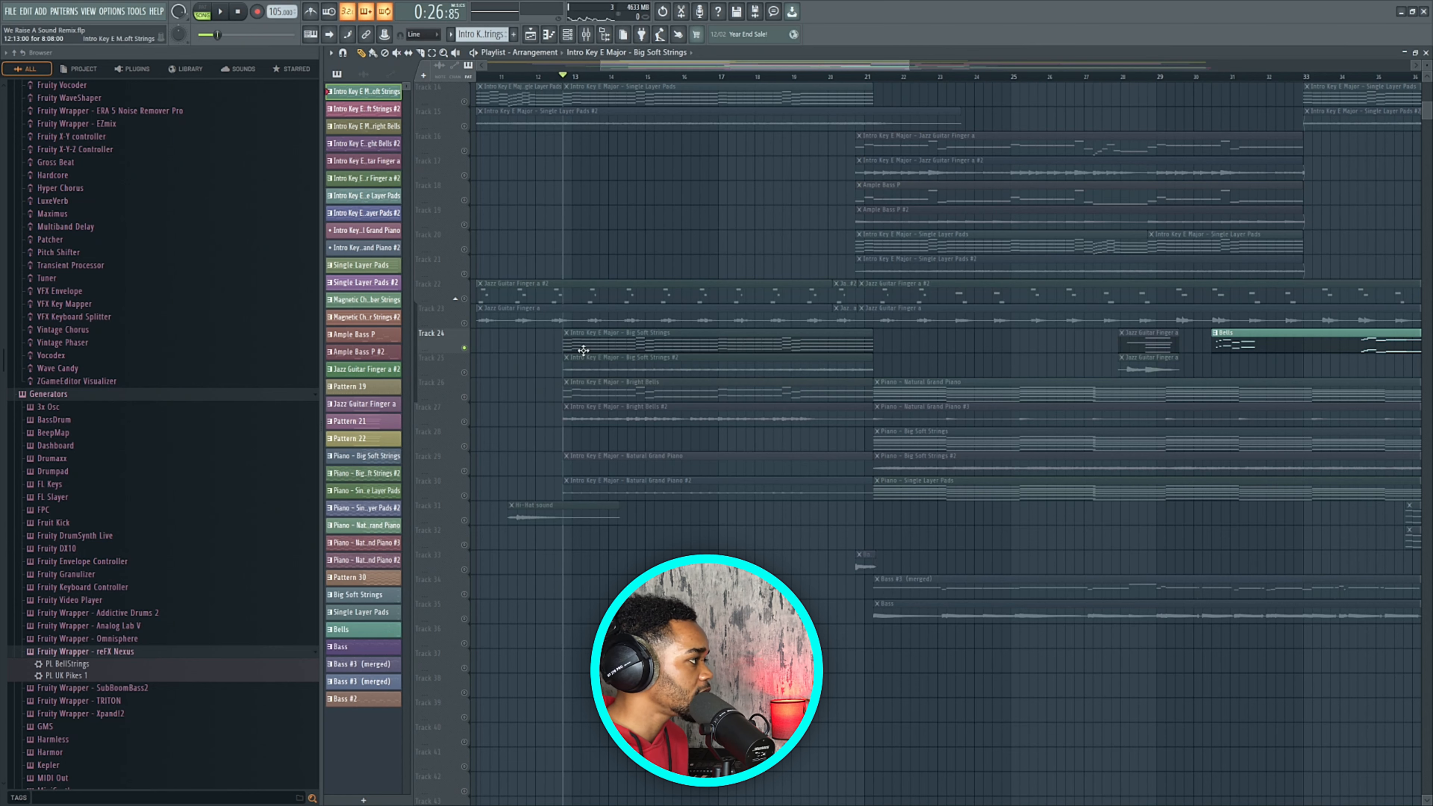
Show the Channel rack and preview the Big Soft Strings Xpand!2 instrument window.
{"action": "left_click", "coordinate": [567, 34]}
{"action": "left_click_drag", "start_coordinate": [1134, 398], "coordinate": [1049, 307]}
{"action": "left_click", "coordinate": [928, 453]}
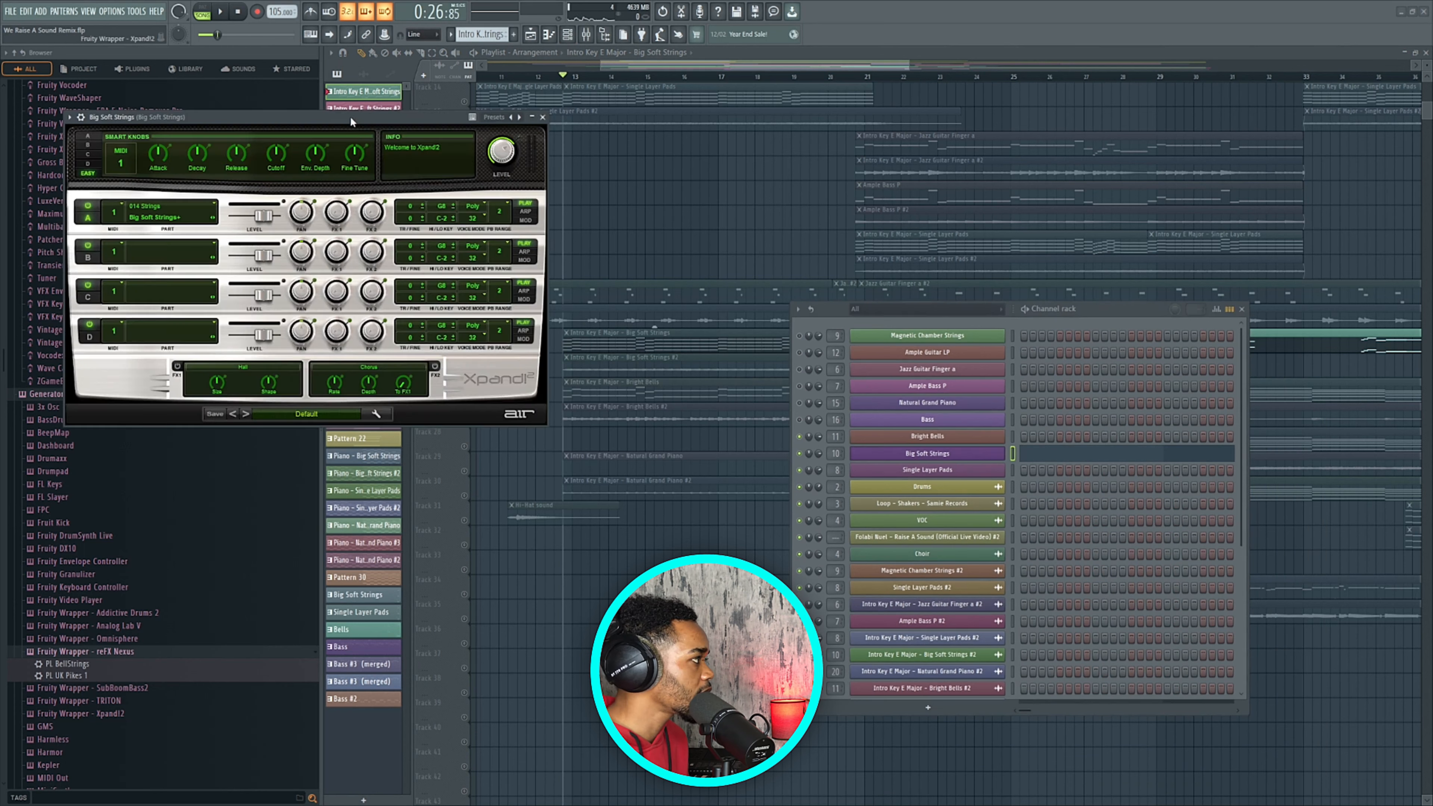
{"action": "left_click_drag", "start_coordinate": [351, 115], "coordinate": [458, 154]}
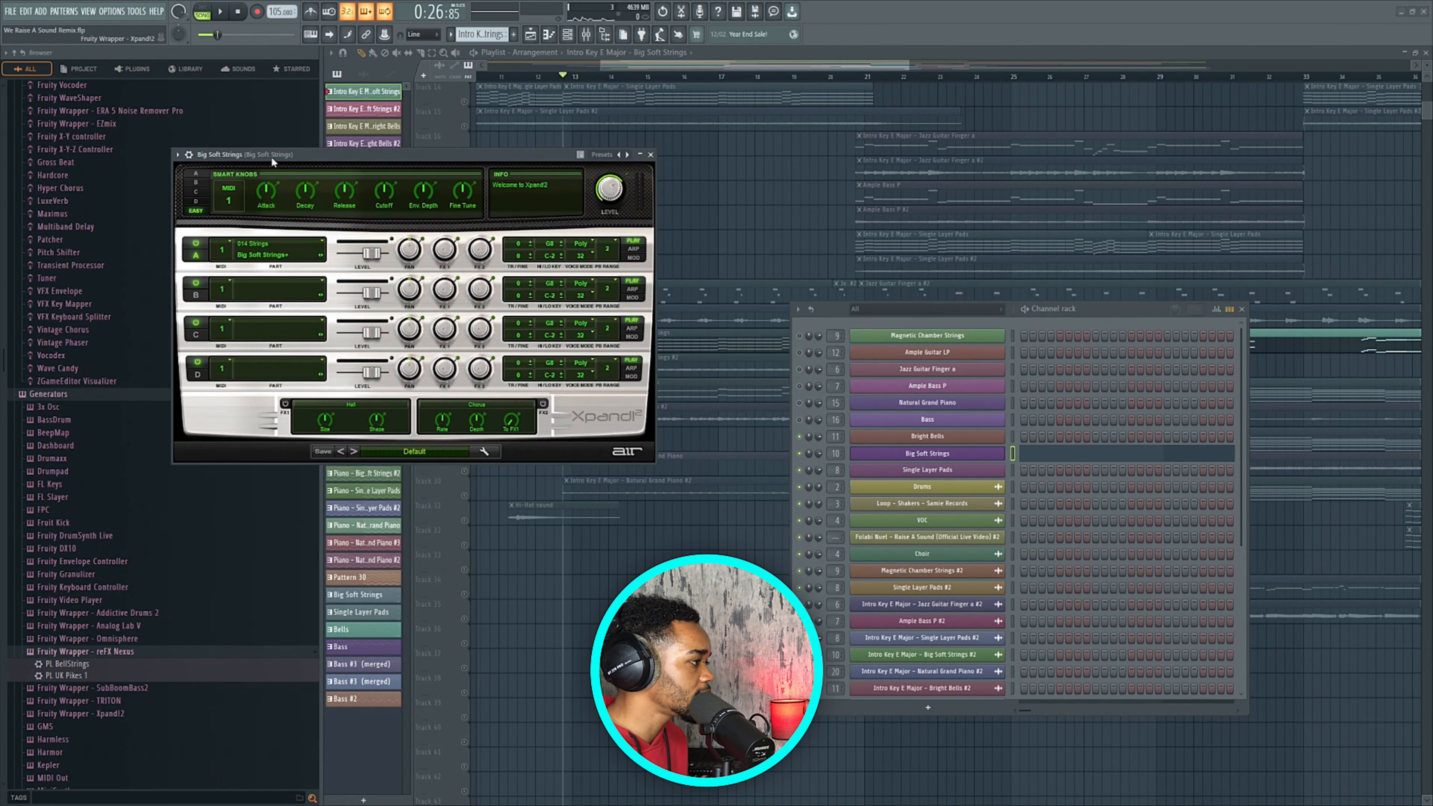
{"action": "left_click_drag", "start_coordinate": [272, 162], "coordinate": [287, 157]}
{"action": "left_click", "coordinate": [666, 154]}
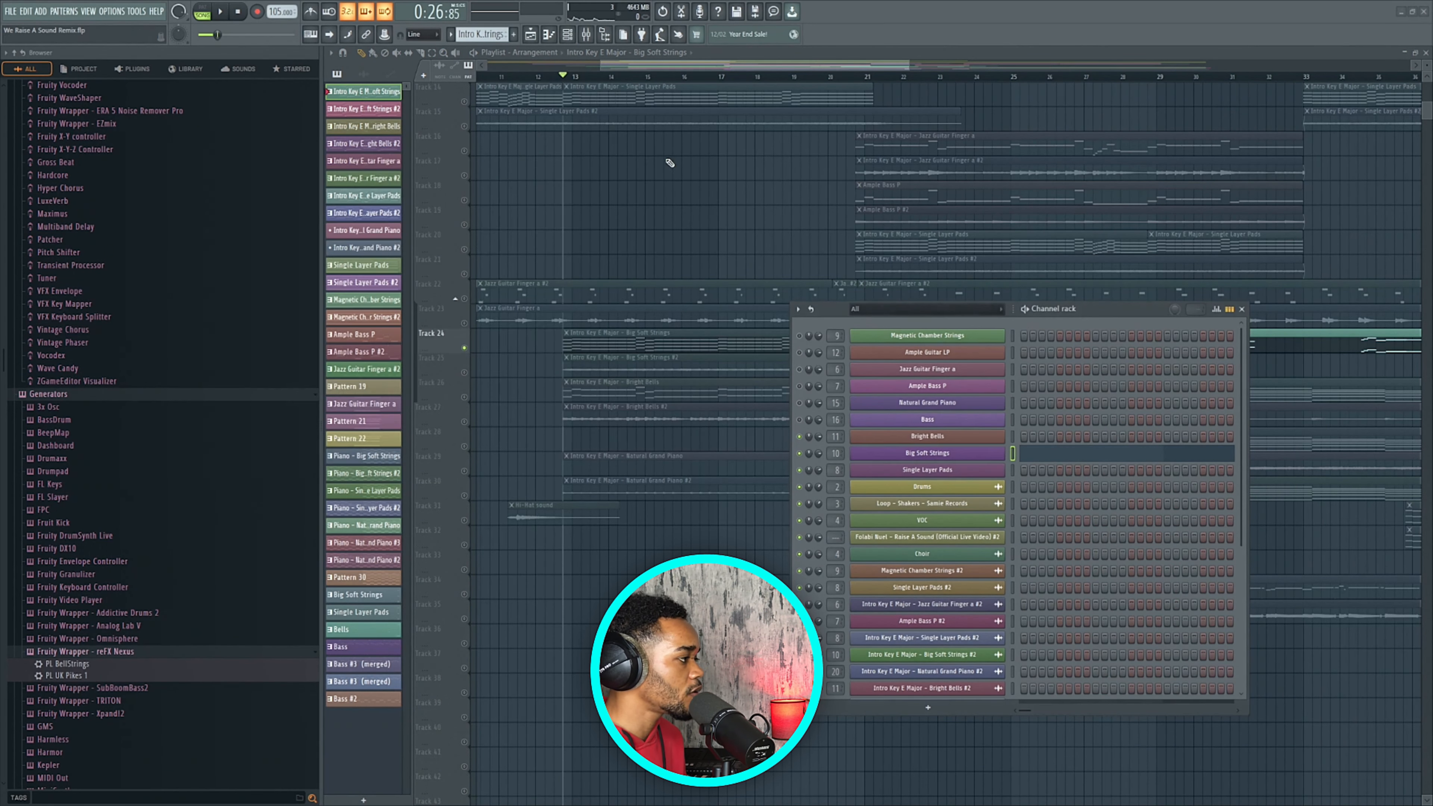
{"action": "scroll", "coordinate": [566, 499], "scroll_direction": "down", "scroll_amount": 4}
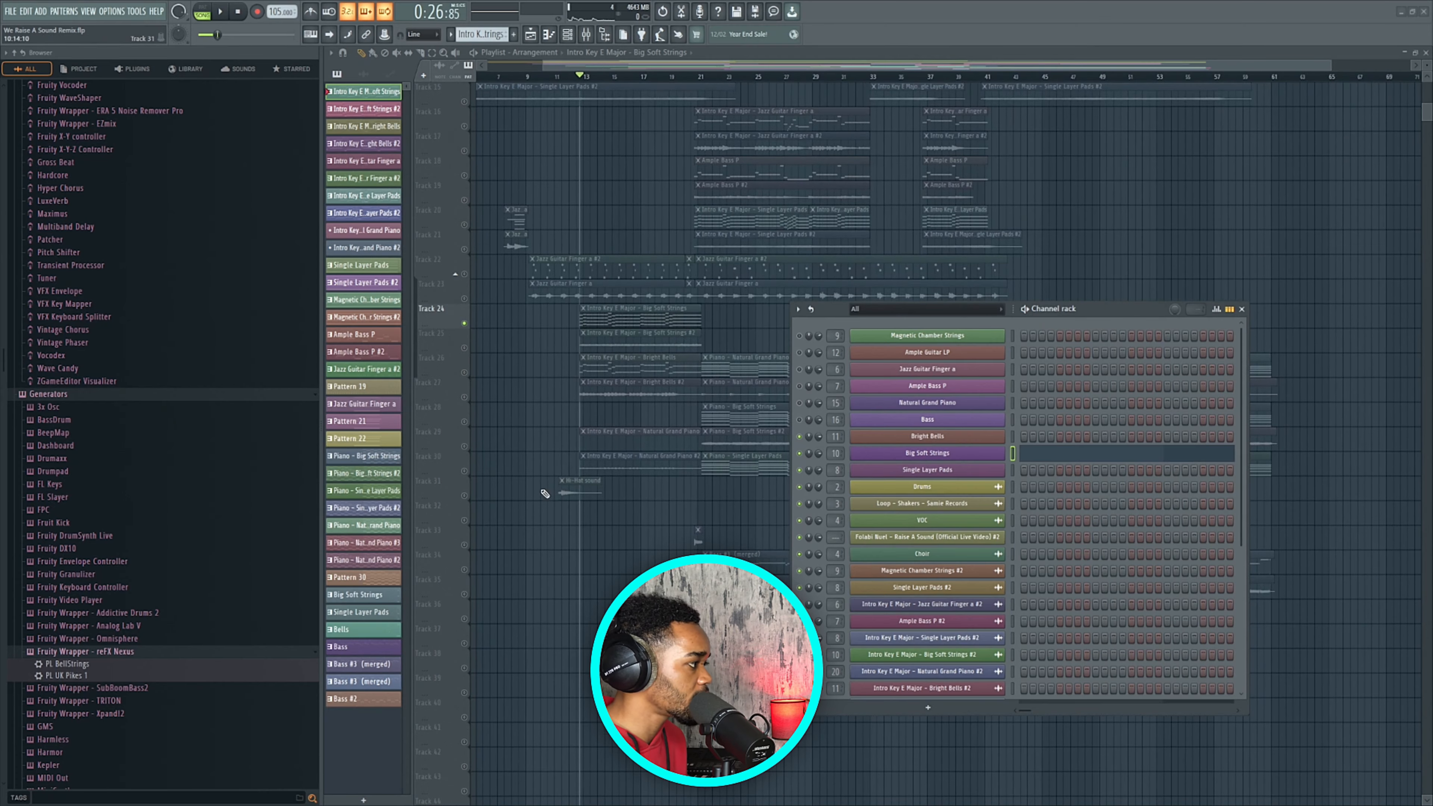
{"action": "scroll", "coordinate": [542, 282], "scroll_direction": "up", "scroll_amount": 4}
Play the arrangement from bar 11, stop, and close the Channel rack.
{"action": "left_click", "coordinate": [605, 83]}
{"action": "key", "text": "space"}
{"action": "scroll", "coordinate": [573, 381], "scroll_direction": "down", "scroll_amount": 5}
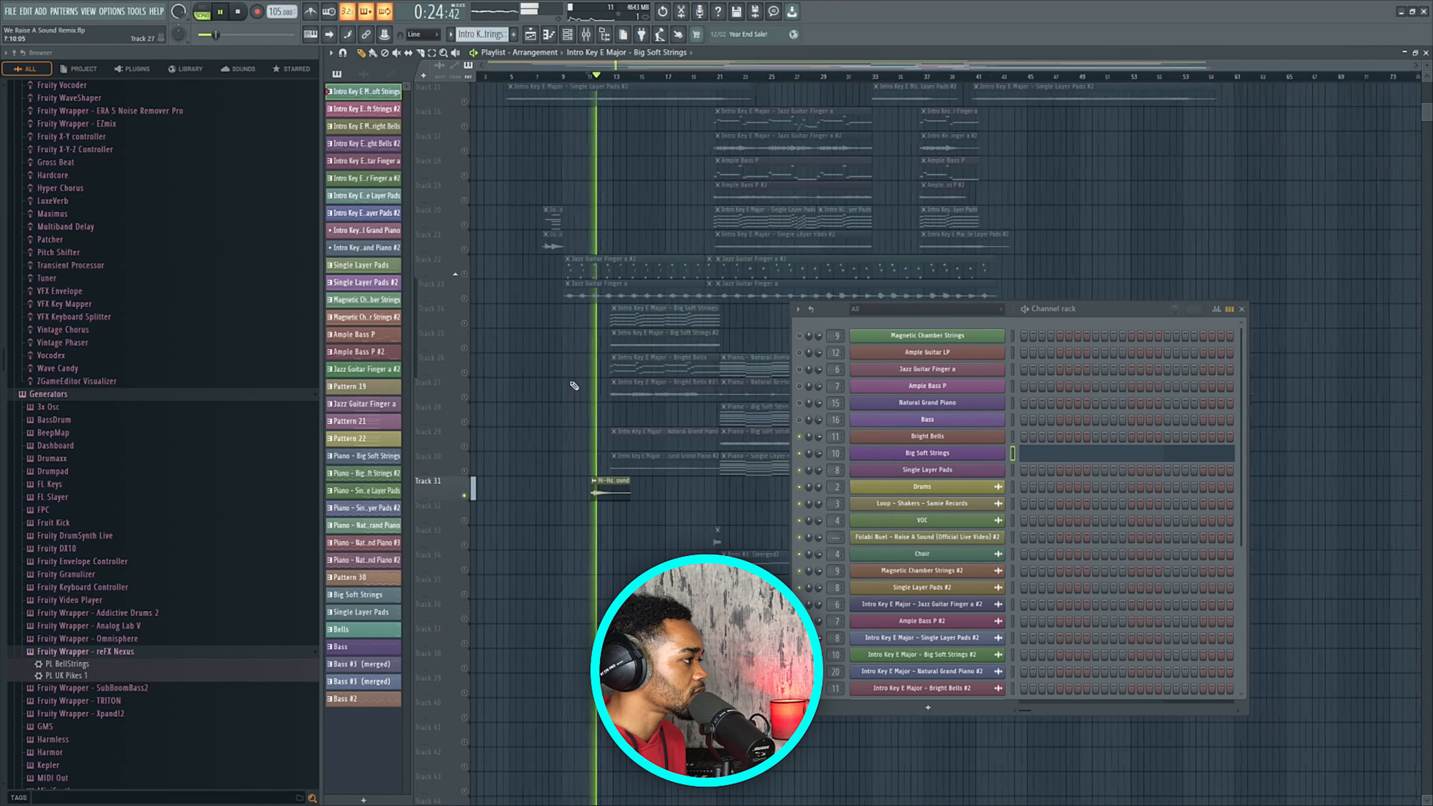
{"action": "key", "text": "space"}
{"action": "left_click", "coordinate": [1242, 309]}
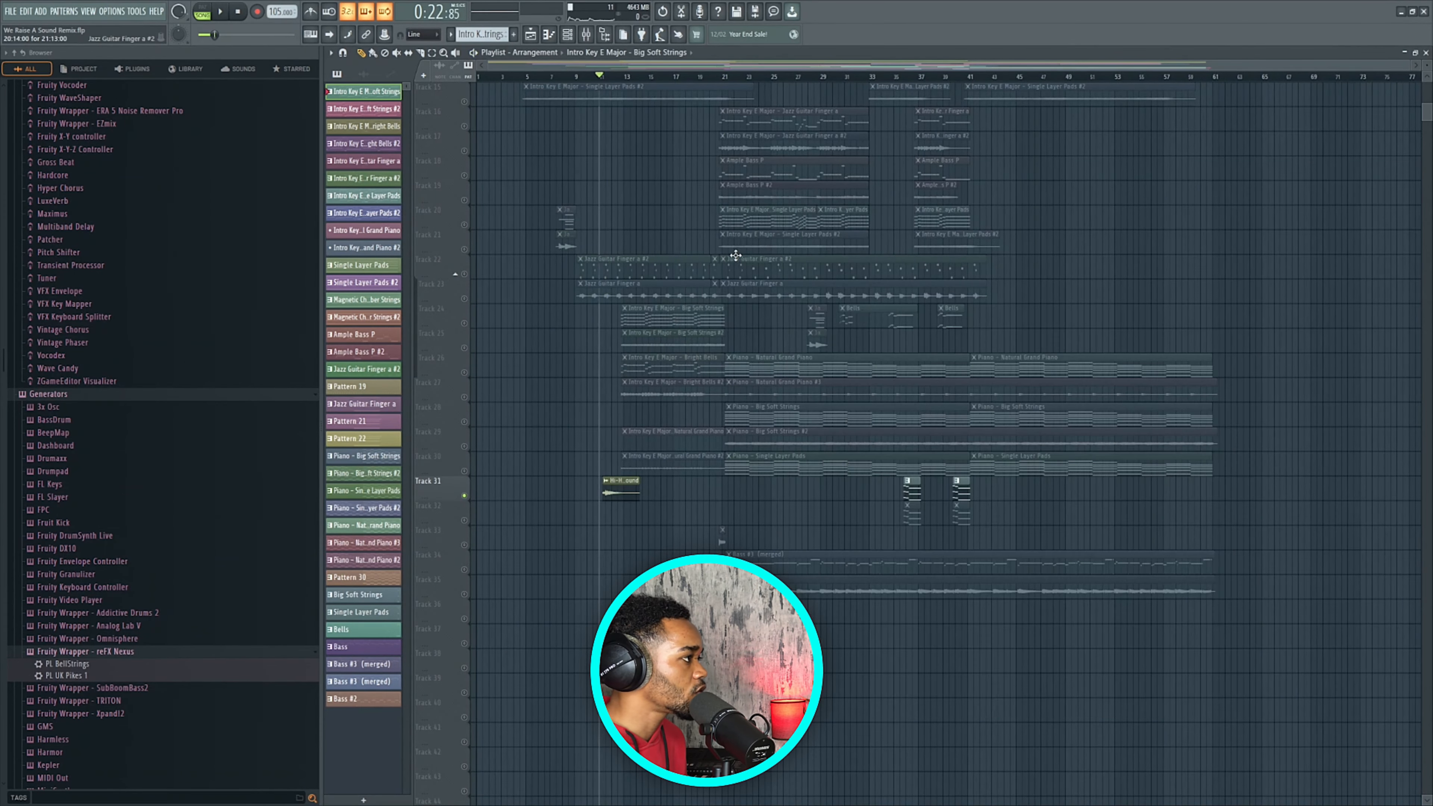
{"action": "scroll", "coordinate": [694, 138], "scroll_direction": "up", "scroll_amount": 4}
{"action": "scroll", "coordinate": [650, 255], "scroll_direction": "down", "scroll_amount": 4}
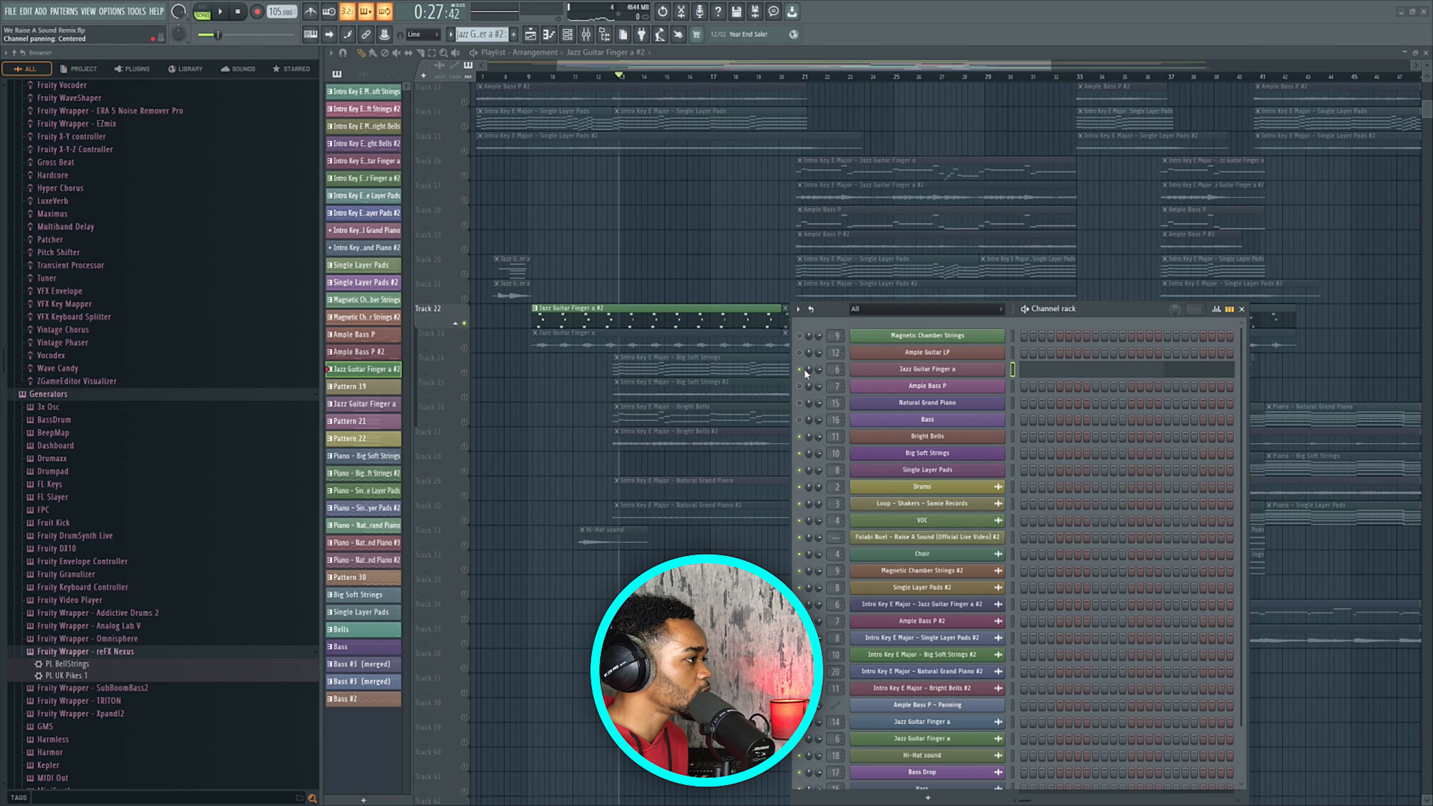
Reposition the Channel rack, play the arrangement, and preview the Jazz Guitar Finger a Omnisphere window.
{"action": "left_click_drag", "start_coordinate": [1078, 312], "coordinate": [1143, 302]}
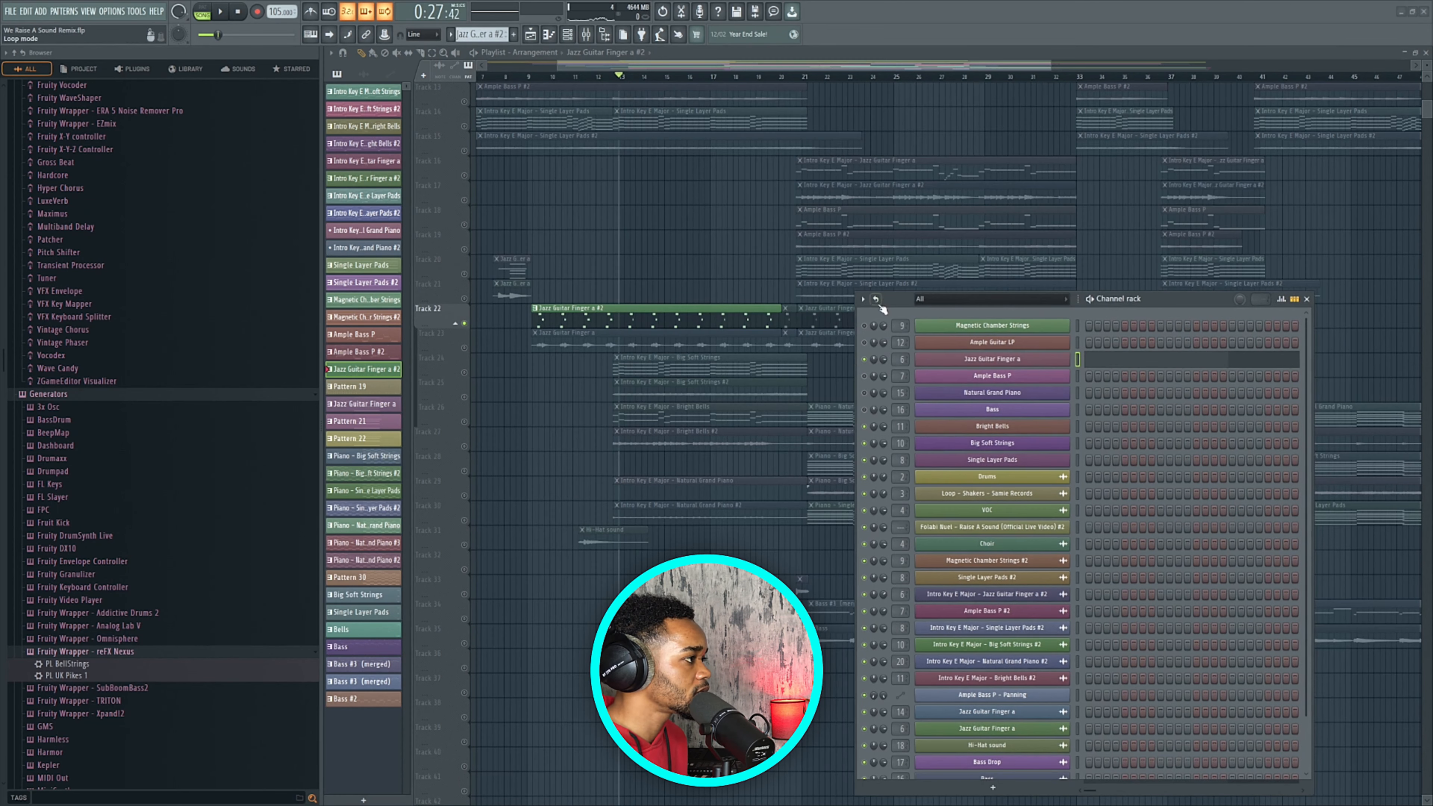
{"action": "left_click", "coordinate": [726, 316]}
{"action": "key", "text": "space"}
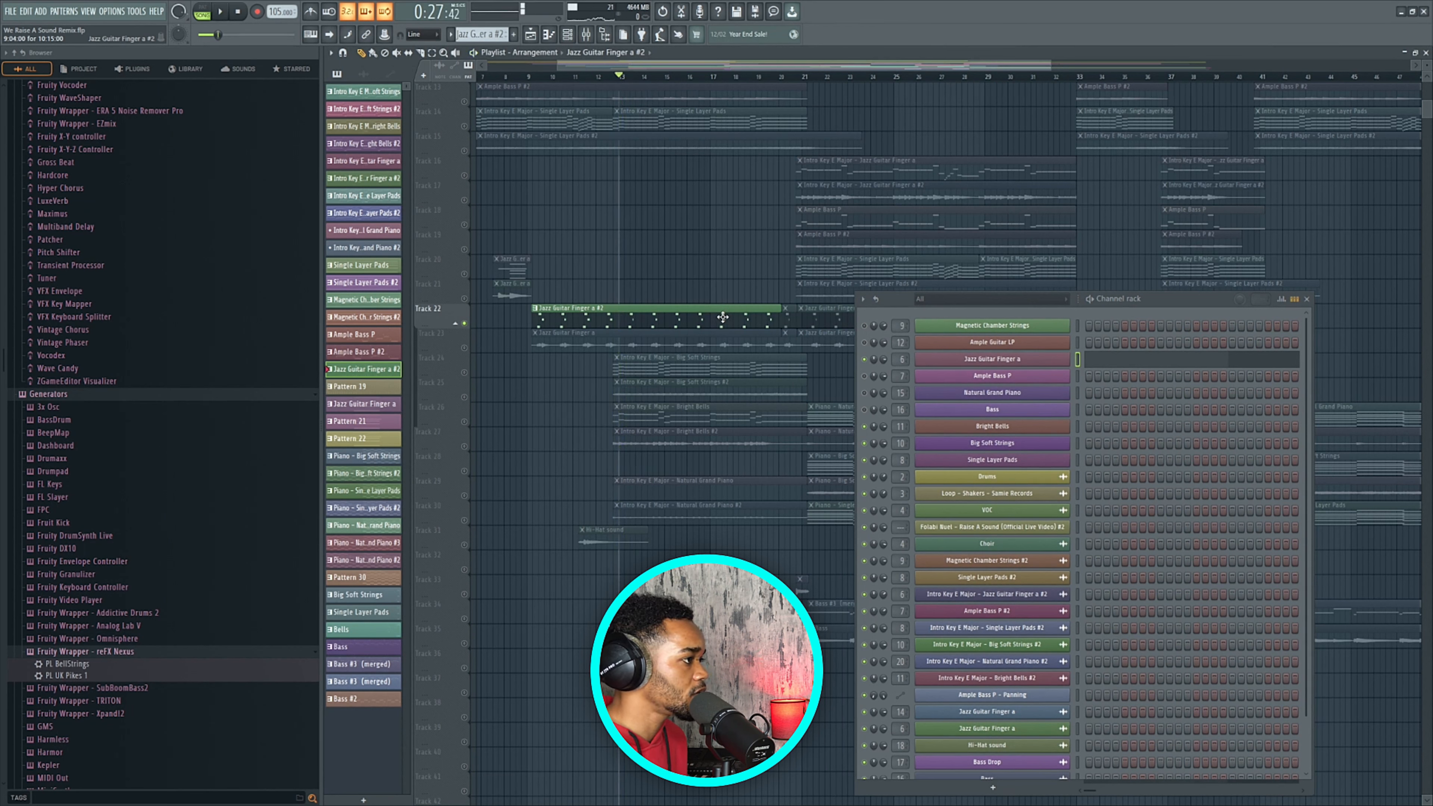
{"action": "left_click", "coordinate": [1019, 362]}
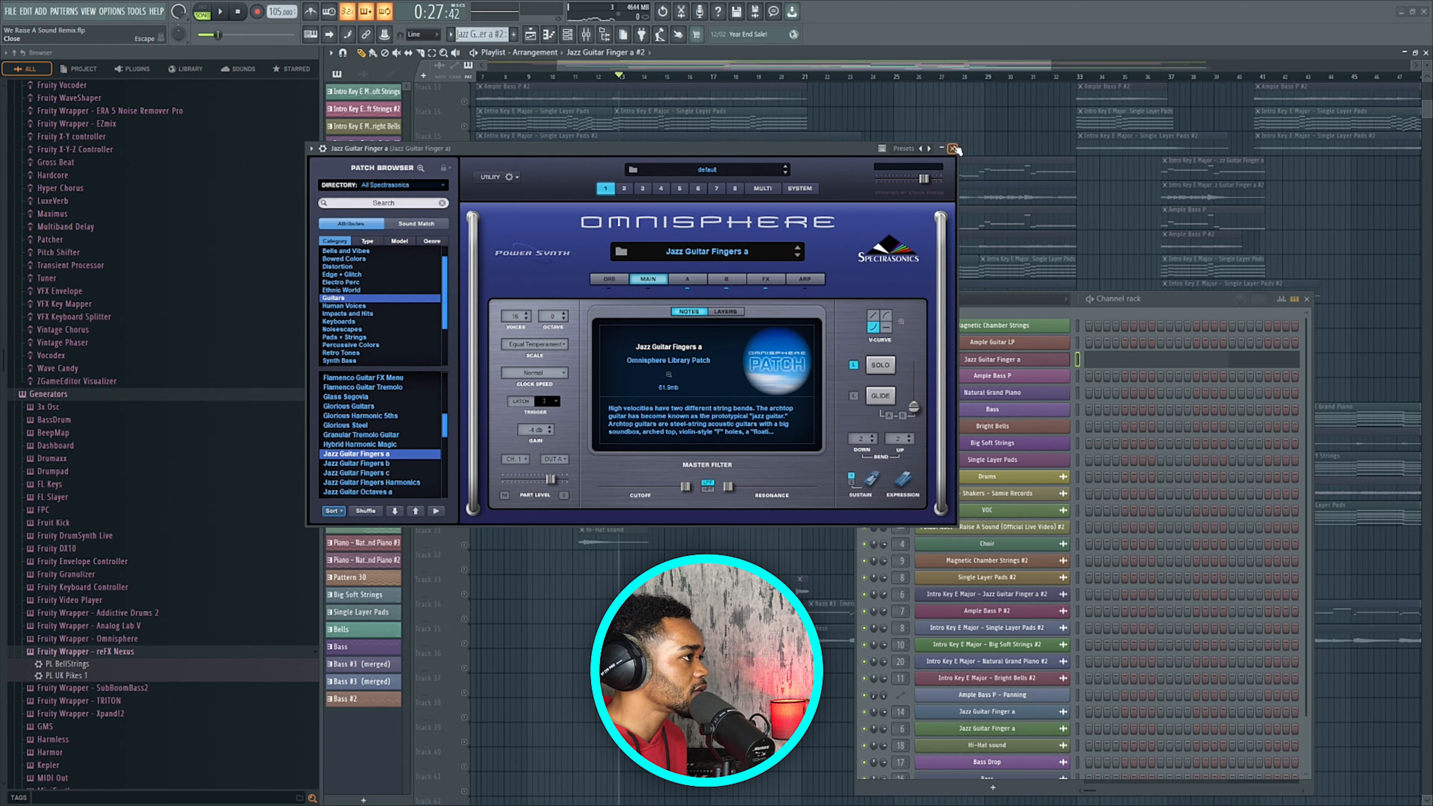
{"action": "left_click", "coordinate": [954, 149]}
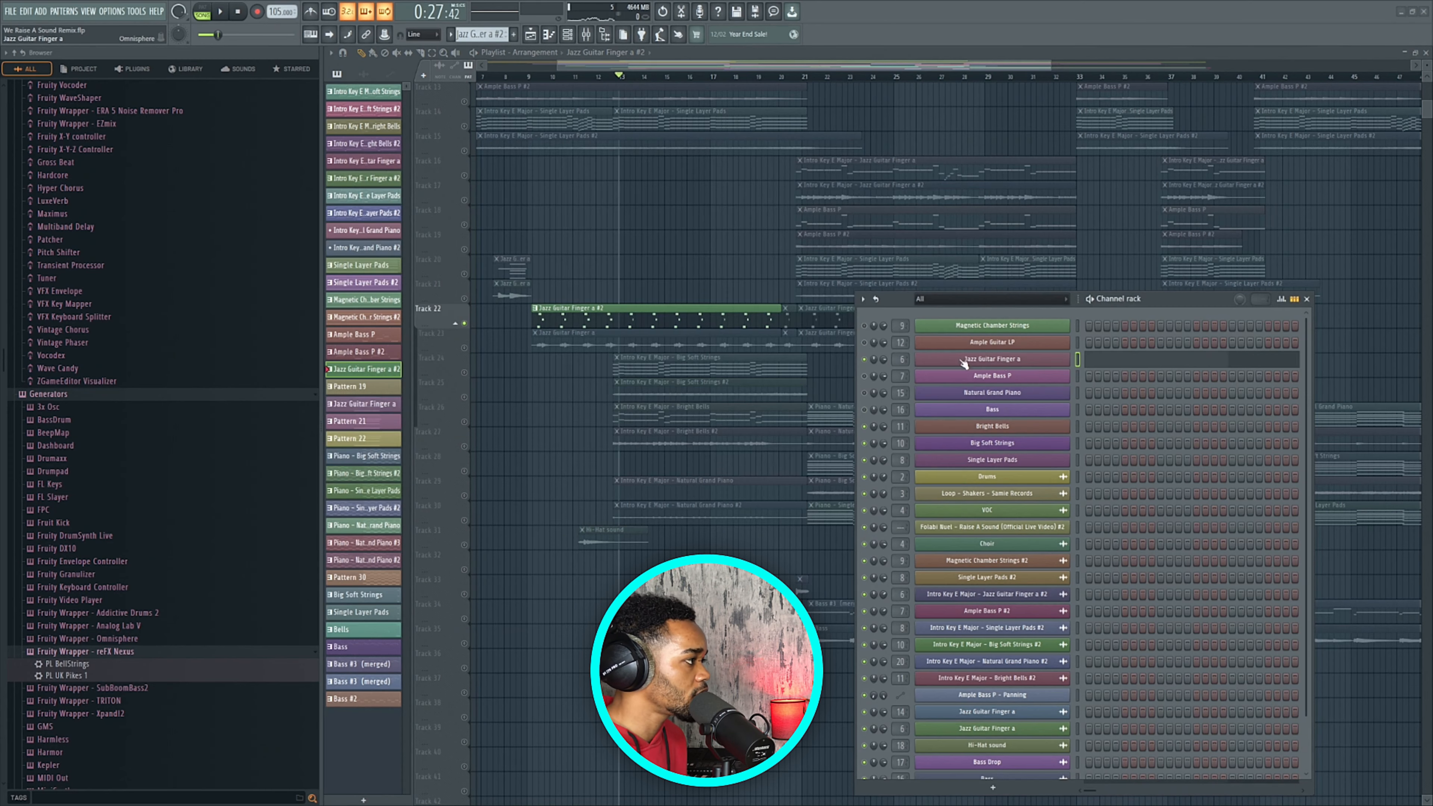
Audition notes in the Jazz Guitar Finger a #2 piano roll, add and delete a trial A#5, return to Playlist.
{"action": "double_click", "coordinate": [634, 312]}
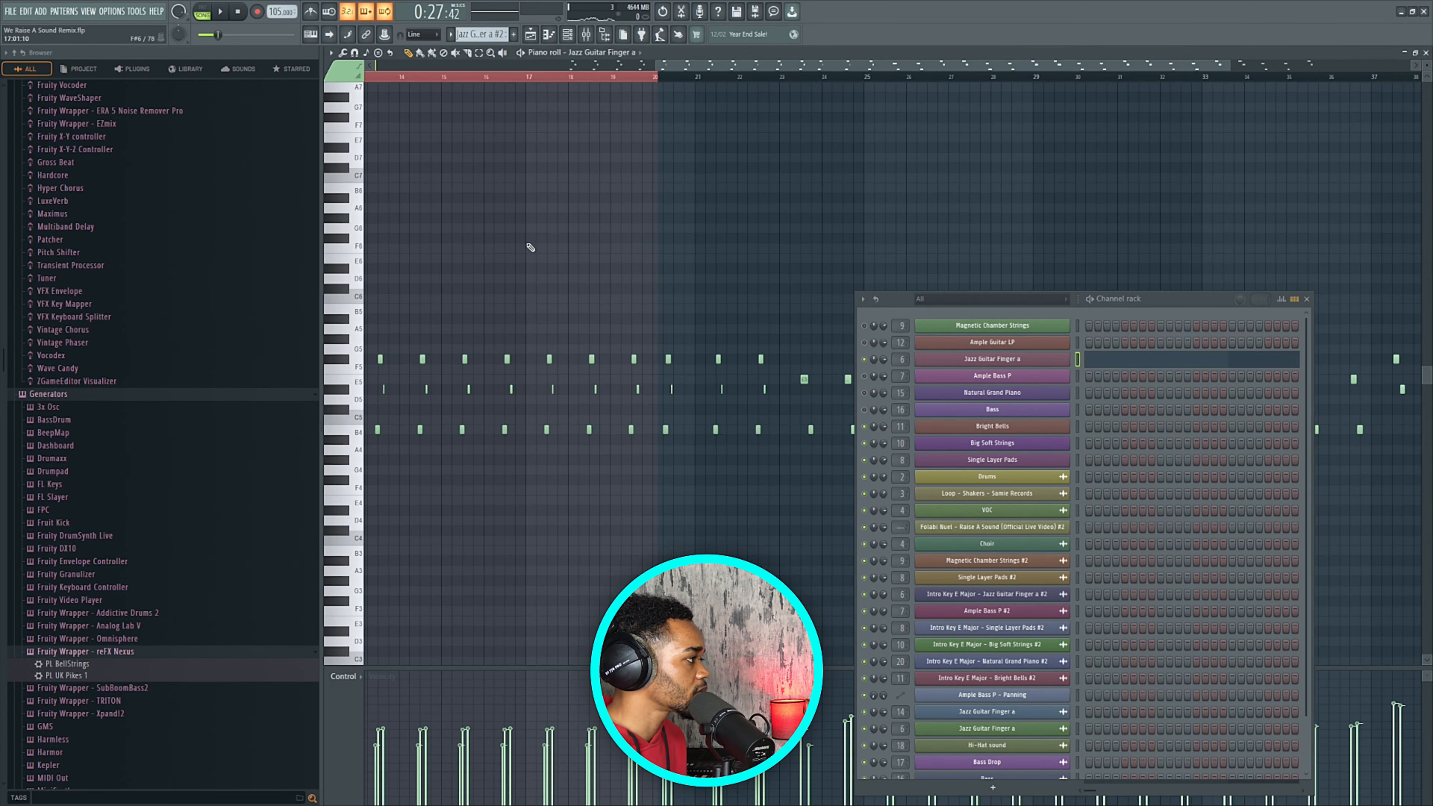
{"action": "scroll", "coordinate": [476, 326], "scroll_direction": "up", "scroll_amount": 2}
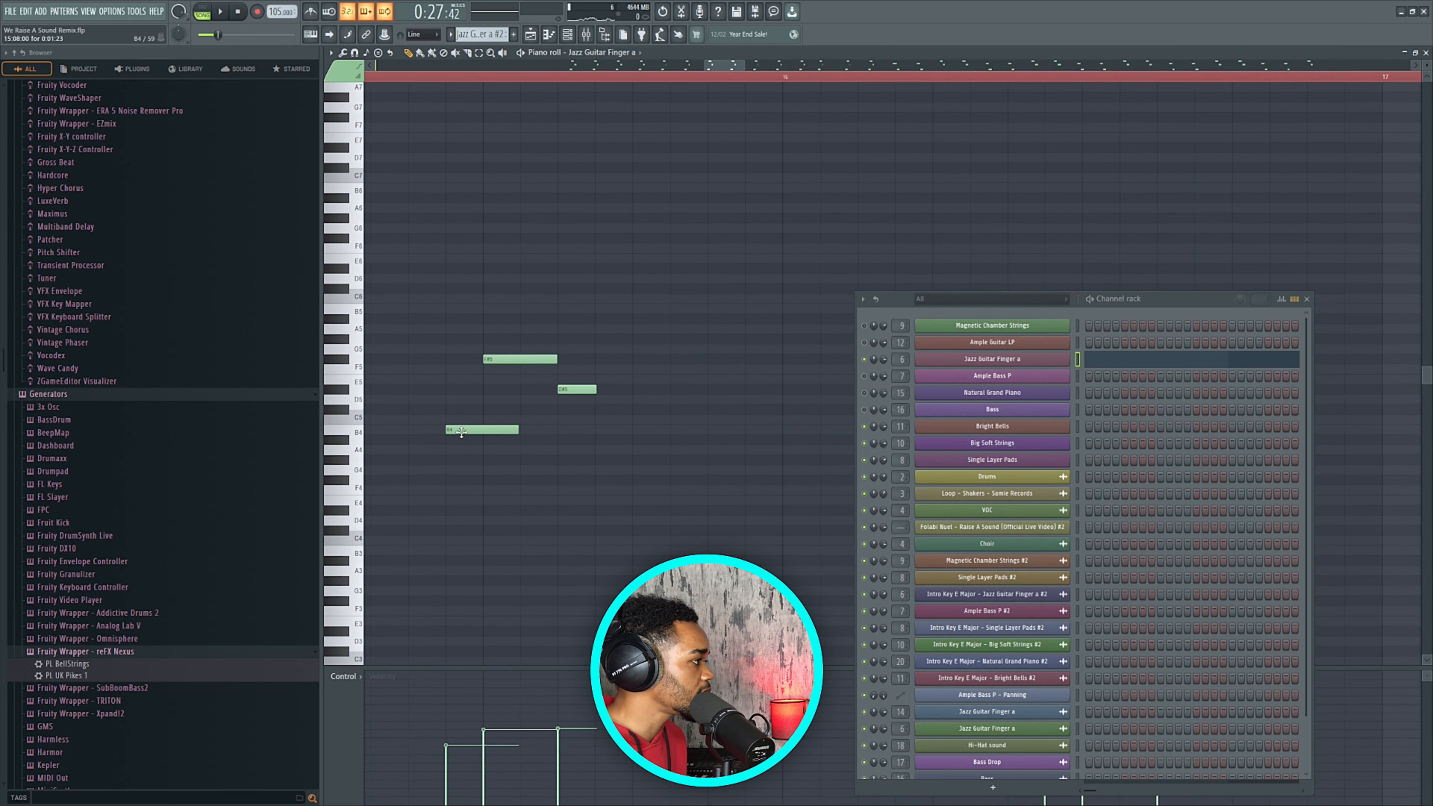
{"action": "left_click", "coordinate": [503, 361]}
{"action": "left_click", "coordinate": [564, 391]}
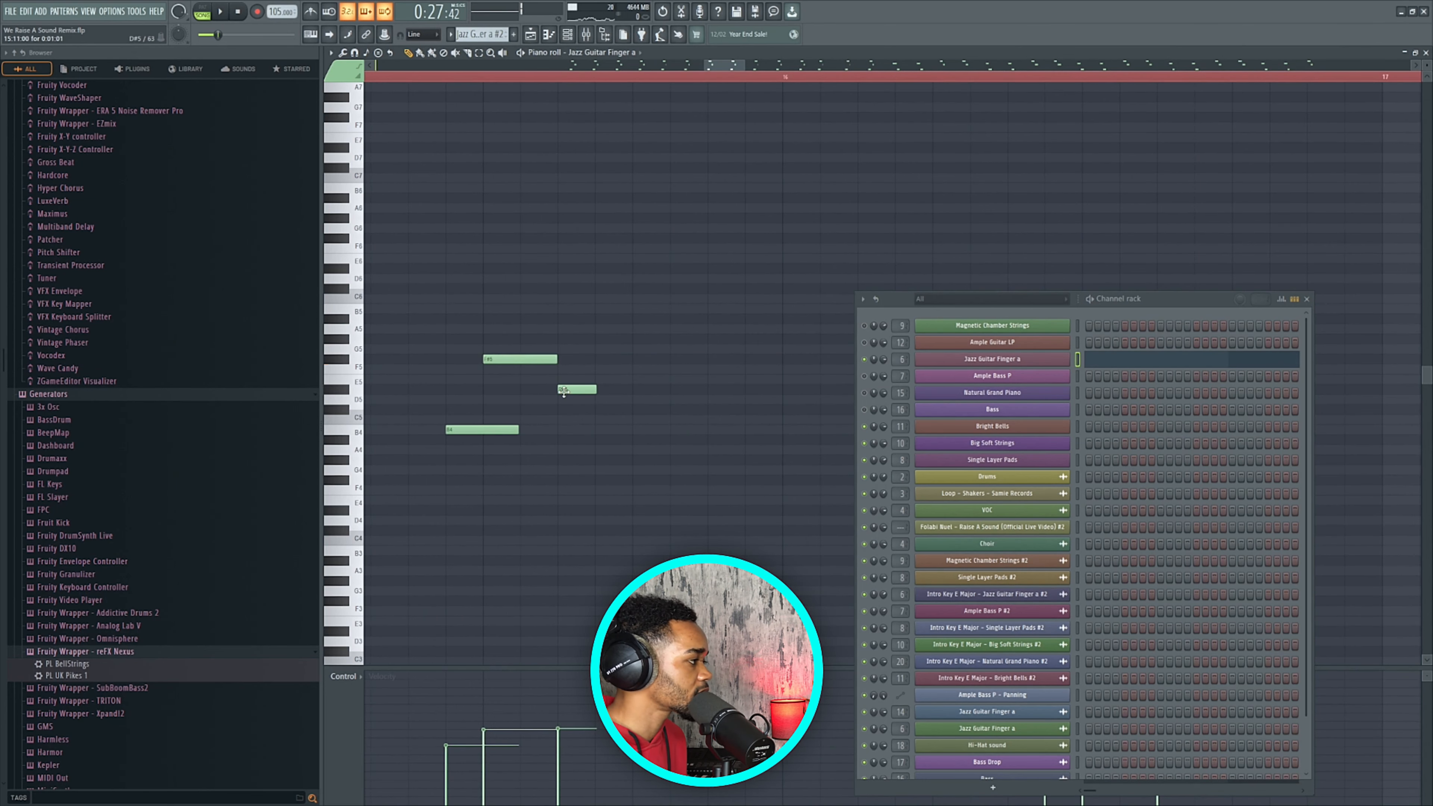
{"action": "left_click", "coordinate": [498, 319]}
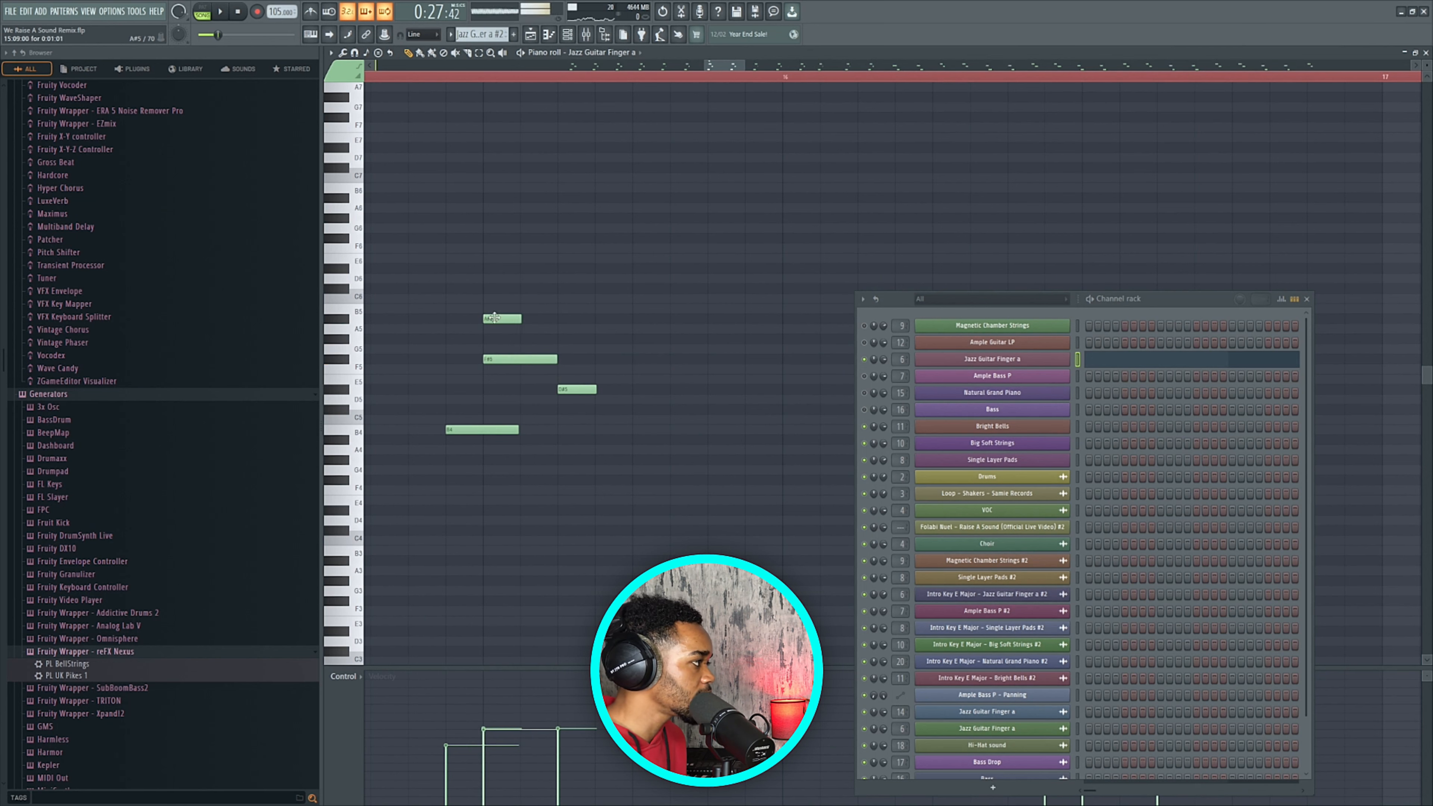
{"action": "right_click", "coordinate": [497, 320]}
{"action": "left_click", "coordinate": [530, 36]}
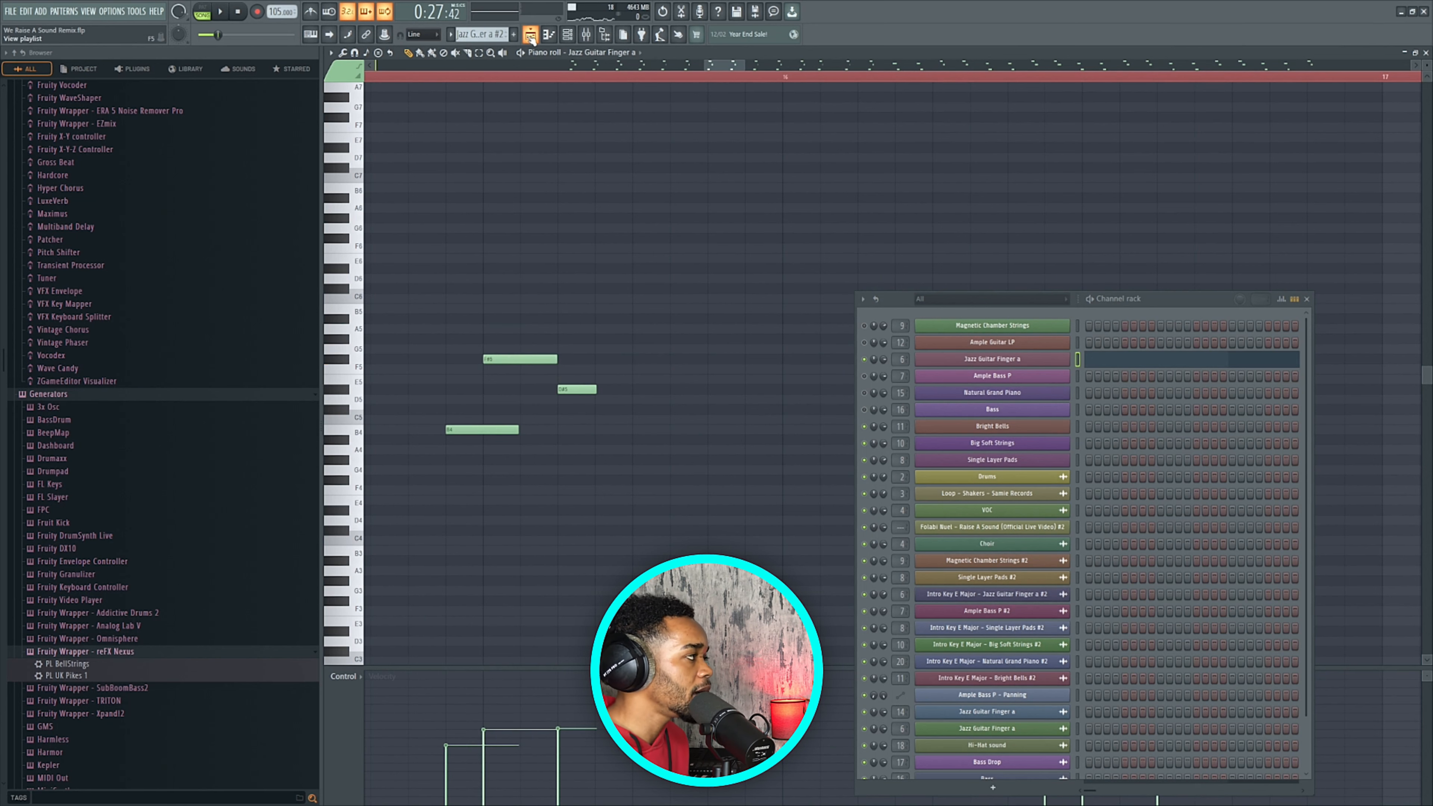
{"action": "left_click", "coordinate": [532, 37]}
{"action": "scroll", "coordinate": [609, 382], "scroll_direction": "up", "scroll_amount": 2}
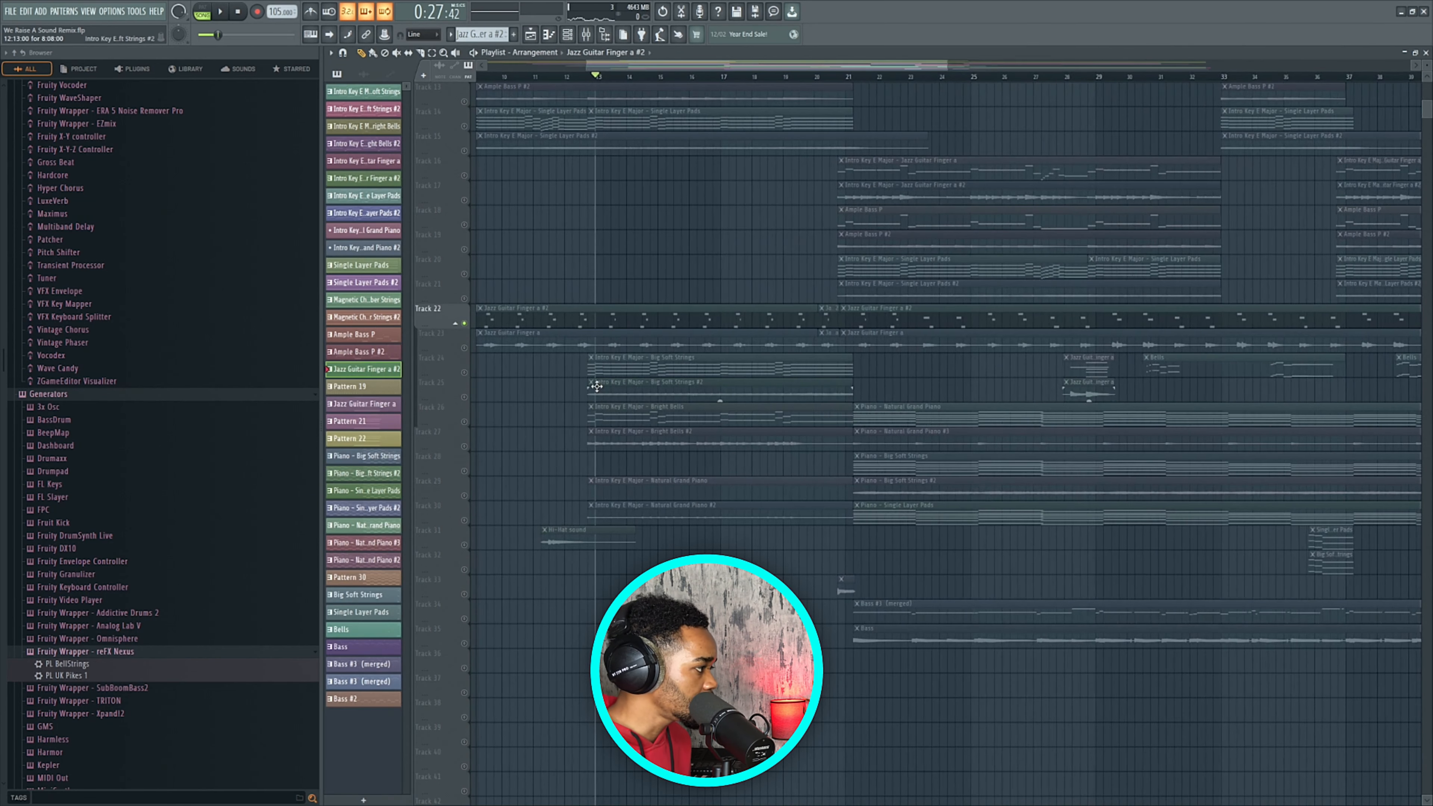
Open the Channel rack, shift it slightly left, then close it.
{"action": "scroll", "coordinate": [597, 387], "scroll_direction": "down", "scroll_amount": 2}
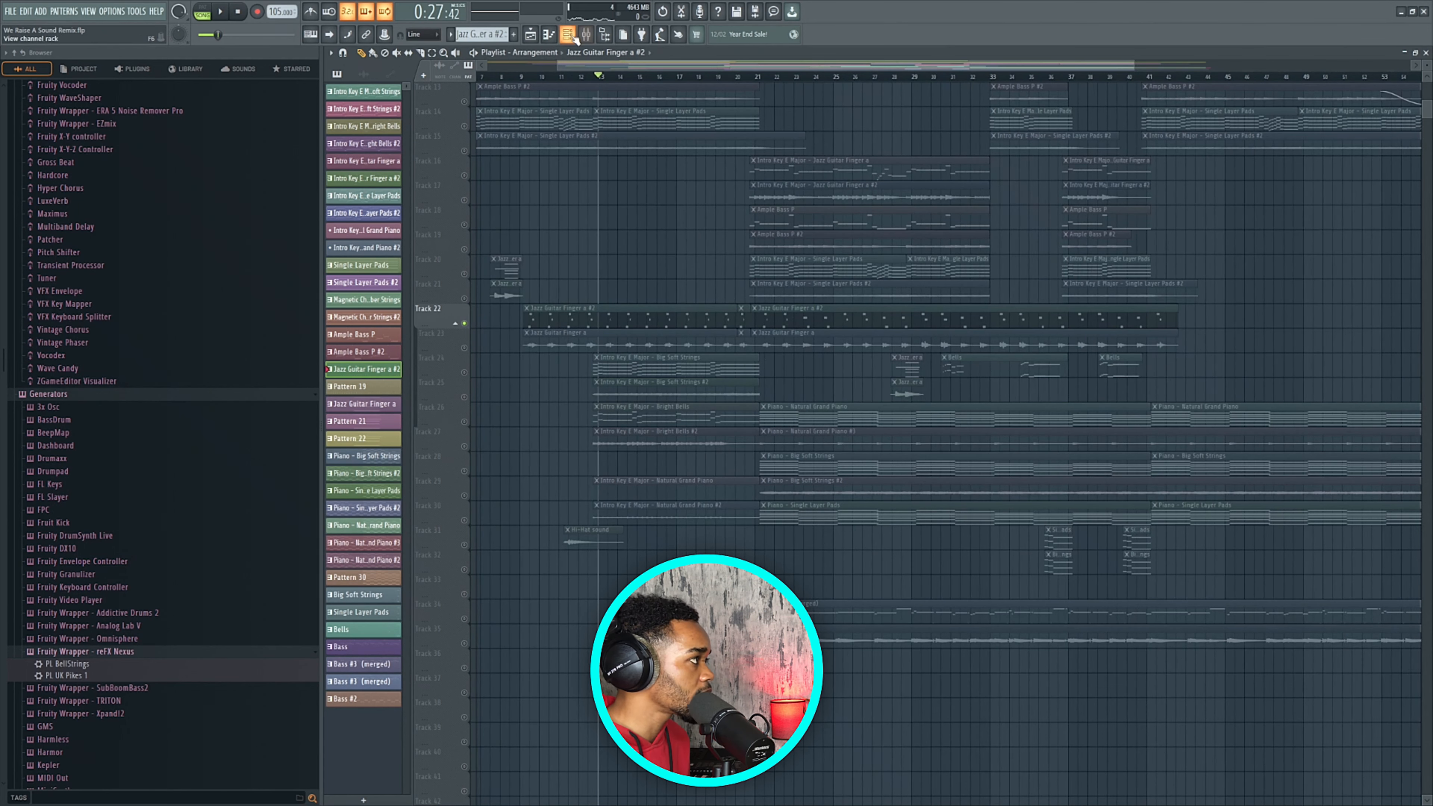
{"action": "left_click", "coordinate": [574, 37]}
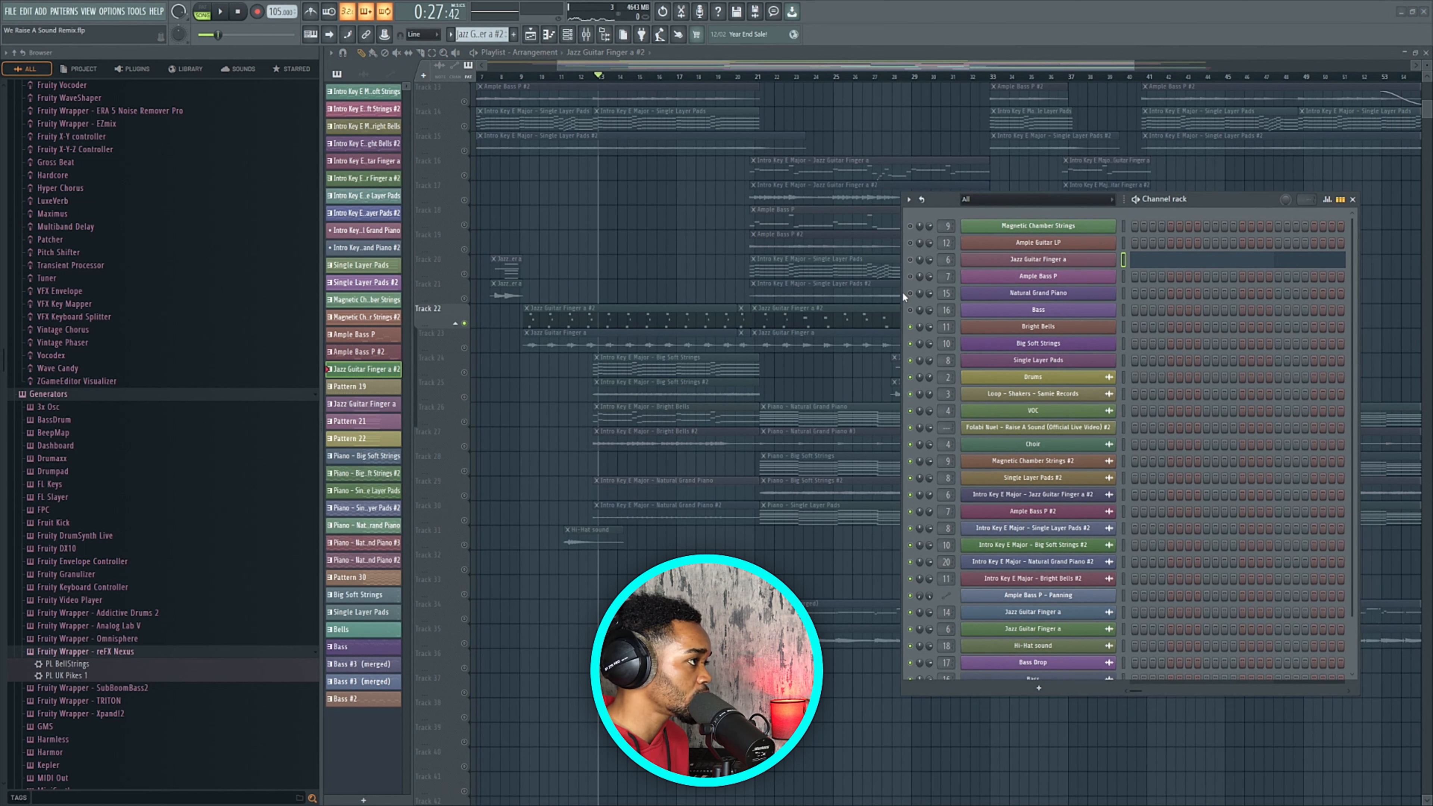
{"action": "left_click_drag", "start_coordinate": [935, 201], "coordinate": [910, 199]}
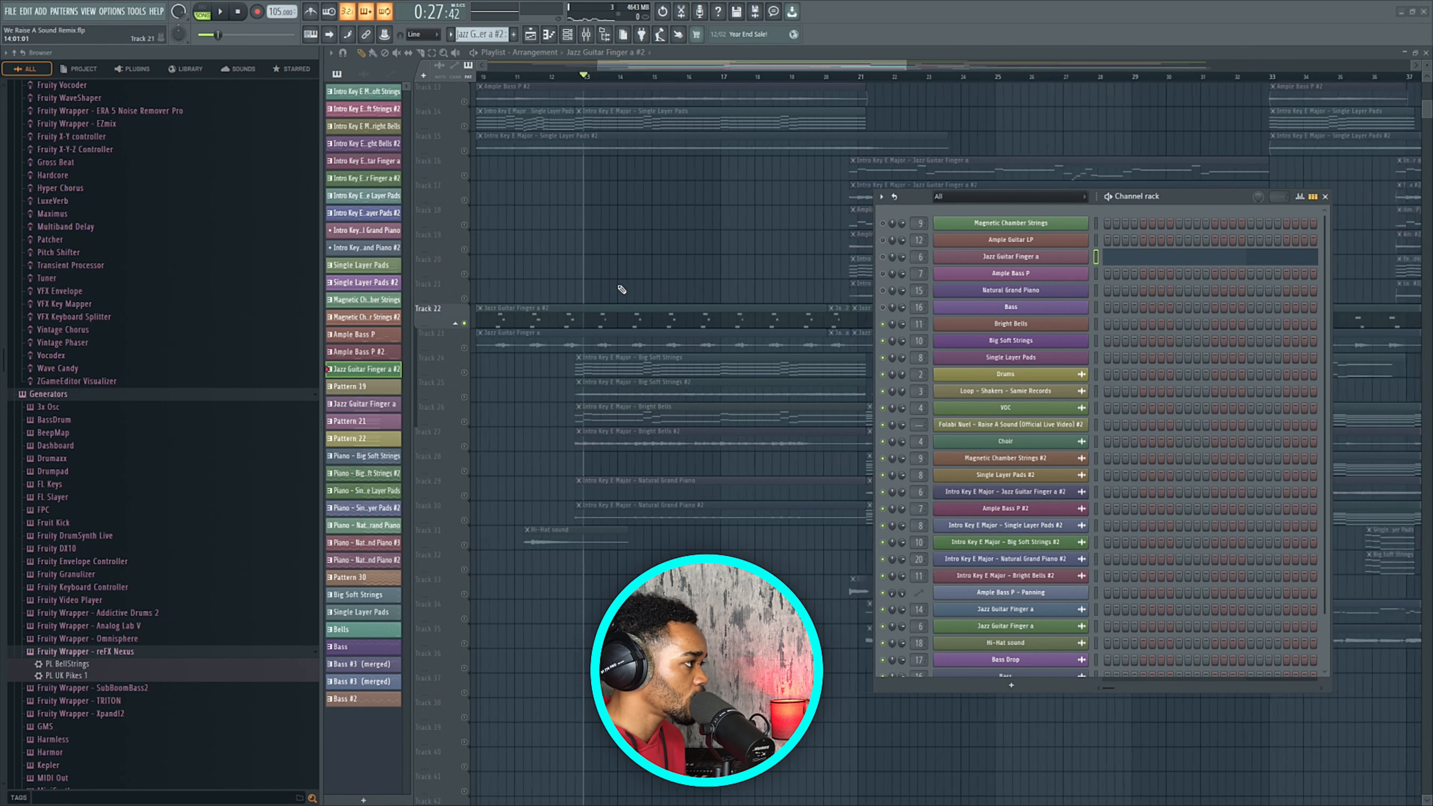
{"action": "left_click", "coordinate": [1326, 197]}
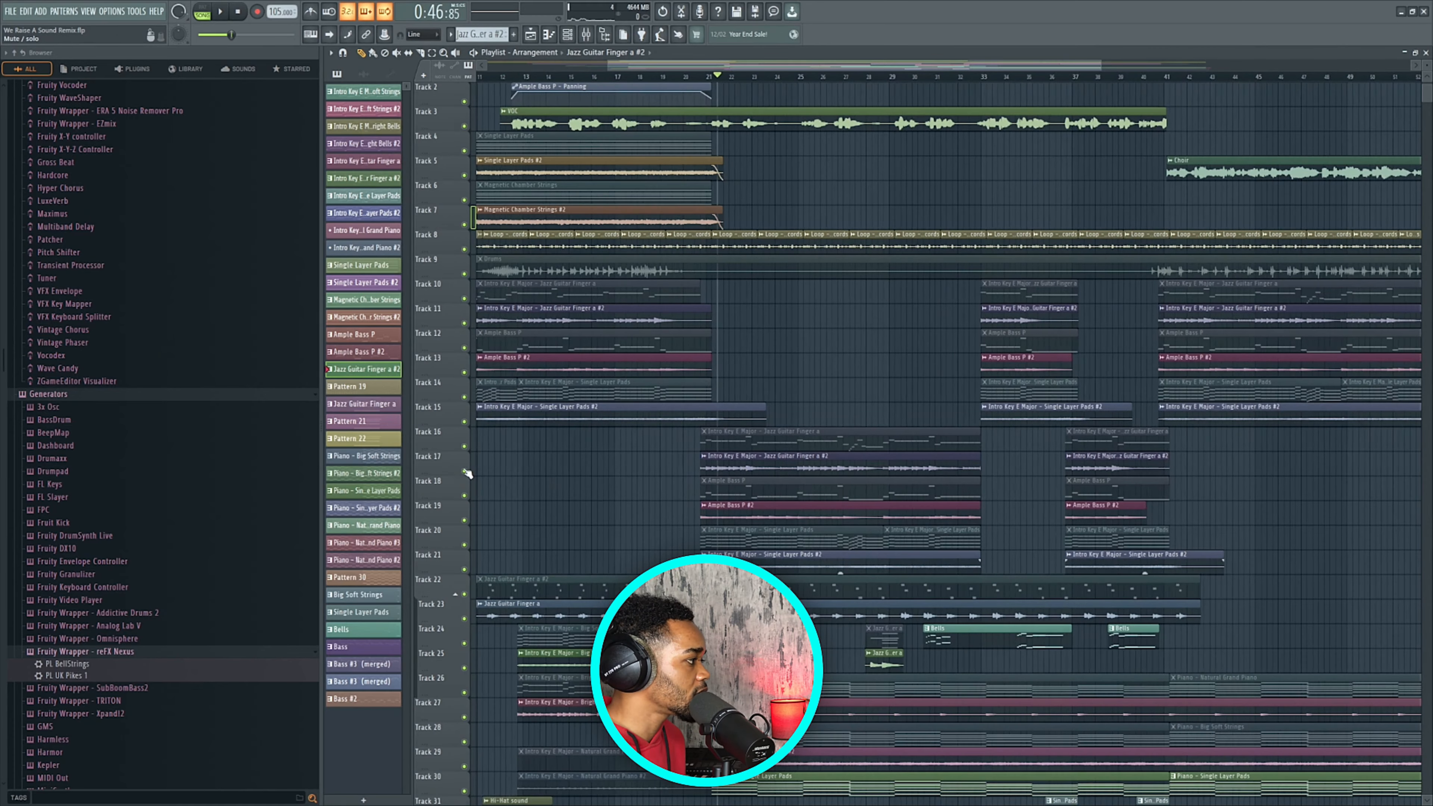
Solo Track 17 and set the playhead near bar 33.
{"action": "right_click", "coordinate": [464, 471]}
{"action": "scroll", "coordinate": [716, 458], "scroll_direction": "down", "scroll_amount": 3}
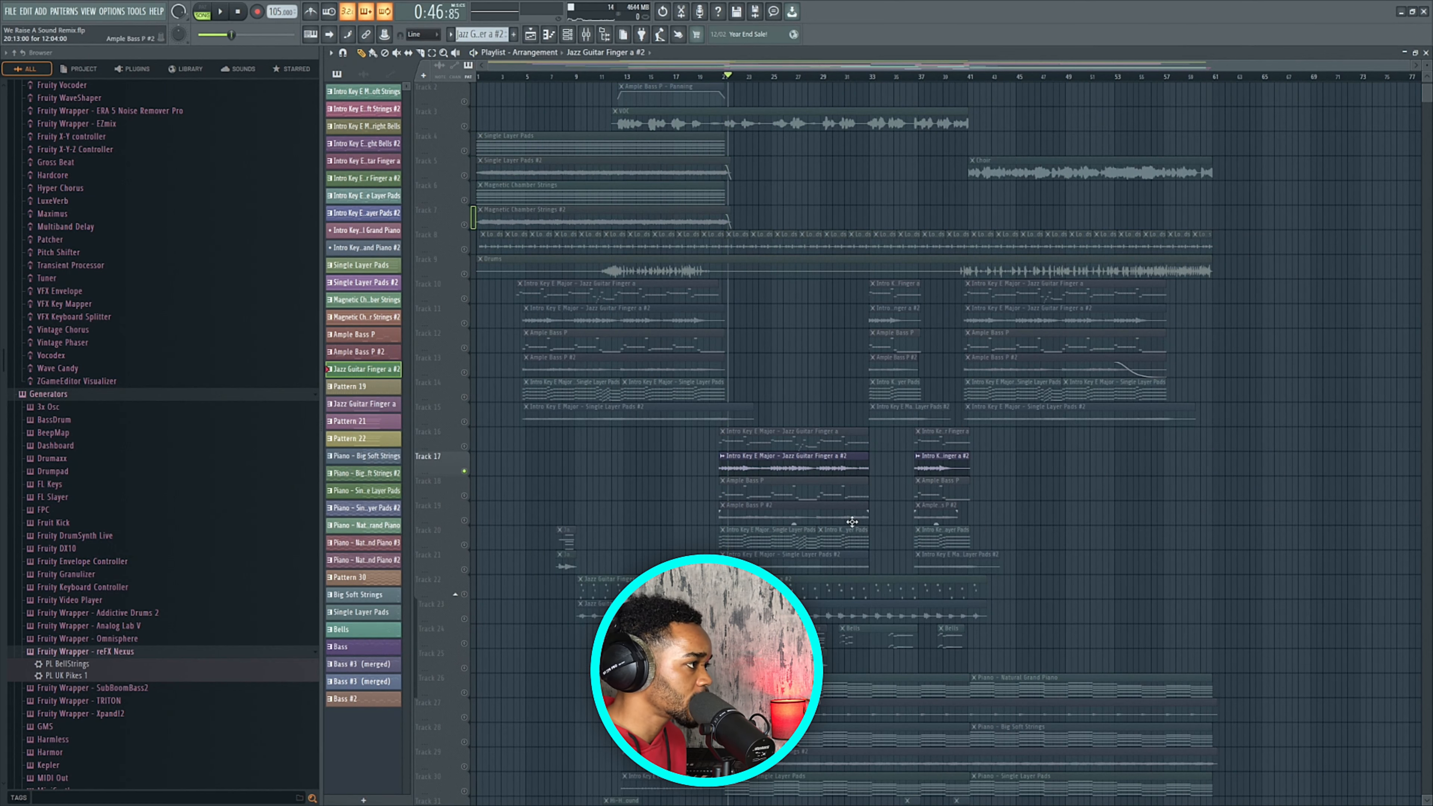
{"action": "left_click", "coordinate": [872, 77]}
{"action": "scroll", "coordinate": [861, 255], "scroll_direction": "up", "scroll_amount": 4}
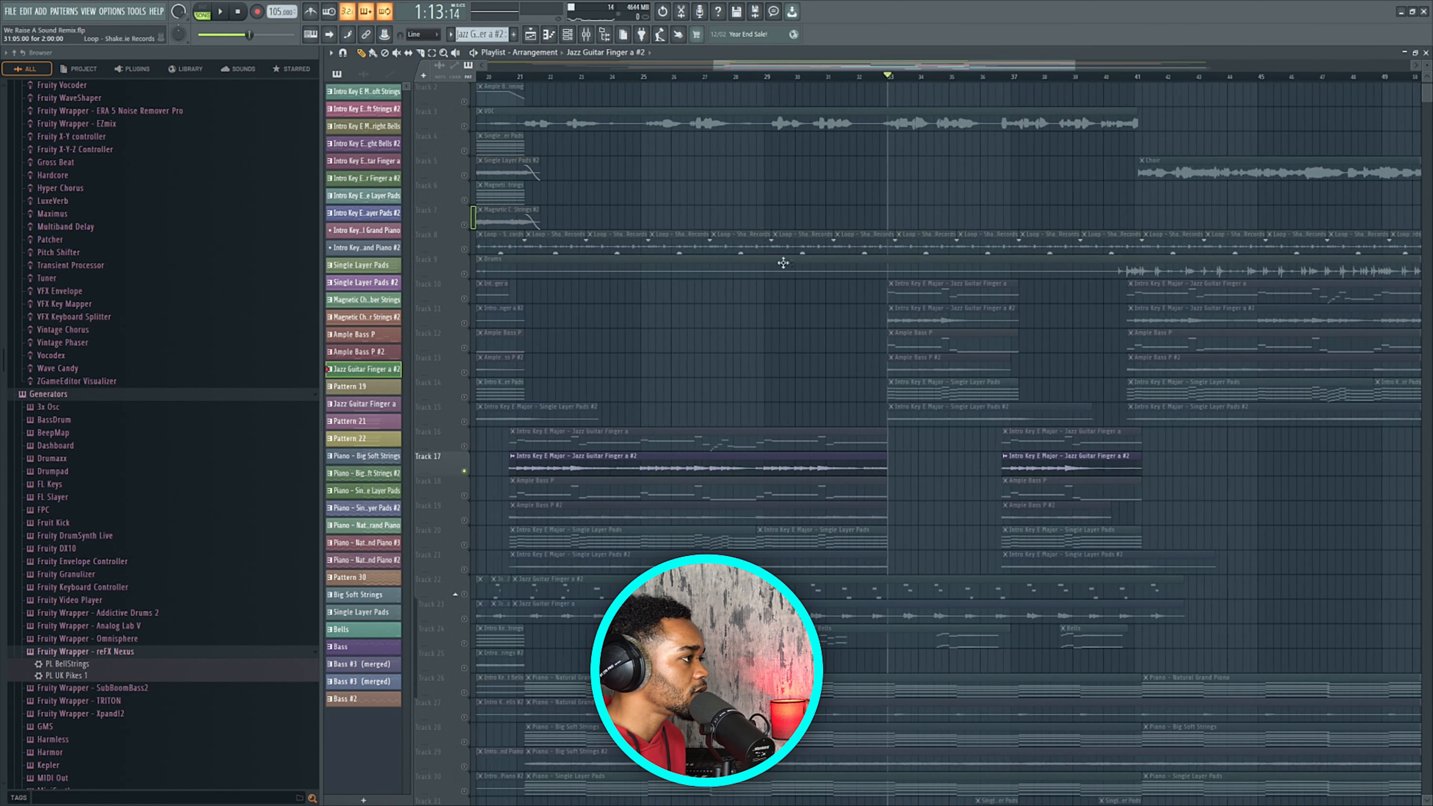
{"action": "scroll", "coordinate": [859, 303], "scroll_direction": "up", "scroll_amount": 3}
Bring Tracks 10, 12, 13 and 14 back into the mix.
{"action": "left_click", "coordinate": [465, 298]}
{"action": "left_click", "coordinate": [465, 349]}
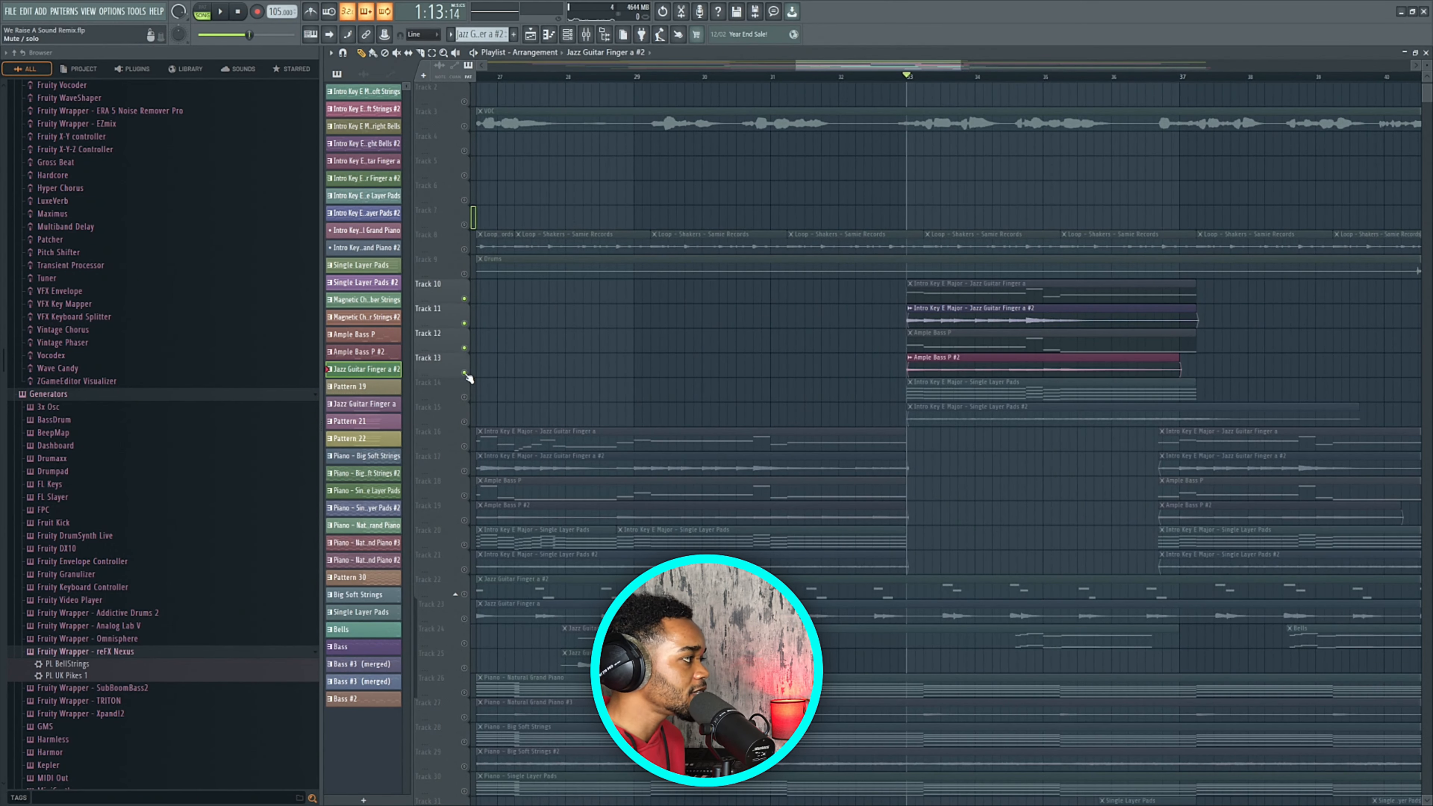
{"action": "left_click", "coordinate": [464, 373]}
{"action": "scroll", "coordinate": [531, 390], "scroll_direction": "down", "scroll_amount": 2}
{"action": "scroll", "coordinate": [496, 396], "scroll_direction": "down", "scroll_amount": 2}
{"action": "left_click", "coordinate": [464, 397]}
{"action": "scroll", "coordinate": [633, 381], "scroll_direction": "down", "scroll_amount": 2}
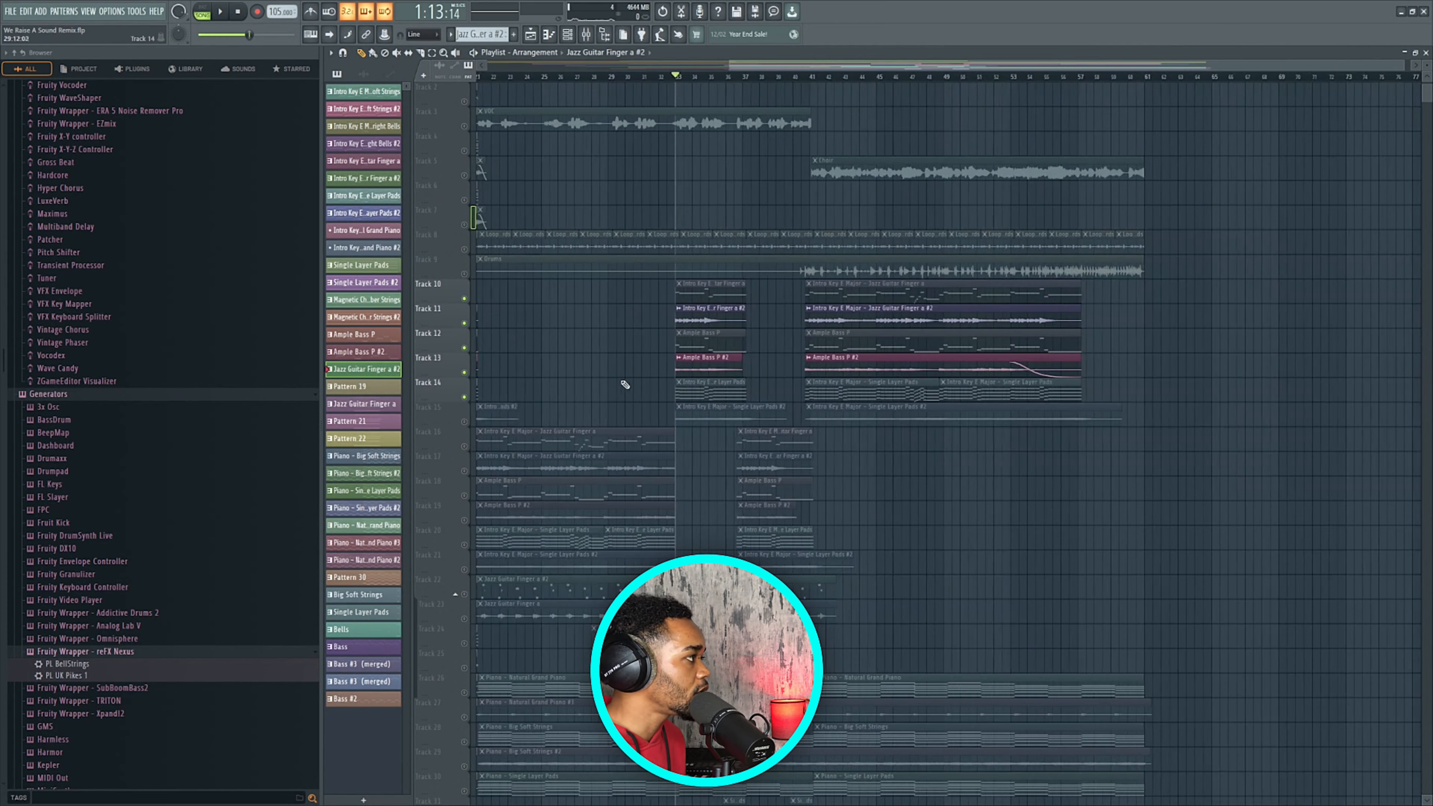
{"action": "scroll", "coordinate": [639, 279], "scroll_direction": "down", "scroll_amount": 3}
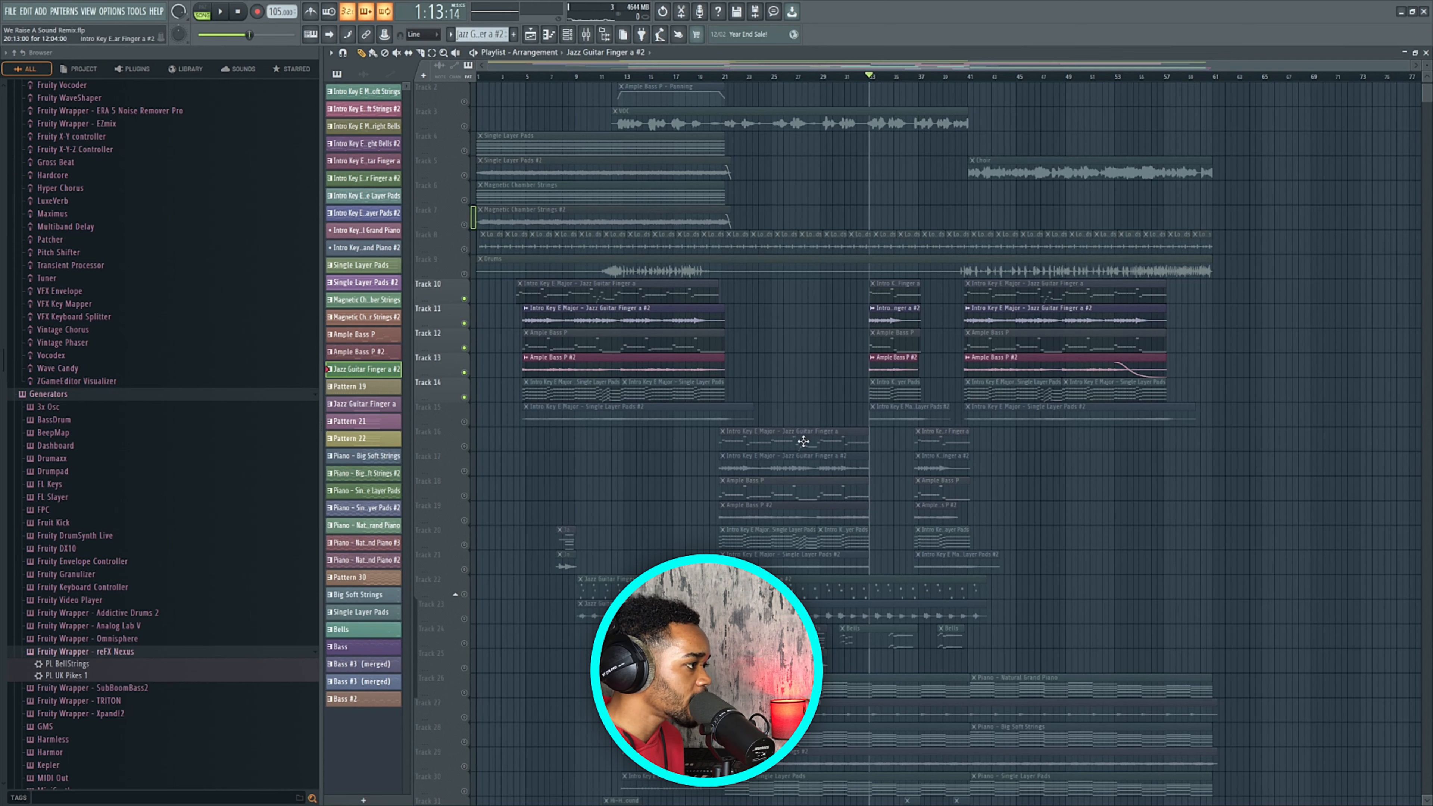
{"action": "scroll", "coordinate": [739, 501], "scroll_direction": "up", "scroll_amount": 3}
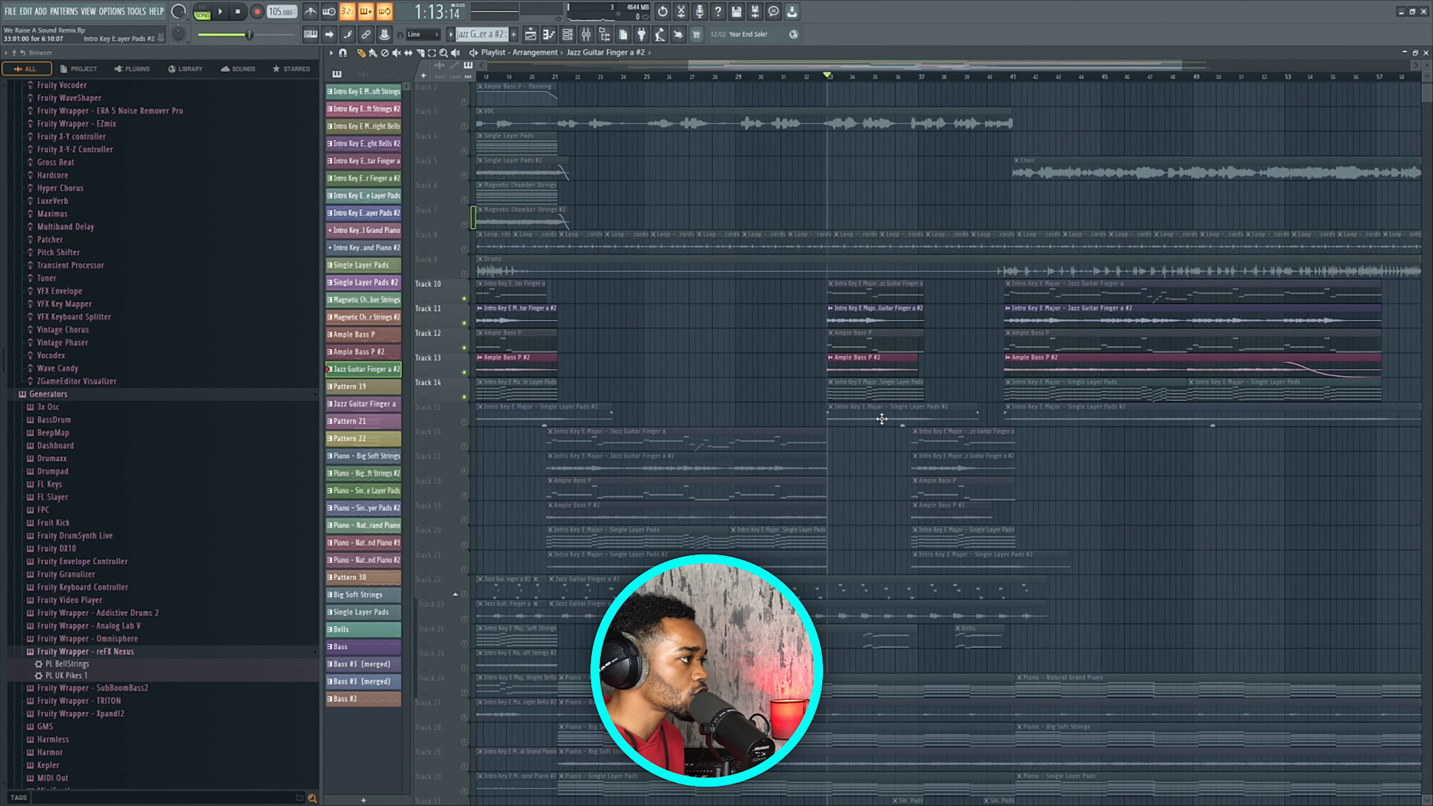
{"action": "scroll", "coordinate": [880, 403], "scroll_direction": "up", "scroll_amount": 5}
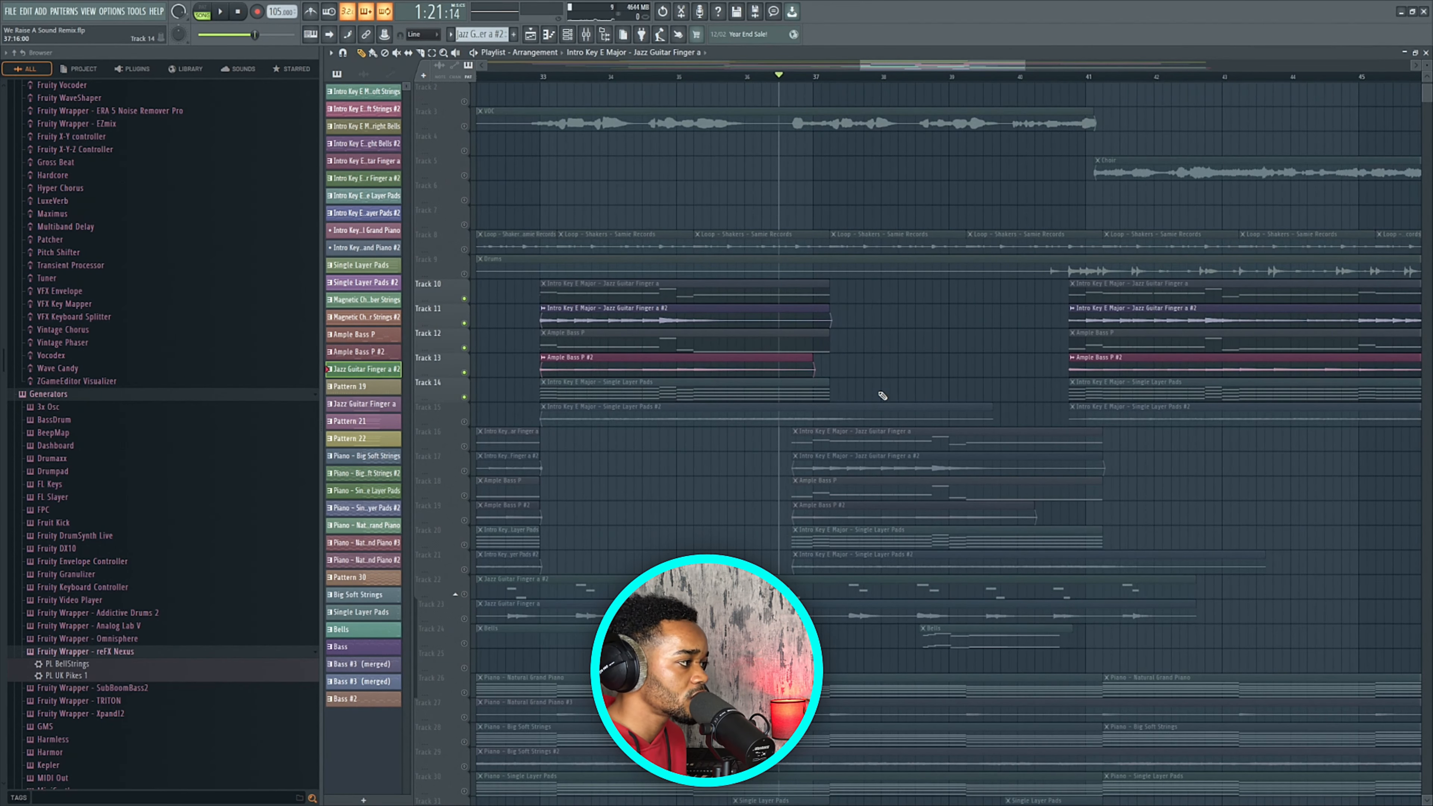
{"action": "scroll", "coordinate": [738, 470], "scroll_direction": "down", "scroll_amount": 3}
{"action": "scroll", "coordinate": [707, 511], "scroll_direction": "down", "scroll_amount": 2}
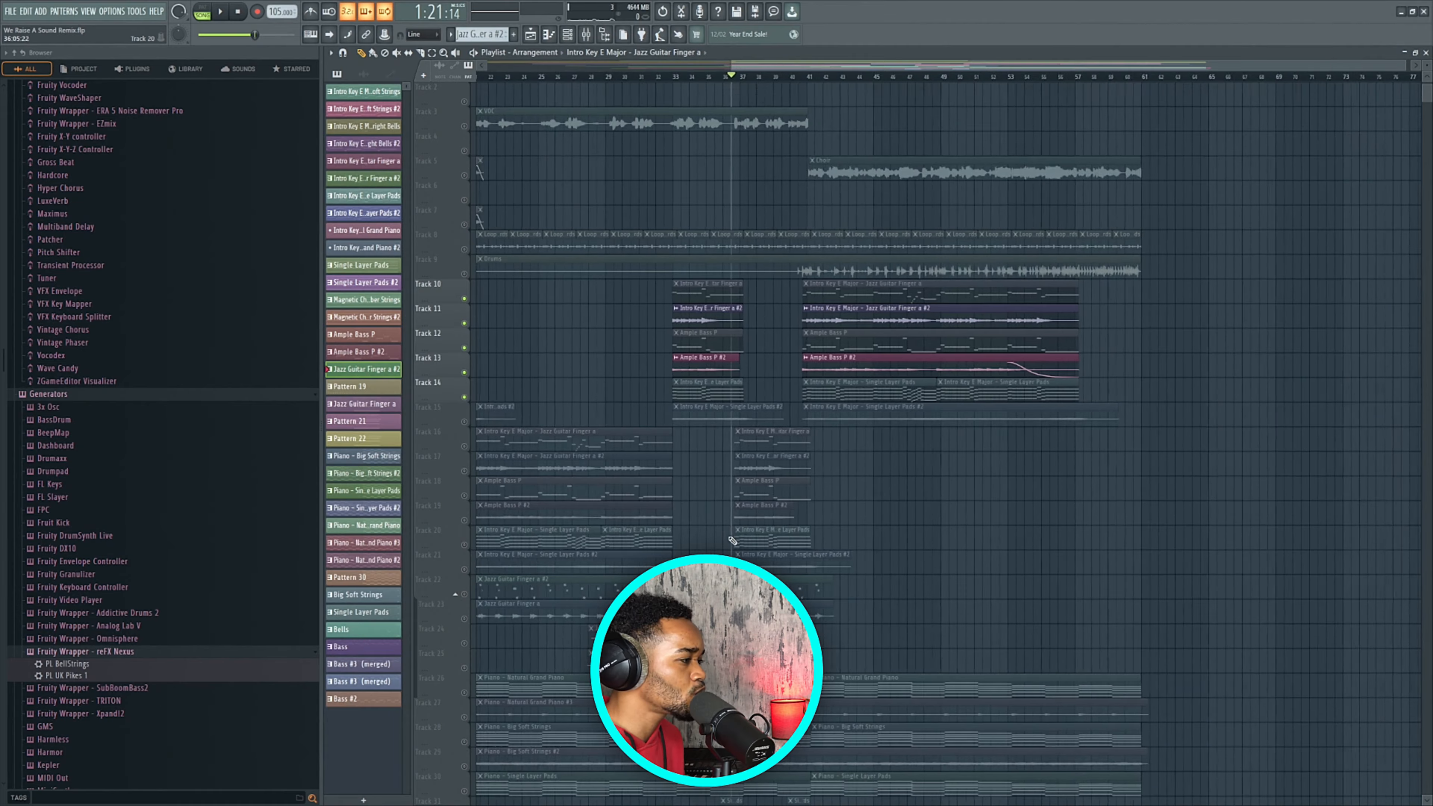
{"action": "scroll", "coordinate": [728, 531], "scroll_direction": "down", "scroll_amount": 6}
Unmute Track 24's Bells and audition them from around bar 30.
{"action": "scroll", "coordinate": [635, 445], "scroll_direction": "up", "scroll_amount": 2}
{"action": "left_click", "coordinate": [679, 445]}
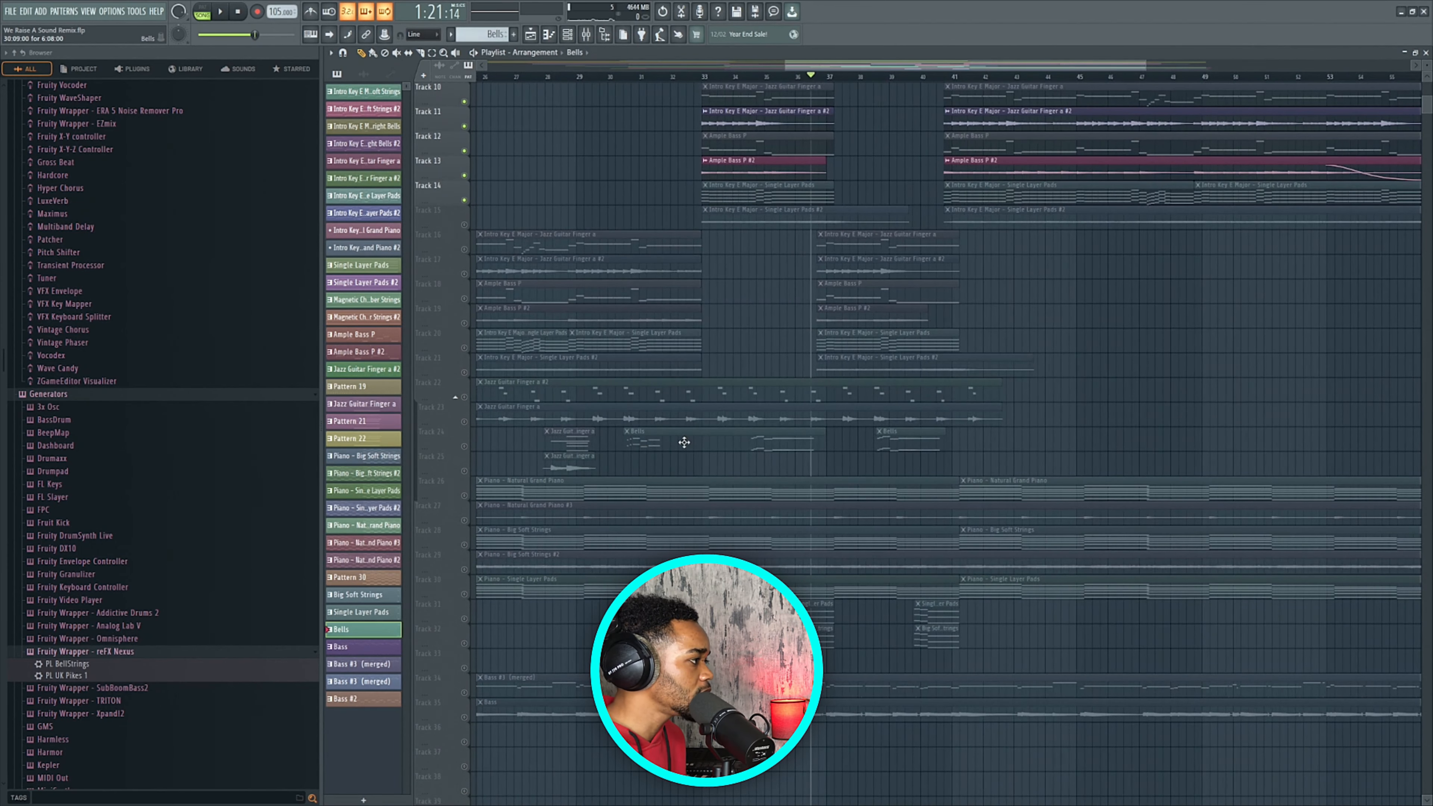
{"action": "left_click", "coordinate": [465, 446]}
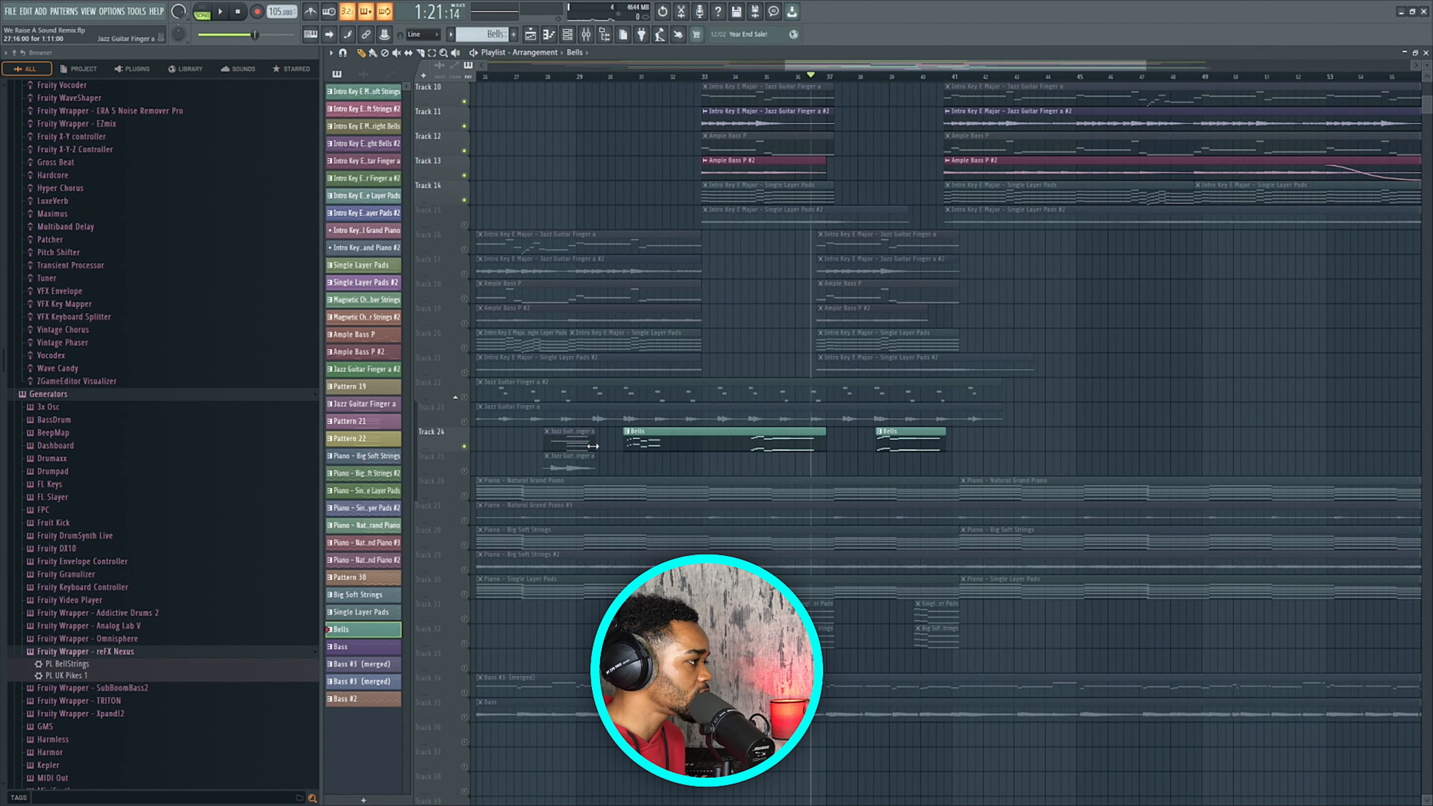
{"action": "left_click", "coordinate": [624, 79]}
{"action": "scroll", "coordinate": [692, 449], "scroll_direction": "up", "scroll_amount": 2}
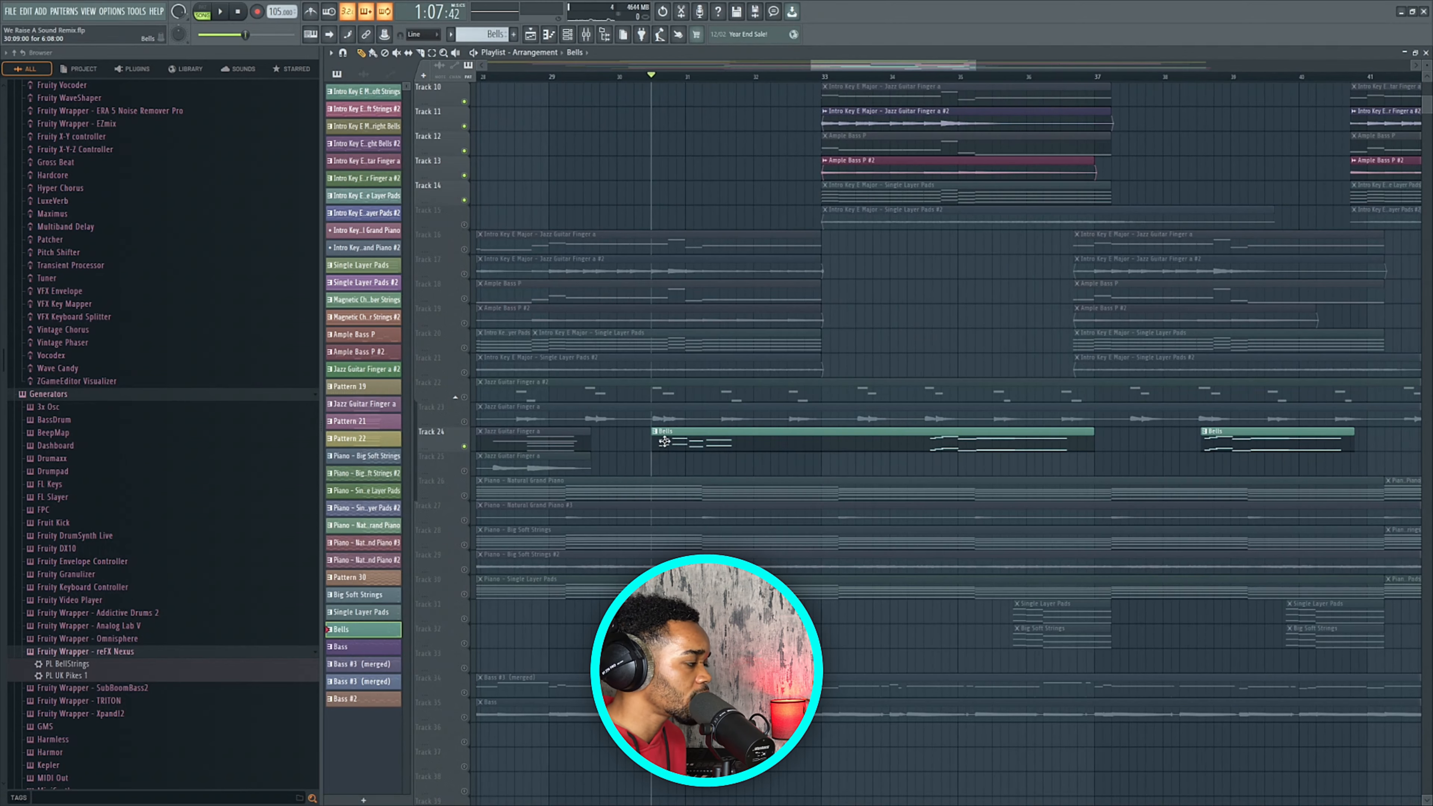
{"action": "scroll", "coordinate": [662, 441], "scroll_direction": "down", "scroll_amount": 2}
{"action": "key", "text": "space"}
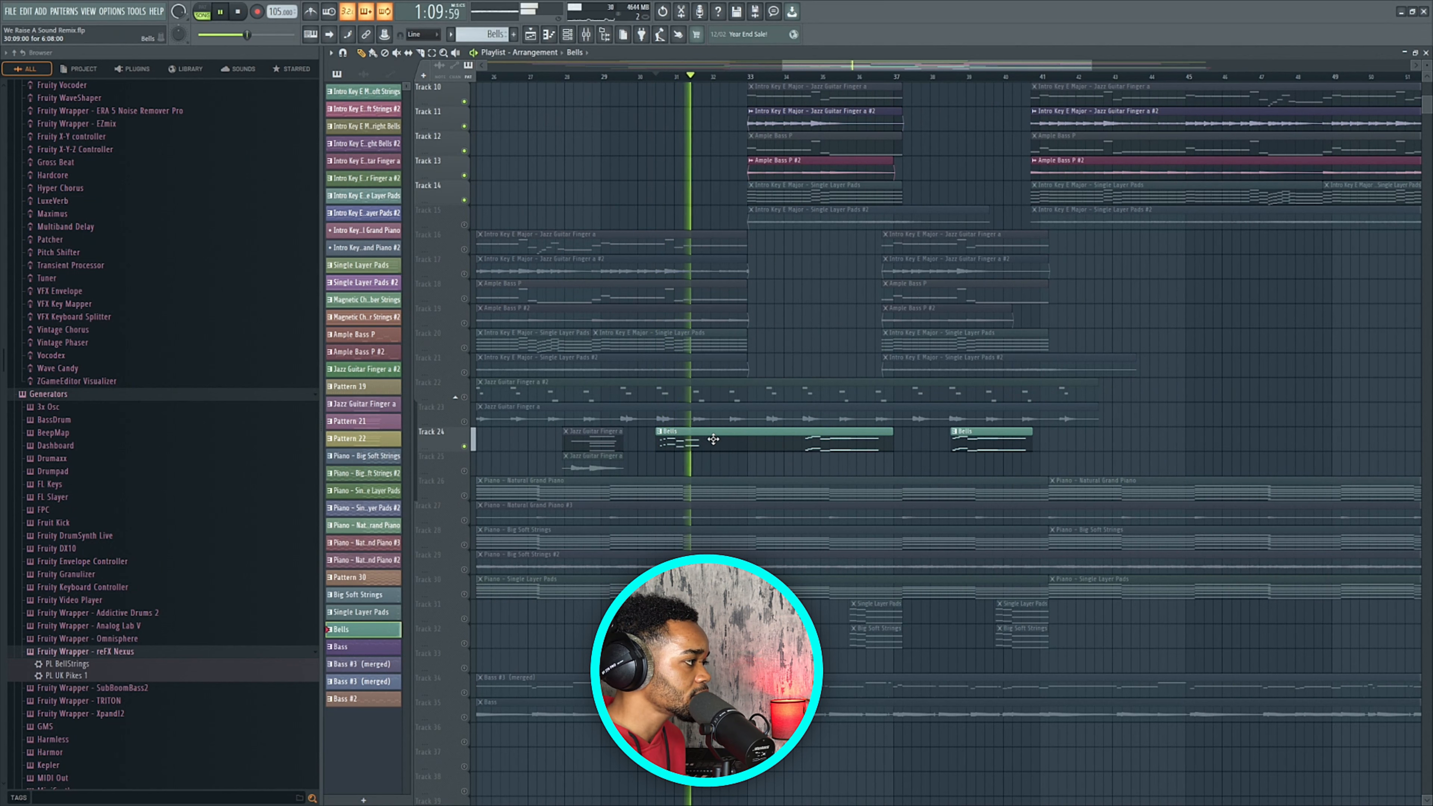
{"action": "key", "text": "space"}
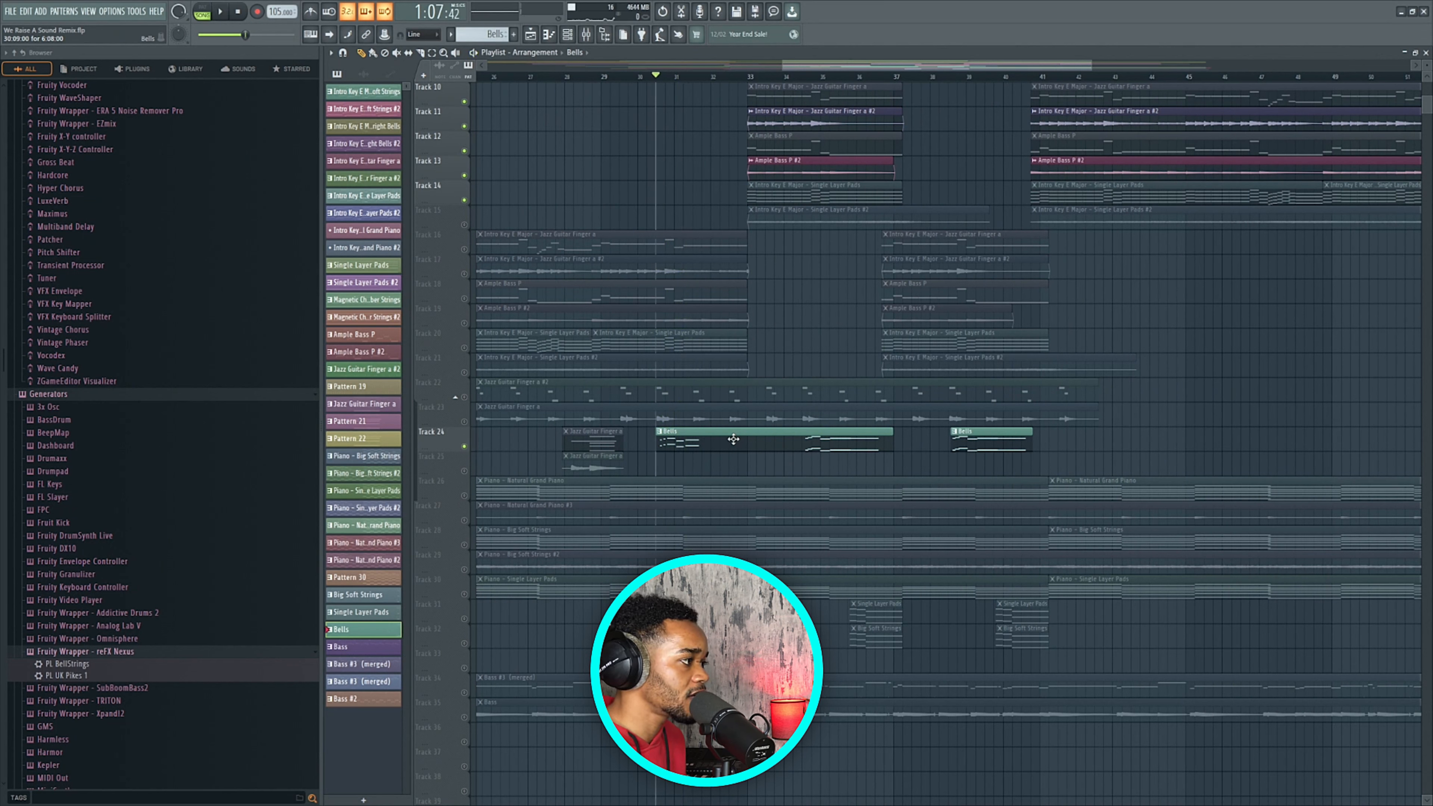
Open the Bright Bells channel's Xpand!2 instrument from the channel rack.
{"action": "left_click", "coordinate": [567, 35]}
{"action": "left_click", "coordinate": [1010, 324]}
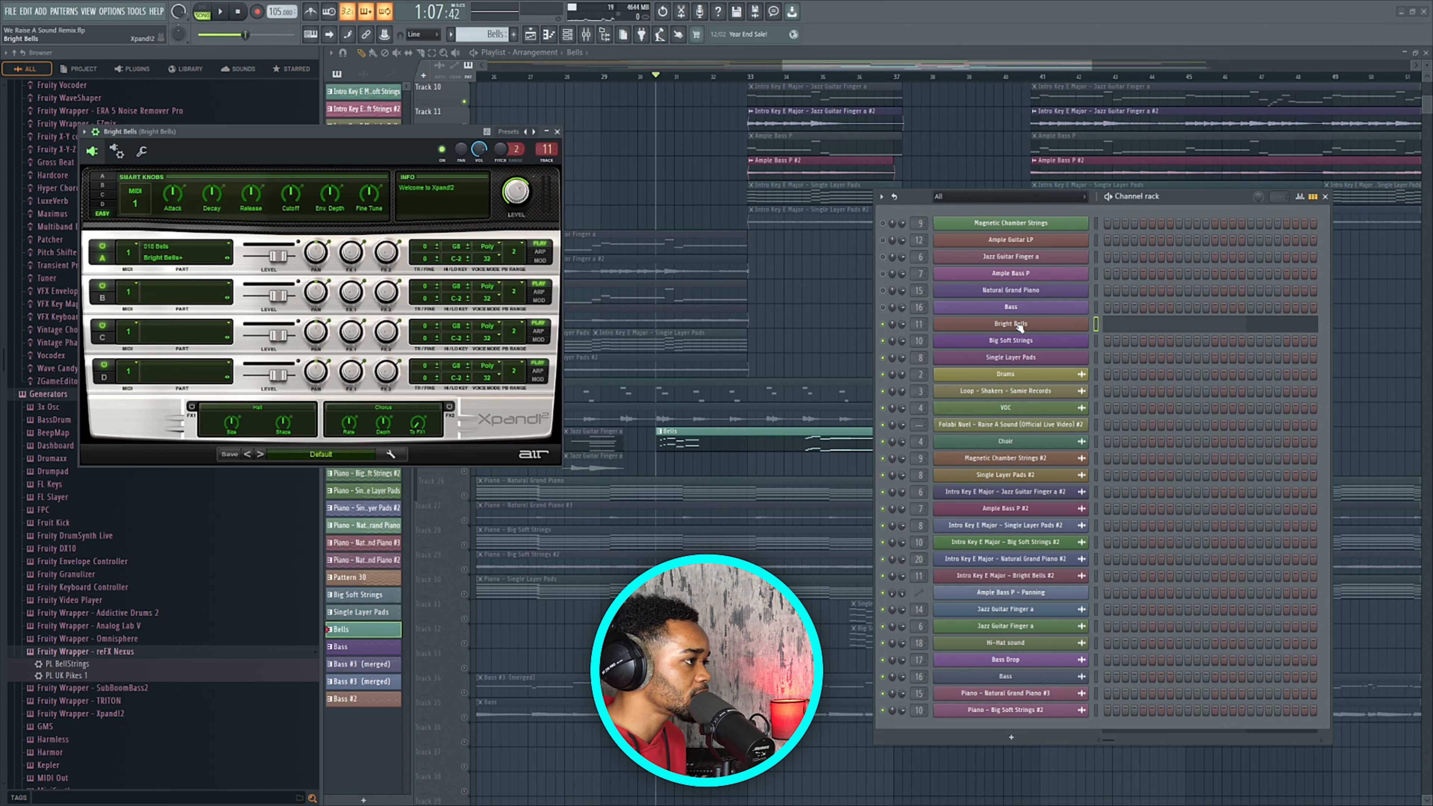
{"action": "left_click_drag", "start_coordinate": [260, 136], "coordinate": [349, 172]}
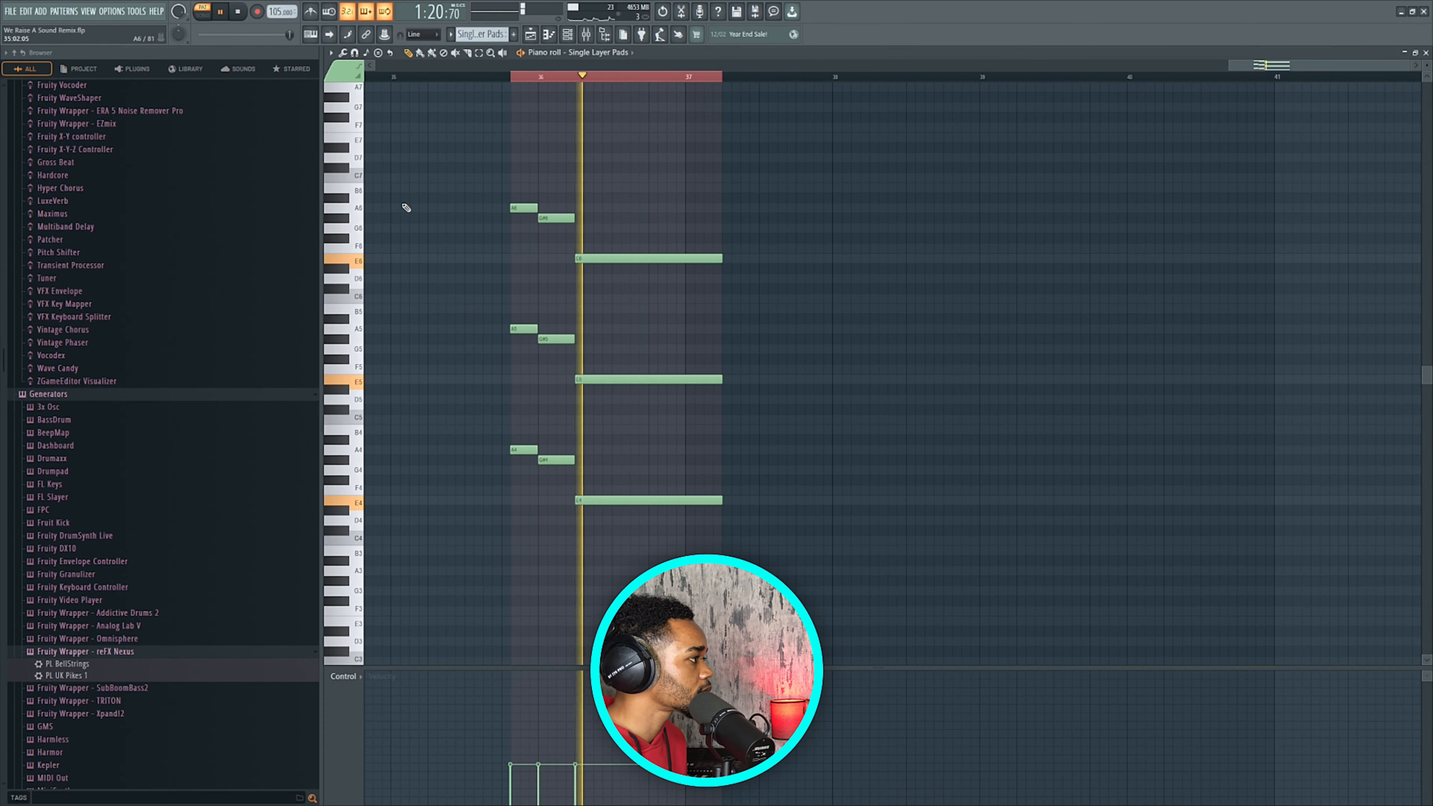
Preview the Big Soft Strings clip's notes on Track 32, then return to the playlist.
{"action": "key", "text": "space"}
{"action": "left_click", "coordinate": [530, 35]}
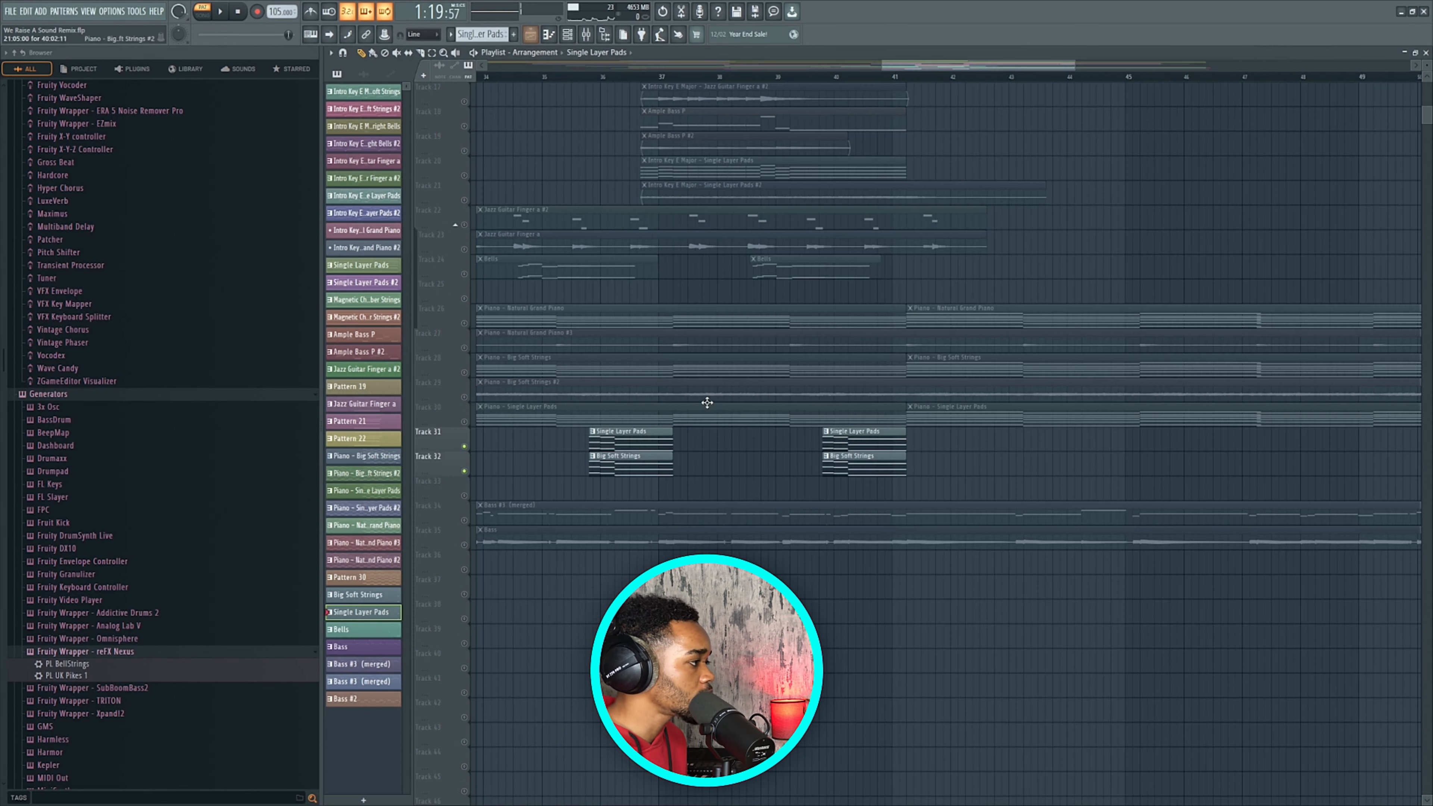
{"action": "double_click", "coordinate": [849, 455]}
{"action": "key", "text": "space"}
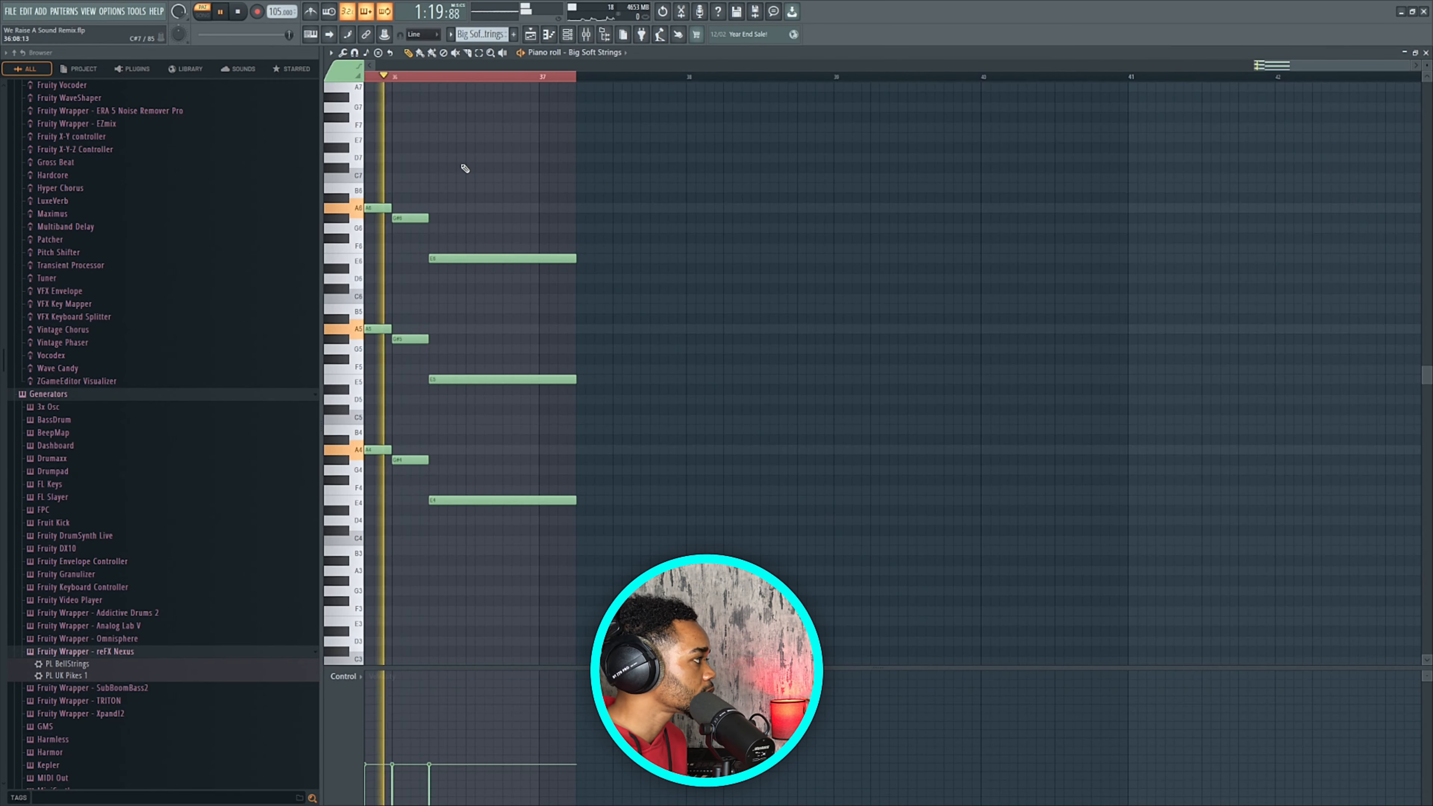
{"action": "key", "text": "space"}
{"action": "key", "text": "F5"}
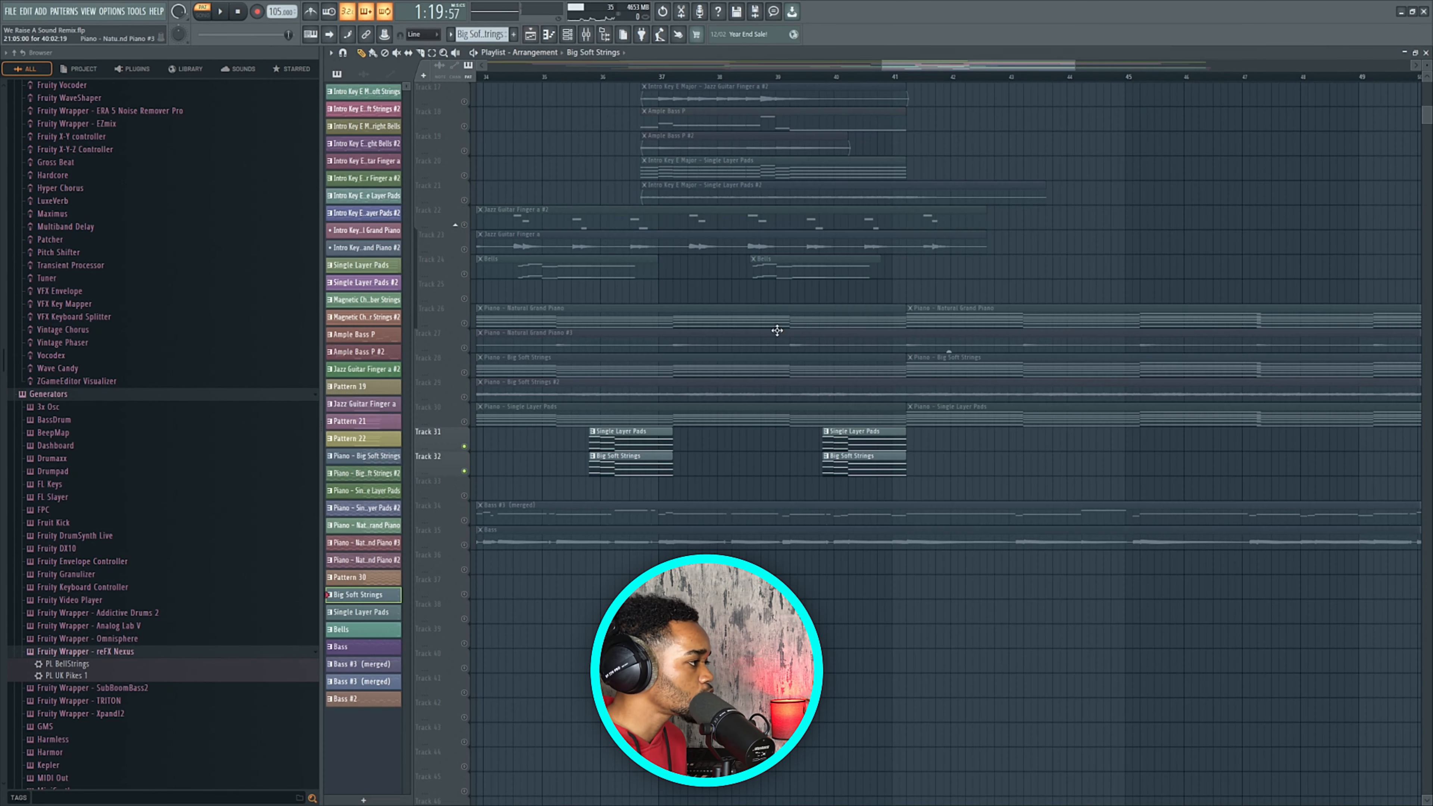
Play from bar 40, solo Track 34 and unmute its Bass #3 (merged) clip.
{"action": "left_click", "coordinate": [826, 78]}
{"action": "key", "text": "space"}
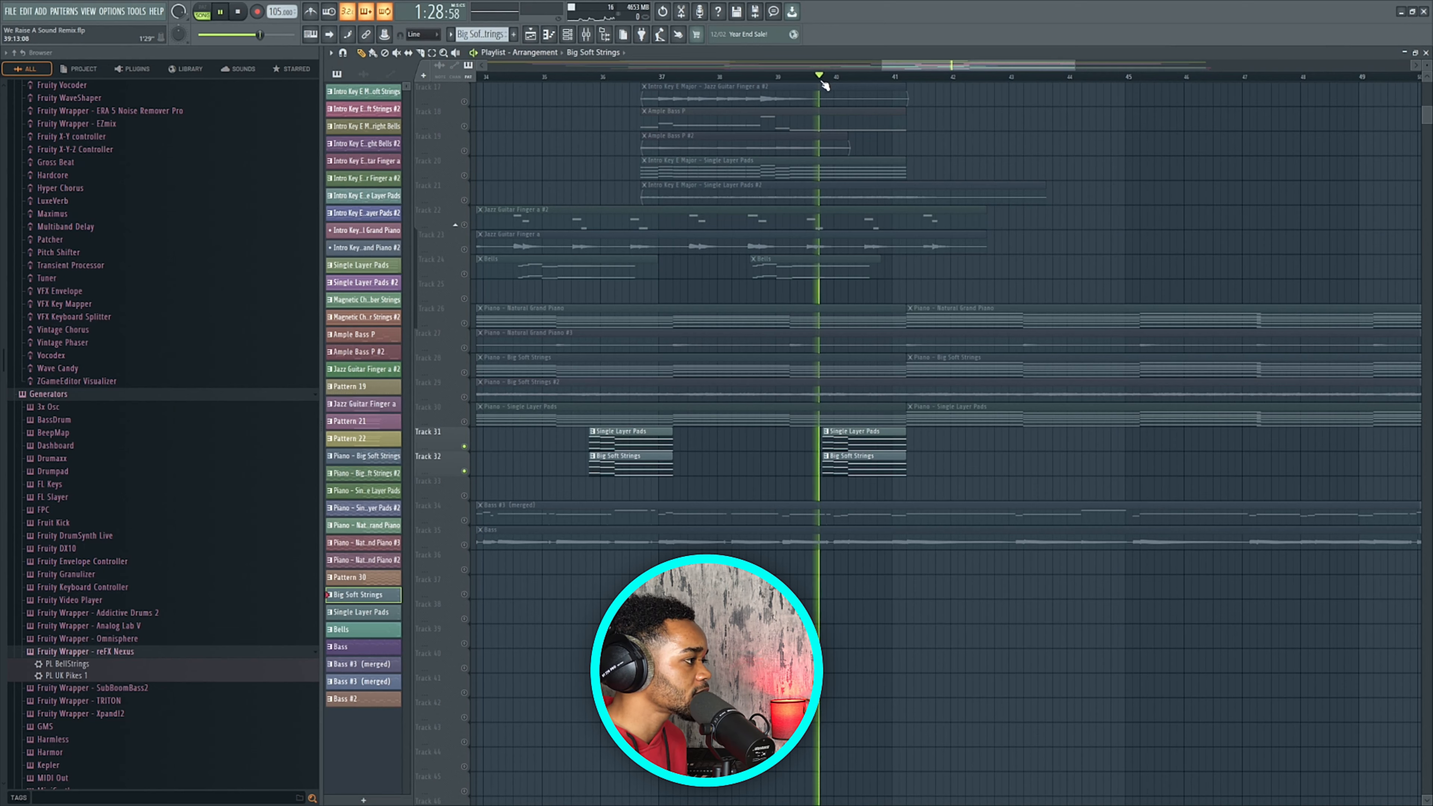
{"action": "scroll", "coordinate": [886, 321], "scroll_direction": "down", "scroll_amount": 4}
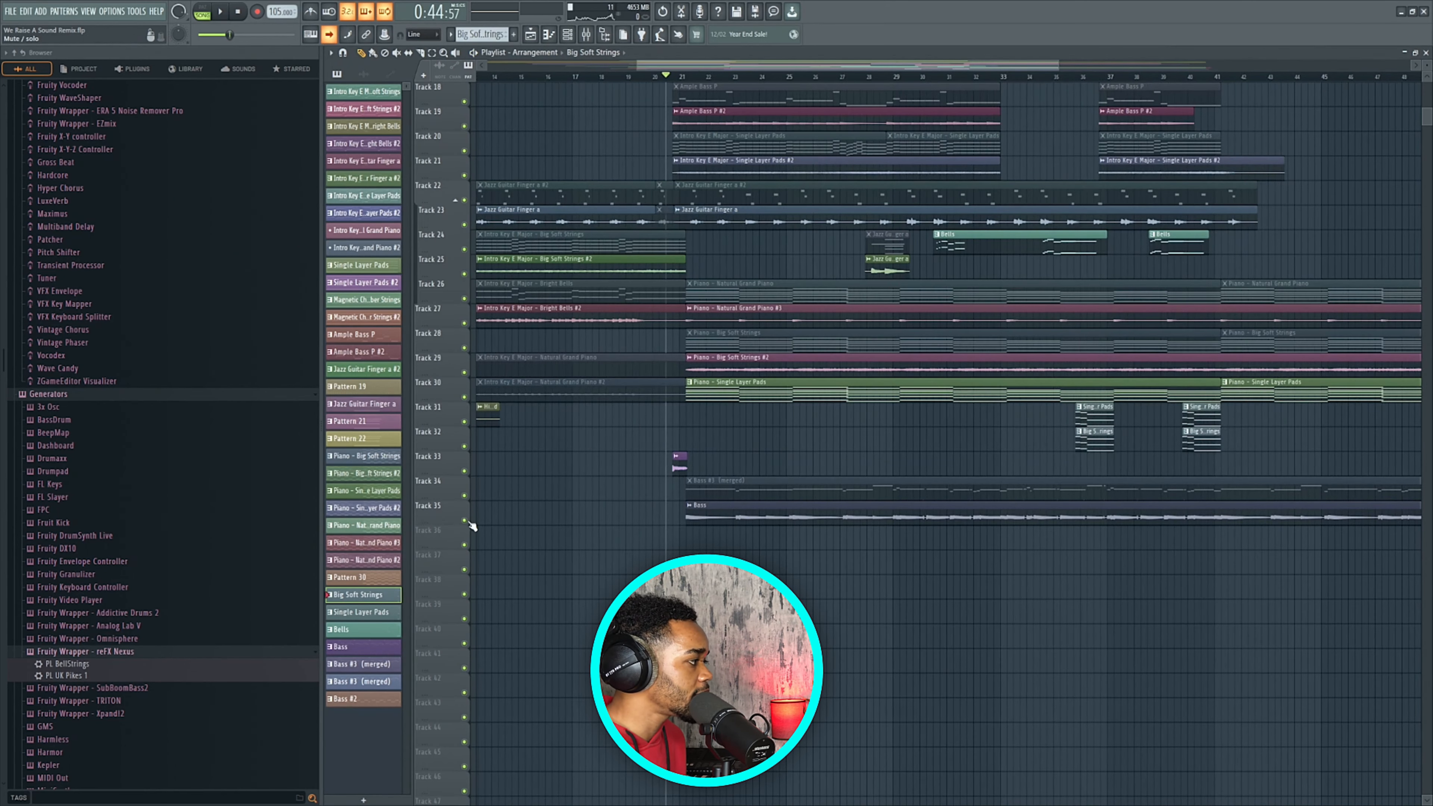
{"action": "right_click", "coordinate": [466, 521]}
{"action": "right_click", "coordinate": [465, 496]}
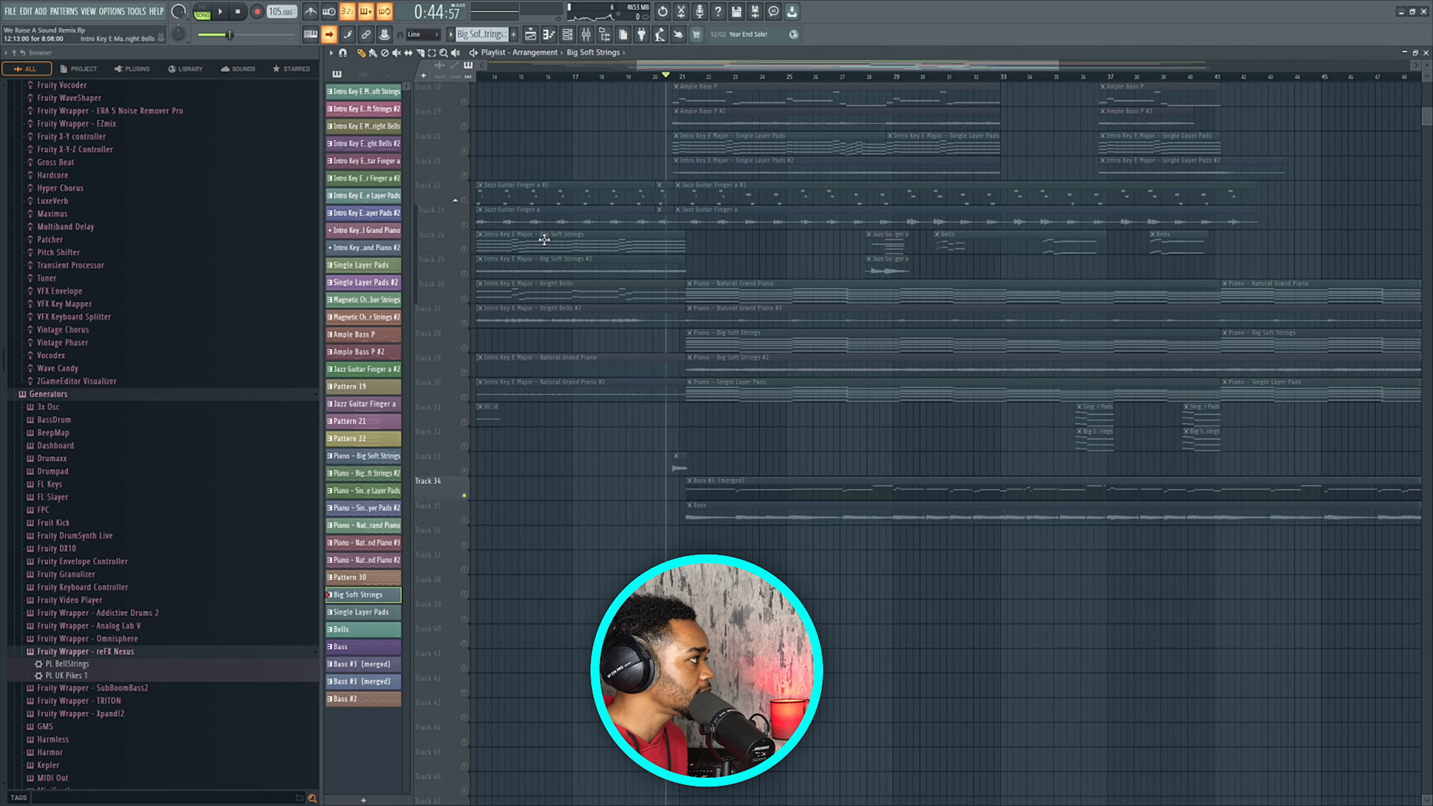
{"action": "key", "text": "t"}
{"action": "left_click", "coordinate": [741, 492]}
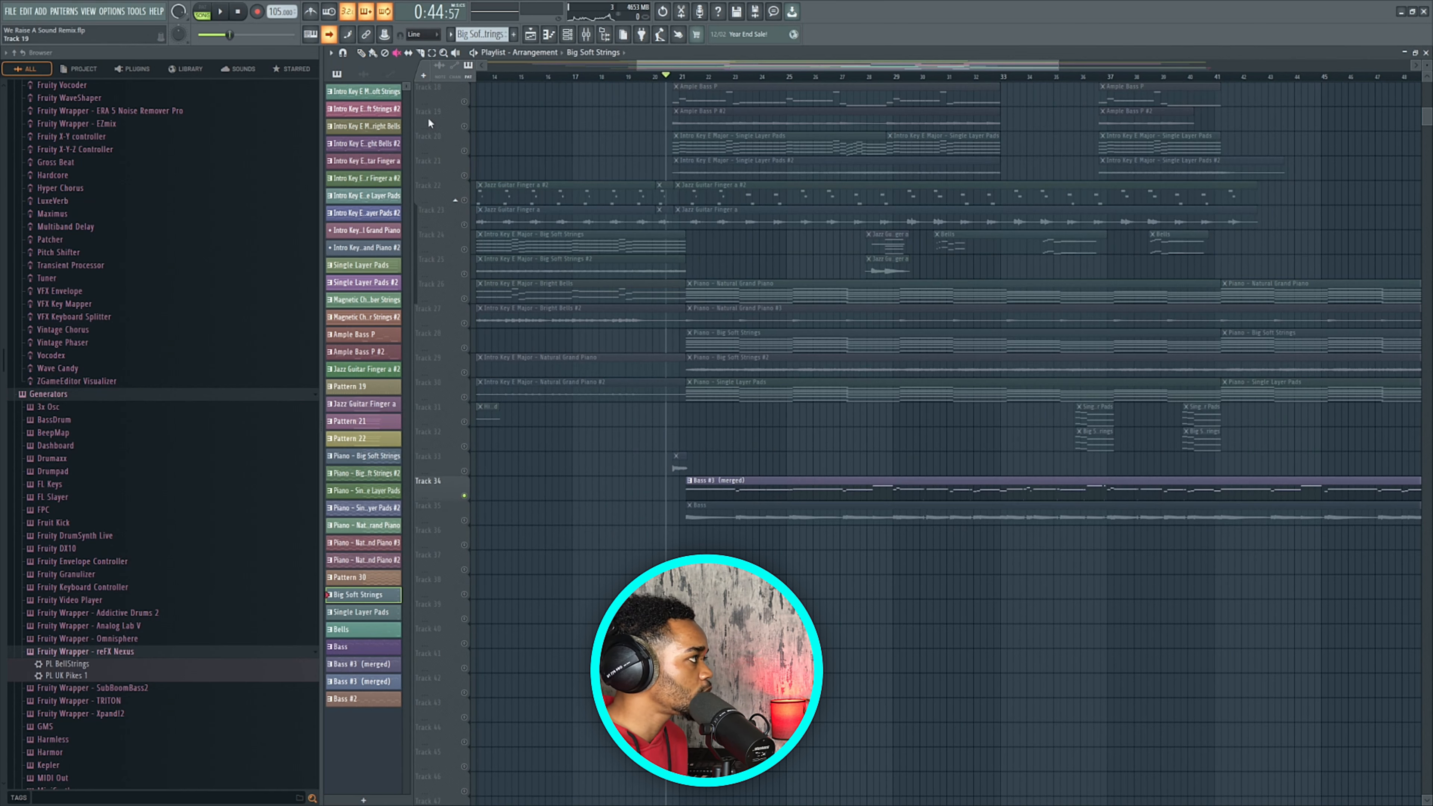
{"action": "left_click", "coordinate": [365, 52]}
{"action": "scroll", "coordinate": [685, 409], "scroll_direction": "down", "scroll_amount": 4}
Glance at the EZbass instrument, close it, then open Bass #3 (merged) in the piano roll.
{"action": "double_click", "coordinate": [791, 481]}
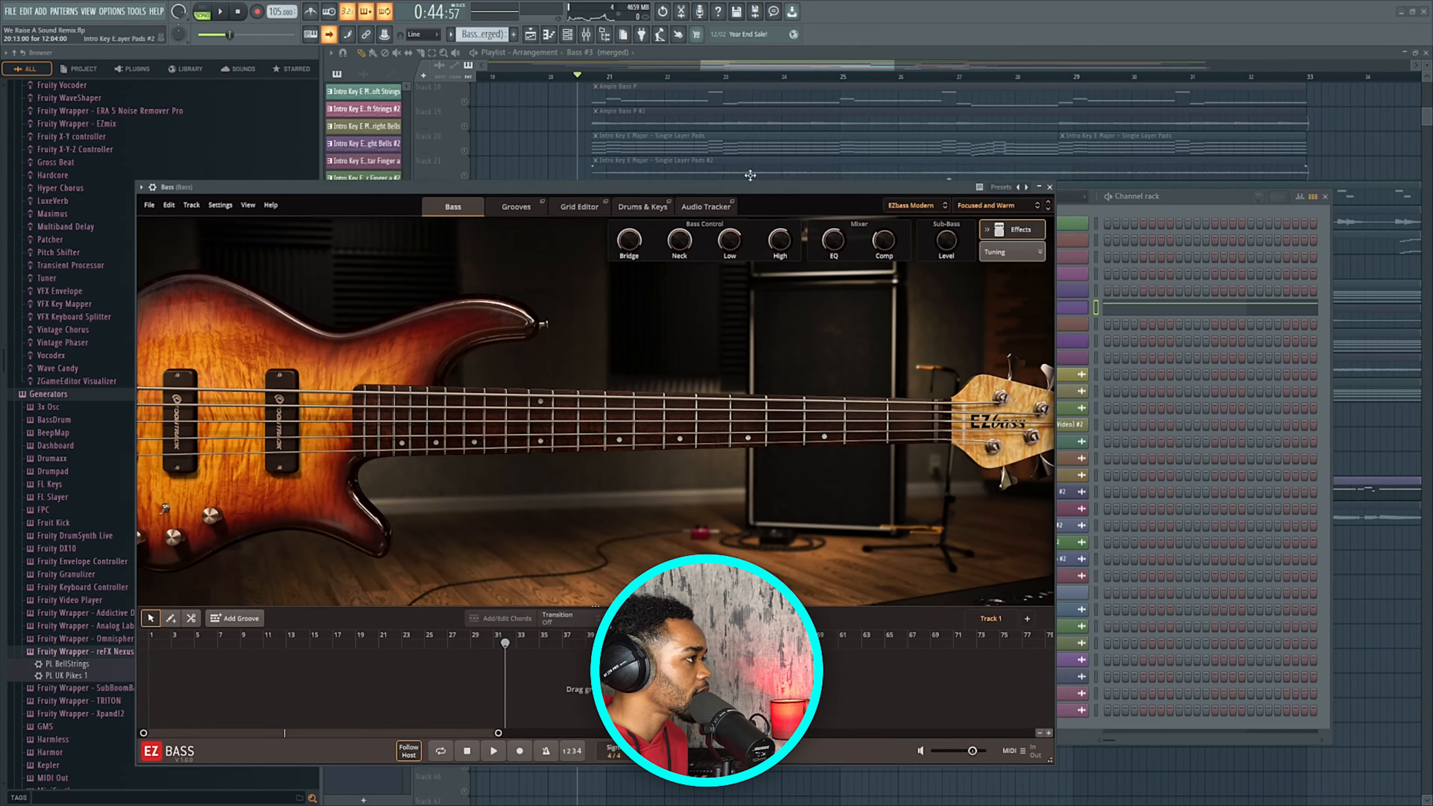
{"action": "mouse_move", "coordinate": [742, 189]}
{"action": "left_mouse_down"}
{"action": "mouse_move", "coordinate": [813, 158]}
{"action": "mouse_move", "coordinate": [806, 134]}
{"action": "left_mouse_up"}
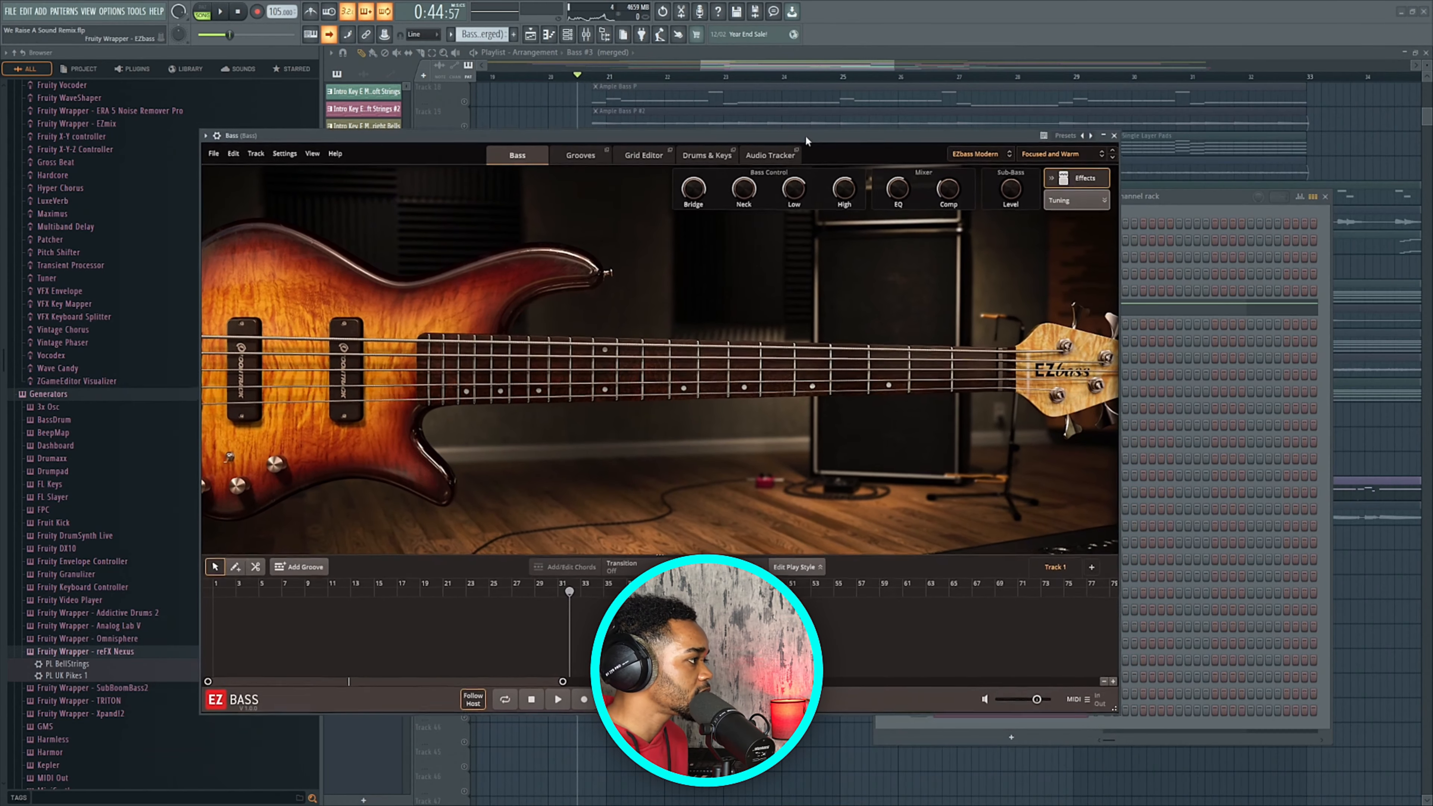
{"action": "left_click", "coordinate": [1113, 135]}
{"action": "left_click", "coordinate": [1325, 196]}
{"action": "scroll", "coordinate": [649, 480], "scroll_direction": "down", "scroll_amount": 4}
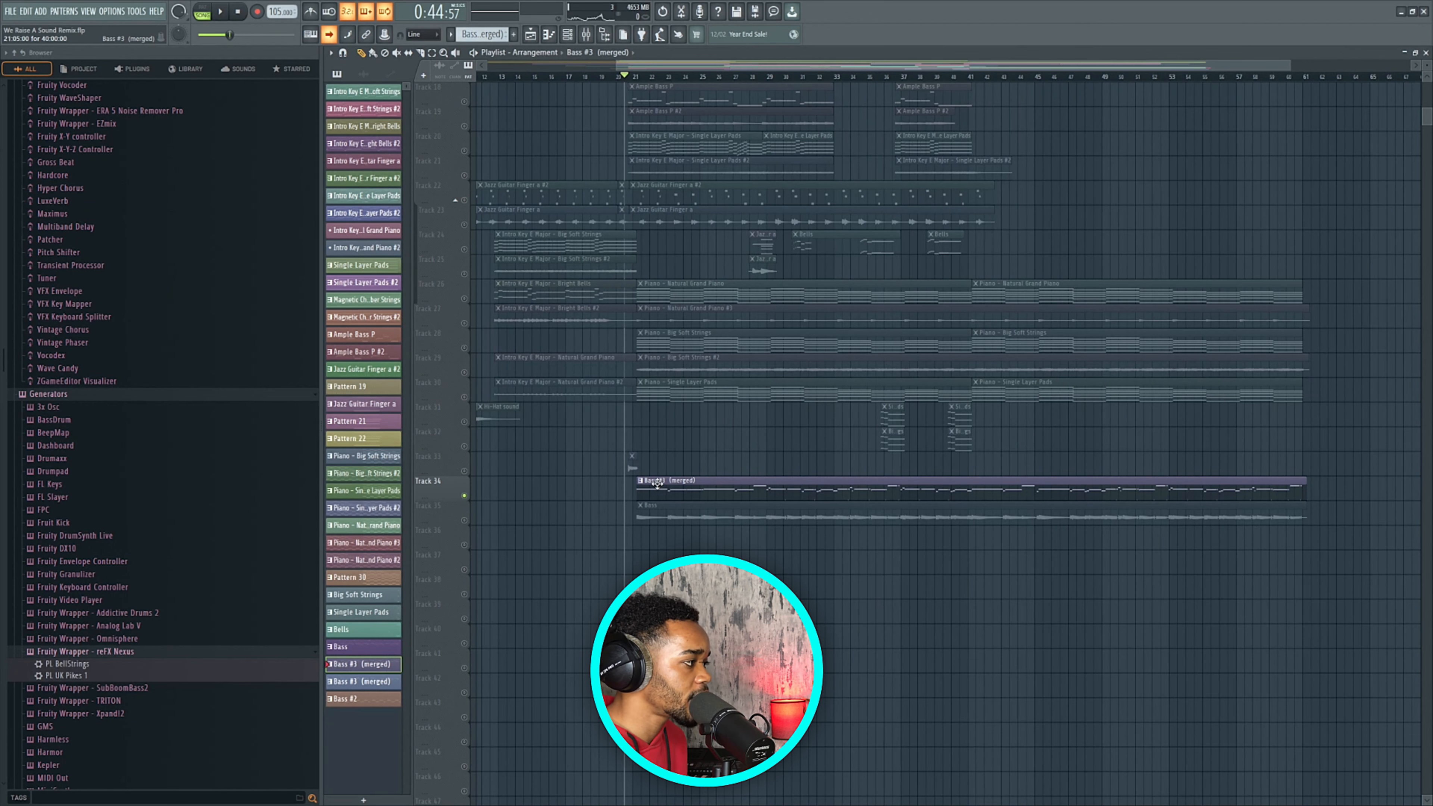
{"action": "double_click", "coordinate": [657, 483]}
Play the Bass pattern from the start and stop it.
{"action": "key", "text": "space"}
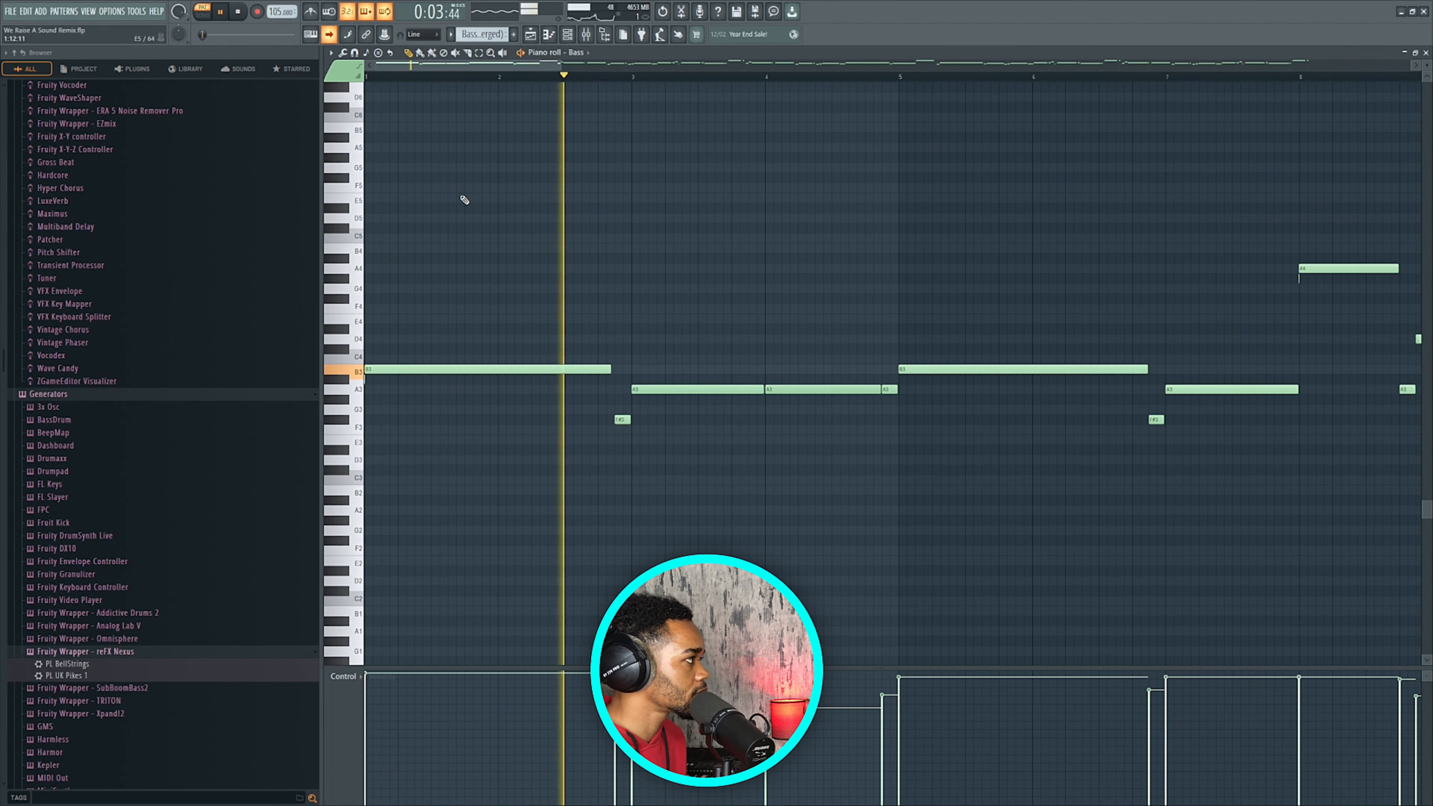
{"action": "scroll", "coordinate": [465, 200], "scroll_direction": "up", "scroll_amount": 3}
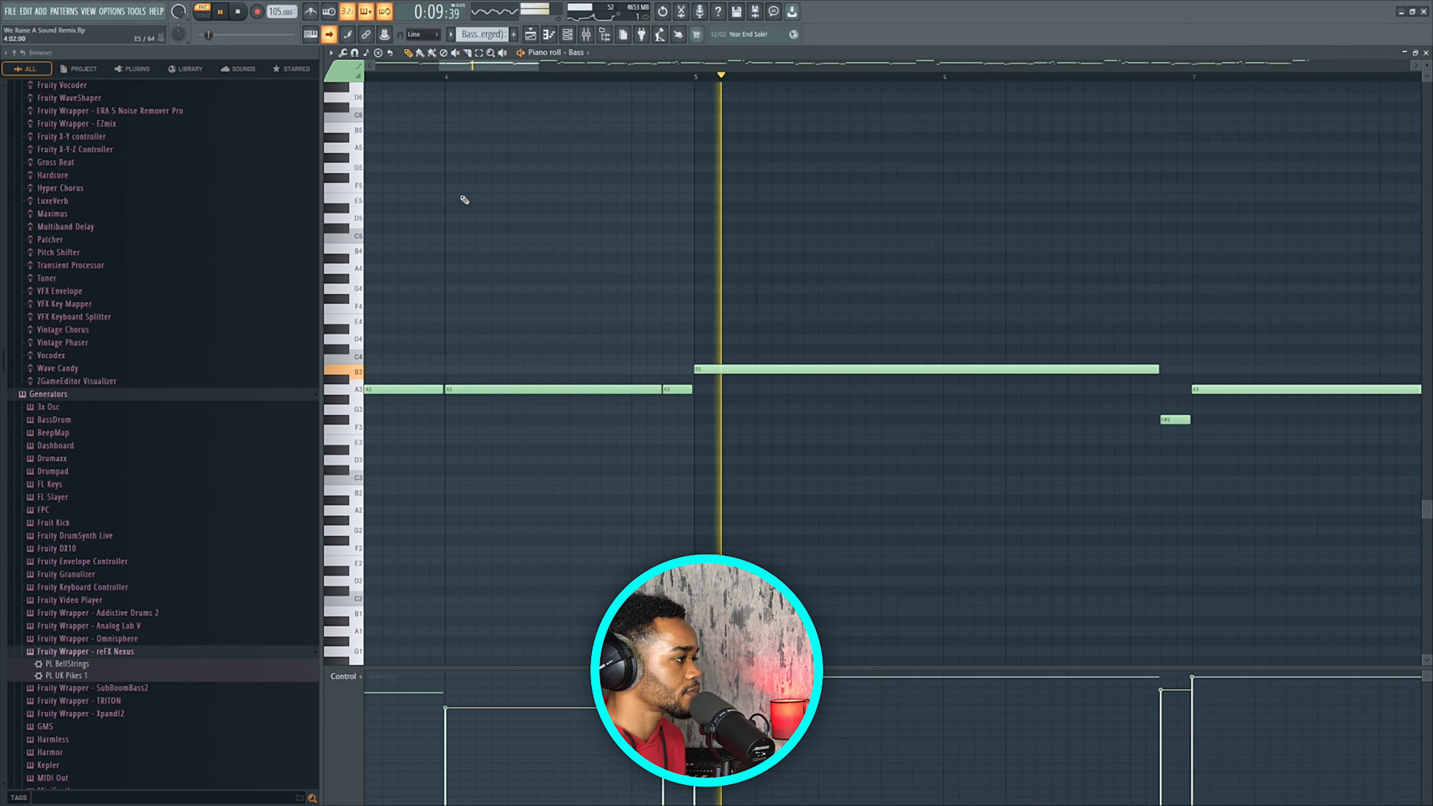
{"action": "key", "text": "space"}
{"action": "scroll", "coordinate": [579, 240], "scroll_direction": "down", "scroll_amount": 3}
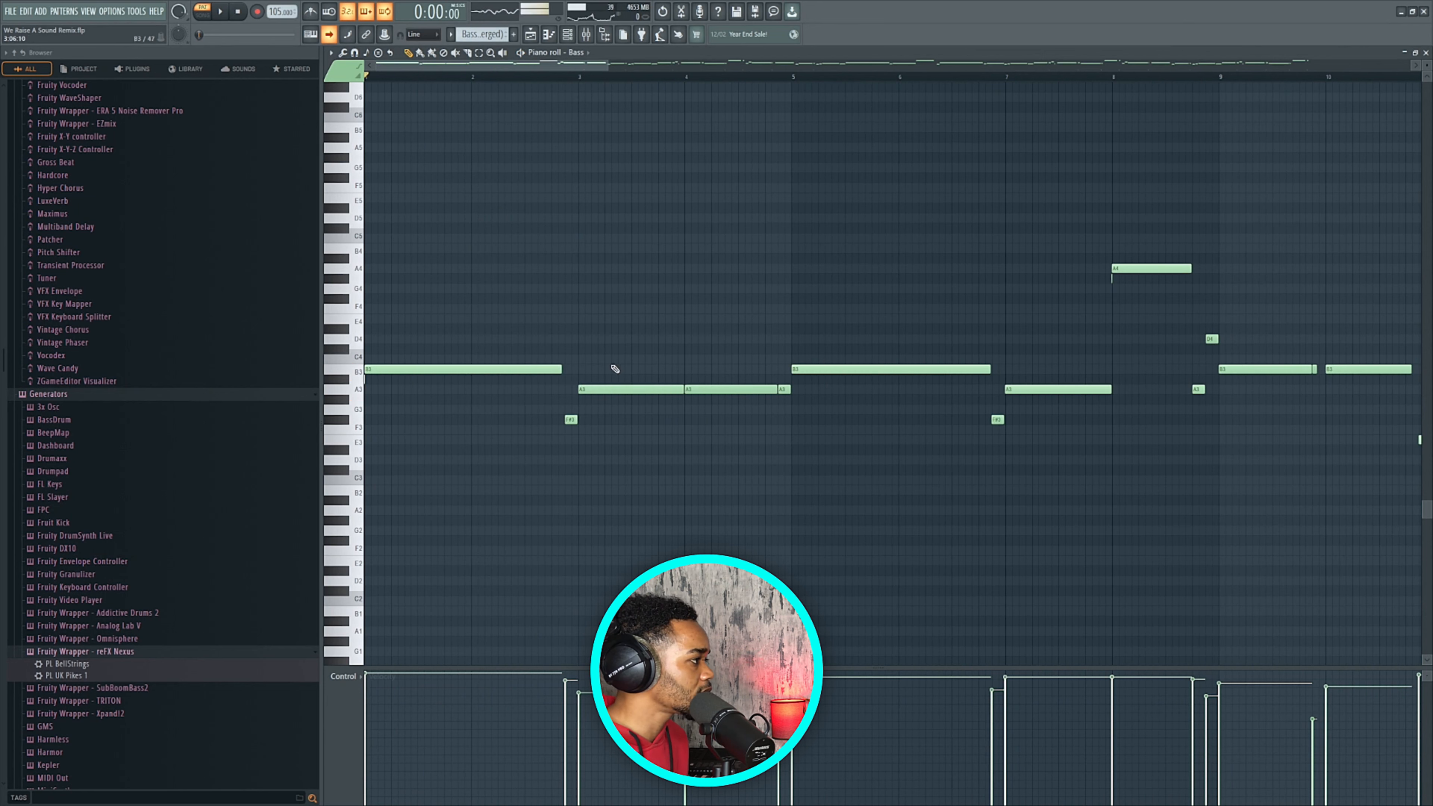
Add test notes at E4 and E3, then delete both.
{"action": "left_click", "coordinate": [615, 361]}
{"action": "left_click_drag", "start_coordinate": [664, 359], "coordinate": [637, 321]}
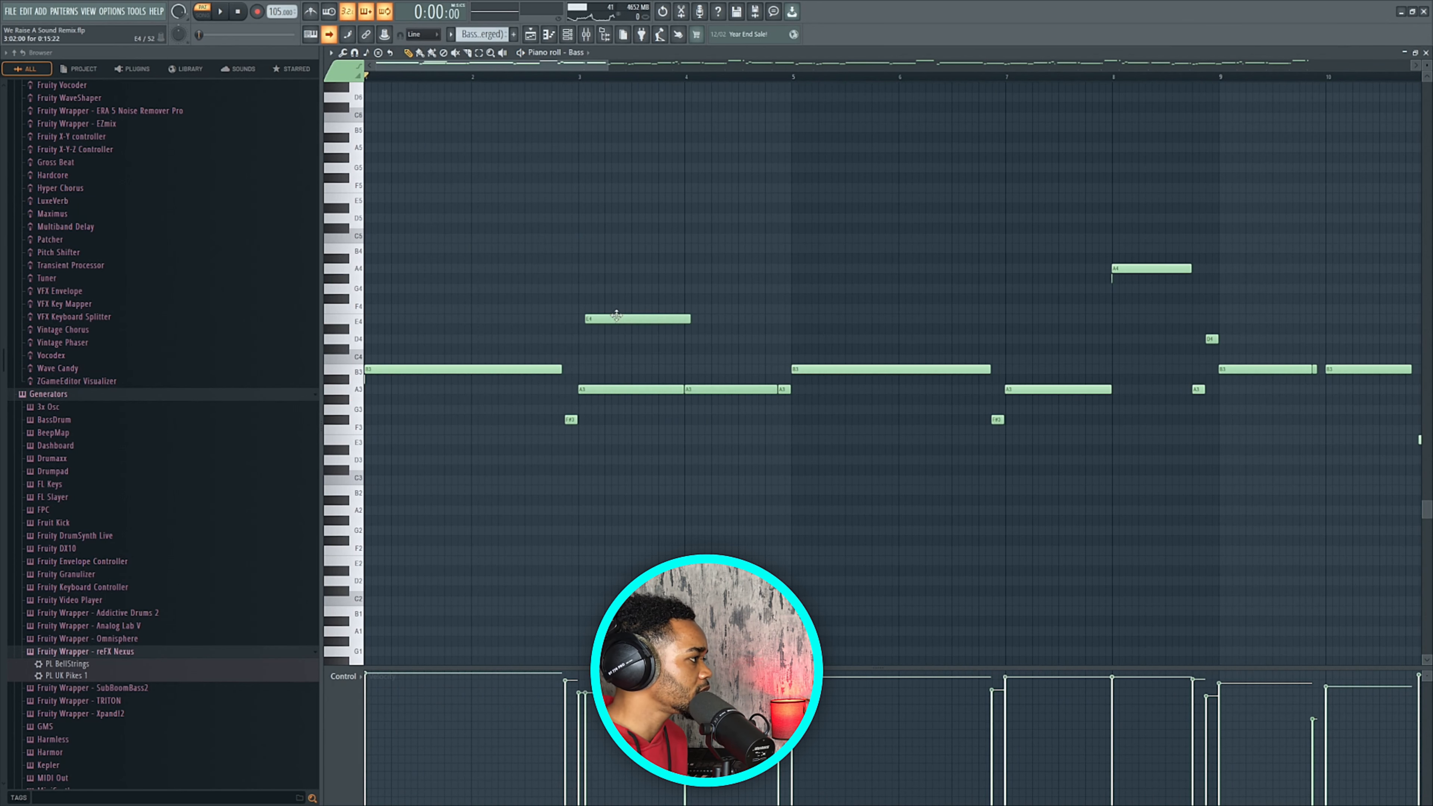
{"action": "right_click", "coordinate": [608, 320]}
{"action": "scroll", "coordinate": [649, 333], "scroll_direction": "up", "scroll_amount": 3}
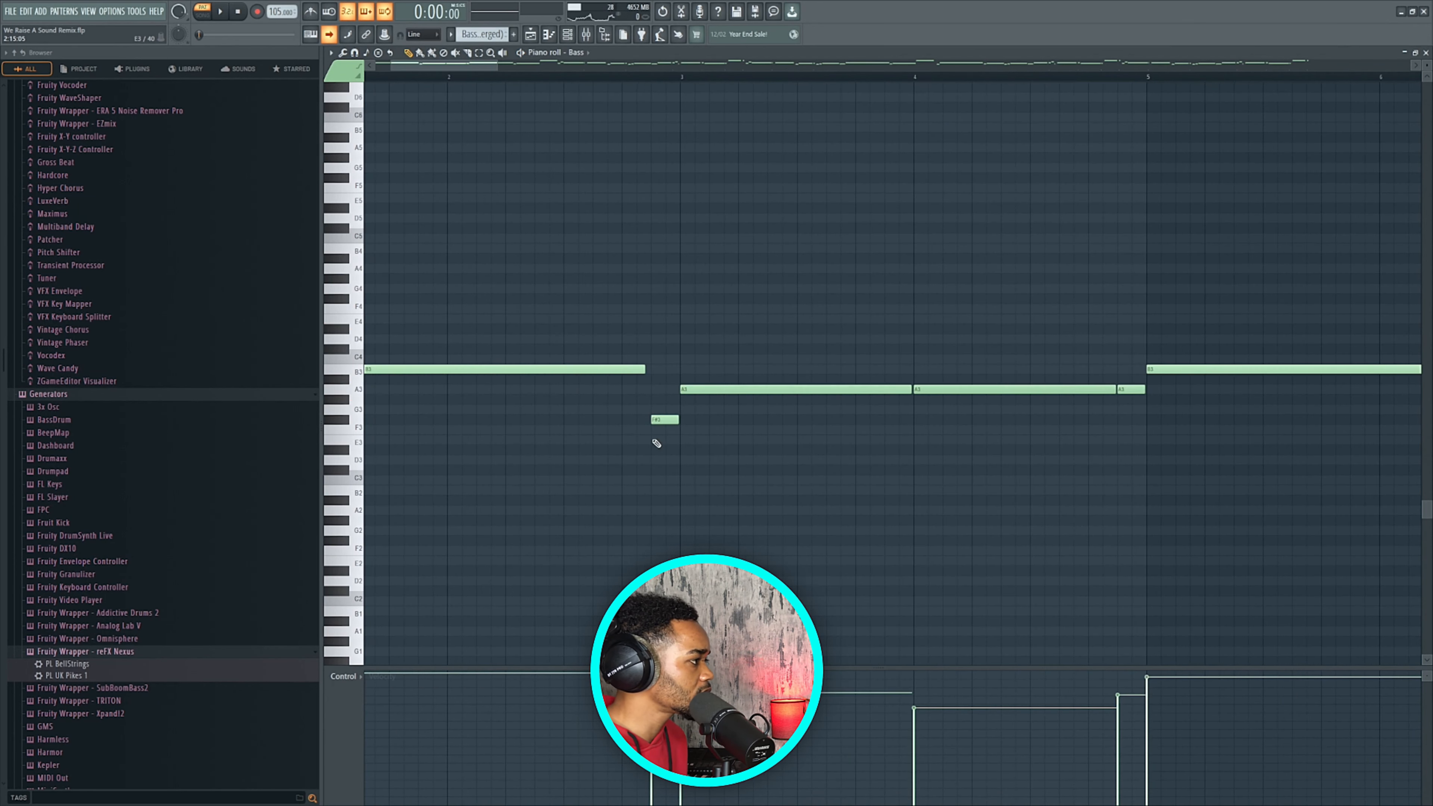
{"action": "left_click", "coordinate": [674, 441]}
{"action": "left_click_drag", "start_coordinate": [896, 441], "coordinate": [797, 441]}
{"action": "right_click", "coordinate": [755, 440]}
Play the bass from just before bar 8, then return to the playlist.
{"action": "scroll", "coordinate": [647, 247], "scroll_direction": "down", "scroll_amount": 5}
{"action": "scroll", "coordinate": [649, 247], "scroll_direction": "up", "scroll_amount": 2}
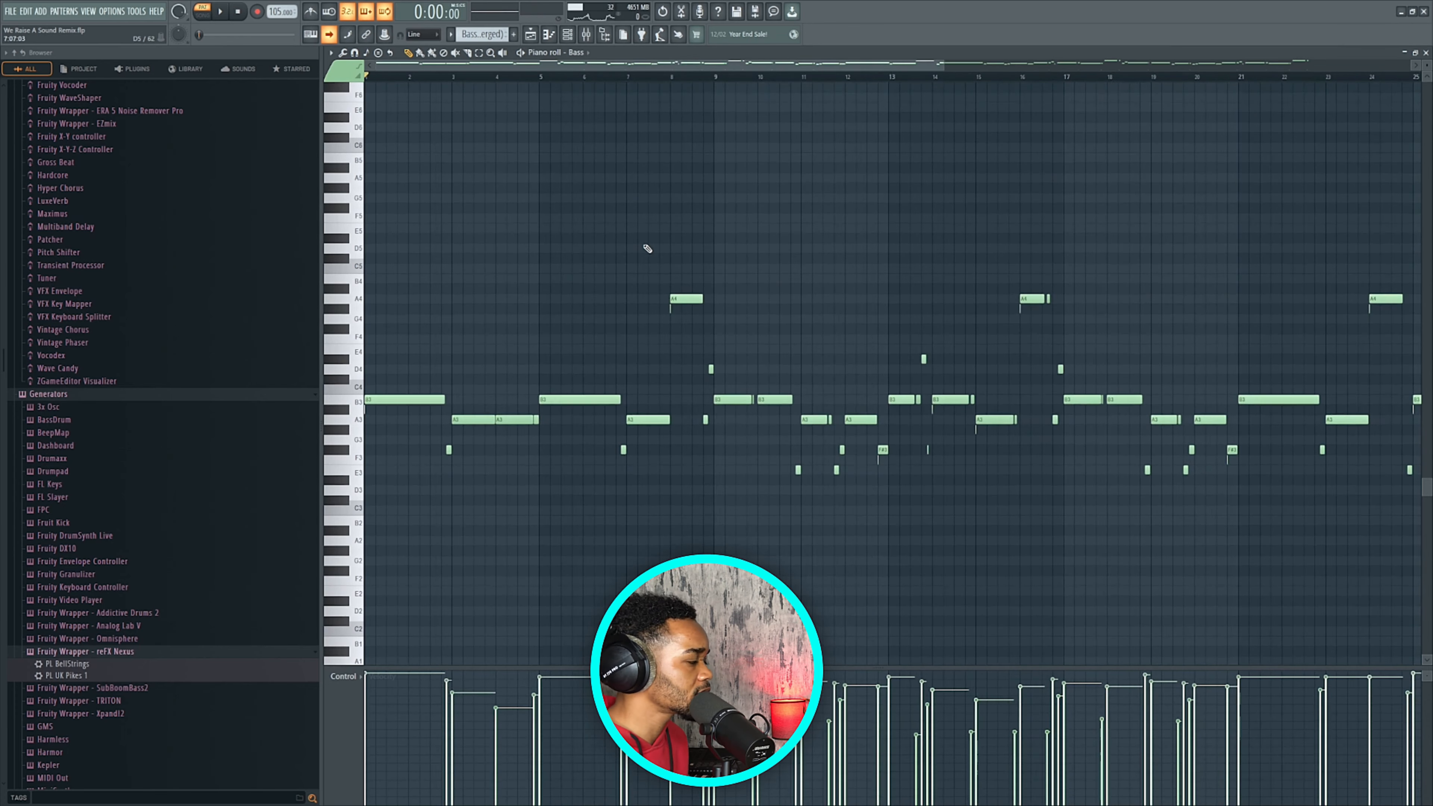
{"action": "scroll", "coordinate": [658, 248], "scroll_direction": "up", "scroll_amount": 6}
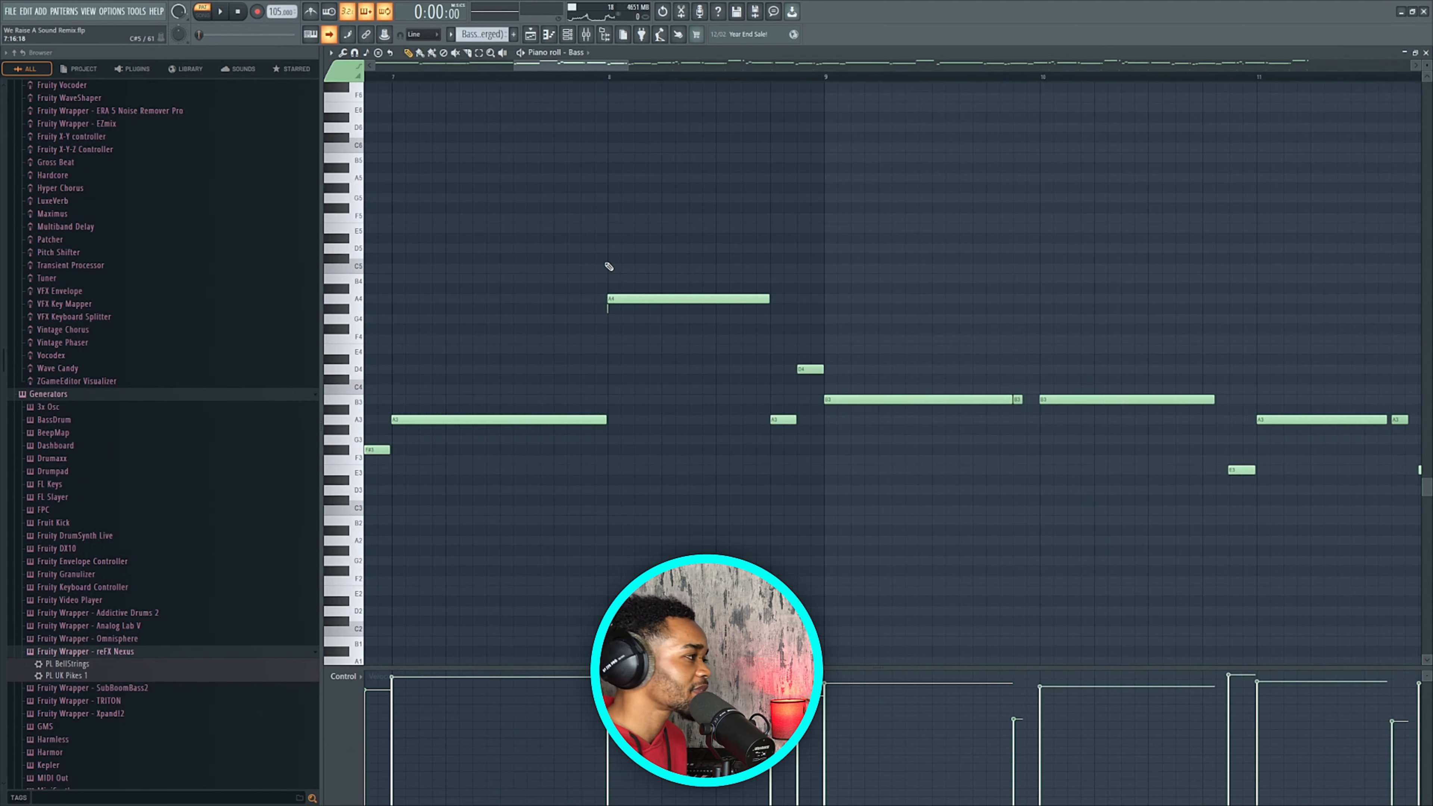
{"action": "scroll", "coordinate": [607, 273], "scroll_direction": "up", "scroll_amount": 4}
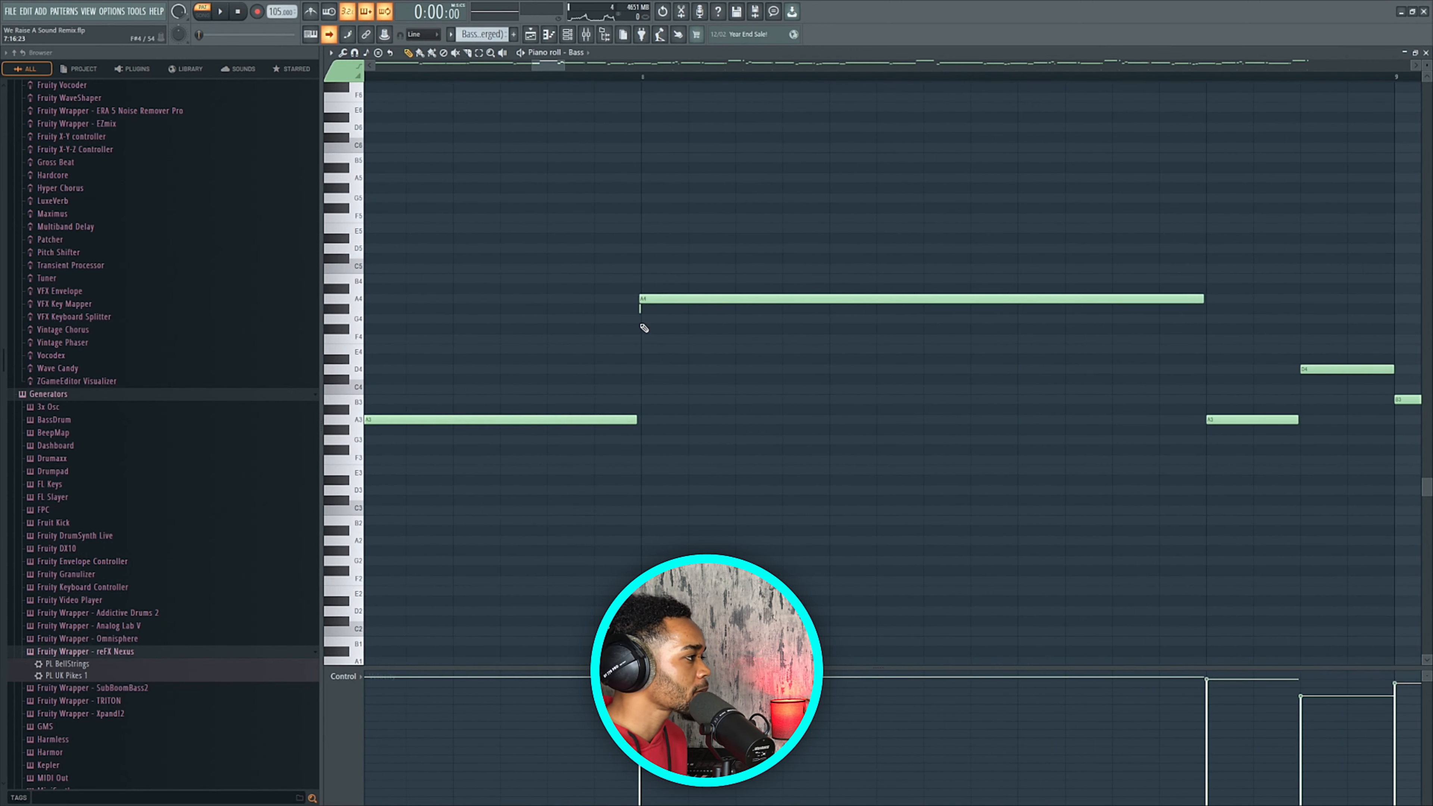
{"action": "scroll", "coordinate": [641, 345], "scroll_direction": "up", "scroll_amount": 2}
{"action": "left_click", "coordinate": [590, 75]}
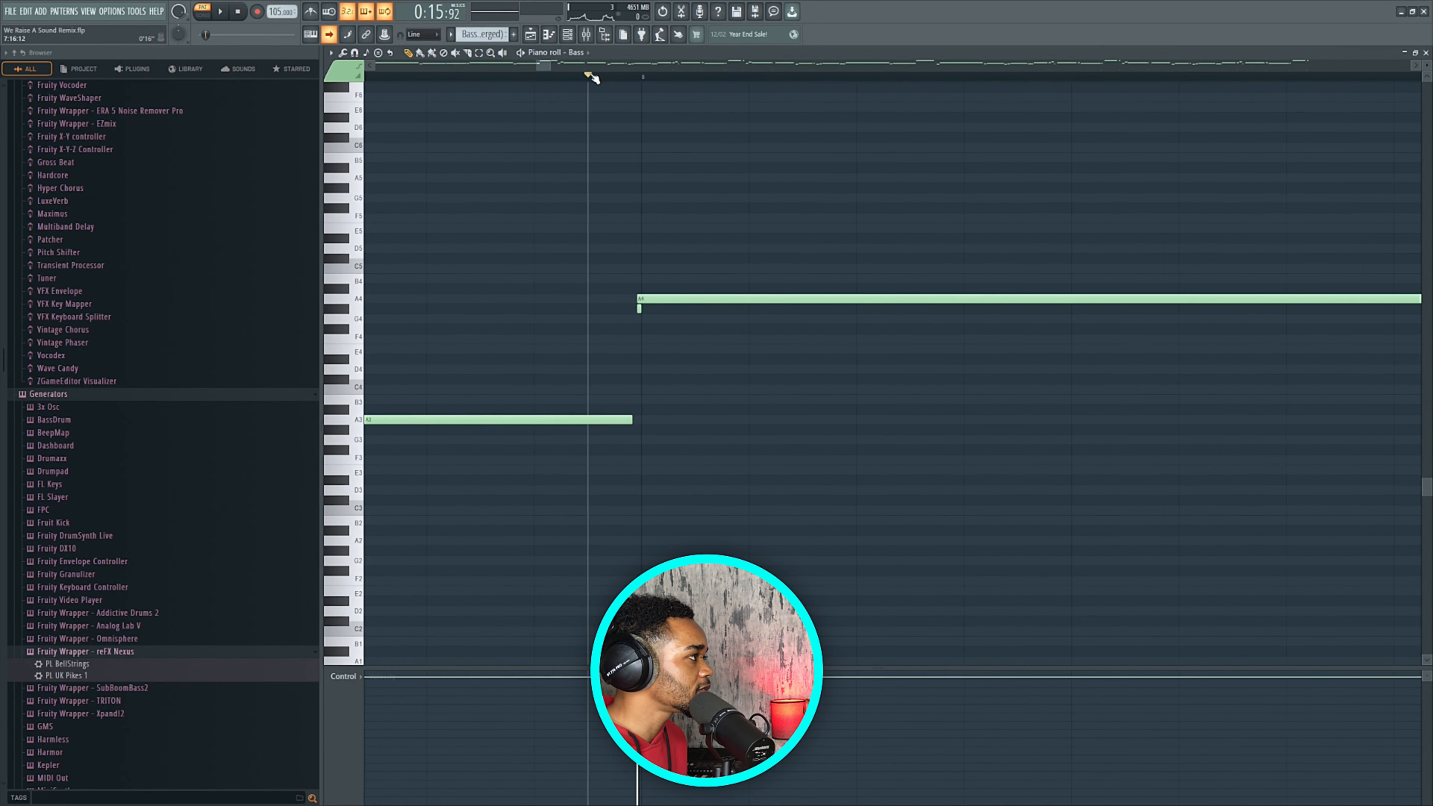
{"action": "key", "text": "space"}
{"action": "key", "text": "space"}
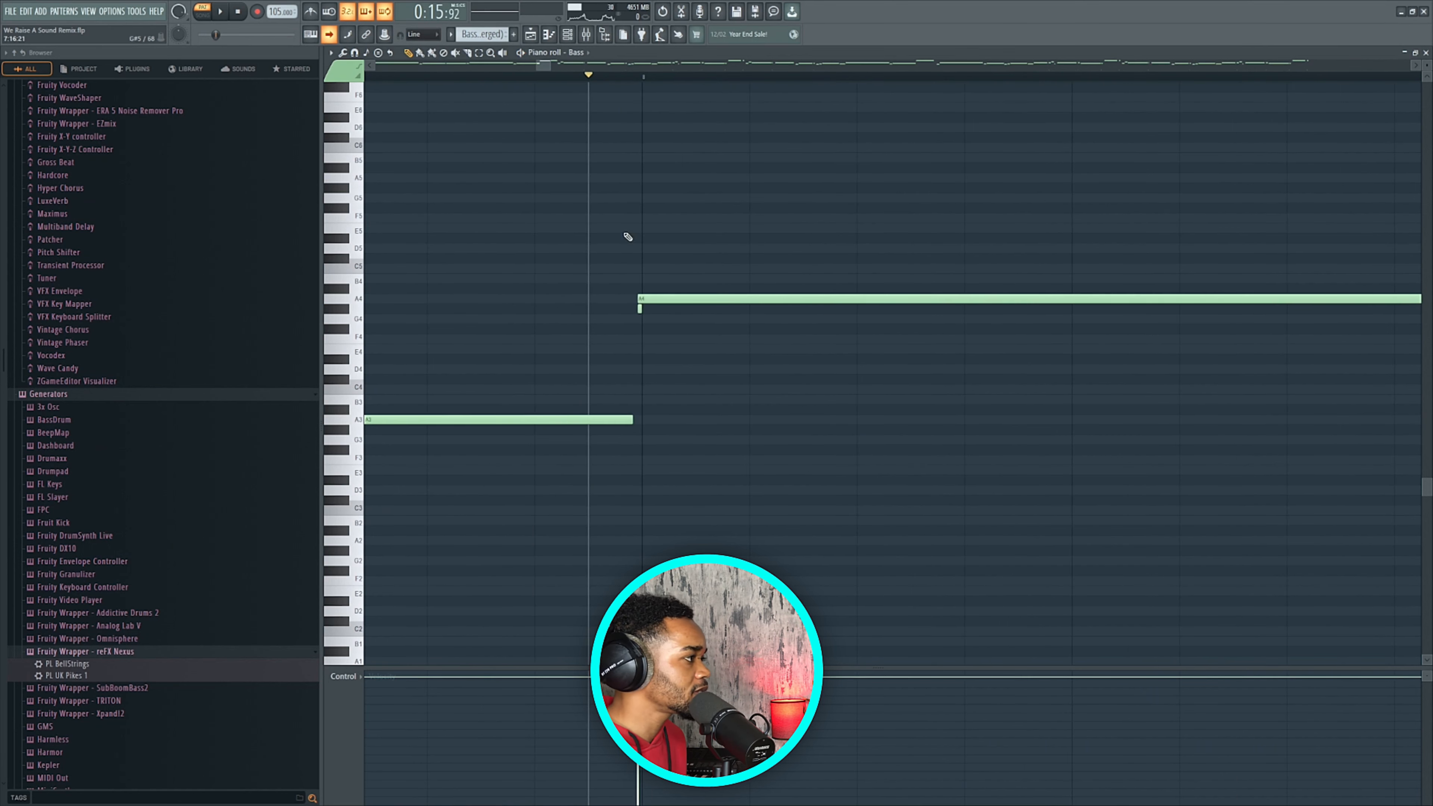
{"action": "scroll", "coordinate": [696, 207], "scroll_direction": "down", "scroll_amount": 5}
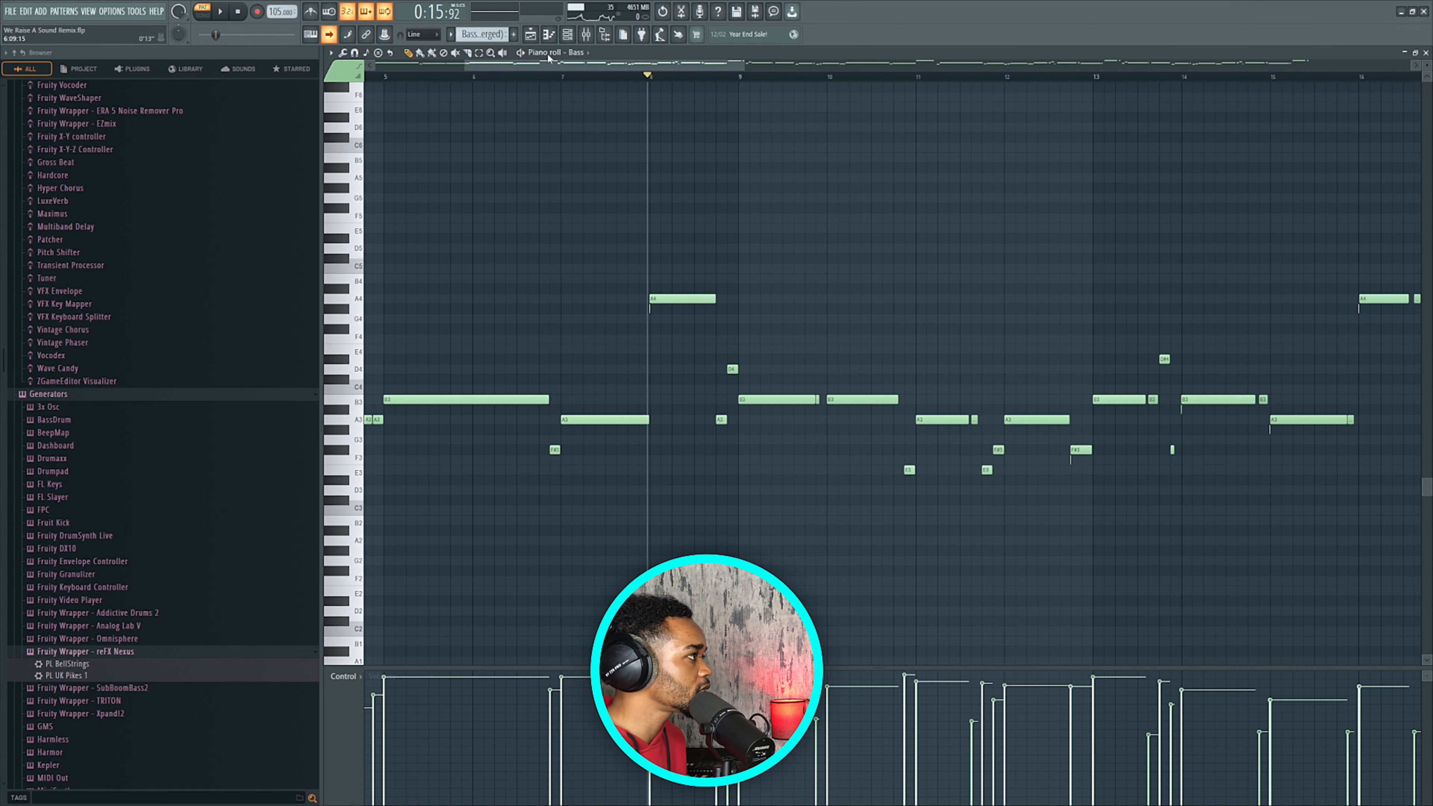
{"action": "left_click", "coordinate": [531, 34]}
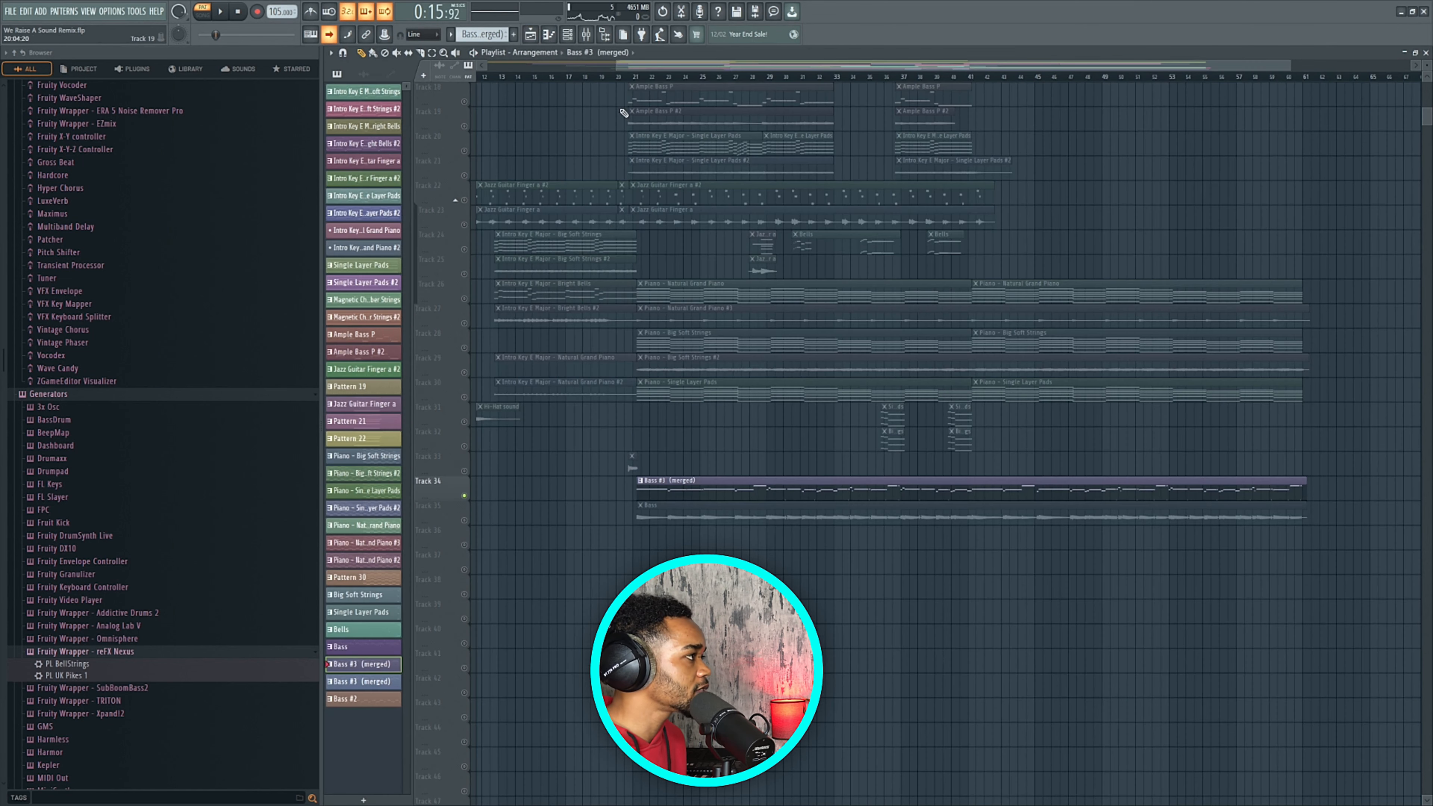
Play the song from bar 21 and open the Bass channel's EZbass instrument.
{"action": "left_click", "coordinate": [633, 79]}
{"action": "key", "text": "space"}
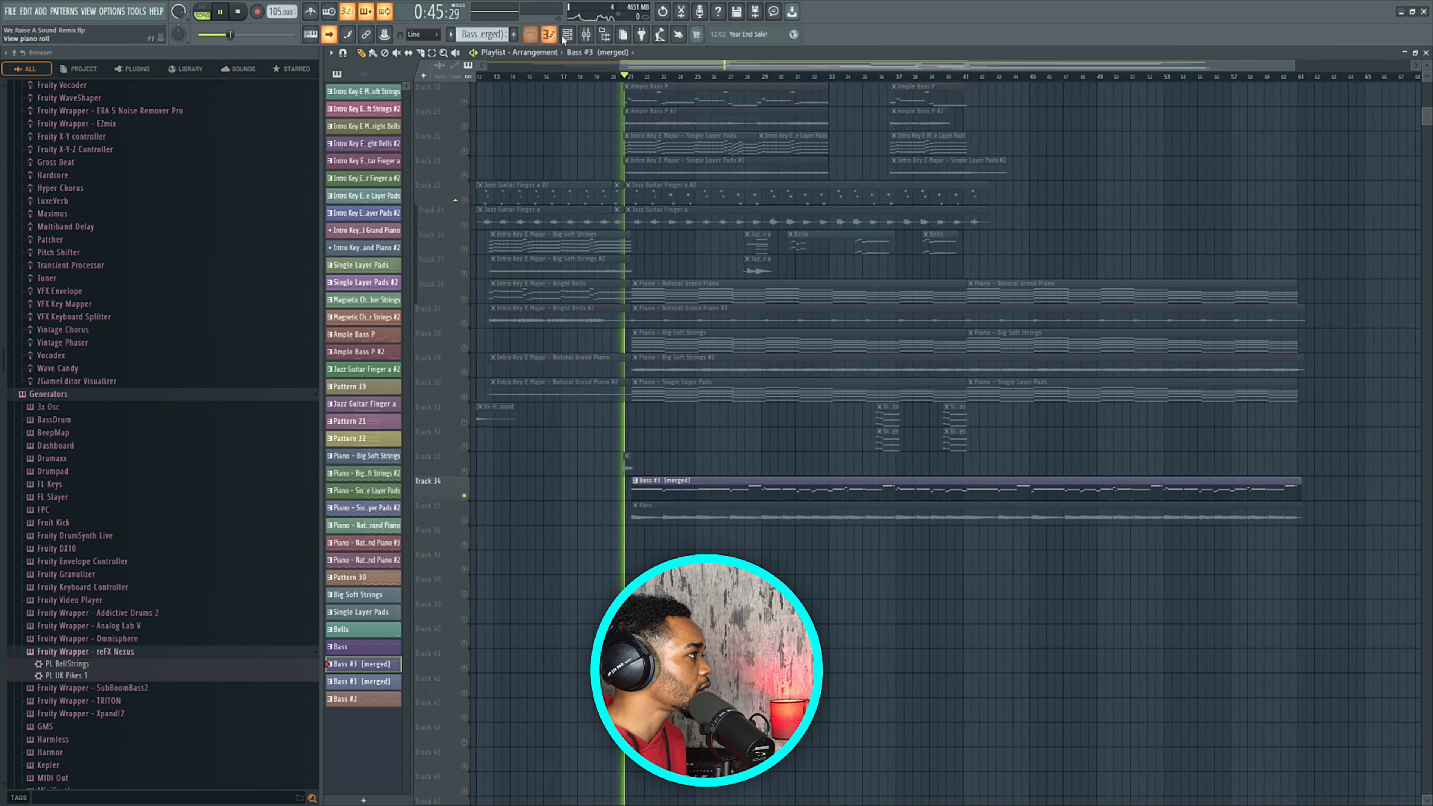
{"action": "left_click", "coordinate": [567, 34]}
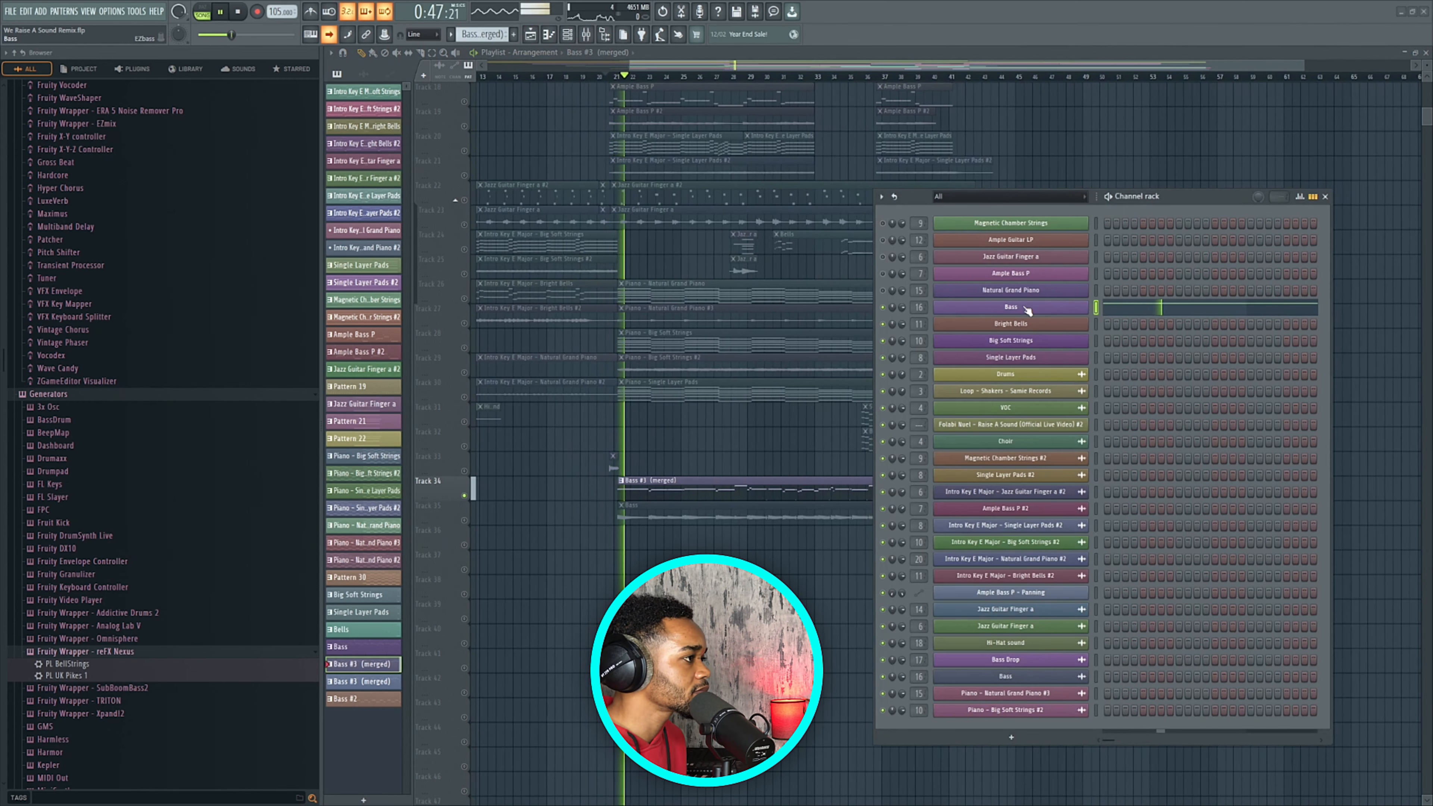
{"action": "left_click", "coordinate": [996, 305]}
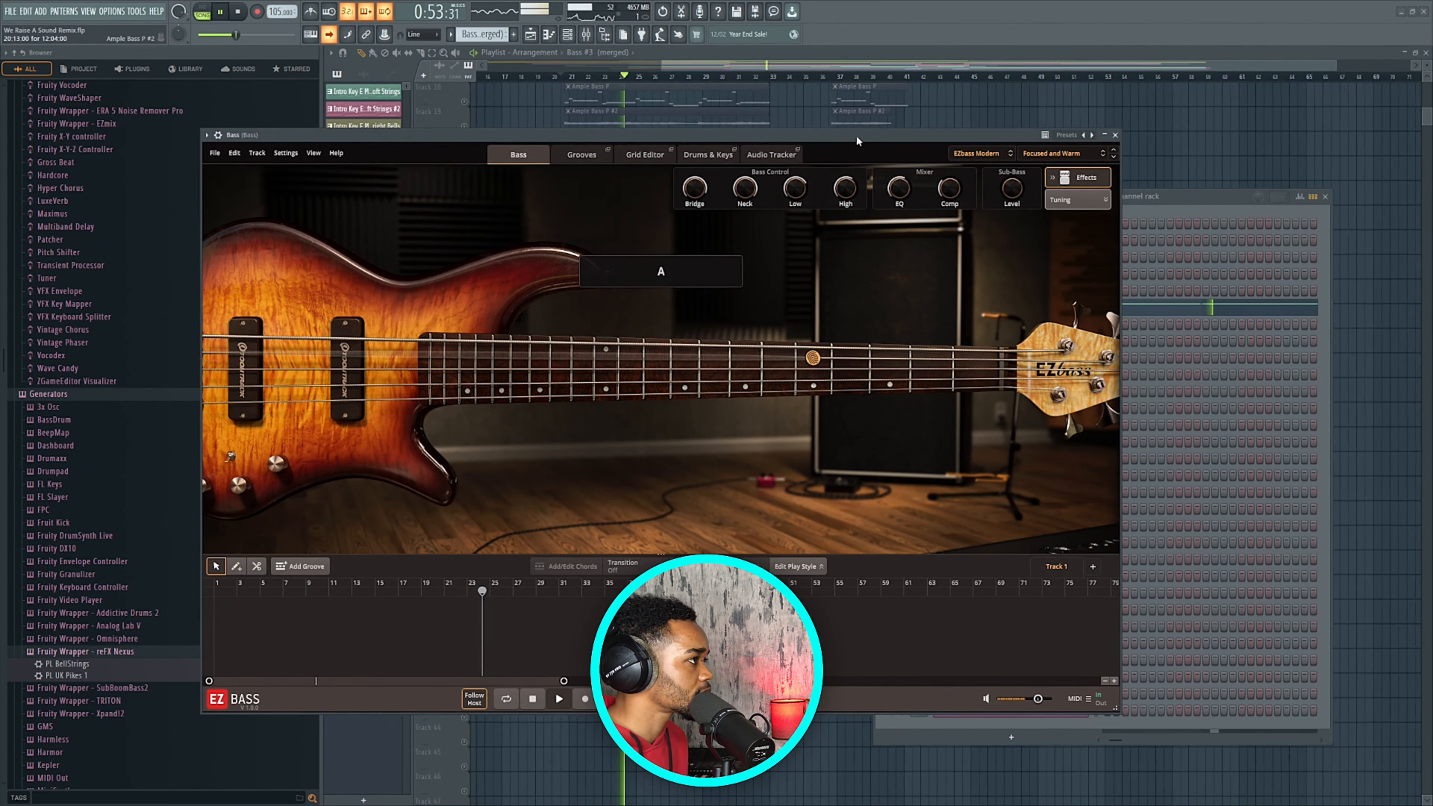
{"action": "left_click_drag", "start_coordinate": [857, 134], "coordinate": [816, 135]}
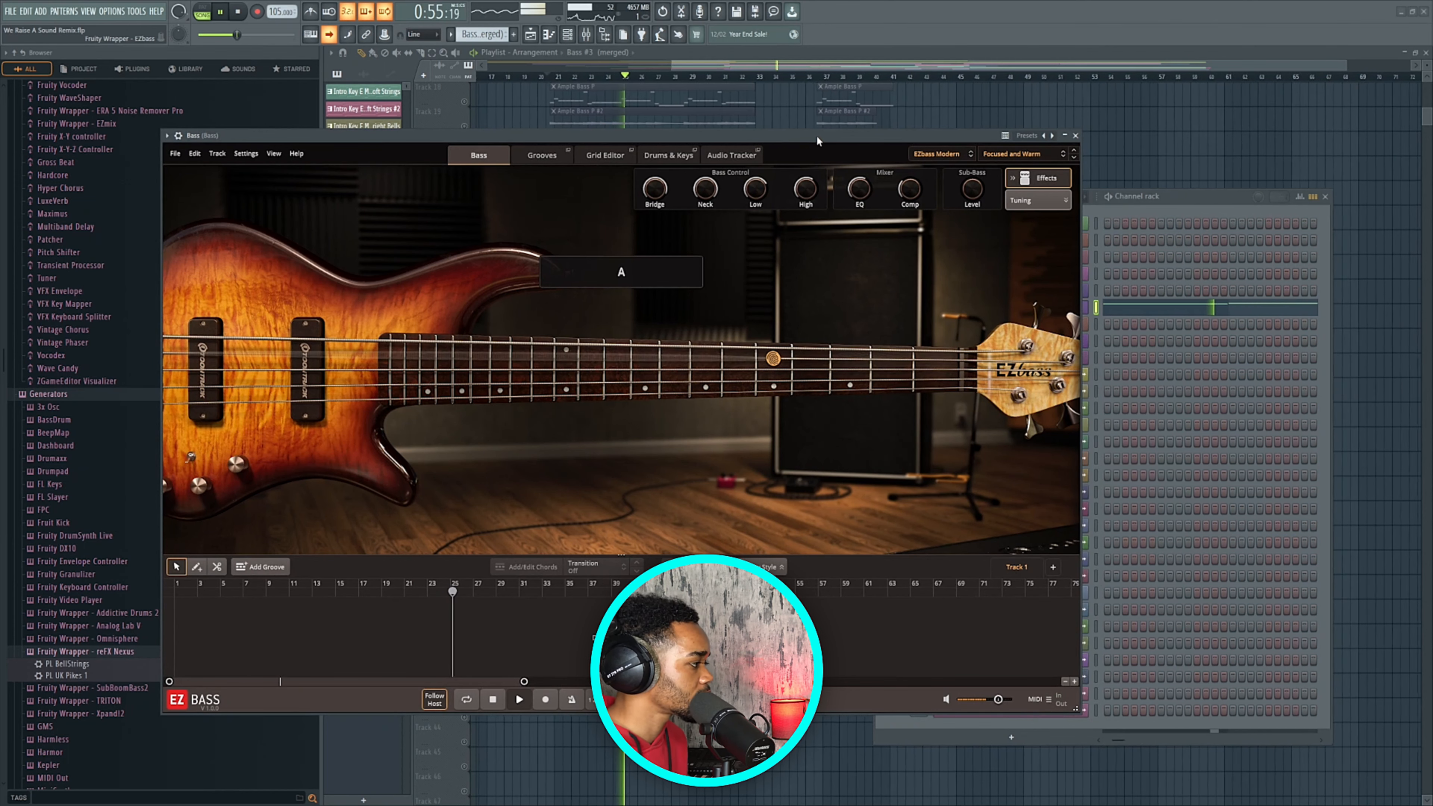
{"action": "key", "text": "space"}
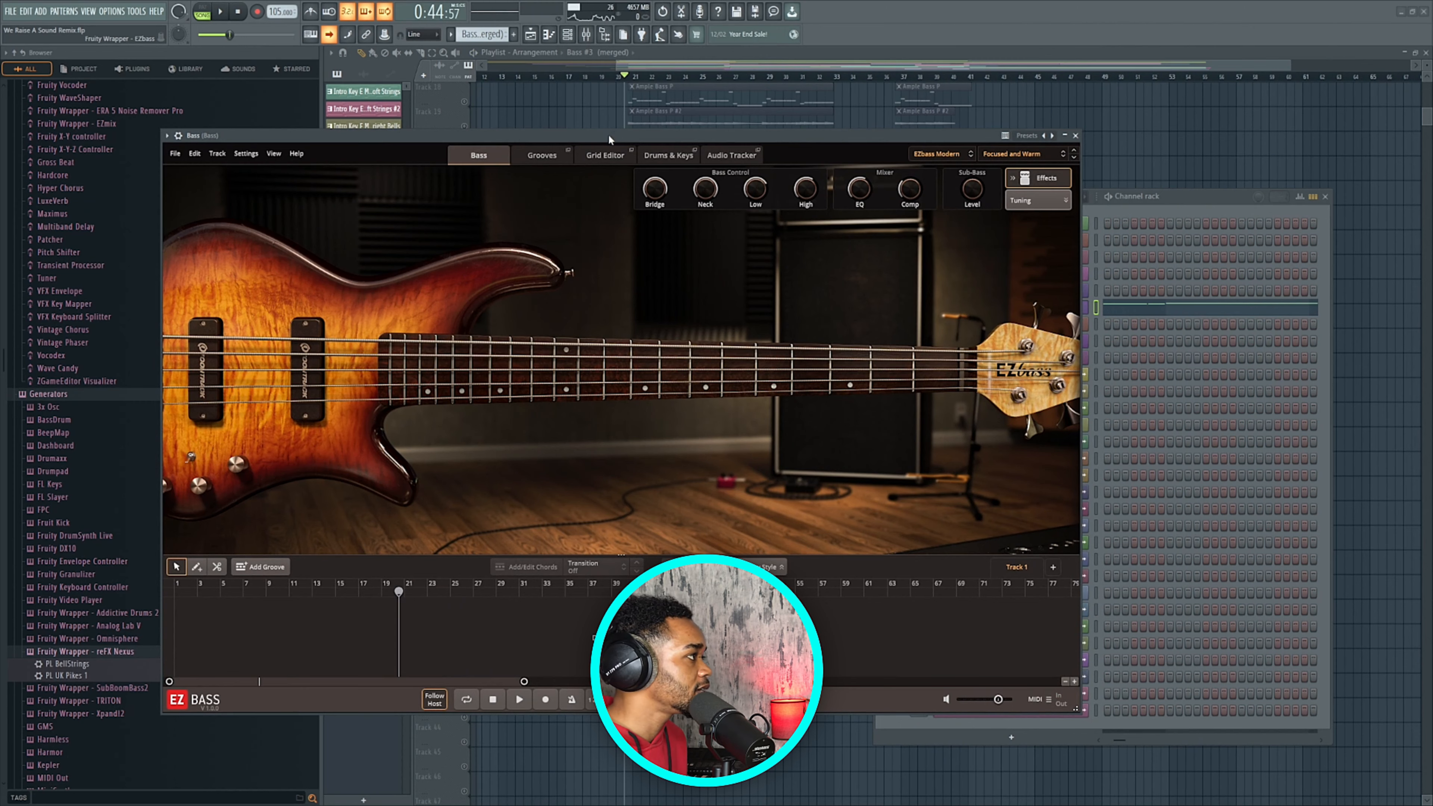
{"action": "left_click_drag", "start_coordinate": [608, 135], "coordinate": [556, 126]}
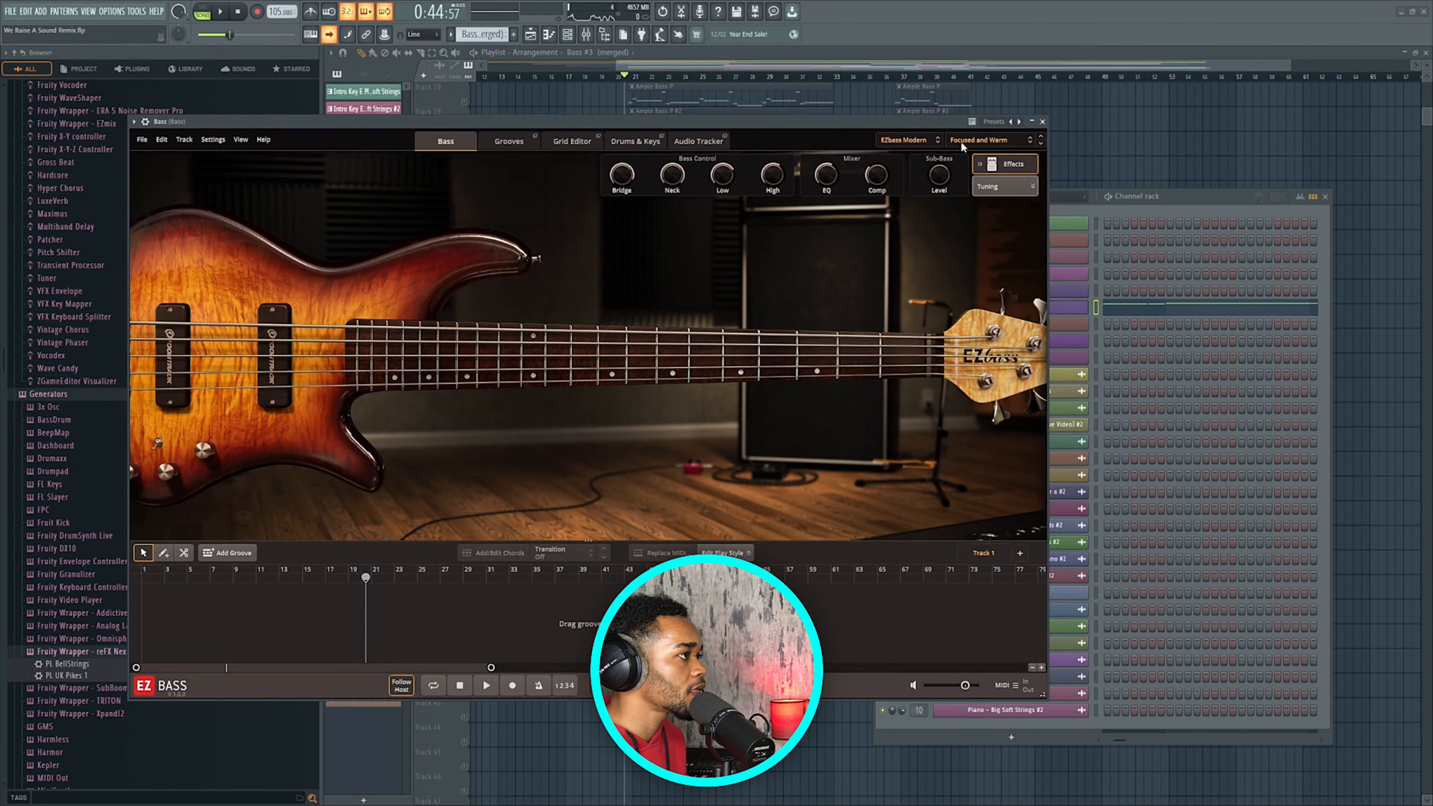
Browse the Finger and Pick bass tone presets, keeping Focused and Warm.
{"action": "left_click", "coordinate": [980, 141]}
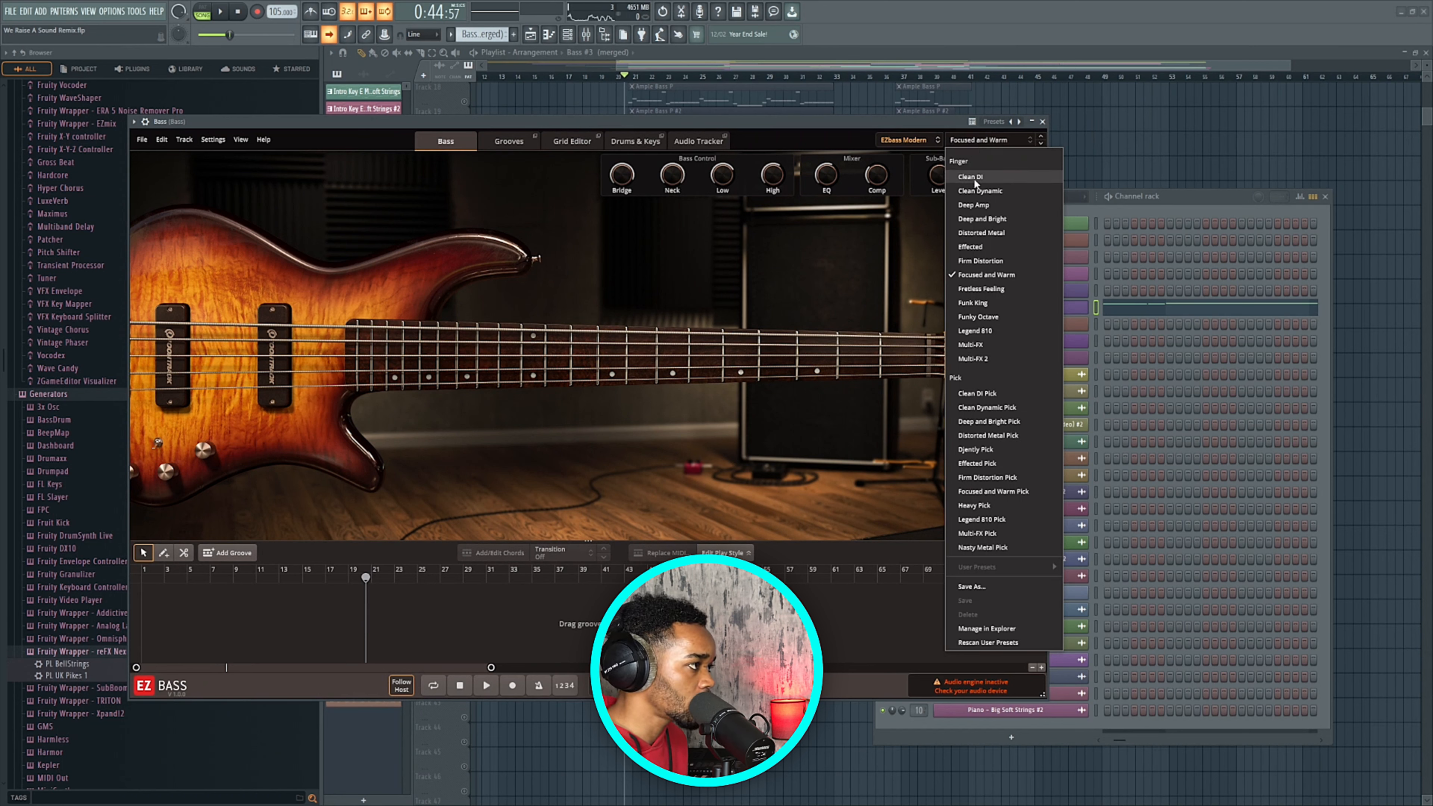
{"action": "left_click", "coordinate": [846, 121]}
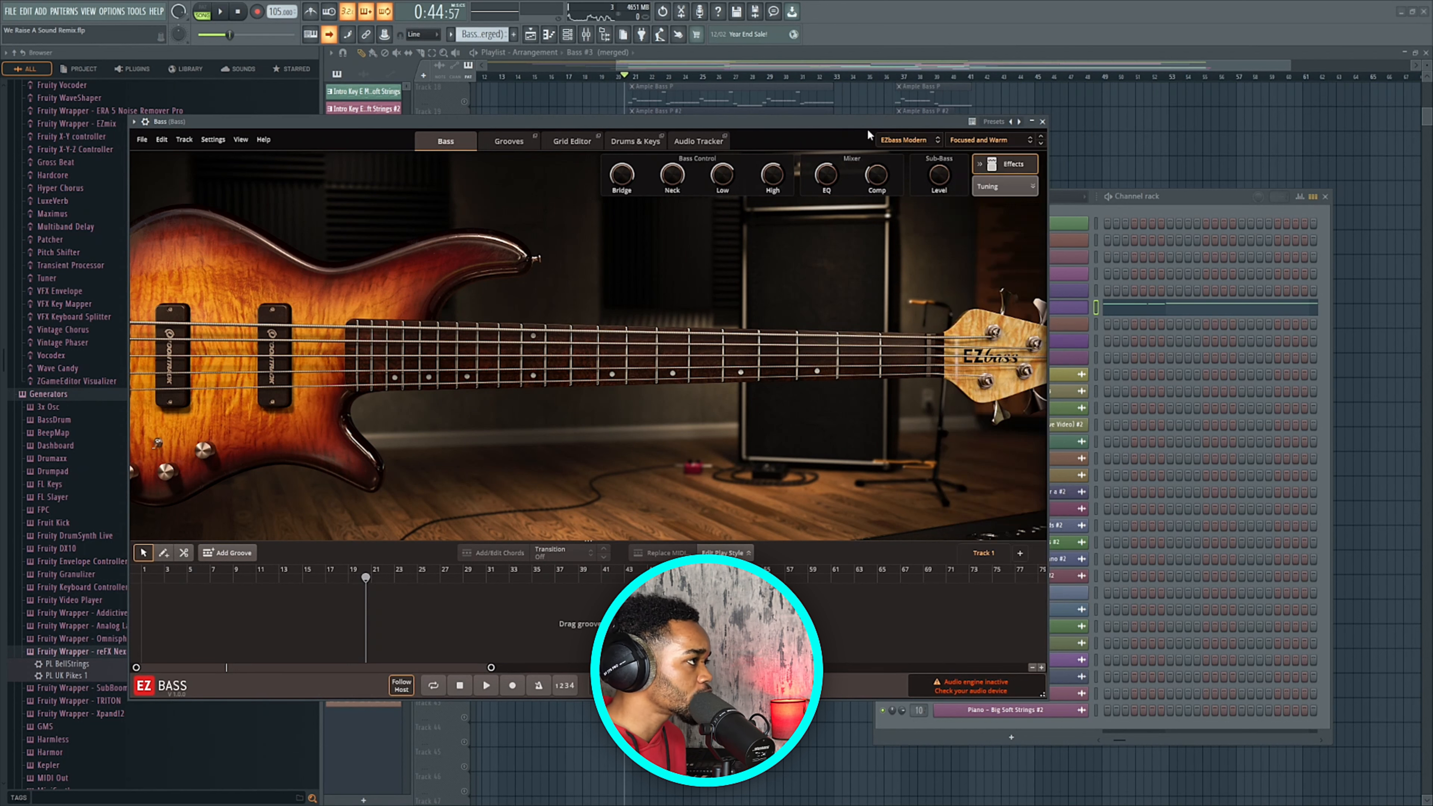
{"action": "left_click", "coordinate": [967, 141]}
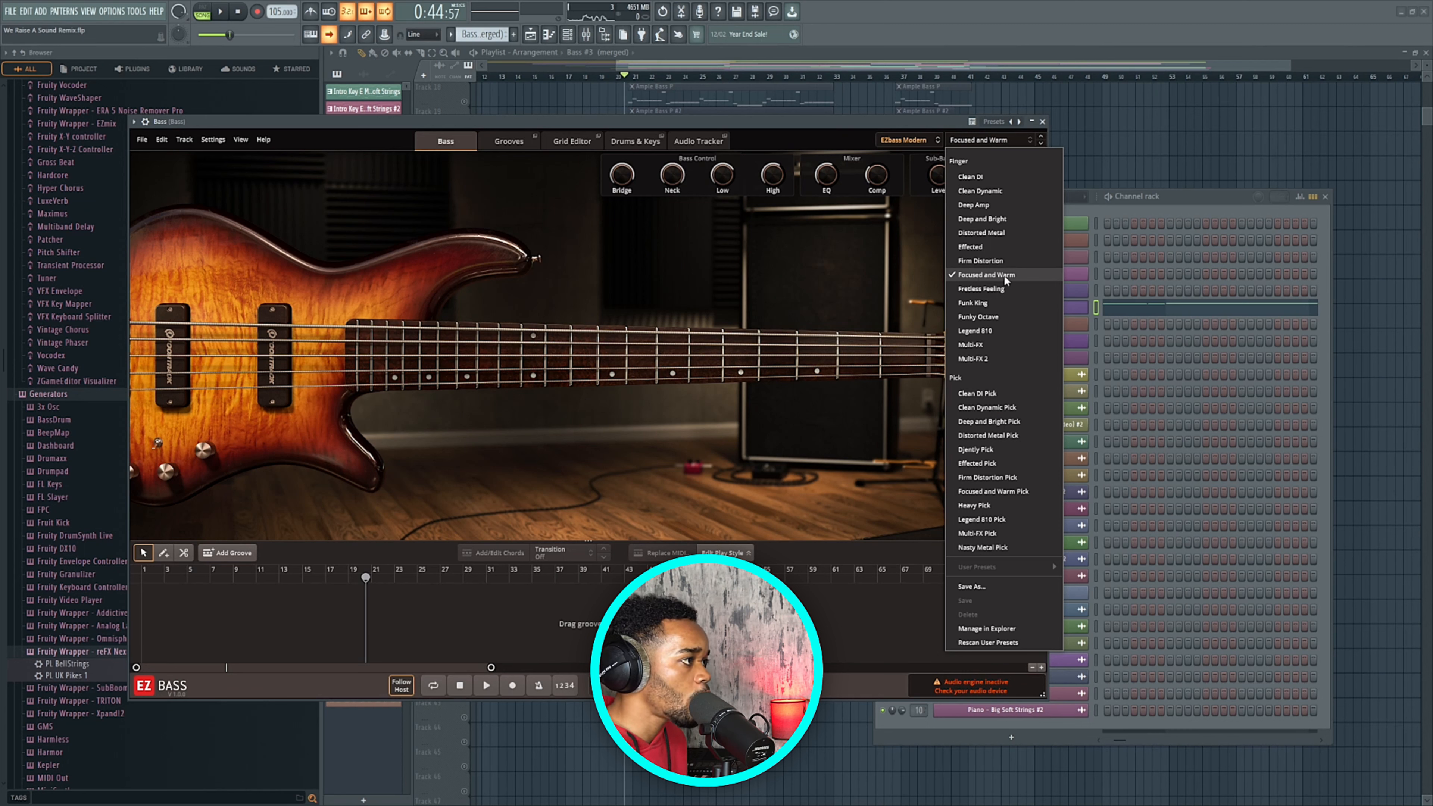
{"action": "left_click", "coordinate": [684, 127]}
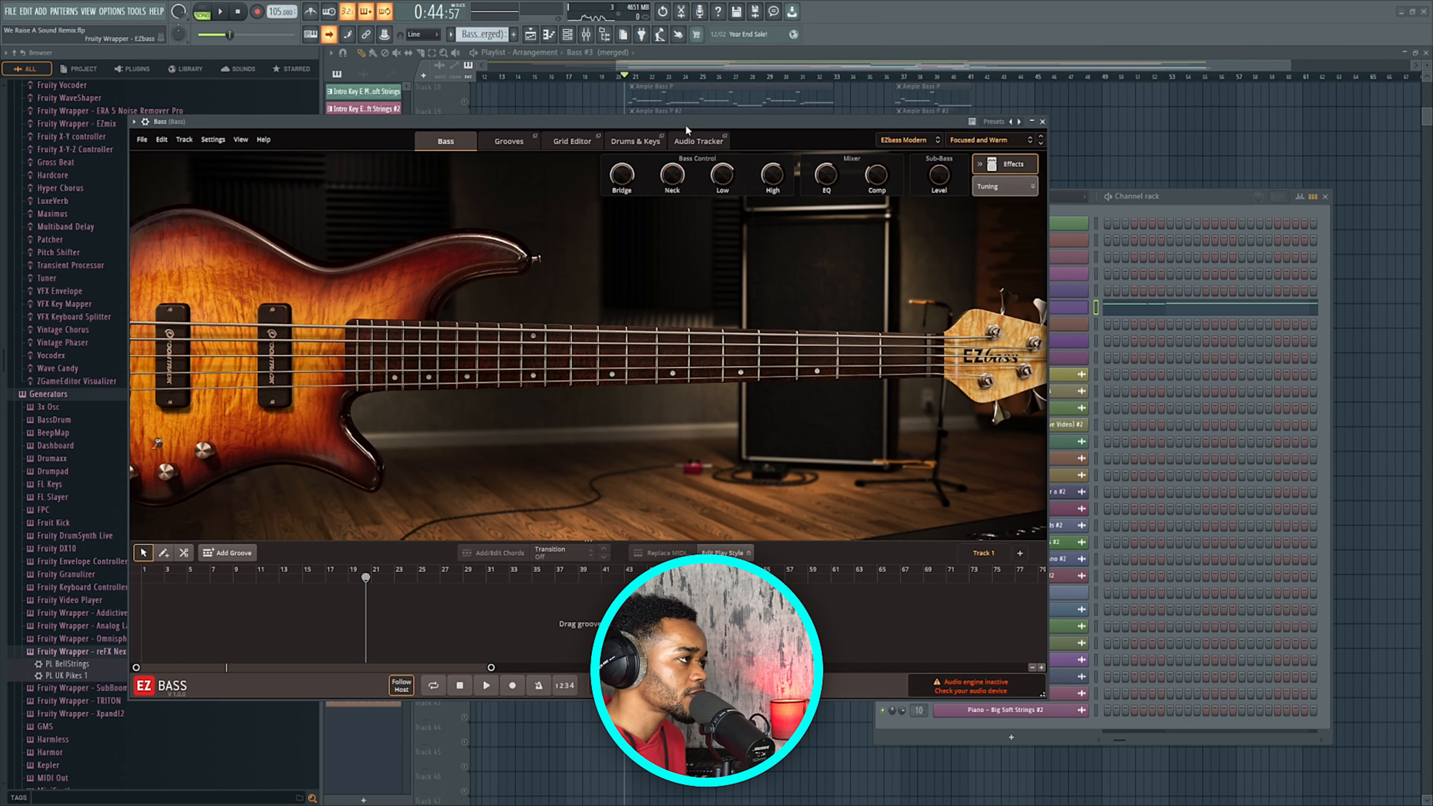
{"action": "left_click", "coordinate": [983, 139]}
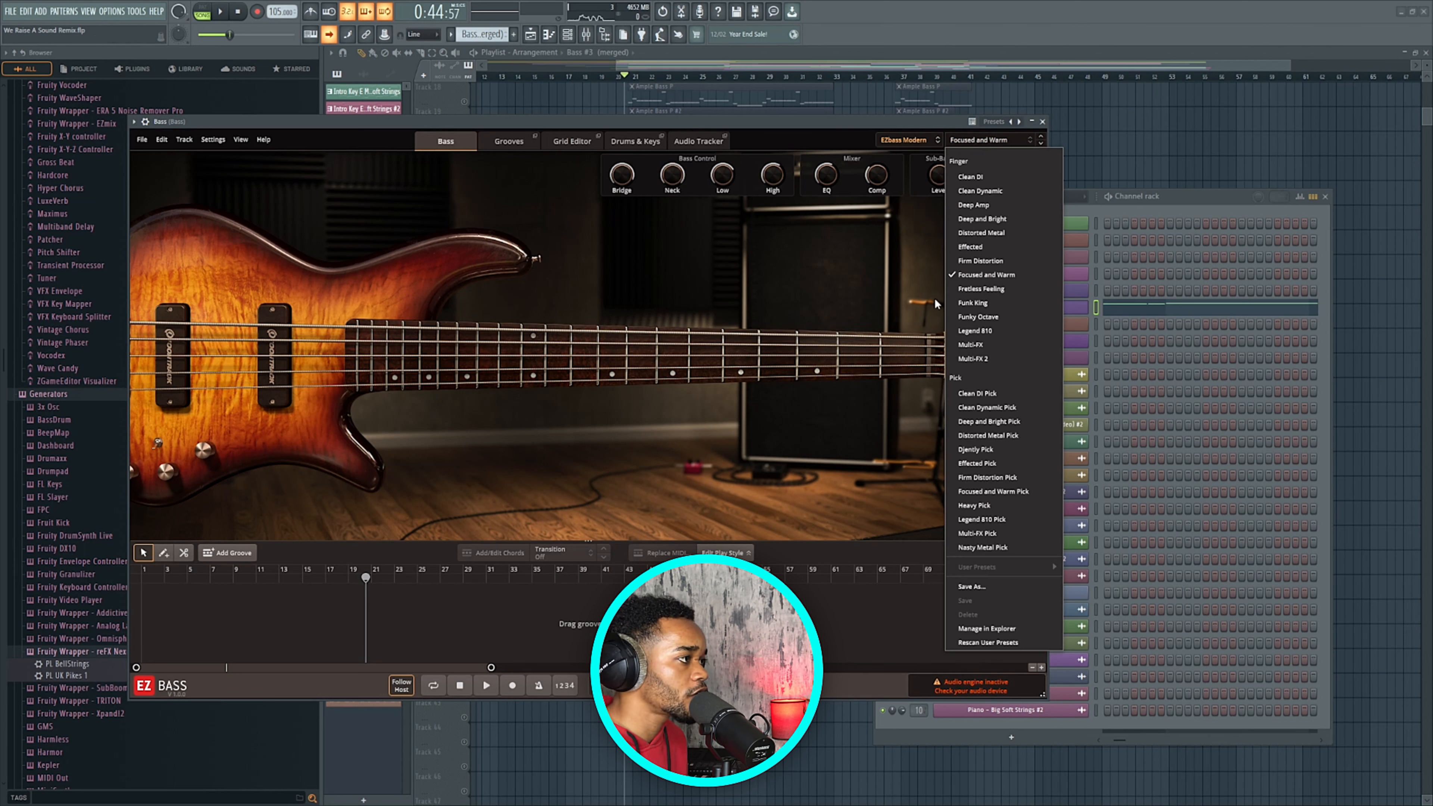
{"action": "left_click", "coordinate": [819, 133]}
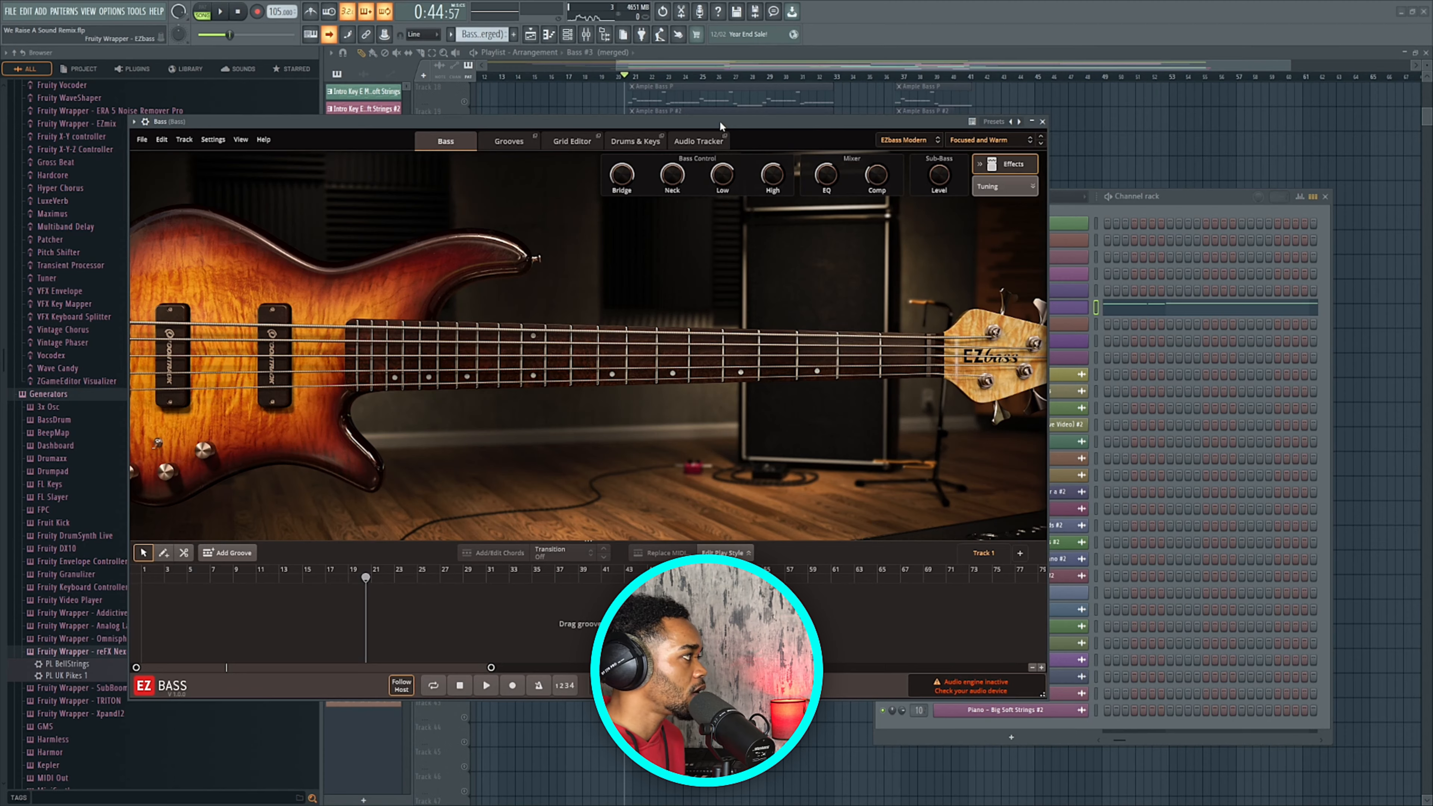
Open the EZbass model list to check EZbass Vintage.
{"action": "left_click_drag", "start_coordinate": [720, 121], "coordinate": [711, 99]}
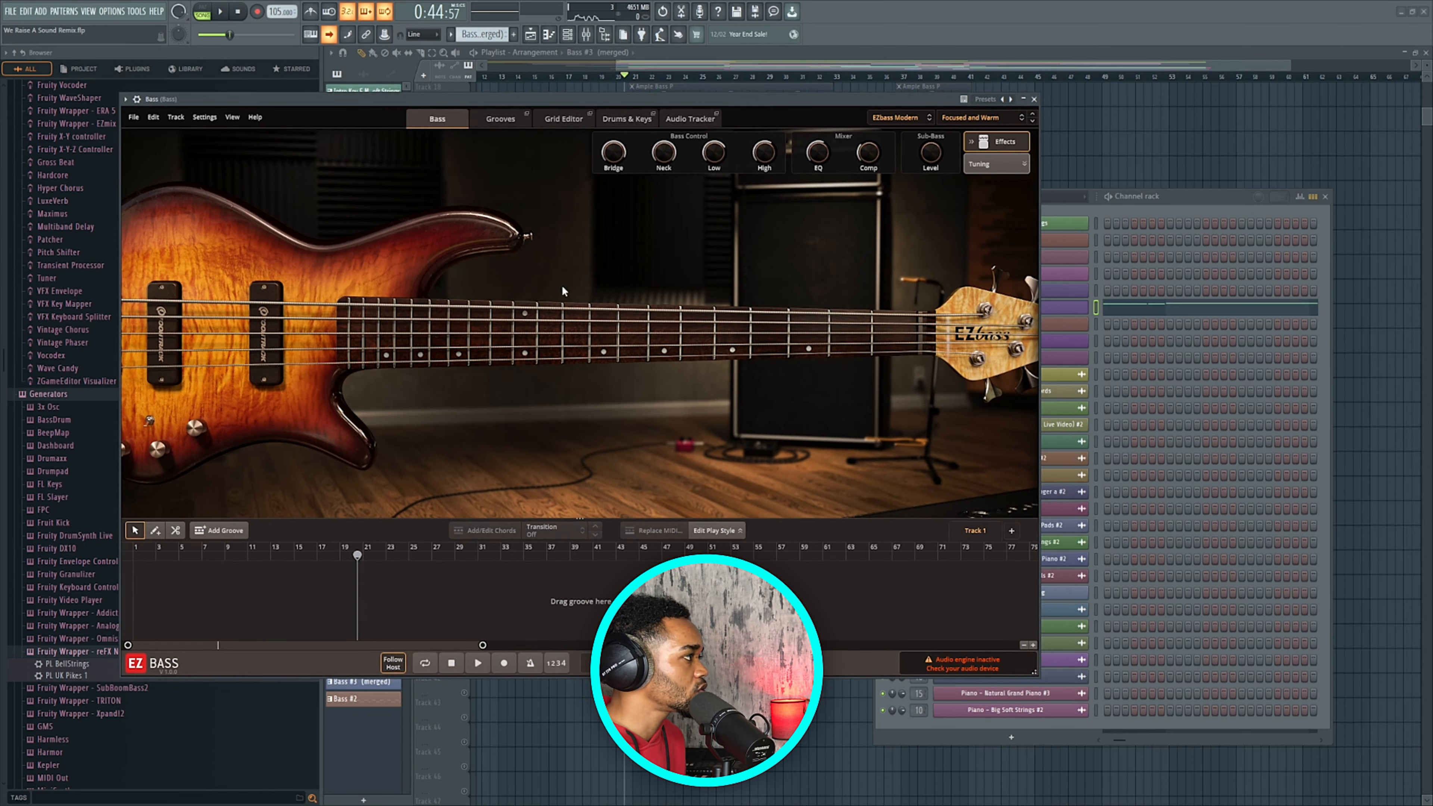
{"action": "left_click", "coordinate": [896, 120]}
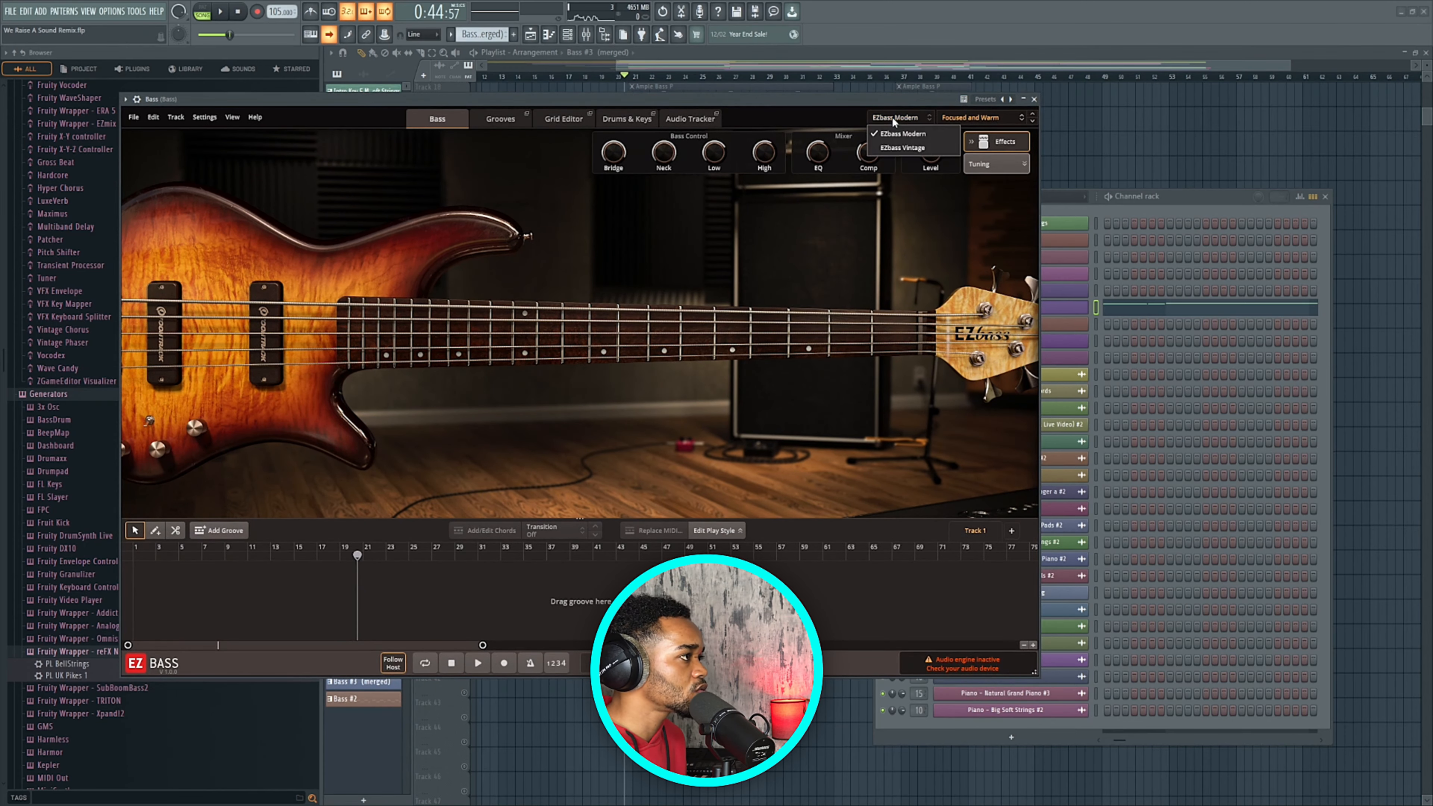
{"action": "left_click", "coordinate": [892, 148]}
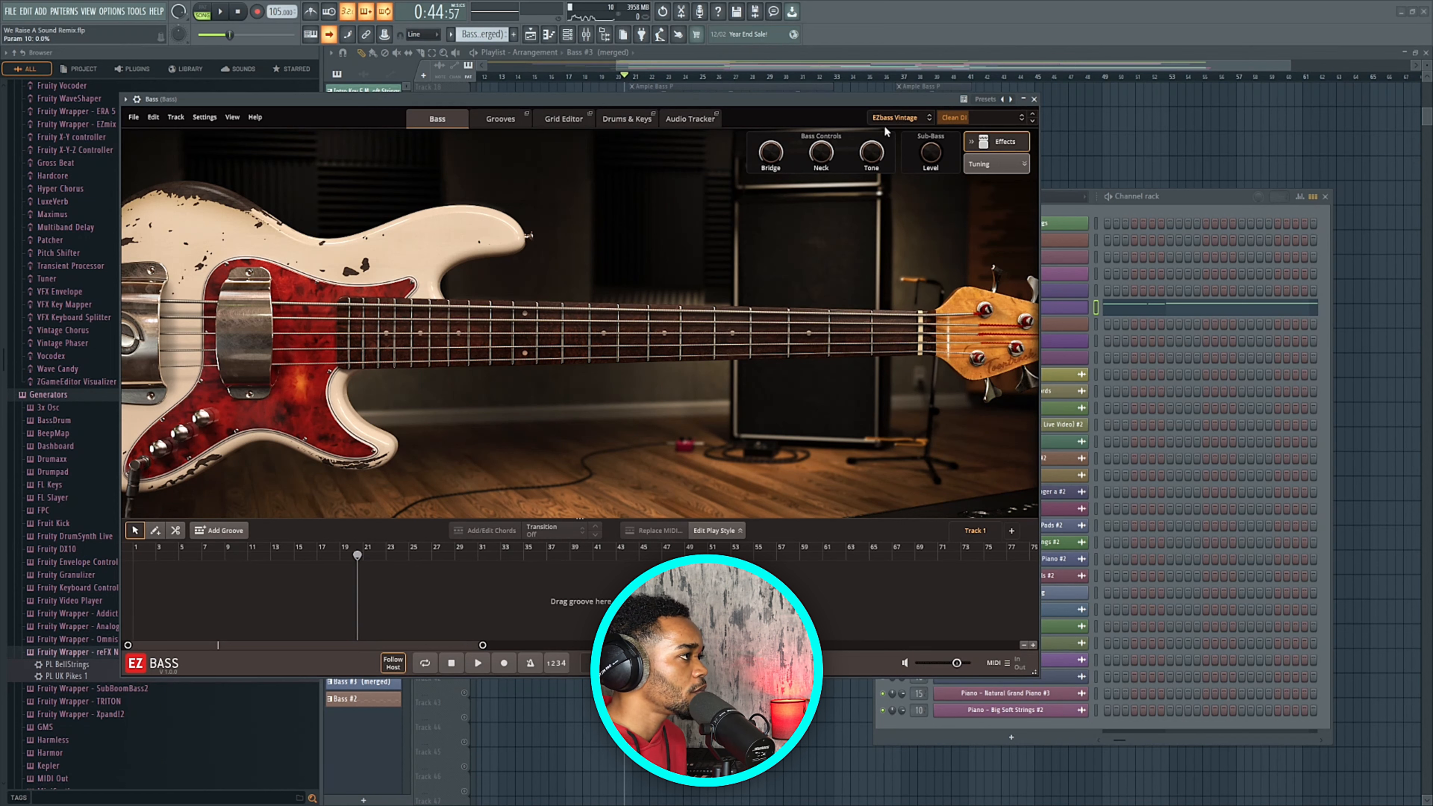
{"action": "left_click", "coordinate": [892, 118]}
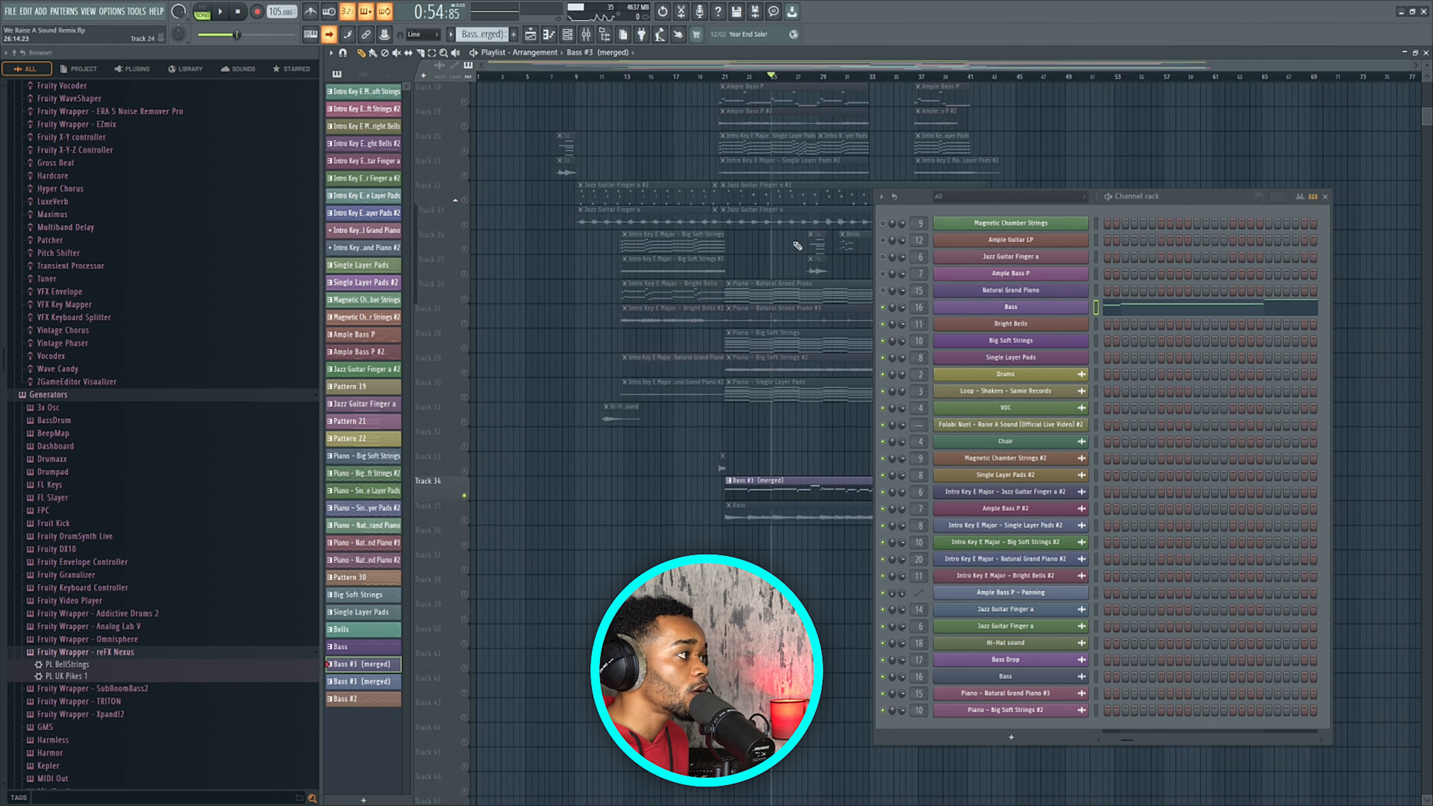
Close the channel rack and mute the Bass #3 (merged) clip on Track 34.
{"action": "scroll", "coordinate": [778, 227], "scroll_direction": "up", "scroll_amount": 3}
{"action": "scroll", "coordinate": [779, 234], "scroll_direction": "down", "scroll_amount": 2}
{"action": "scroll", "coordinate": [736, 243], "scroll_direction": "up", "scroll_amount": 2}
{"action": "left_click", "coordinate": [1325, 197]}
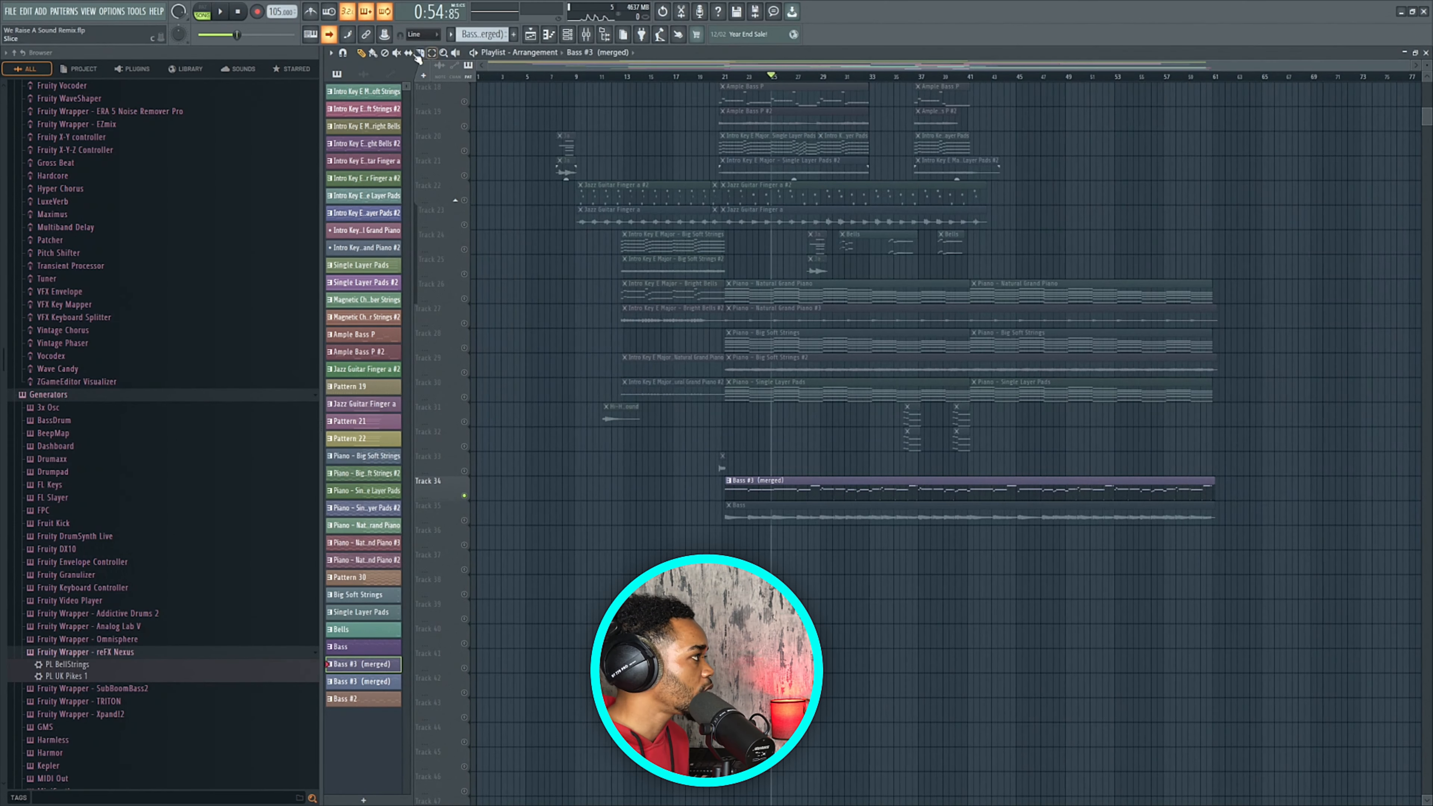
{"action": "left_click", "coordinate": [398, 55]}
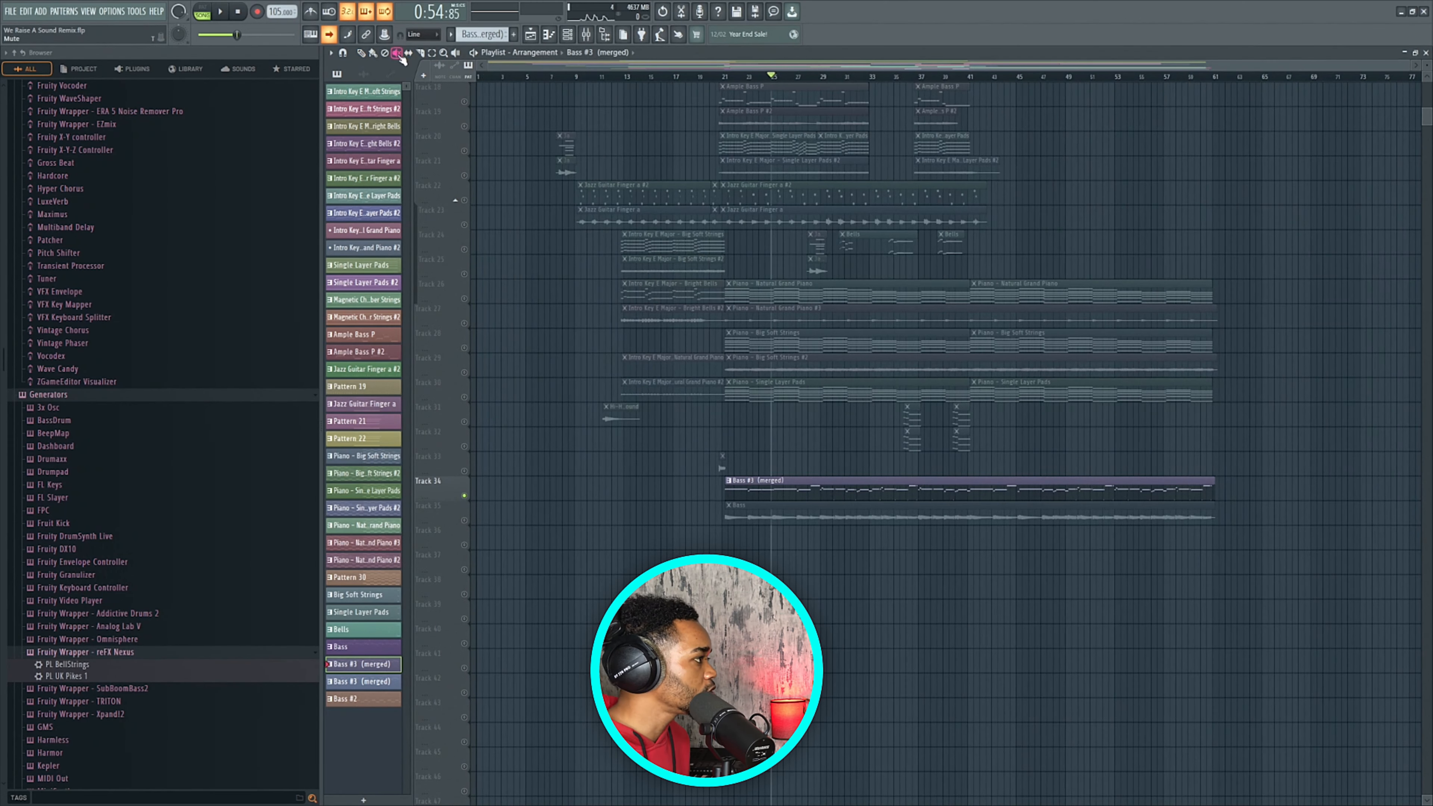
{"action": "left_click", "coordinate": [816, 486]}
{"action": "left_click", "coordinate": [360, 53]}
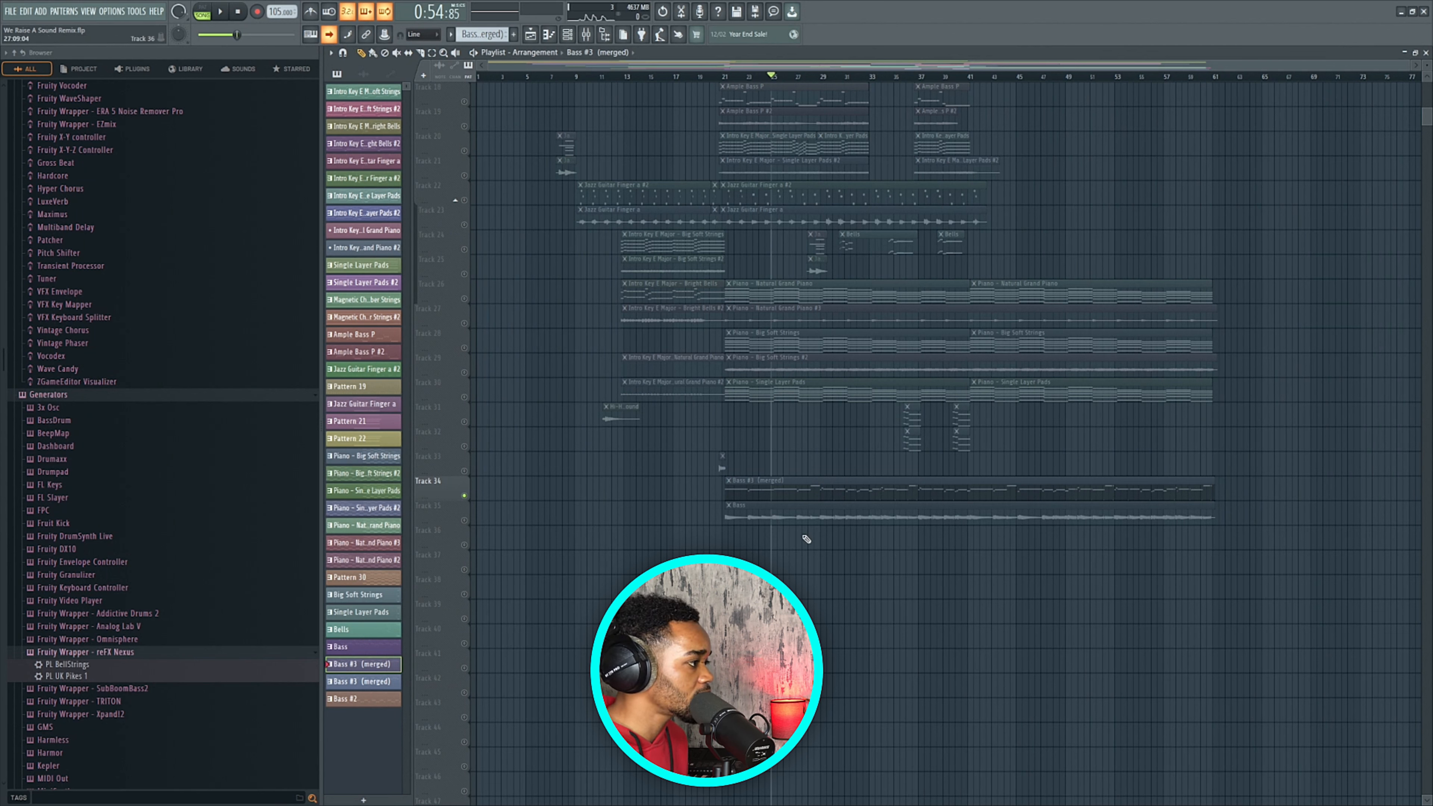
Unmute Track 35's Bass and move the song position to bar 21.
{"action": "left_click", "coordinate": [568, 37]}
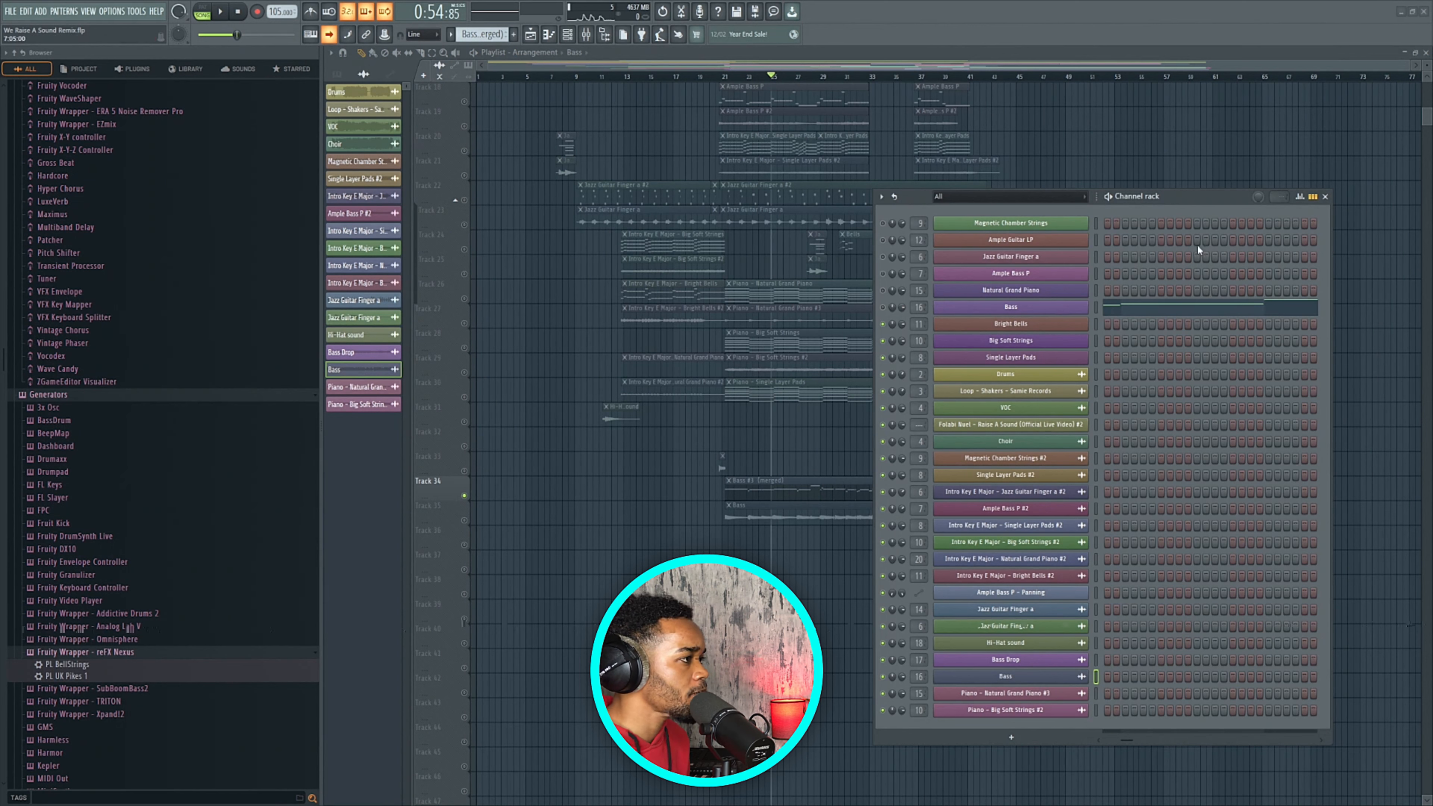
{"action": "left_click", "coordinate": [1325, 196]}
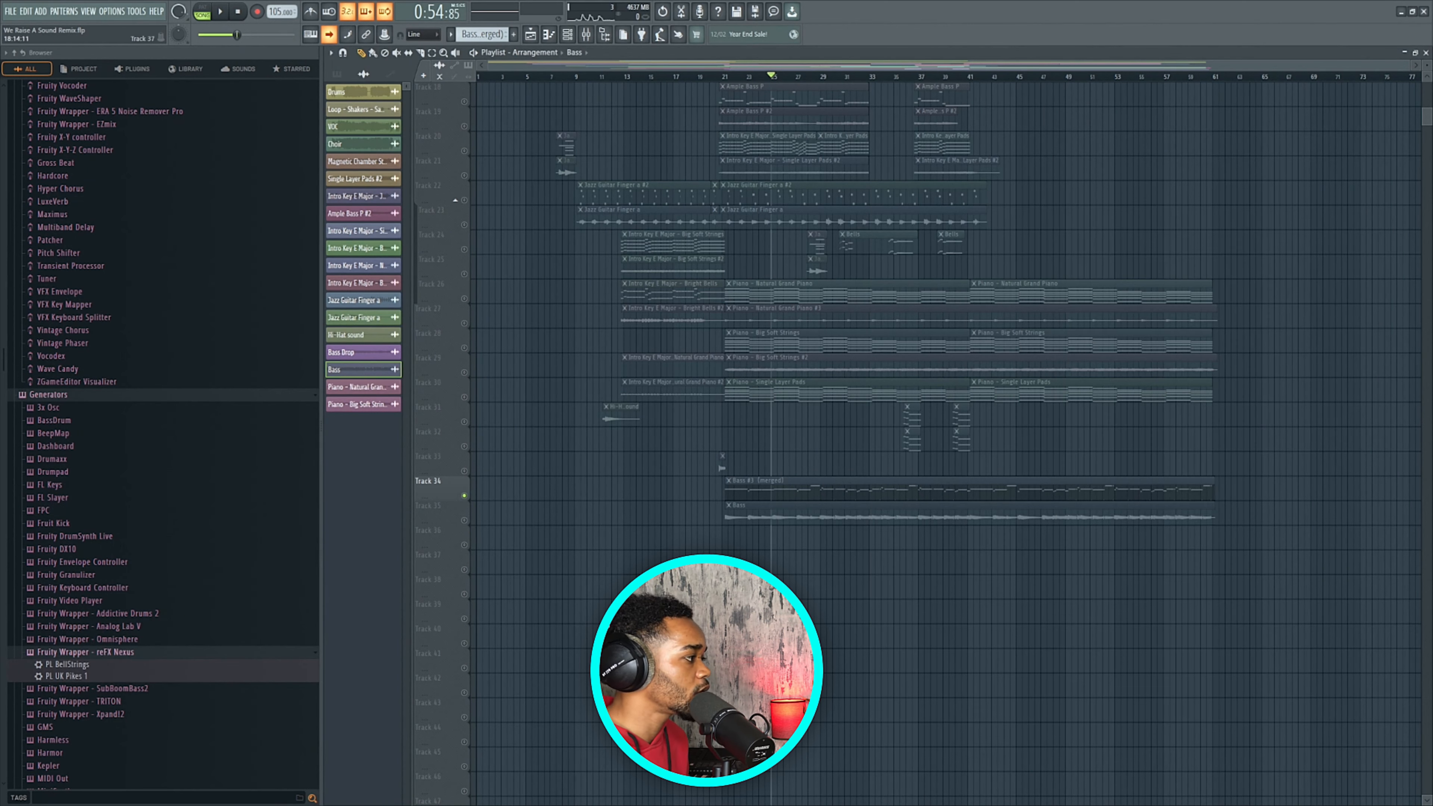
{"action": "left_click", "coordinate": [464, 520]}
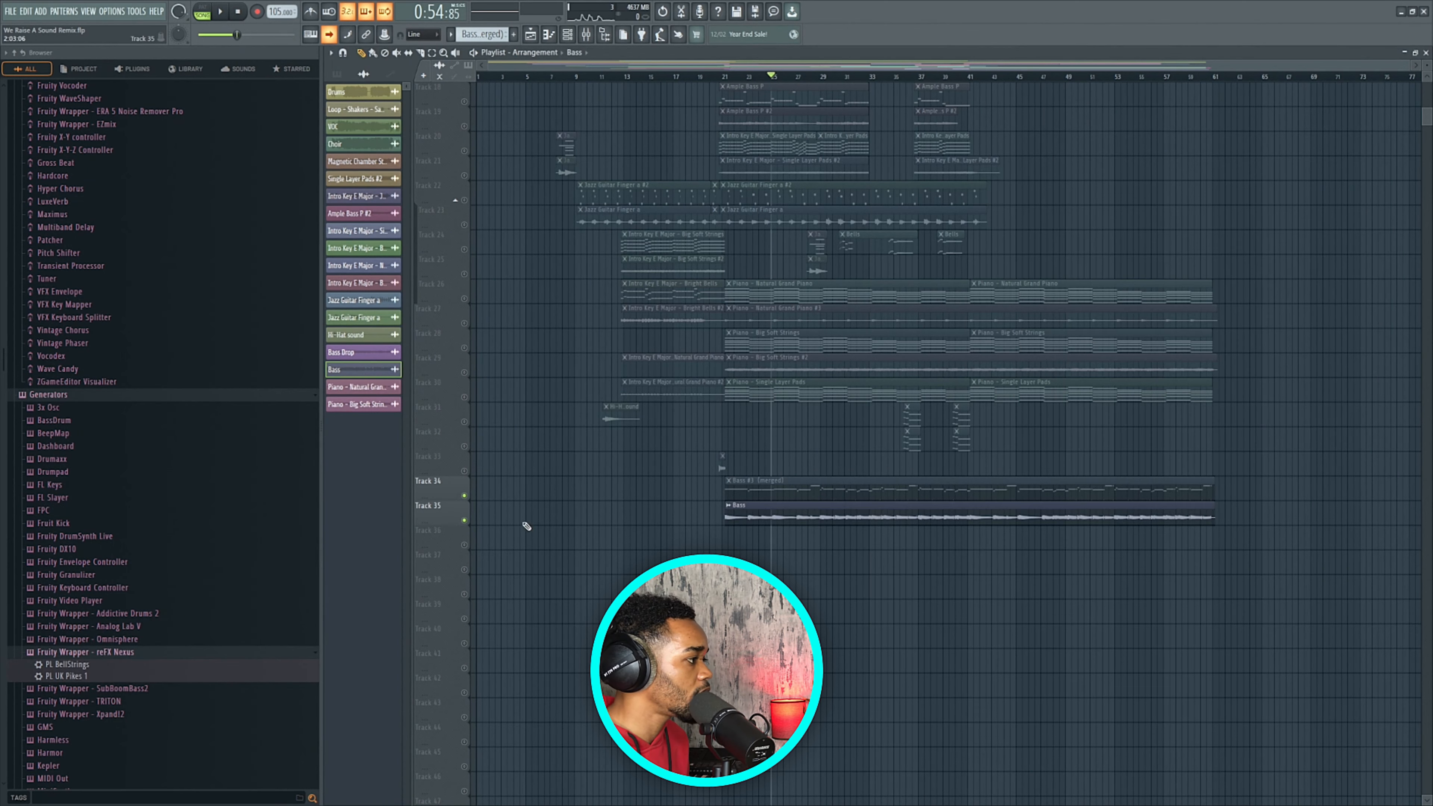
{"action": "left_click", "coordinate": [717, 77]}
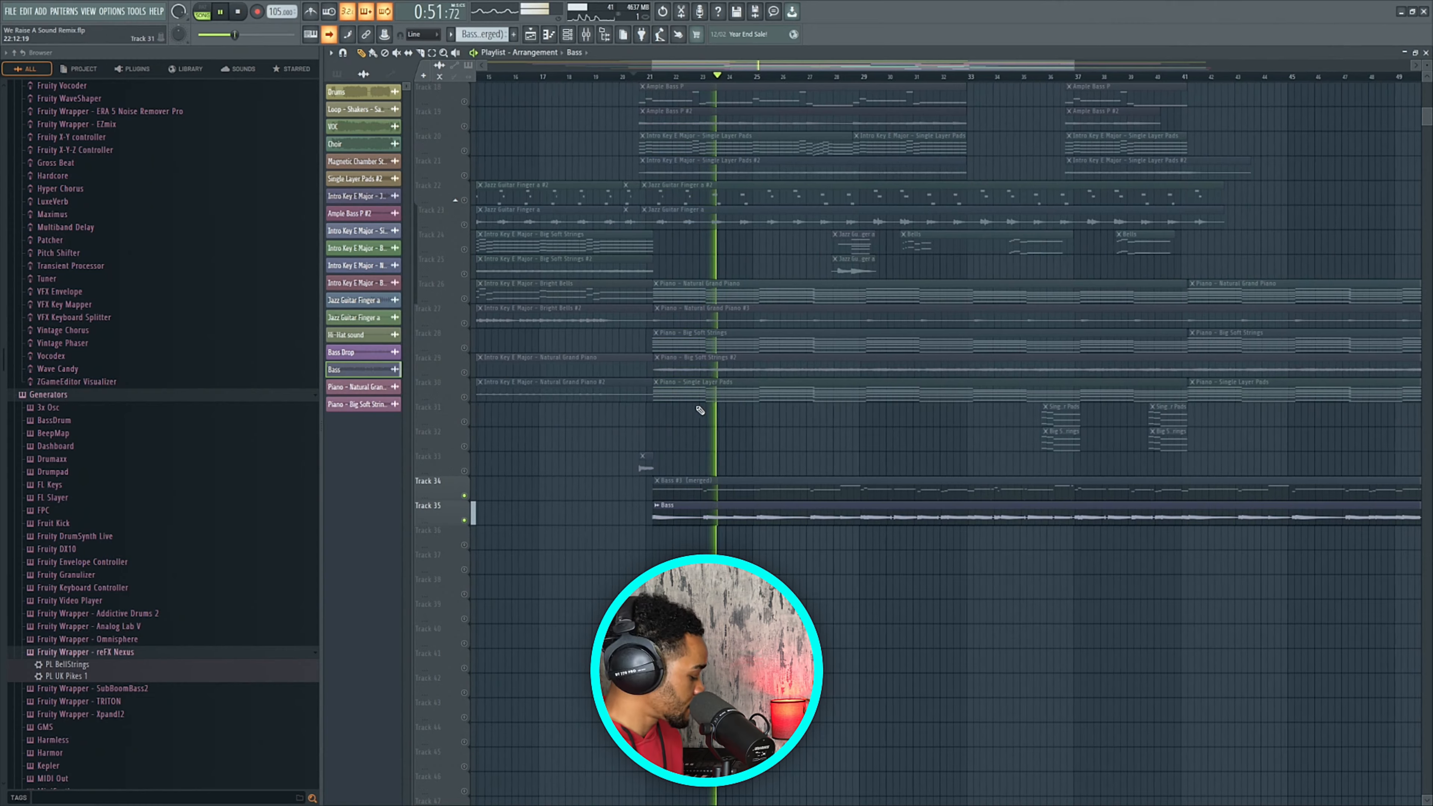
{"action": "key", "text": "space"}
{"action": "scroll", "coordinate": [695, 469], "scroll_direction": "up", "scroll_amount": 4}
Unmute Track 33's Bass Drop and audition the bass from bar 21.
{"action": "left_click", "coordinate": [464, 471]}
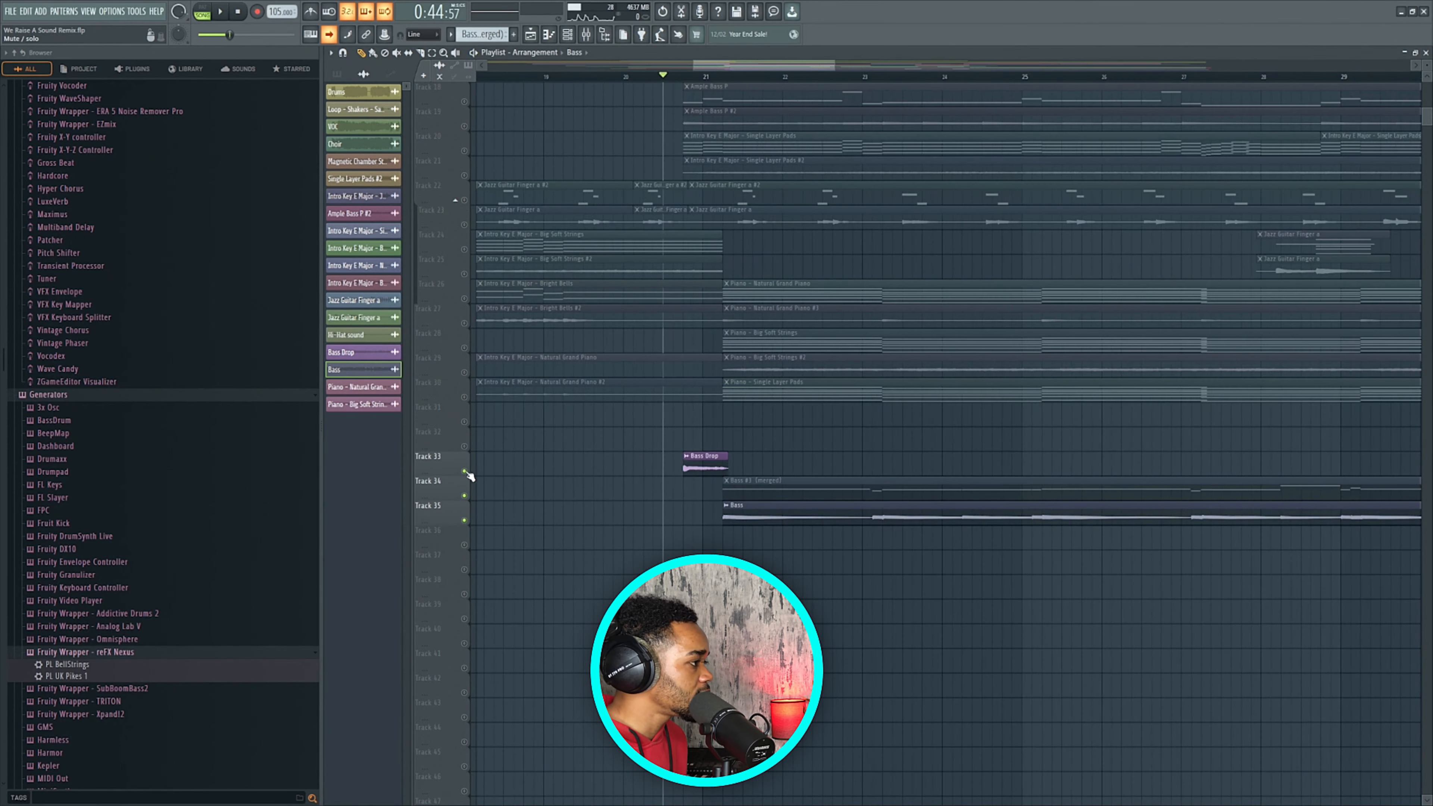
{"action": "scroll", "coordinate": [700, 440], "scroll_direction": "up", "scroll_amount": 3}
{"action": "key", "text": "space"}
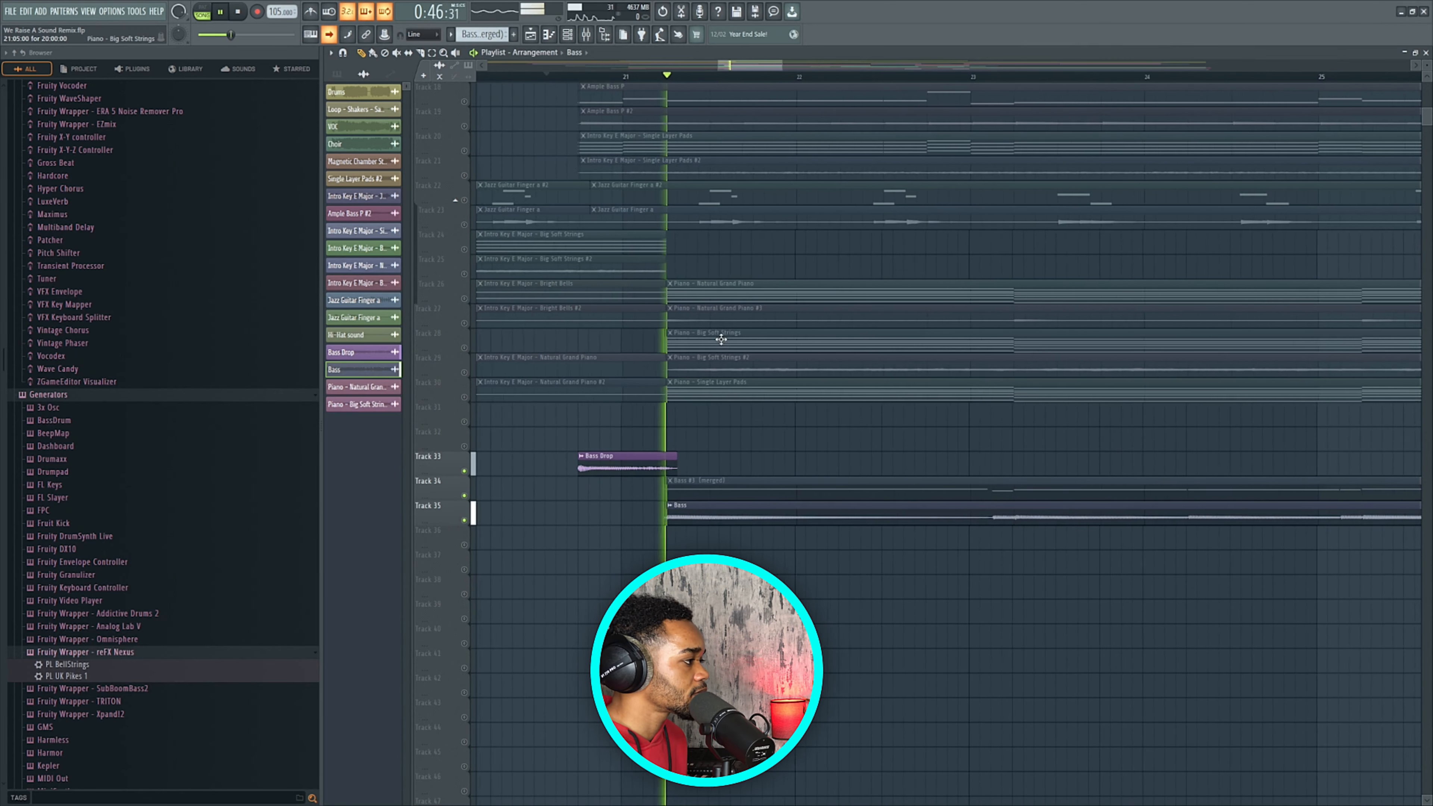
{"action": "scroll", "coordinate": [719, 339], "scroll_direction": "down", "scroll_amount": 5}
{"action": "key", "text": "space"}
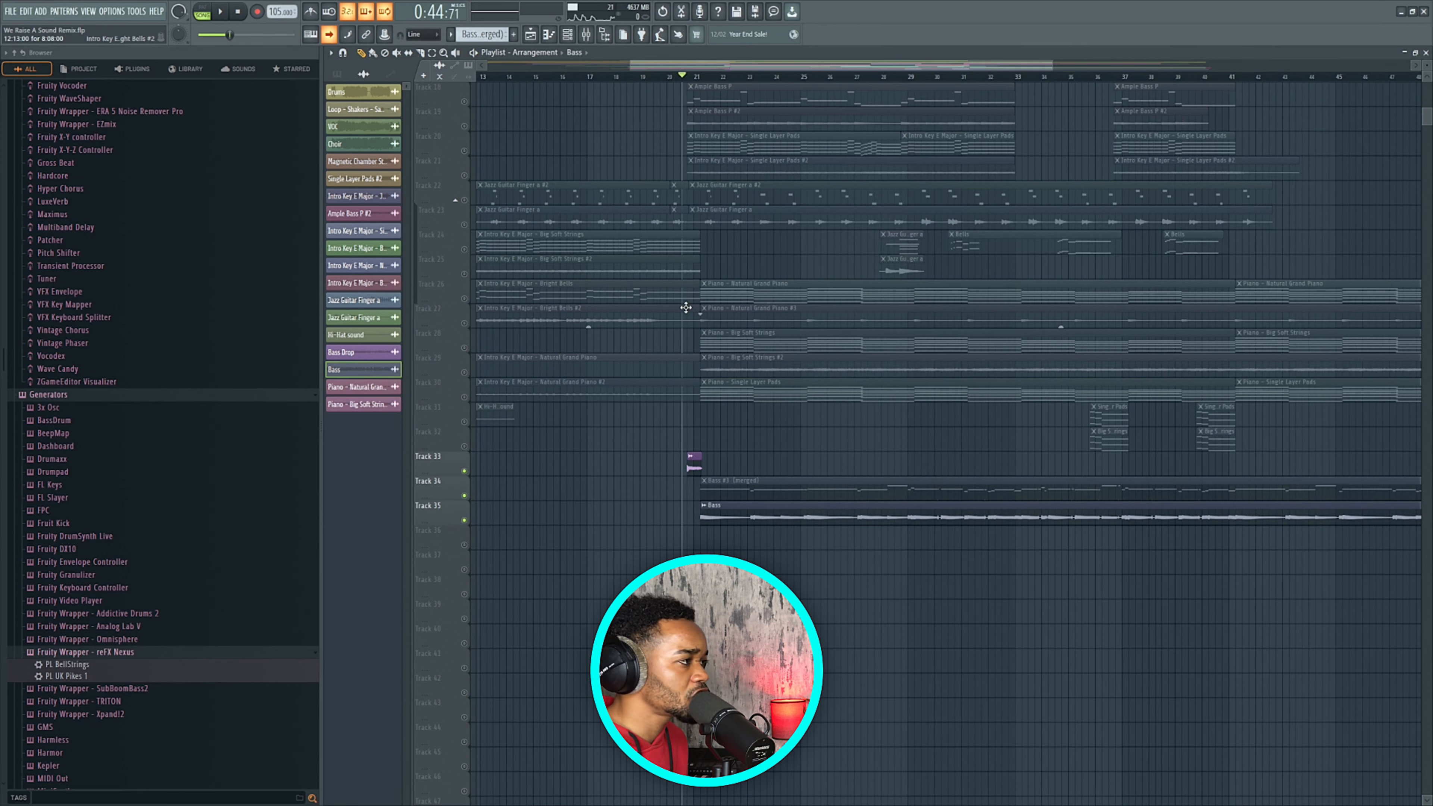
{"action": "scroll", "coordinate": [686, 307], "scroll_direction": "down", "scroll_amount": 3}
{"action": "scroll", "coordinate": [872, 226], "scroll_direction": "up", "scroll_amount": 5}
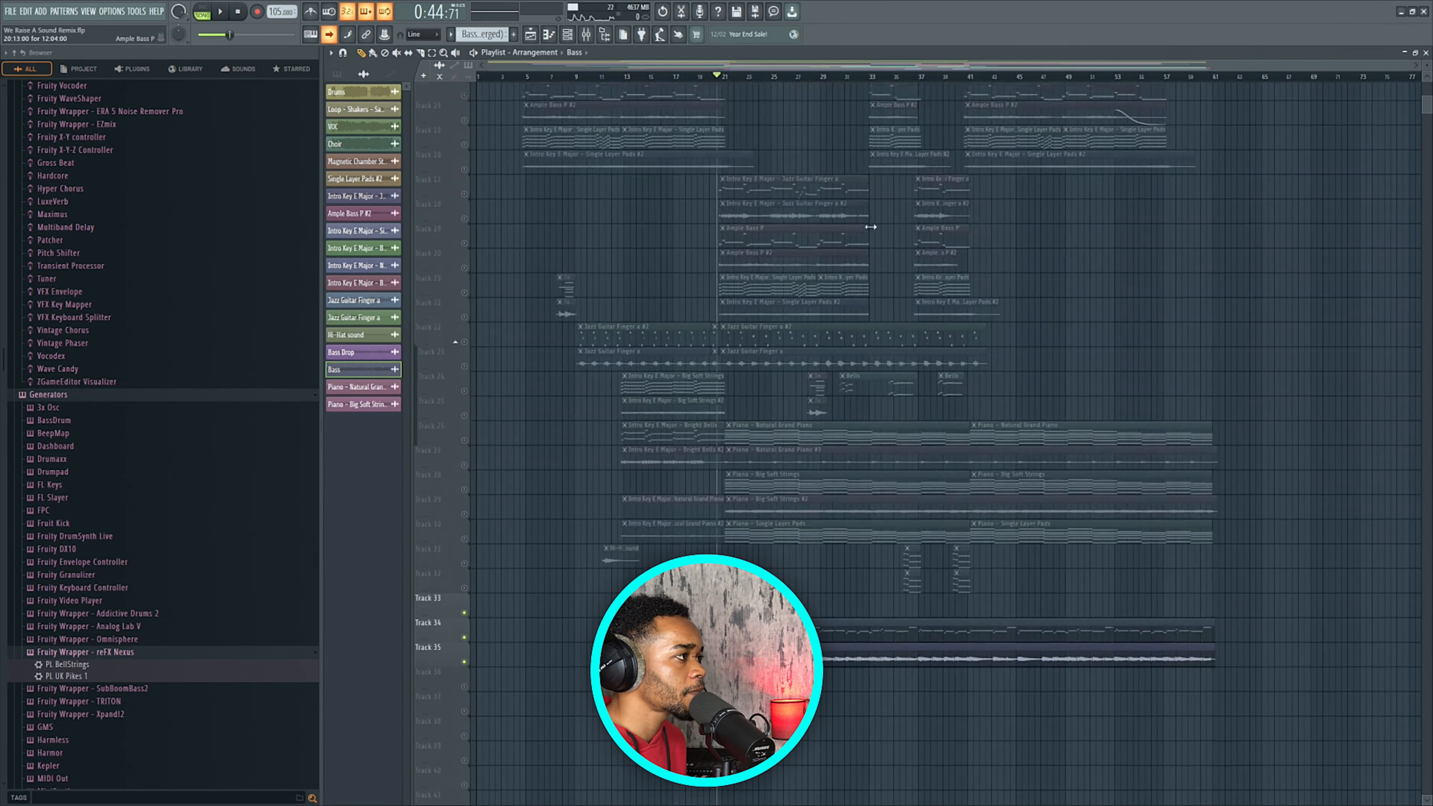
{"action": "scroll", "coordinate": [866, 229], "scroll_direction": "up", "scroll_amount": 1}
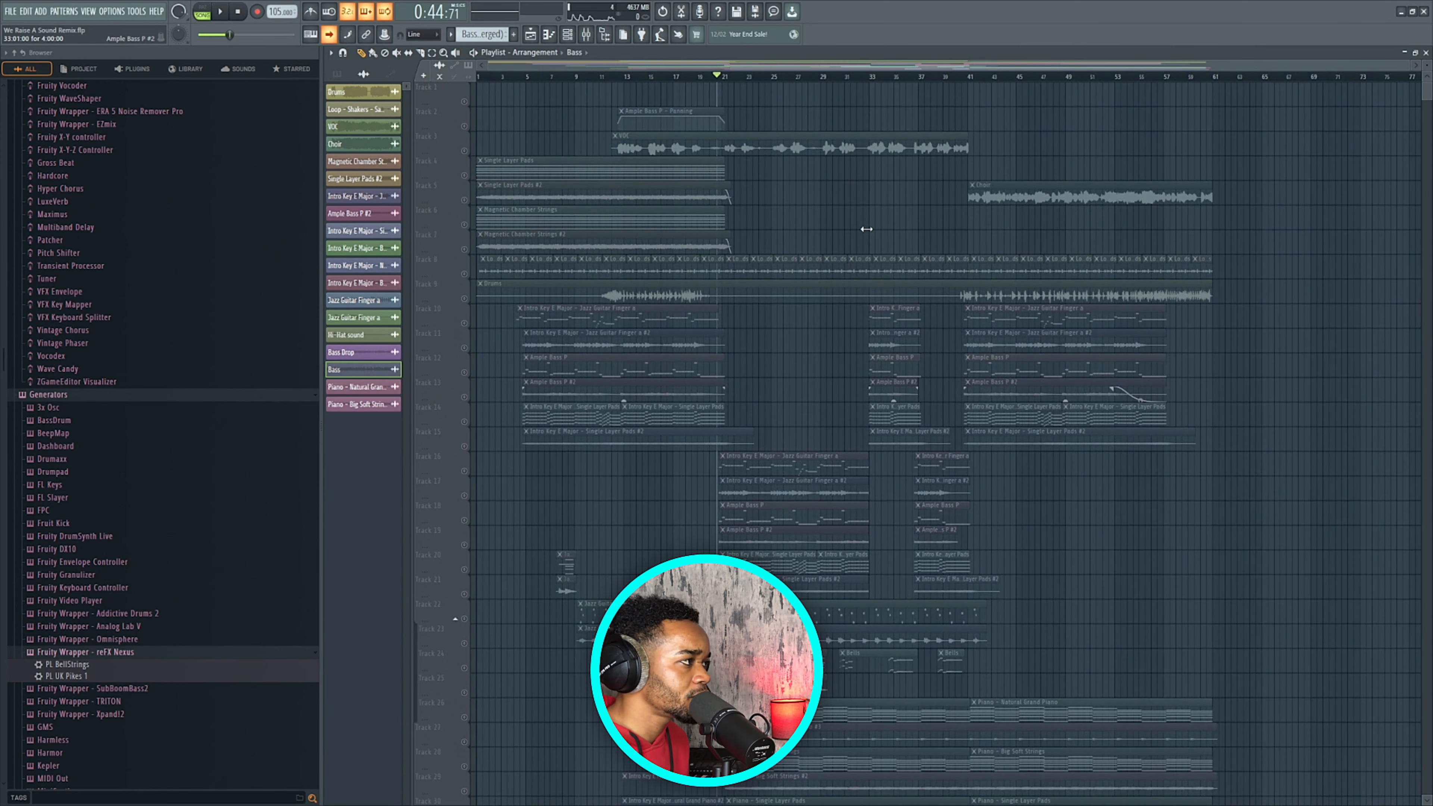
Solo the Track 8 shaker loop and save the project.
{"action": "left_click", "coordinate": [468, 274]}
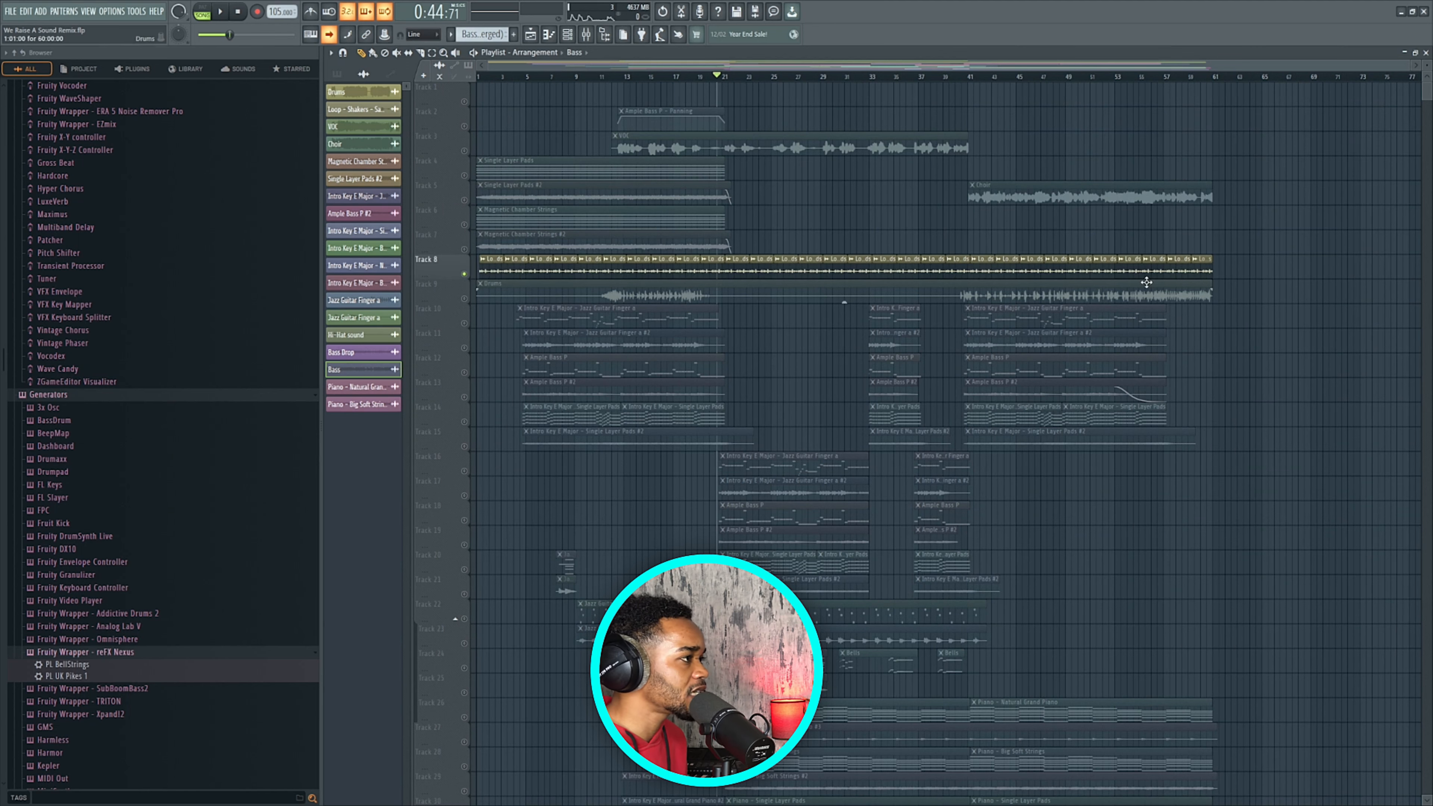
{"action": "scroll", "coordinate": [836, 220], "scroll_direction": "right", "scroll_amount": 3}
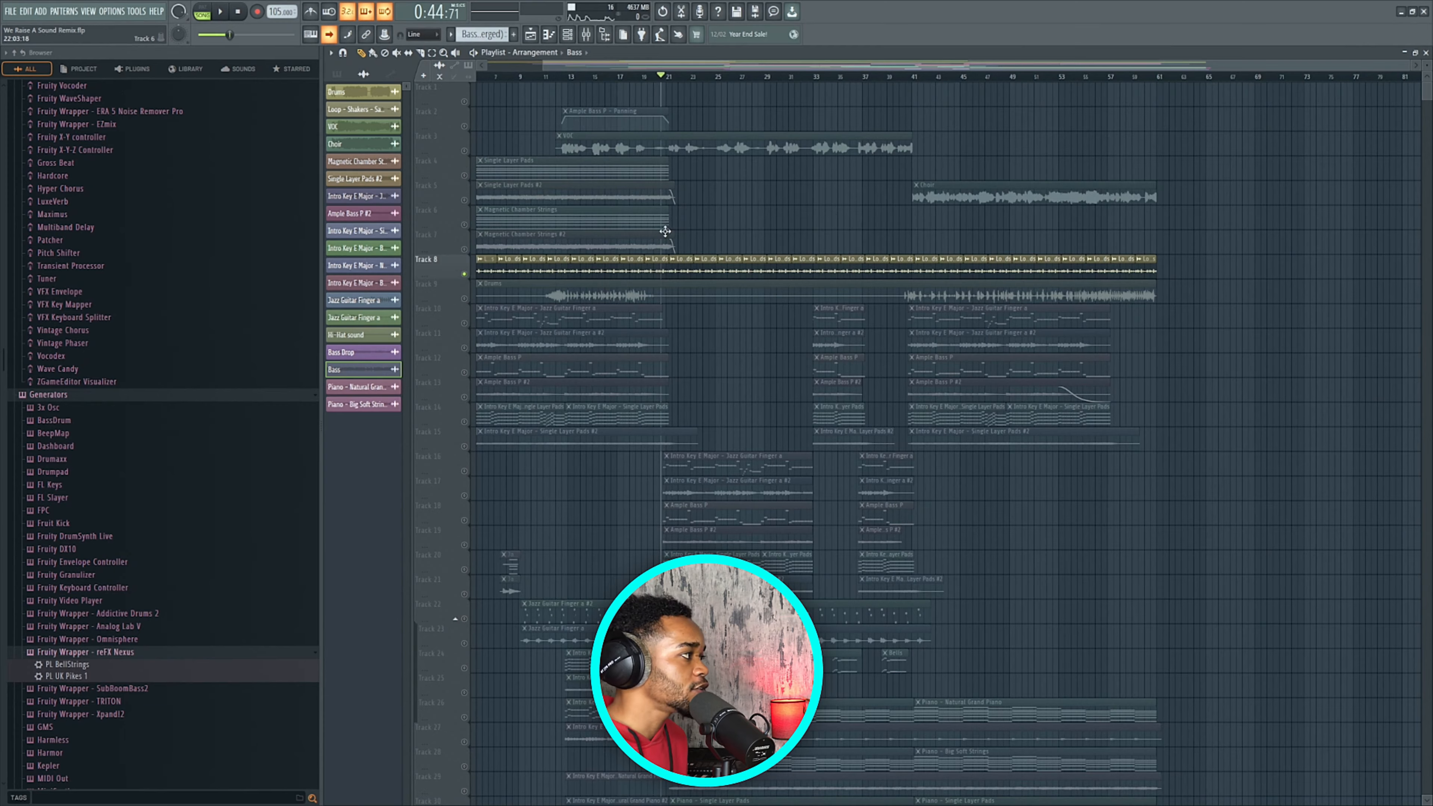
{"action": "scroll", "coordinate": [619, 257], "scroll_direction": "up", "scroll_amount": 5}
{"action": "scroll", "coordinate": [619, 257], "scroll_direction": "up", "scroll_amount": 1}
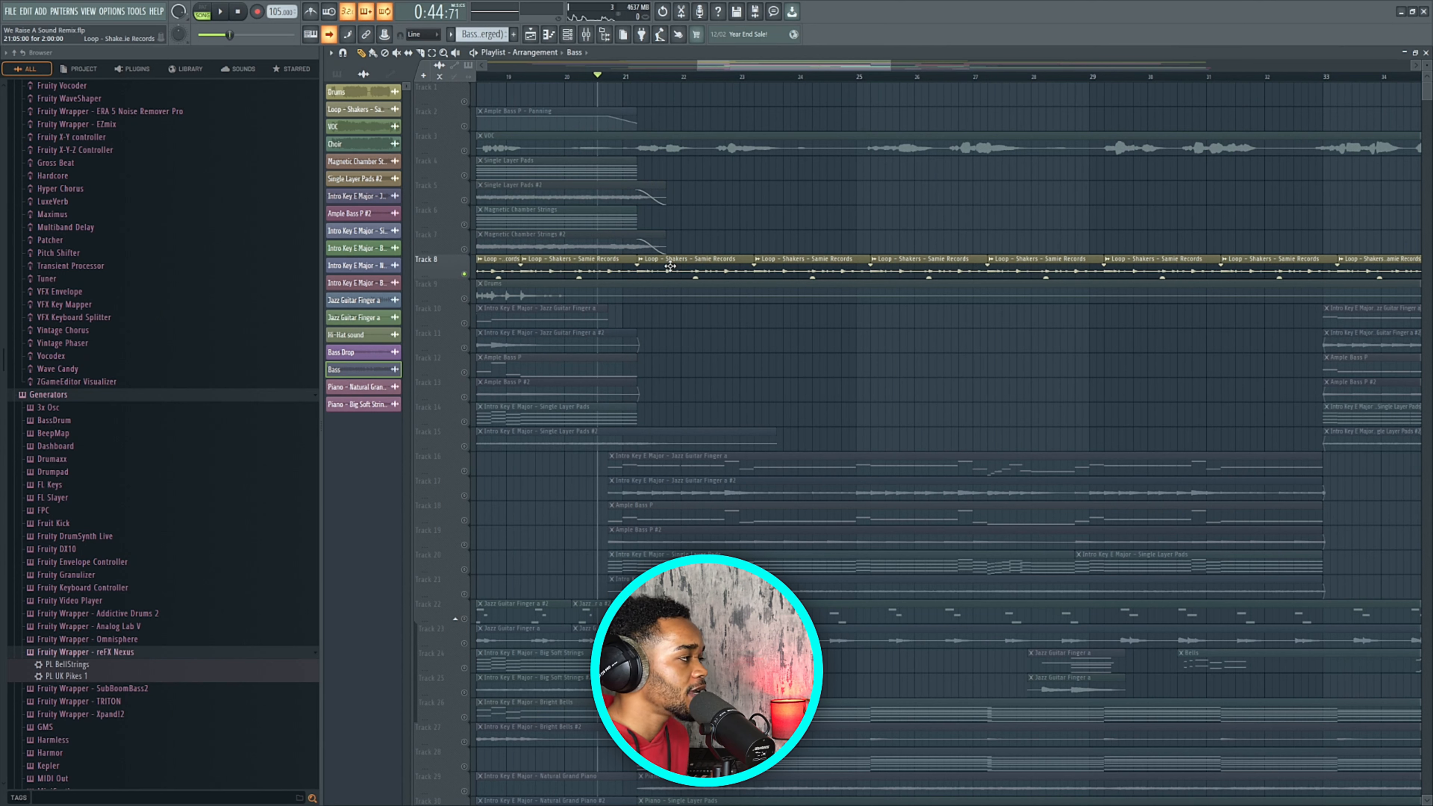
{"action": "key", "text": "ctrl+s"}
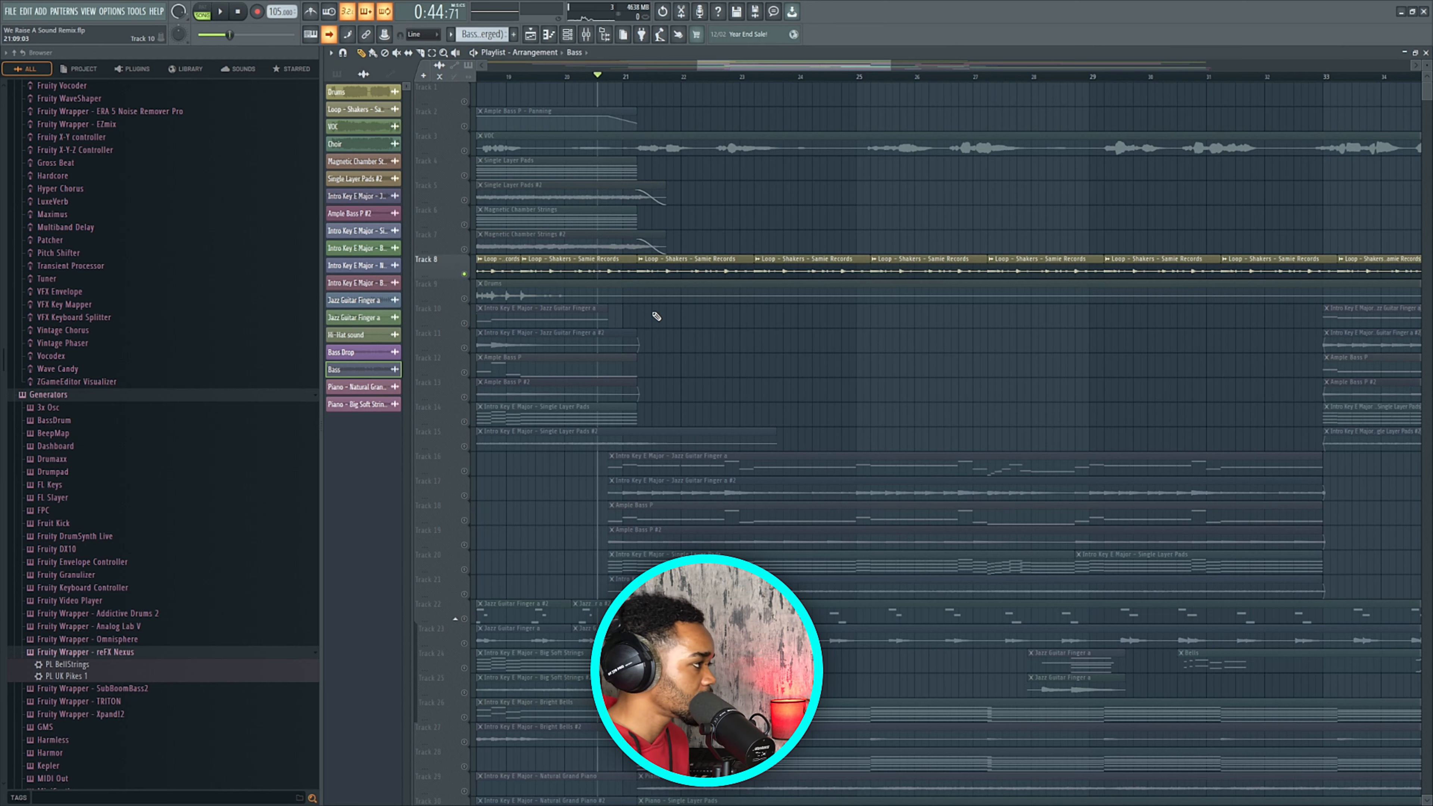
{"action": "scroll", "coordinate": [656, 316], "scroll_direction": "down", "scroll_amount": 5}
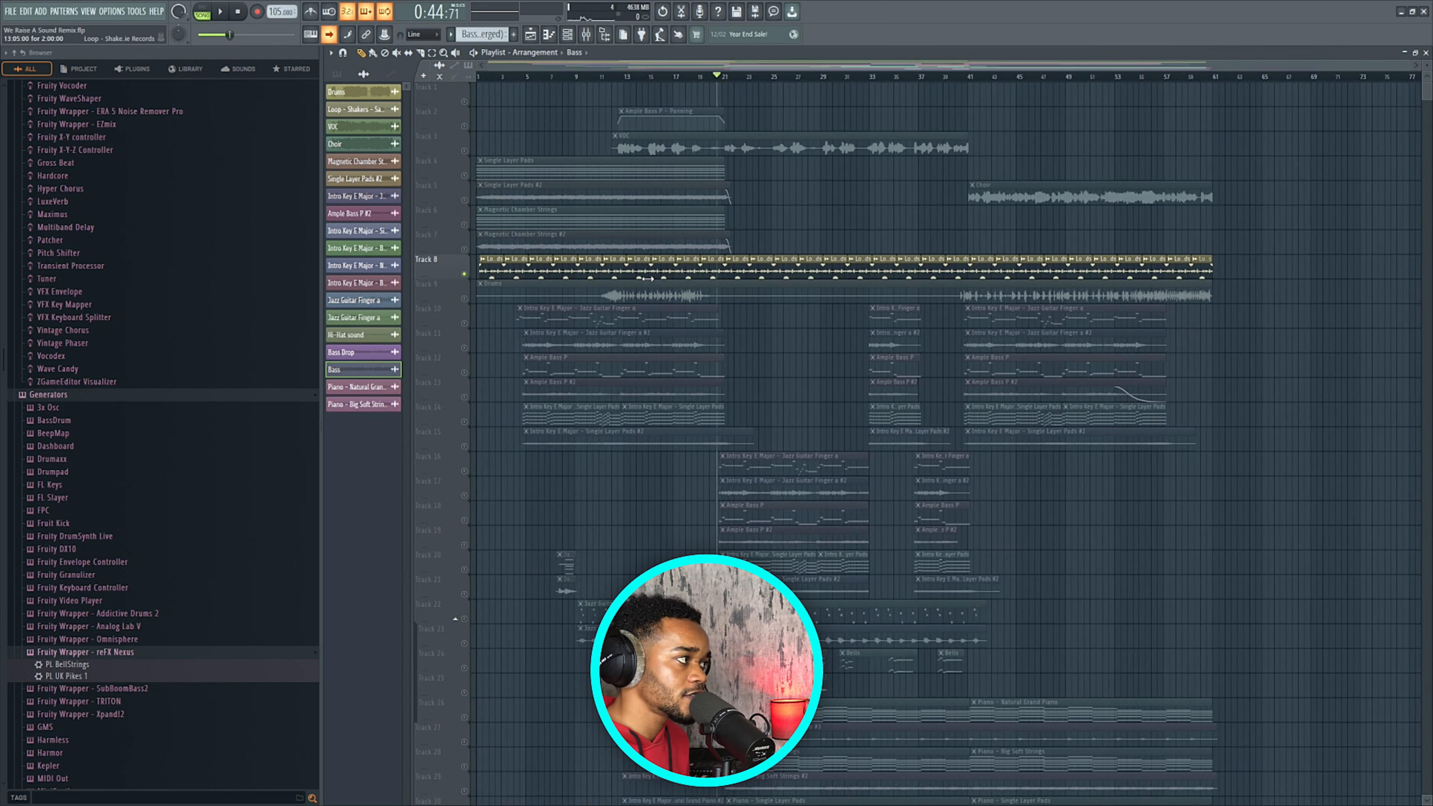
Unsolo all tracks and unmute the Drums clip on Track 9.
{"action": "left_click", "coordinate": [593, 77]}
{"action": "right_click", "coordinate": [465, 151]}
{"action": "right_click", "coordinate": [465, 151]}
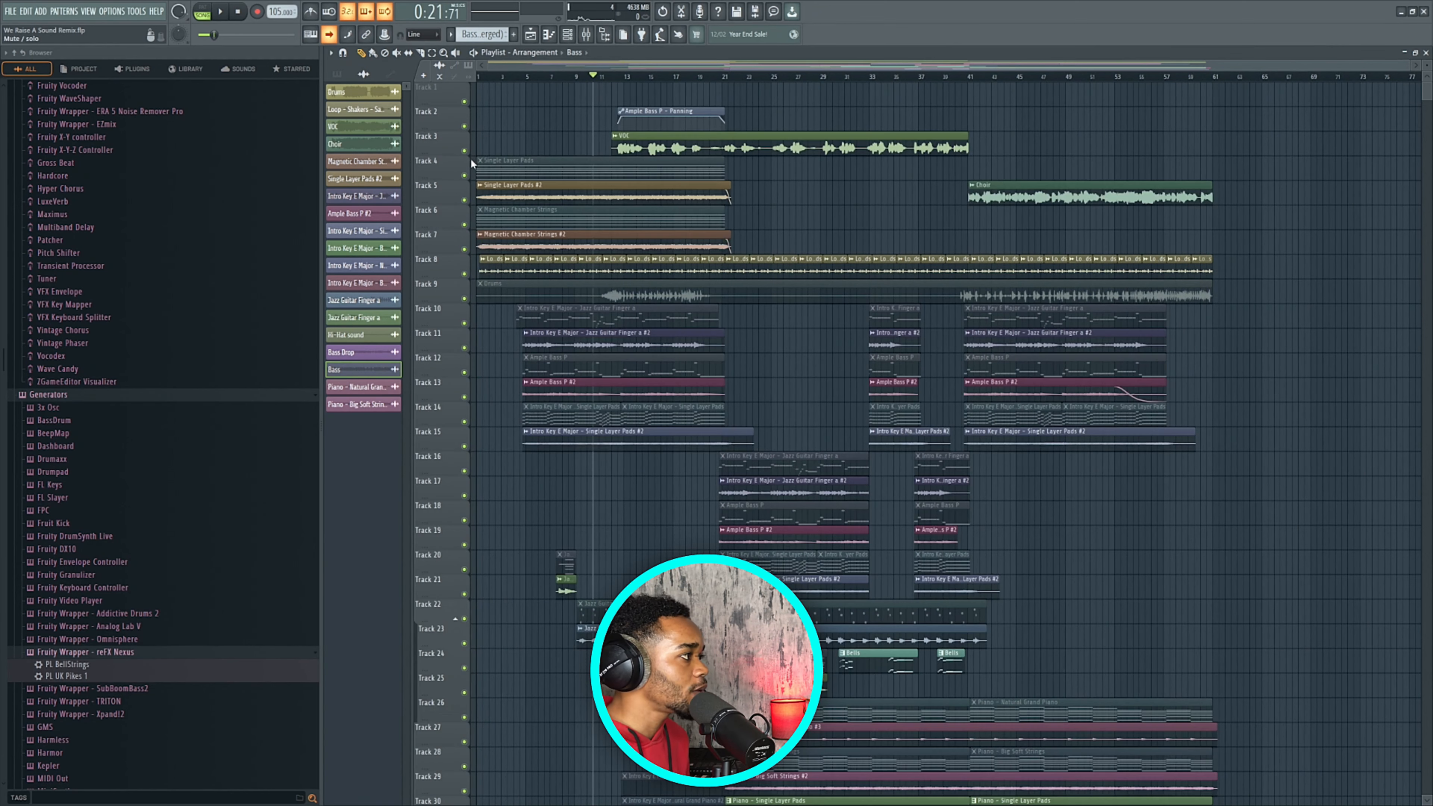
{"action": "scroll", "coordinate": [632, 181], "scroll_direction": "up", "scroll_amount": 3}
{"action": "left_click", "coordinate": [396, 53]}
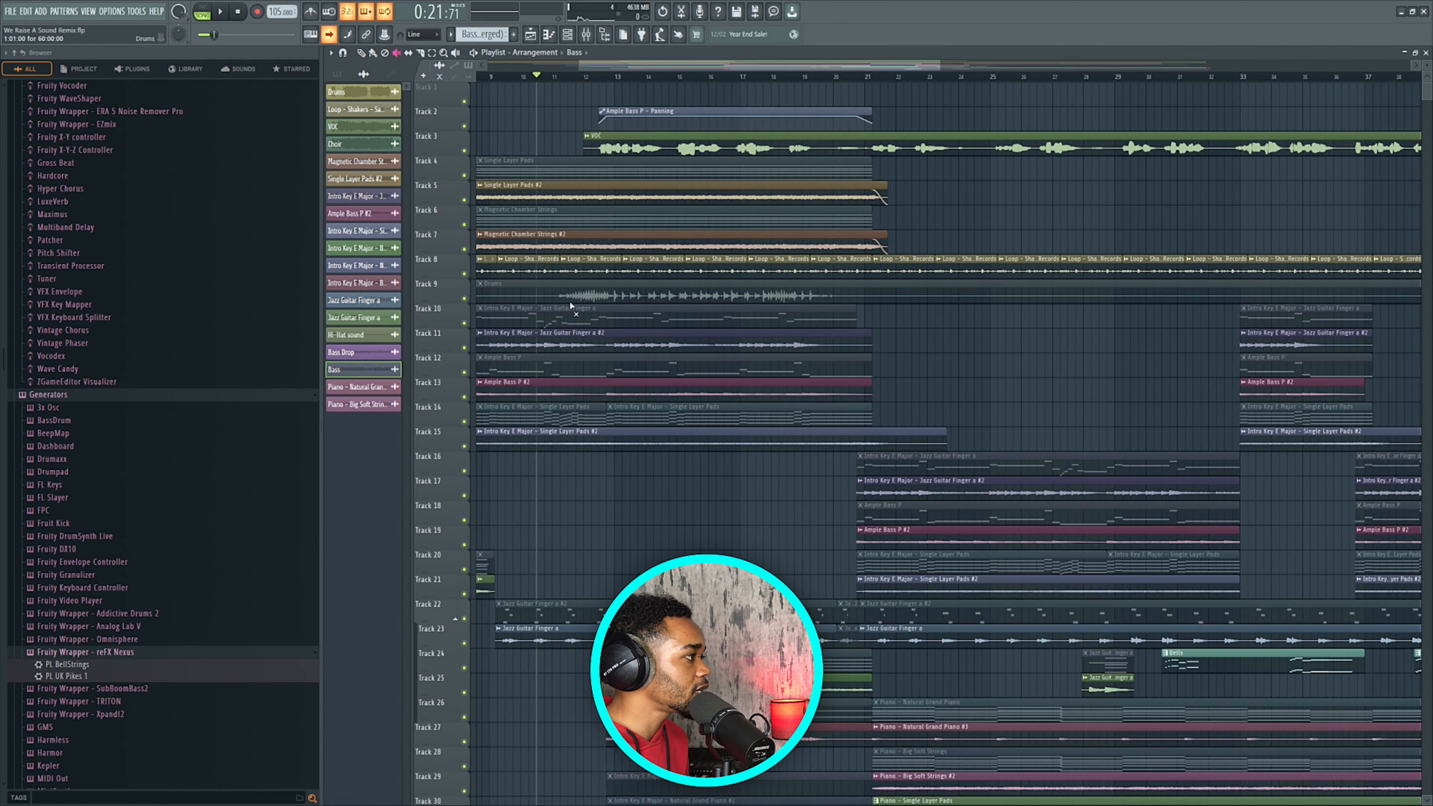
{"action": "left_click", "coordinate": [586, 300]}
{"action": "scroll", "coordinate": [603, 303], "scroll_direction": "down", "scroll_amount": 3}
{"action": "key", "text": "p"}
Play the arrangement, stop, rewind to the start and bring up the channel rack.
{"action": "key", "text": "space"}
{"action": "scroll", "coordinate": [609, 204], "scroll_direction": "up", "scroll_amount": 3}
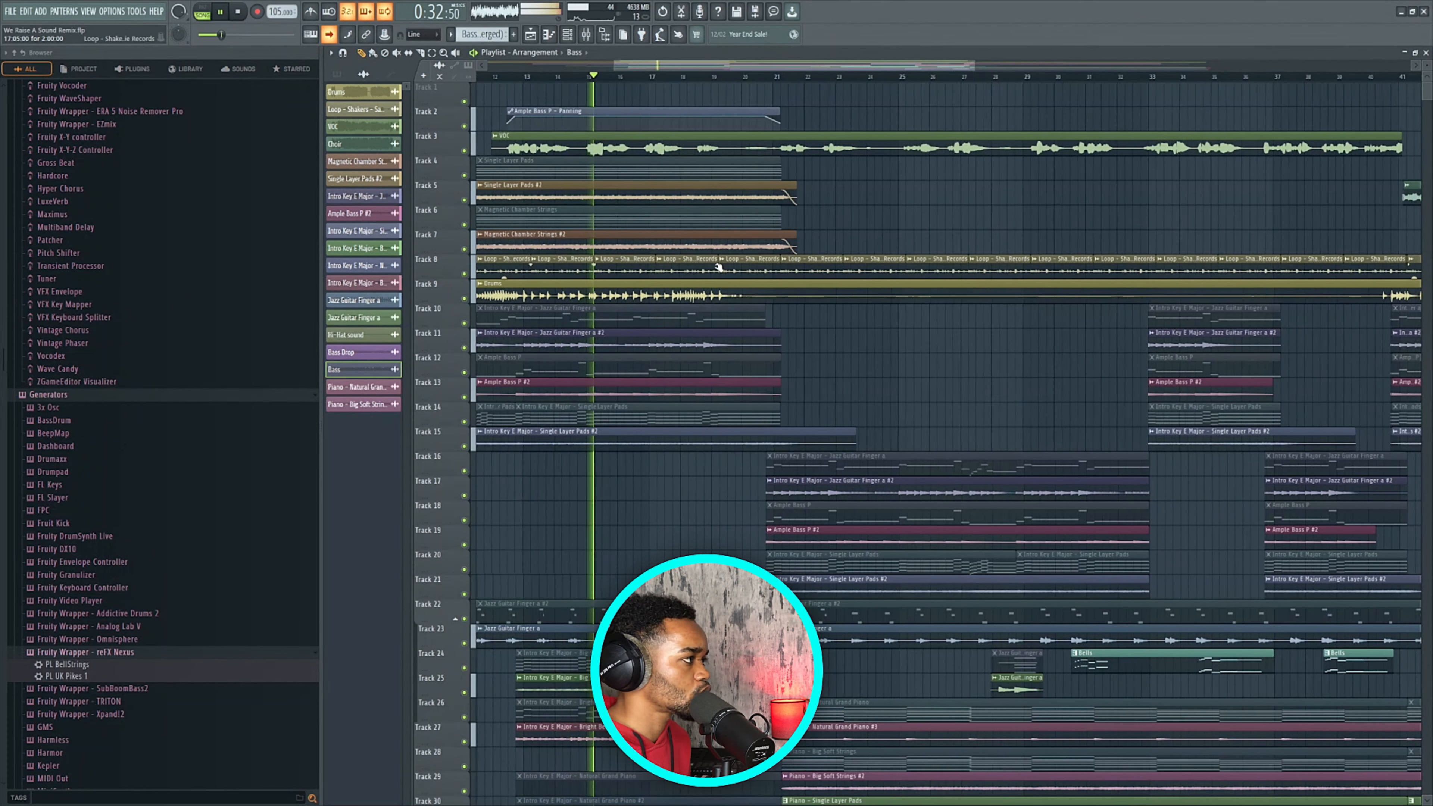
{"action": "scroll", "coordinate": [790, 241], "scroll_direction": "down", "scroll_amount": 2}
{"action": "scroll", "coordinate": [791, 241], "scroll_direction": "down", "scroll_amount": 1}
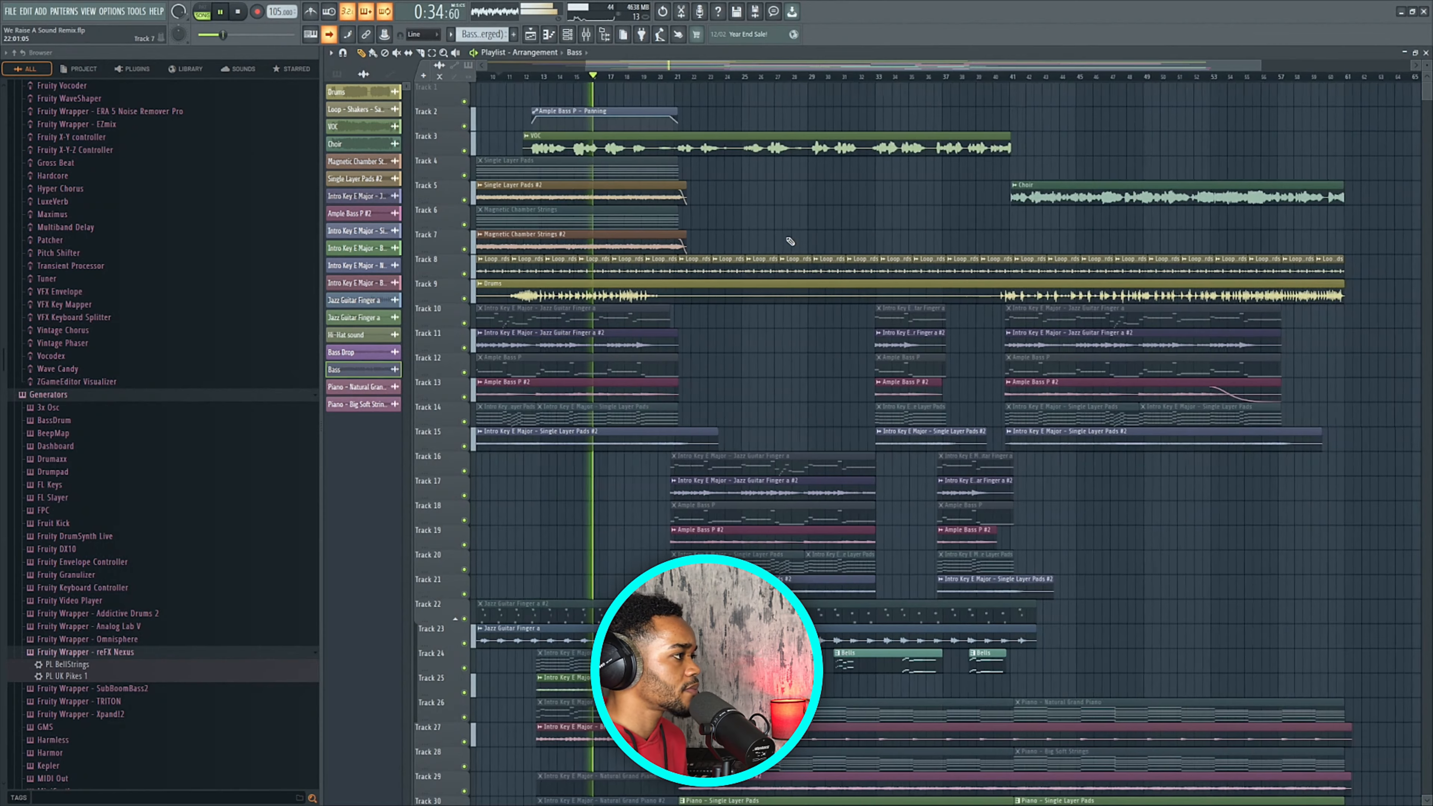
{"action": "key", "text": "space"}
{"action": "key", "text": "Home"}
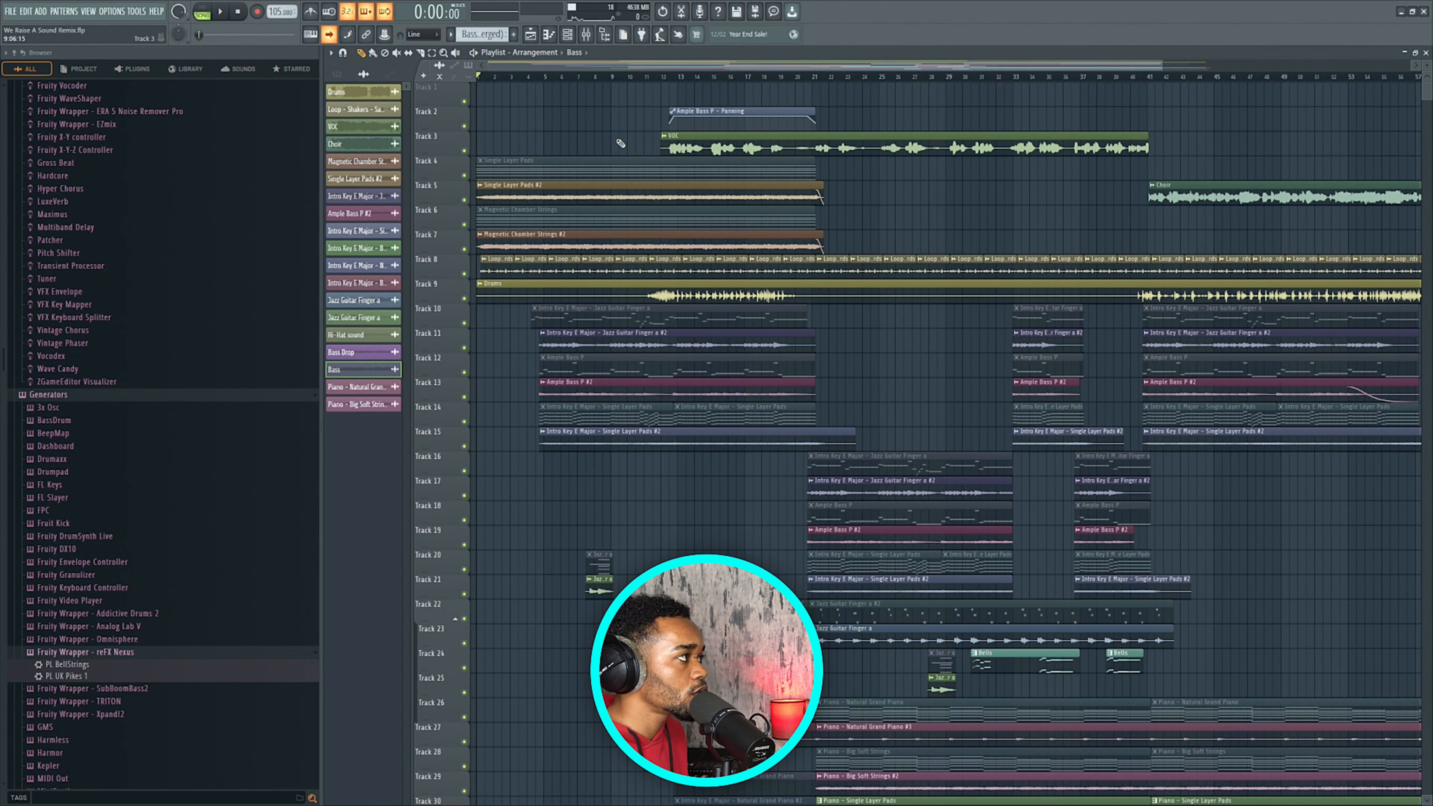
{"action": "key", "text": "F6"}
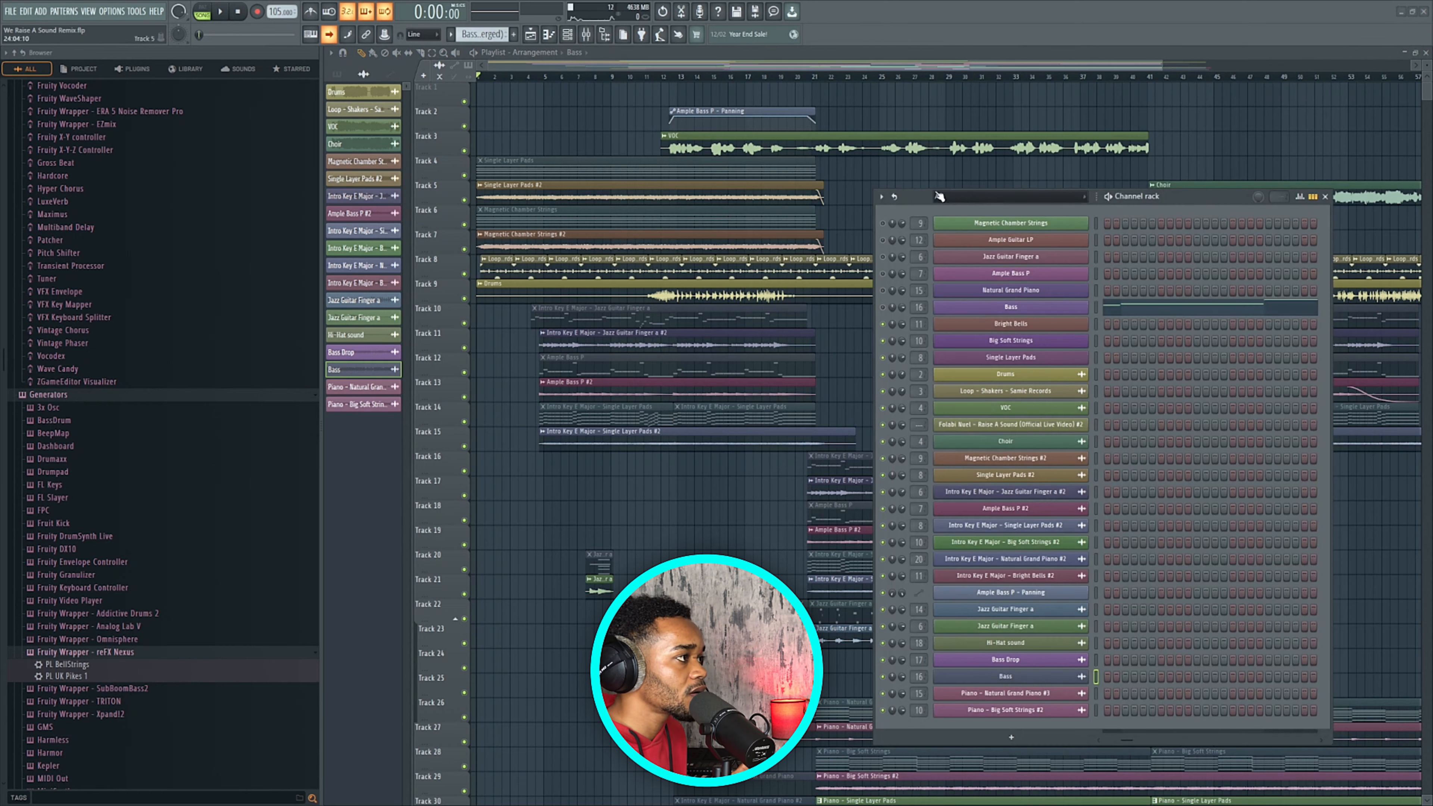
{"action": "left_click_drag", "start_coordinate": [912, 197], "coordinate": [865, 169]}
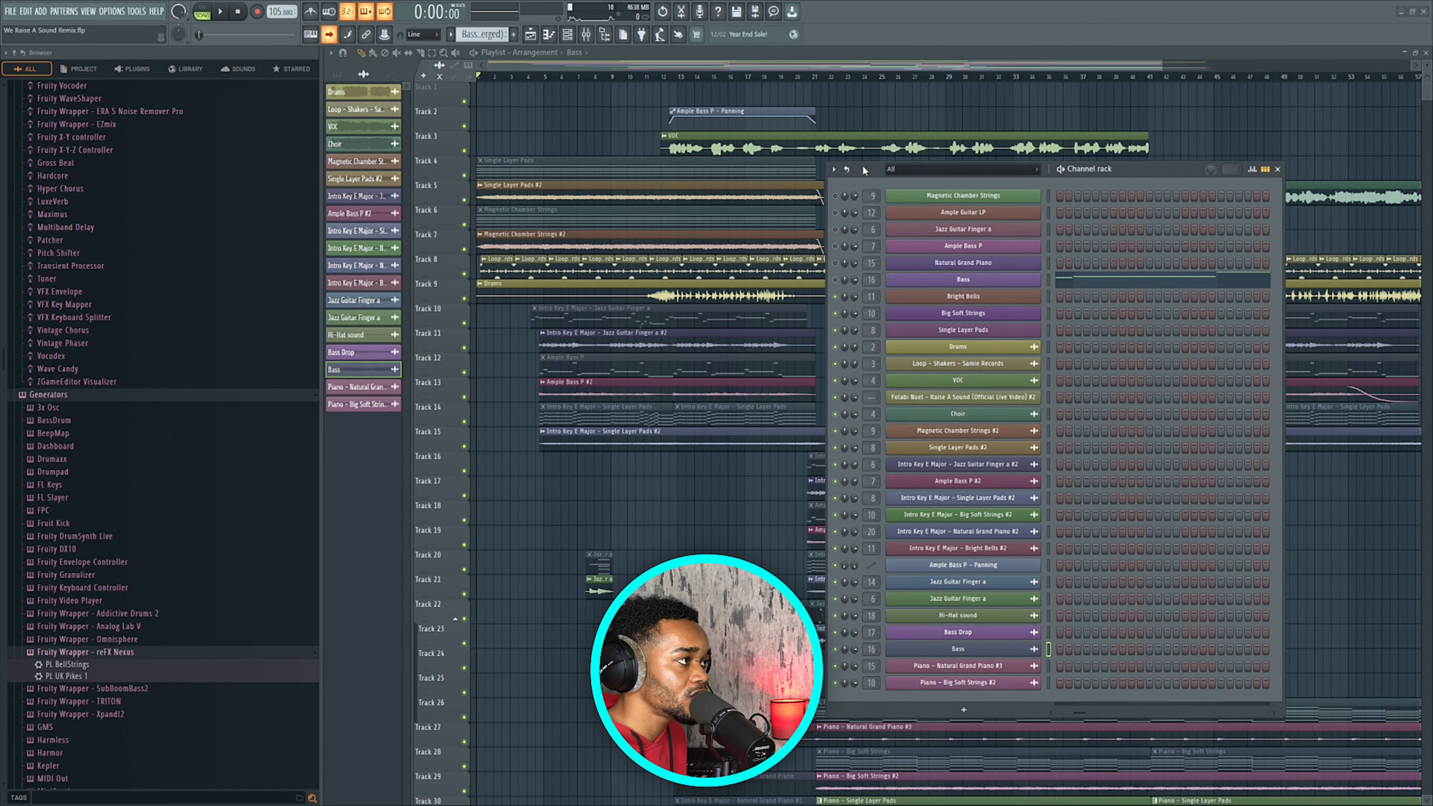
{"action": "left_click", "coordinate": [944, 197]}
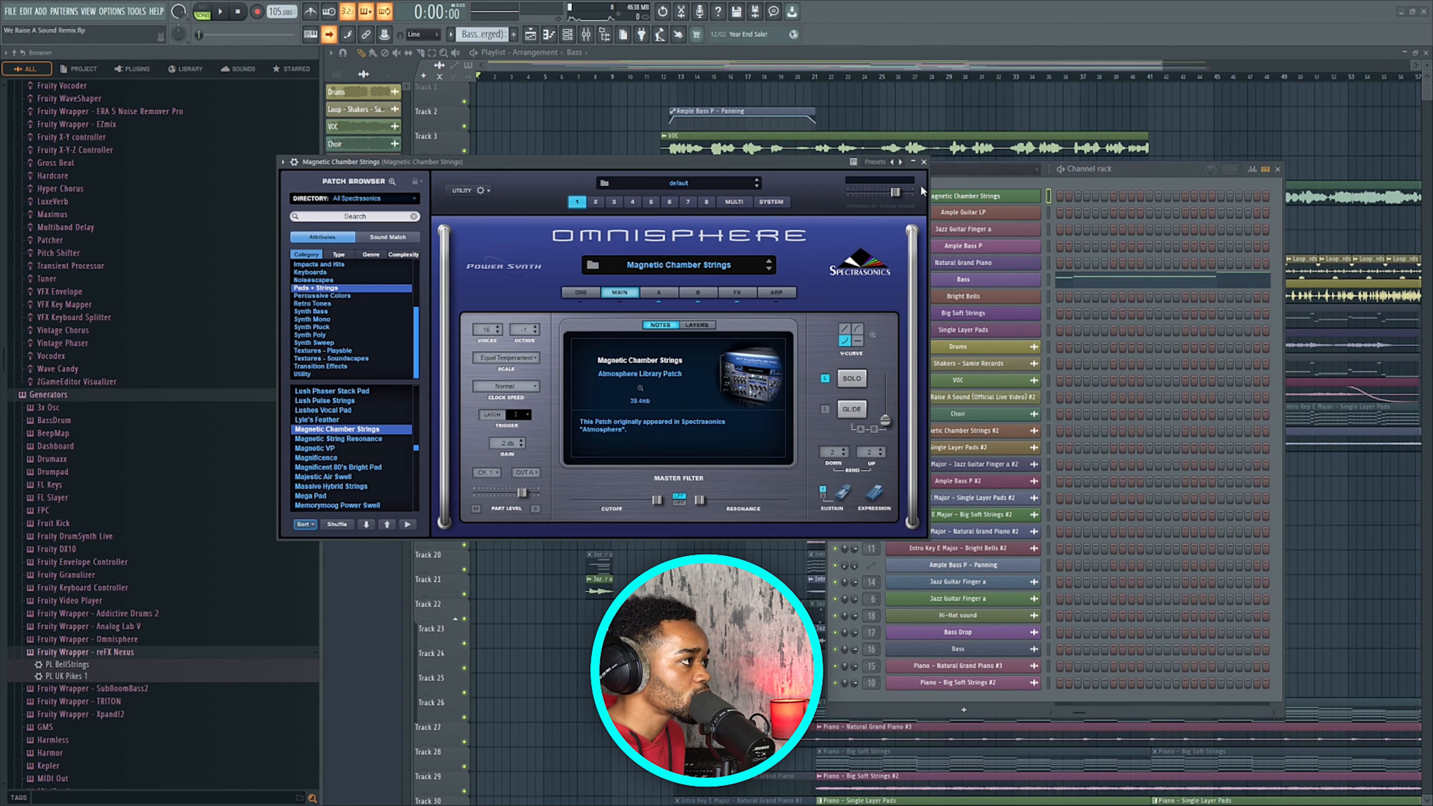
{"action": "left_click", "coordinate": [924, 162]}
{"action": "left_click", "coordinate": [953, 213]}
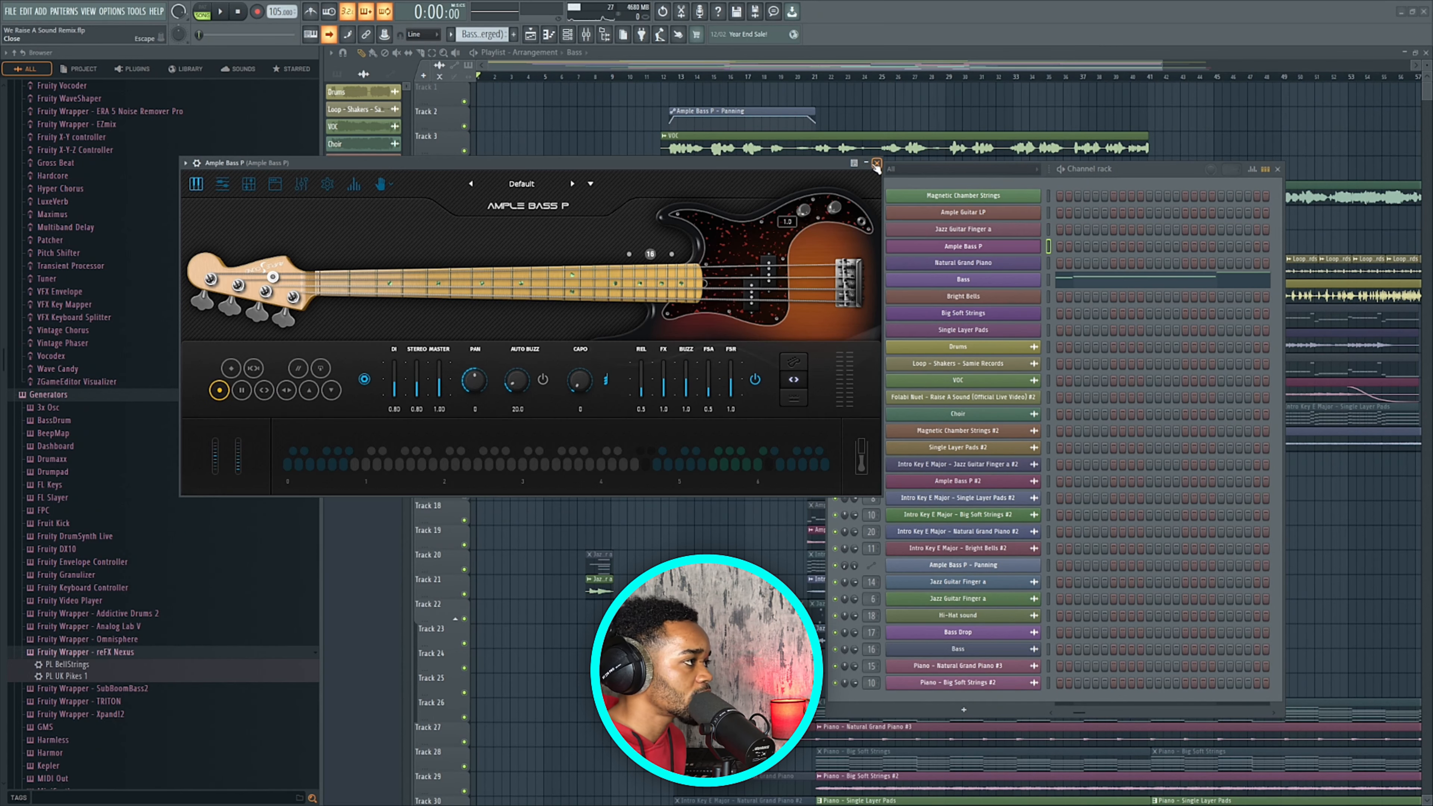
{"action": "left_click", "coordinate": [876, 163]}
{"action": "left_click", "coordinate": [963, 262]}
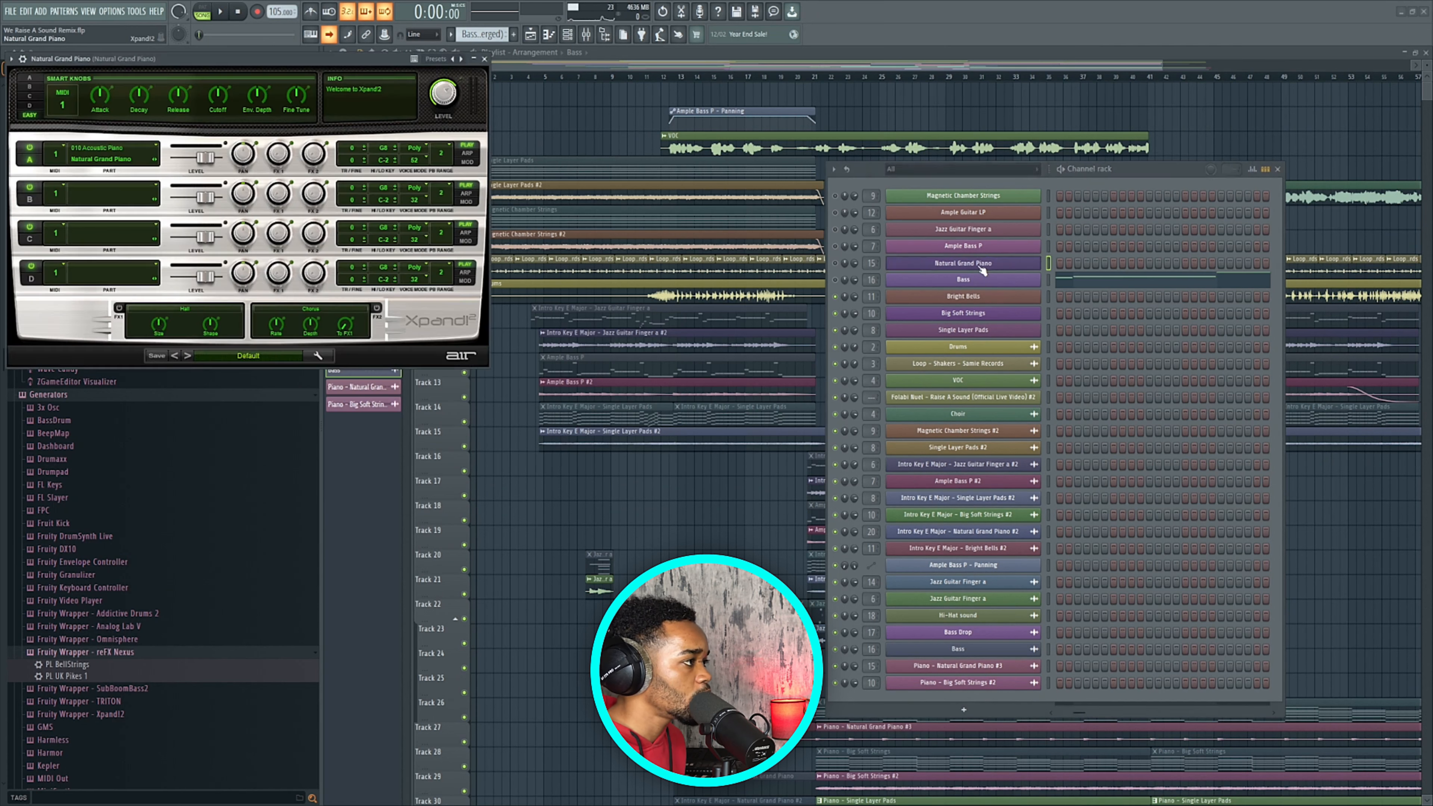
{"action": "left_click_drag", "start_coordinate": [367, 58], "coordinate": [627, 143]}
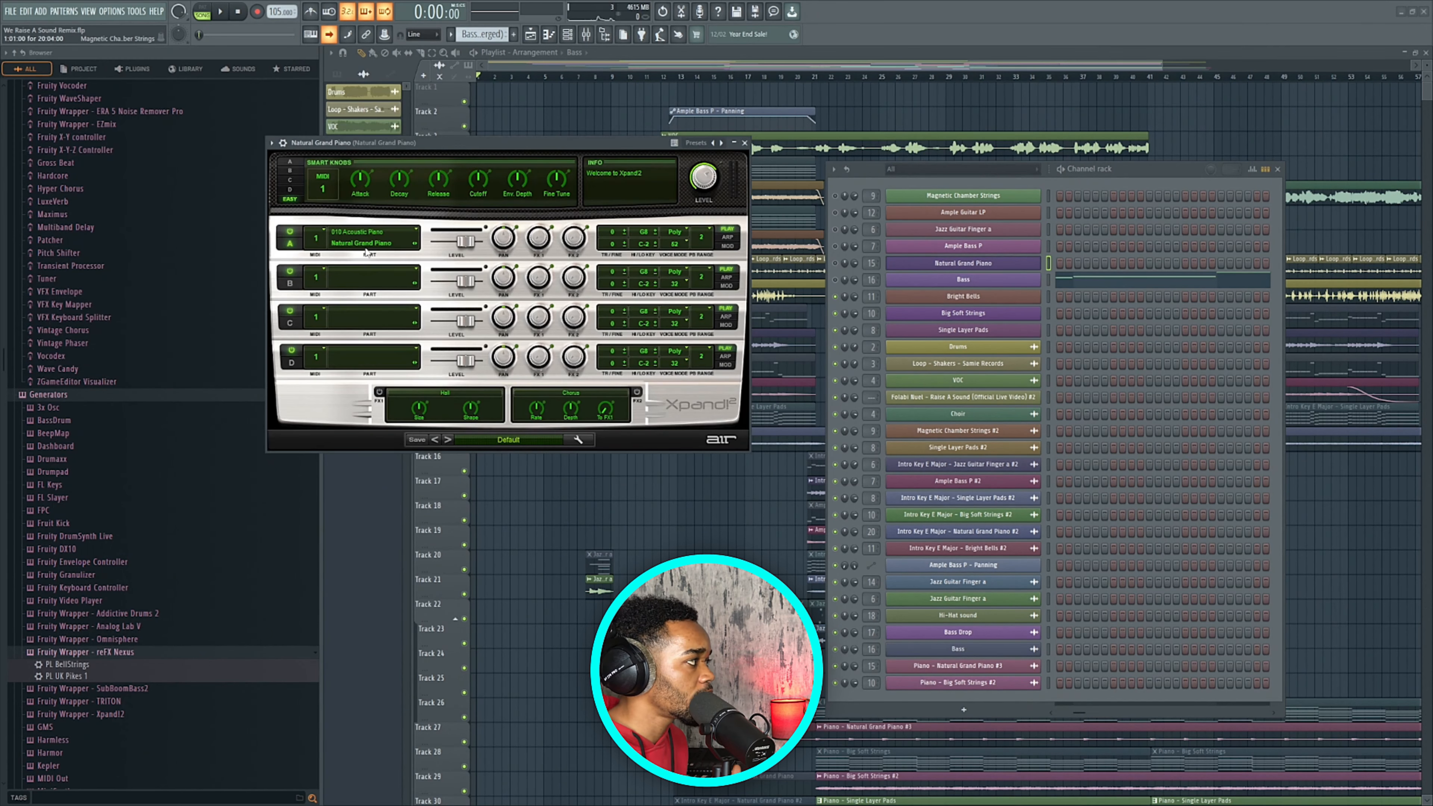
{"action": "left_click", "coordinate": [744, 143]}
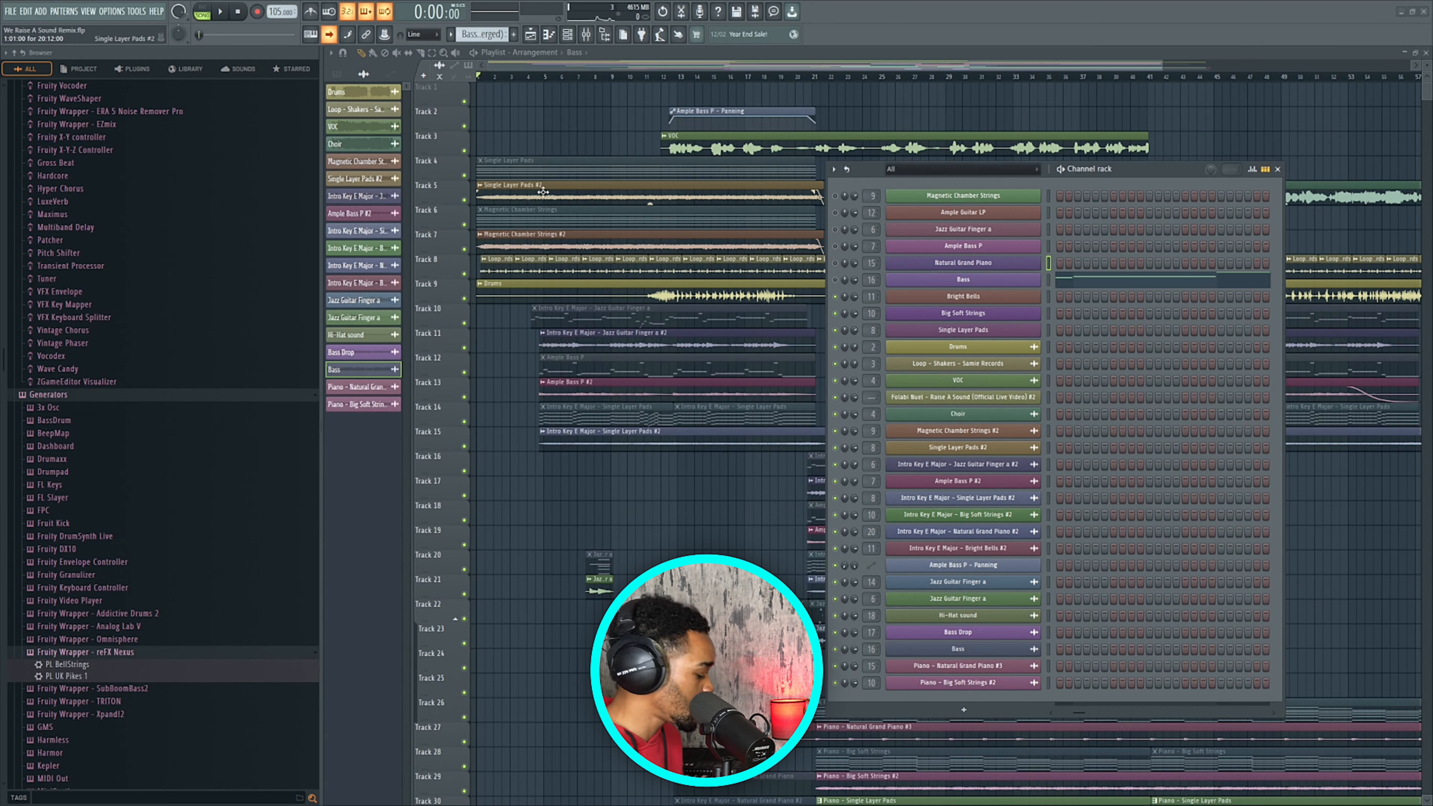
{"action": "scroll", "coordinate": [538, 189], "scroll_direction": "down", "scroll_amount": 3}
{"action": "left_click_drag", "start_coordinate": [1140, 168], "coordinate": [1139, 339]}
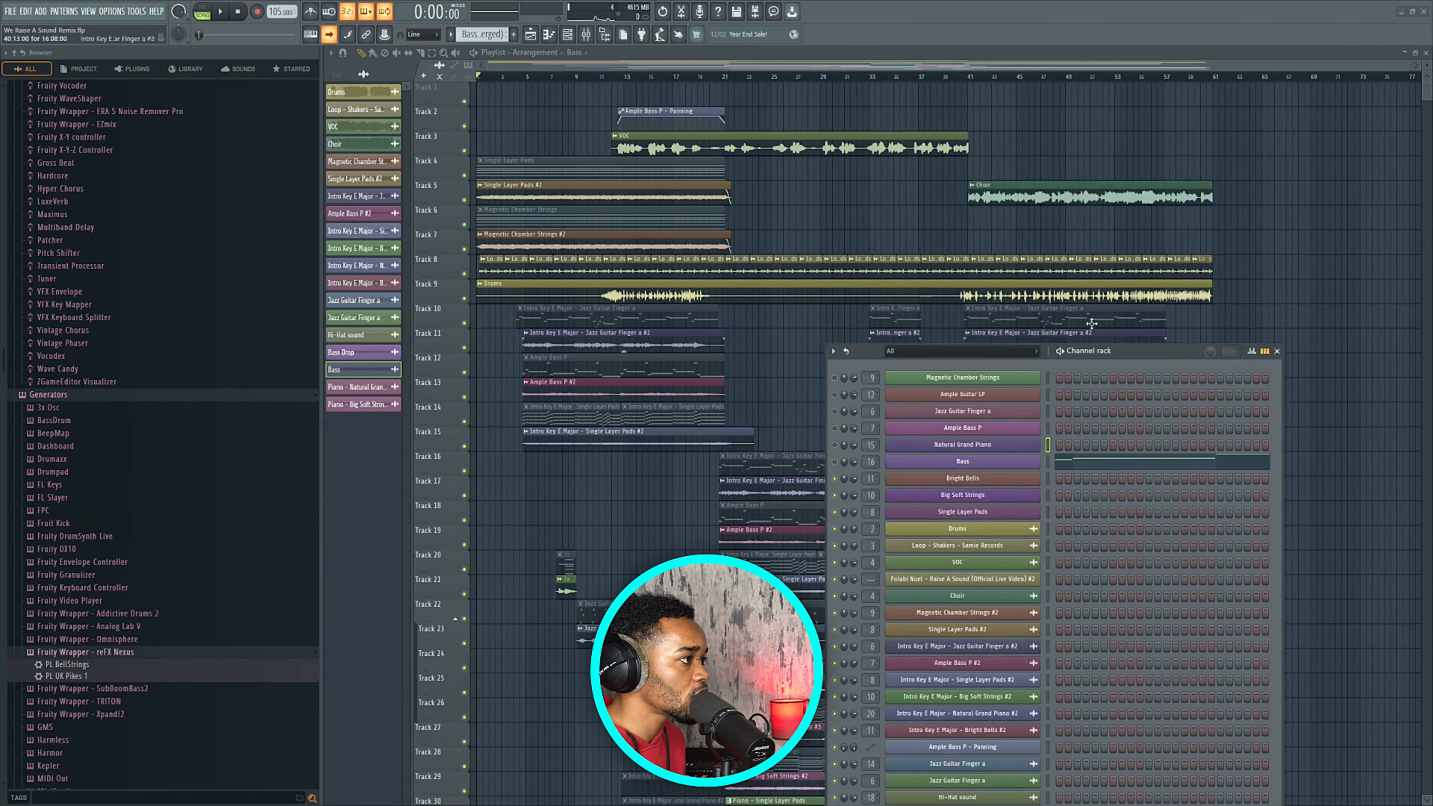
Stop the song, browse Natural Grand Piano's part A presets unchanged, then open Single Layer Pads' Nexus.
{"action": "scroll", "coordinate": [924, 240], "scroll_direction": "down", "scroll_amount": 5}
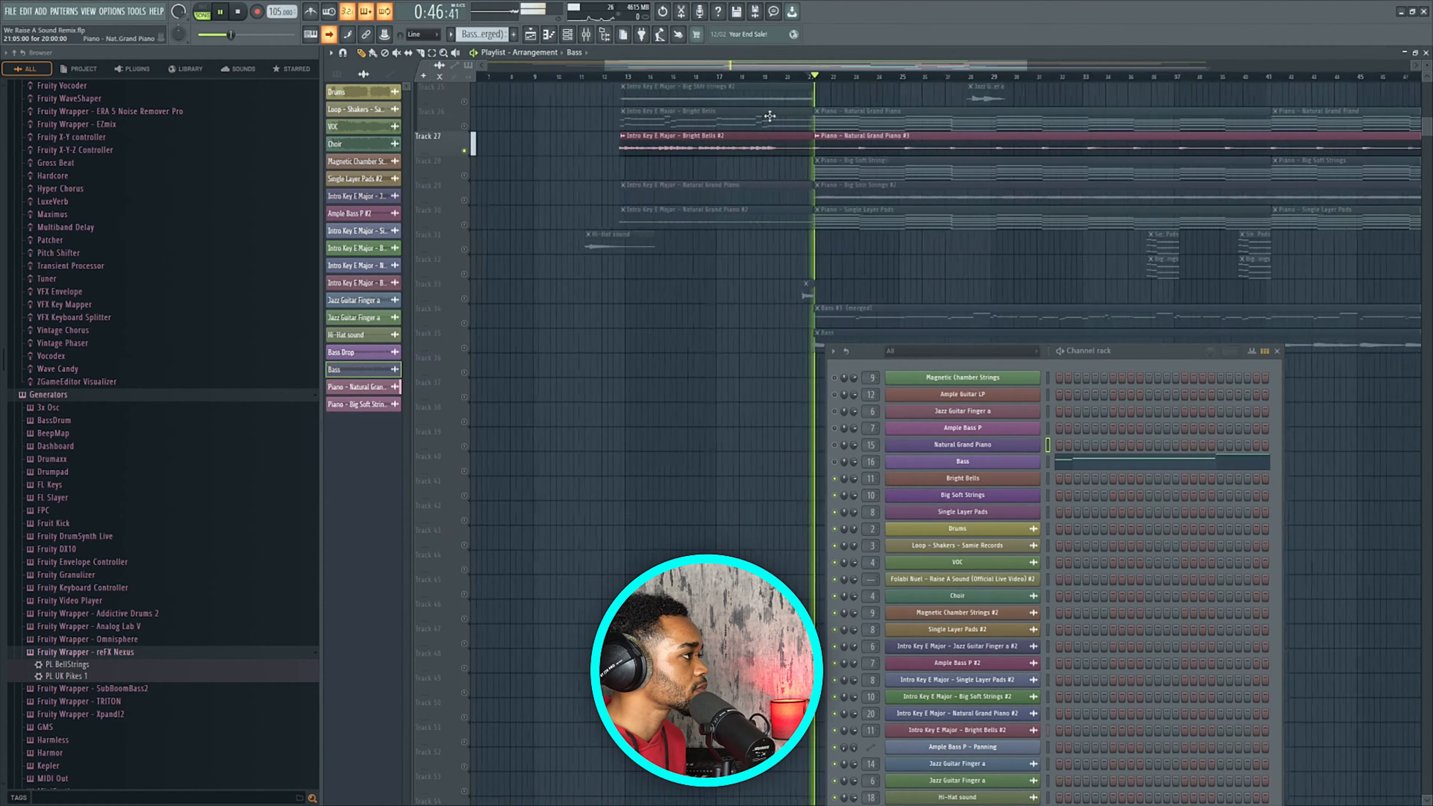
{"action": "scroll", "coordinate": [770, 116], "scroll_direction": "up", "scroll_amount": 2}
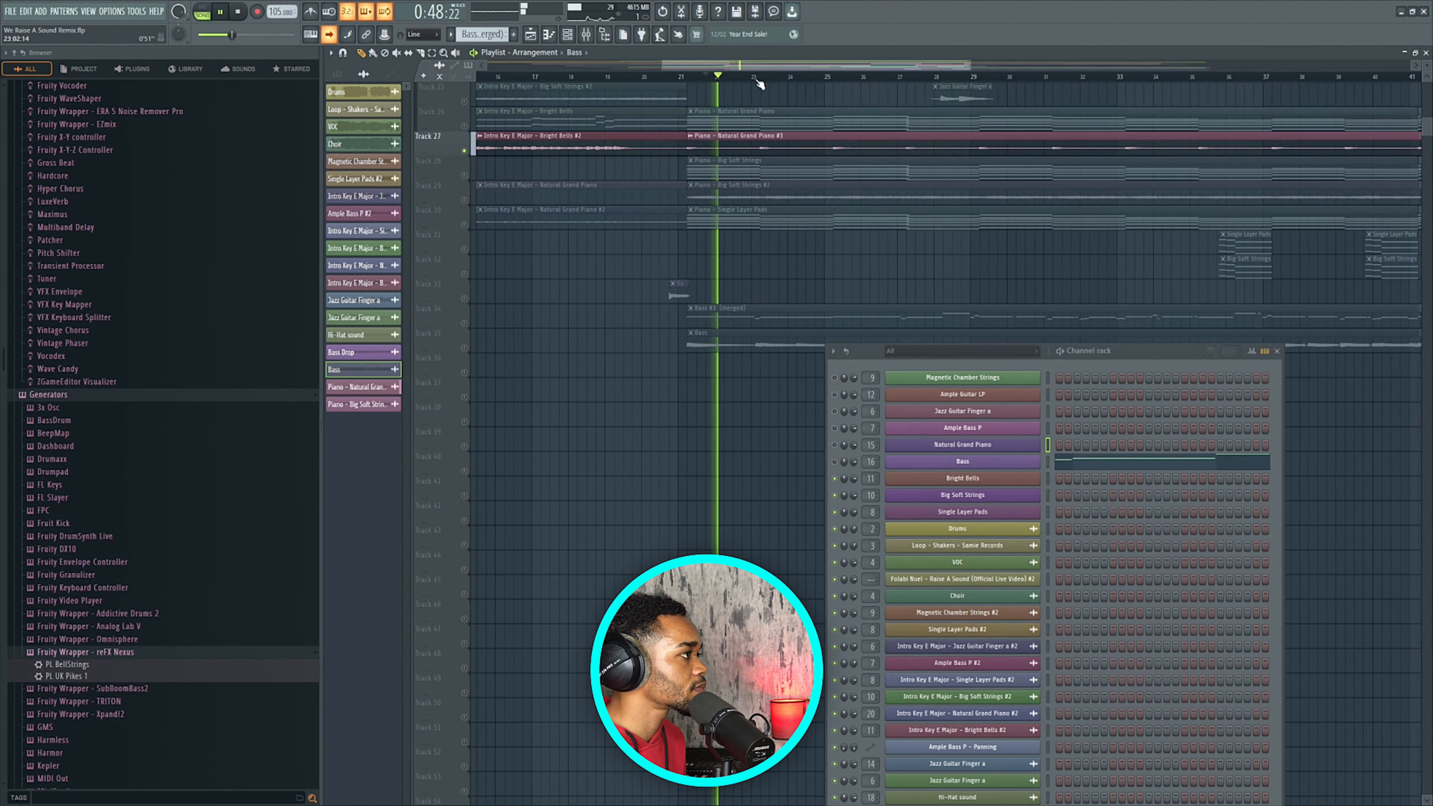
{"action": "key", "text": "space"}
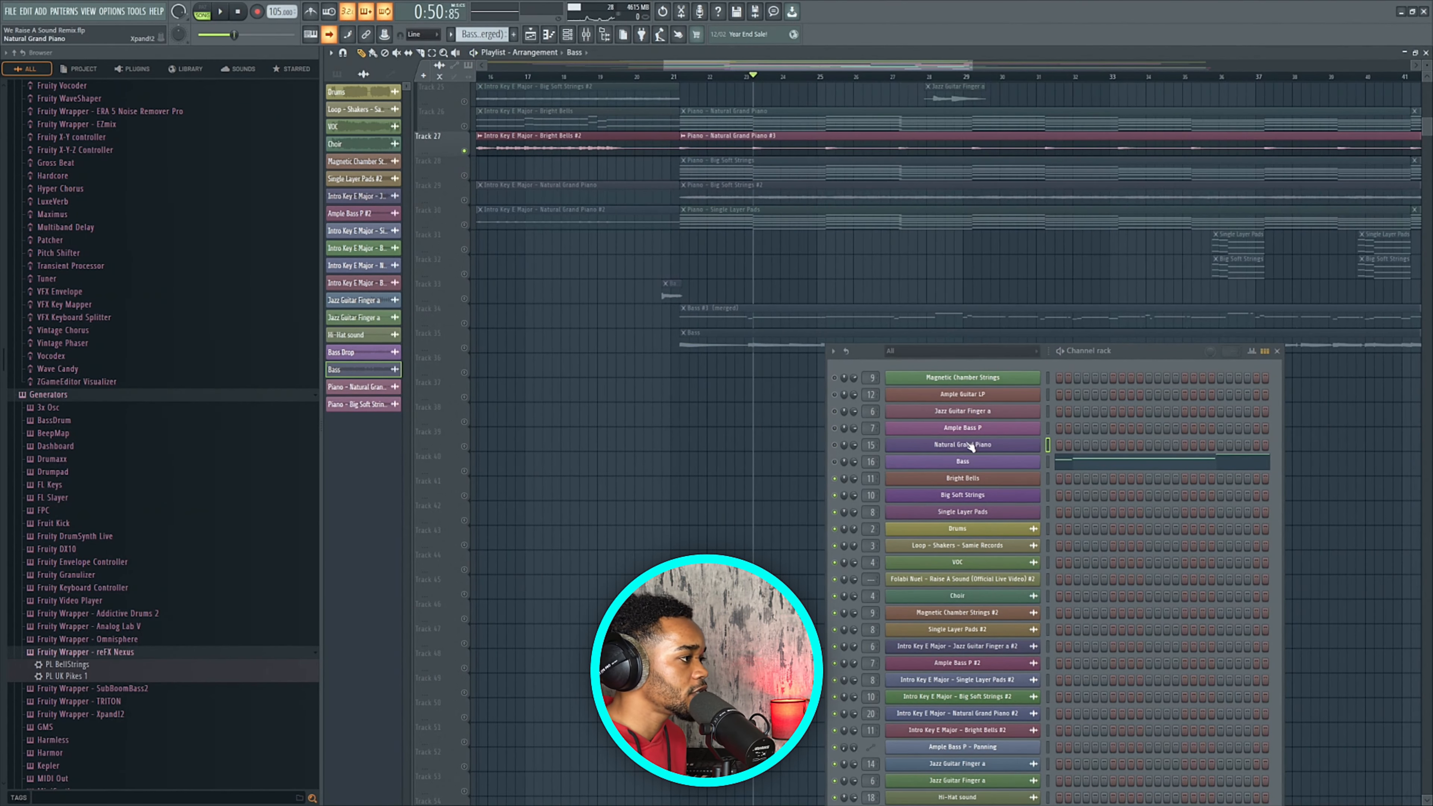
{"action": "left_click", "coordinate": [1013, 449]}
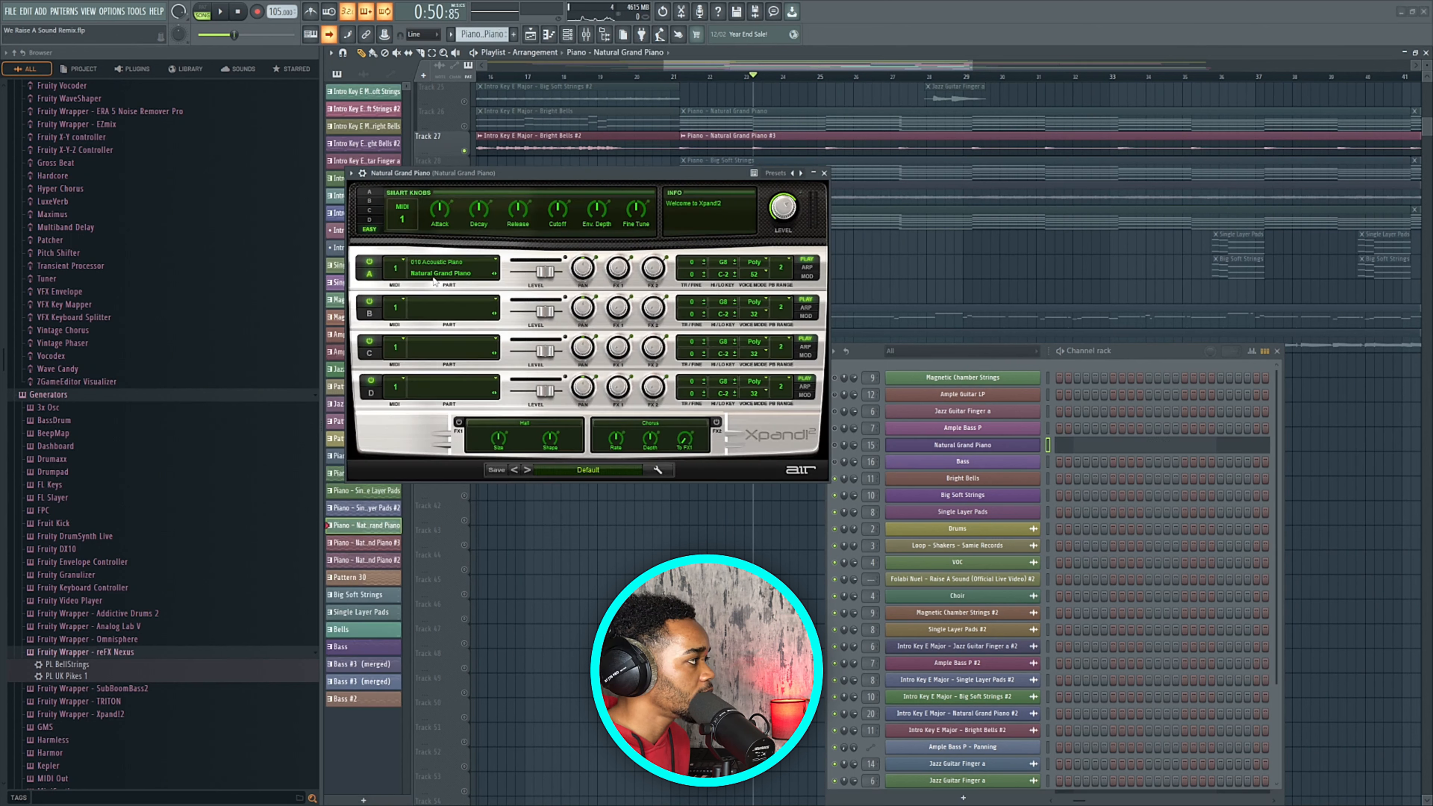
{"action": "left_click", "coordinate": [473, 275]}
{"action": "mouse_move", "coordinate": [443, 293]}
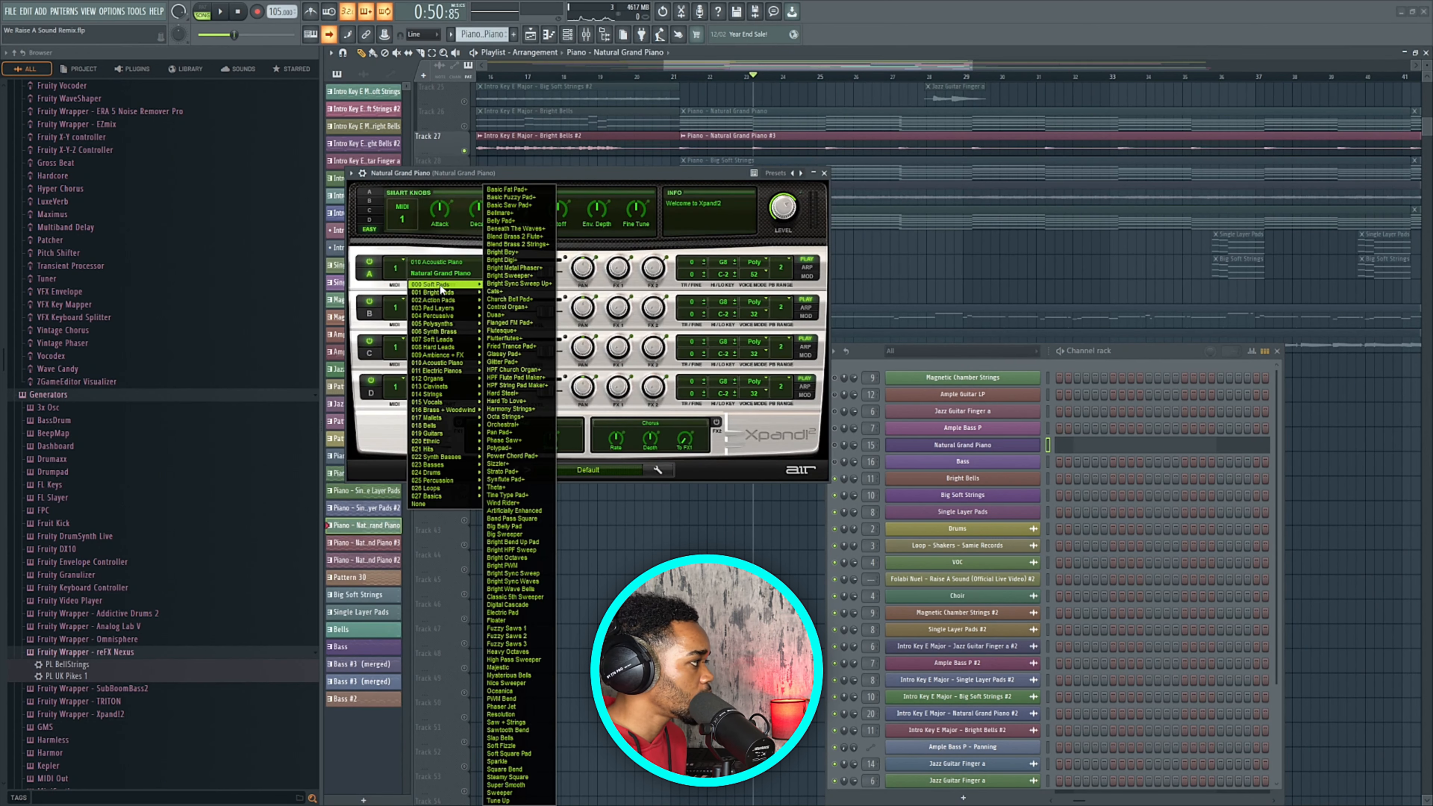
{"action": "mouse_move", "coordinate": [451, 365]}
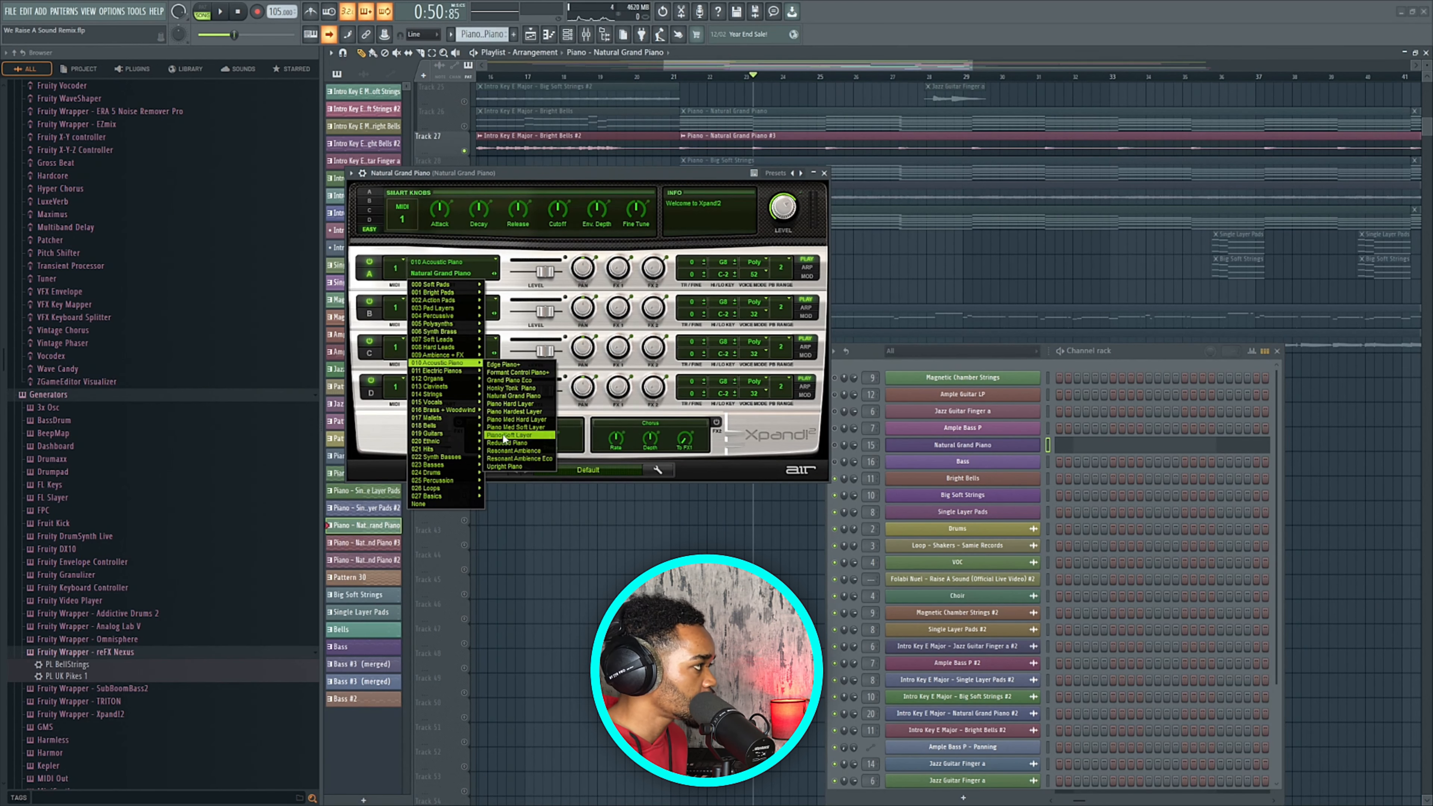
{"action": "left_click", "coordinate": [555, 172]}
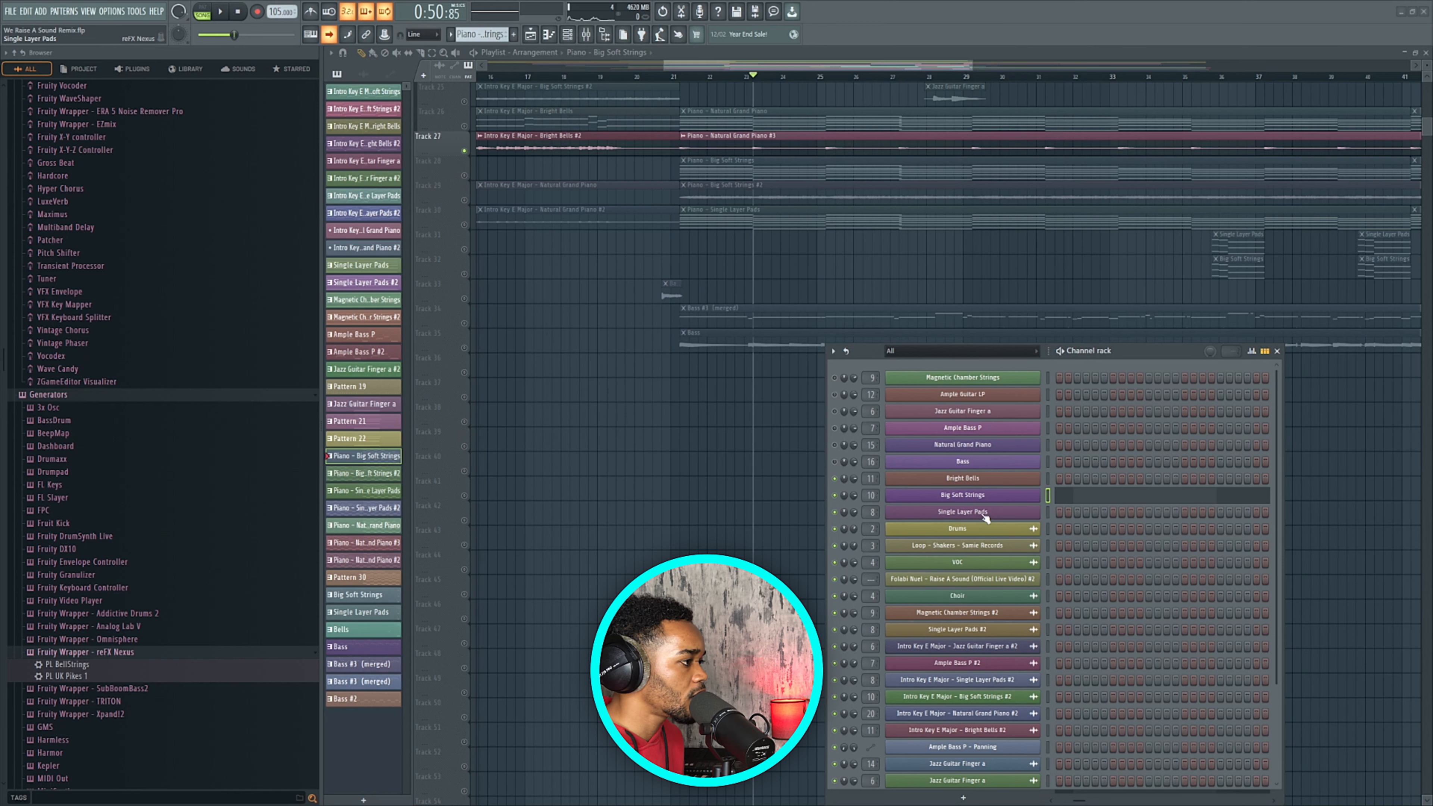
{"action": "left_click", "coordinate": [985, 517]}
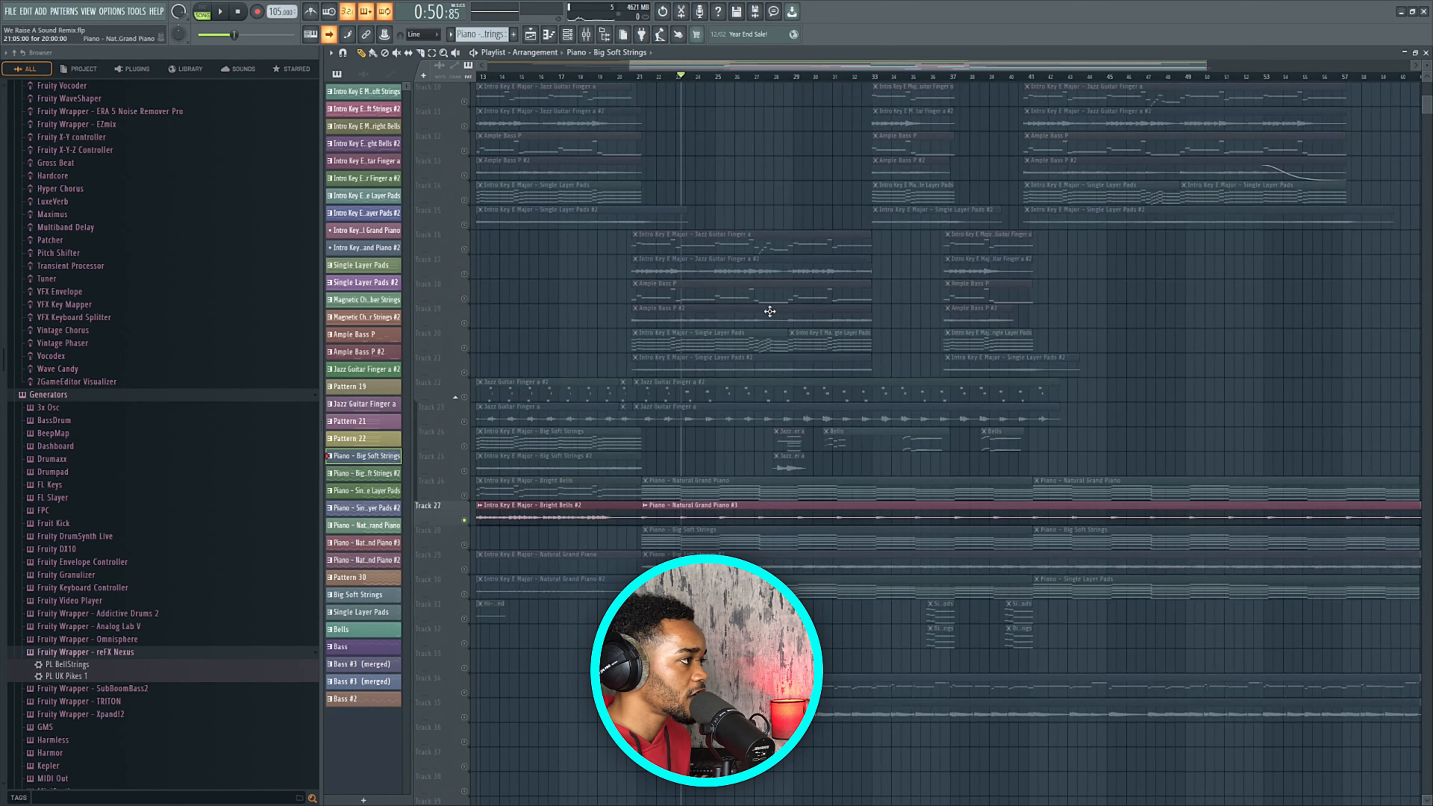
Rewind to the song start, unsolo all tracks, and start playback.
{"action": "scroll", "coordinate": [770, 311], "scroll_direction": "up", "scroll_amount": 2}
{"action": "scroll", "coordinate": [770, 311], "scroll_direction": "down", "scroll_amount": 2}
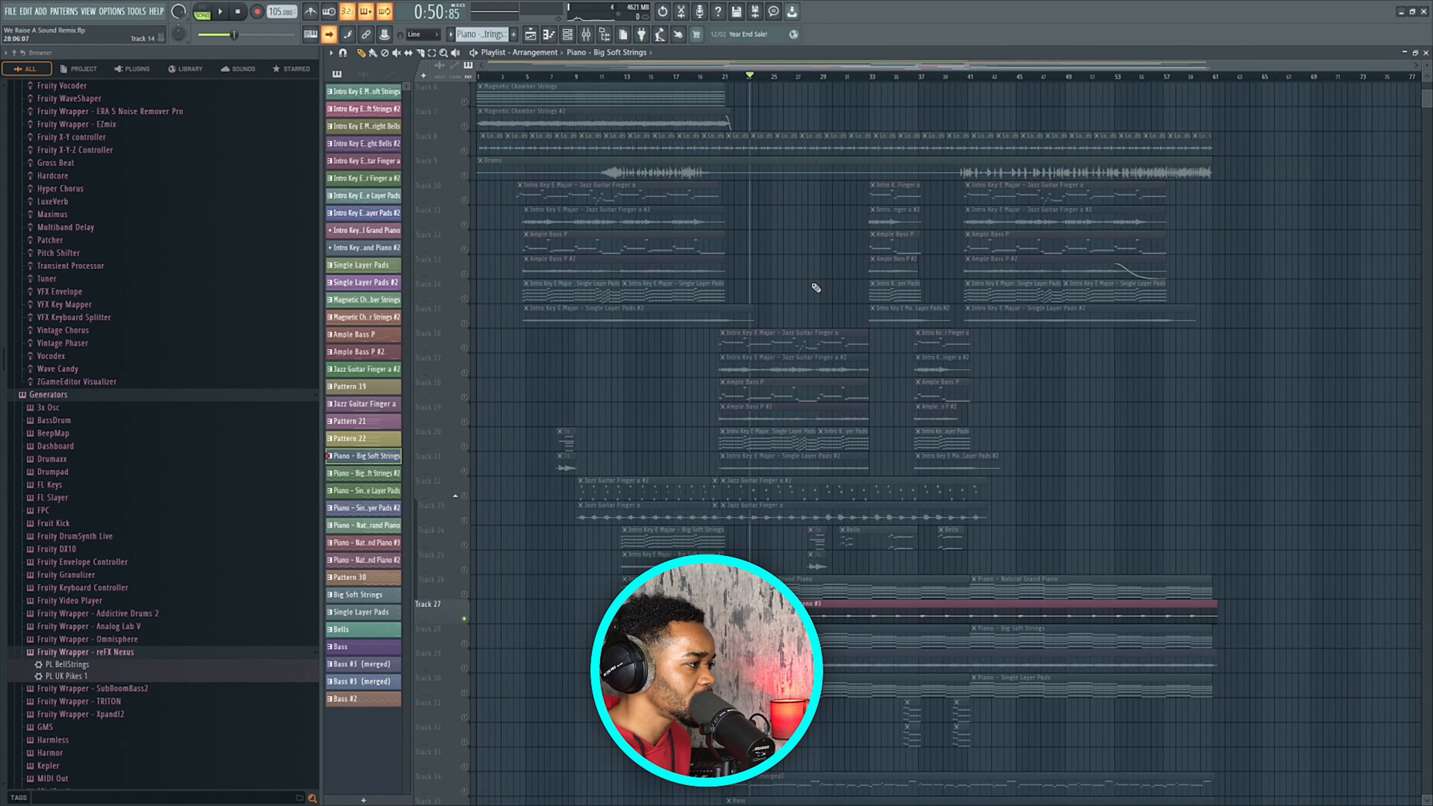
{"action": "left_click", "coordinate": [479, 77]}
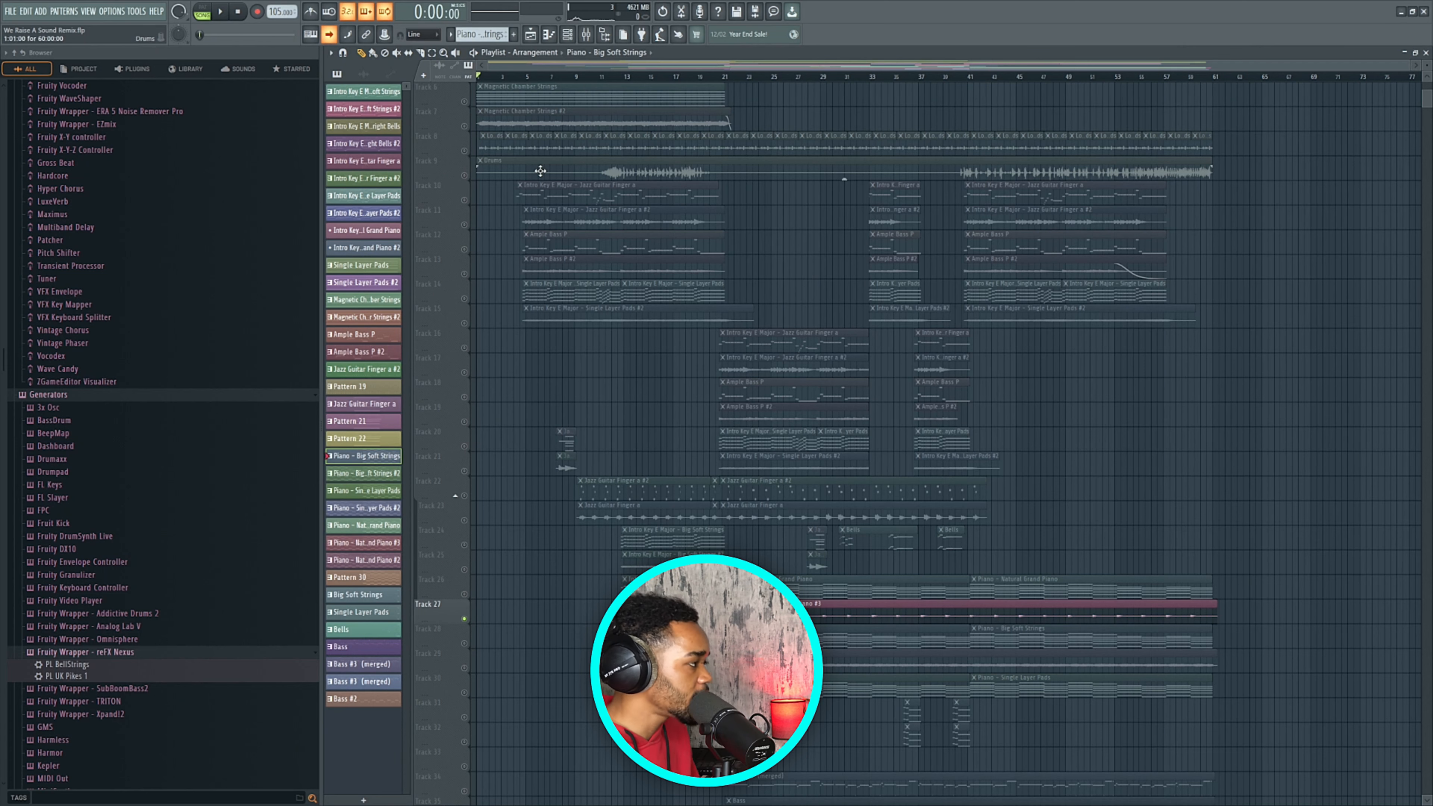
{"action": "right_click", "coordinate": [464, 127]}
{"action": "right_click", "coordinate": [464, 127]}
{"action": "key", "text": "space"}
{"action": "scroll", "coordinate": [508, 164], "scroll_direction": "up", "scroll_amount": 3}
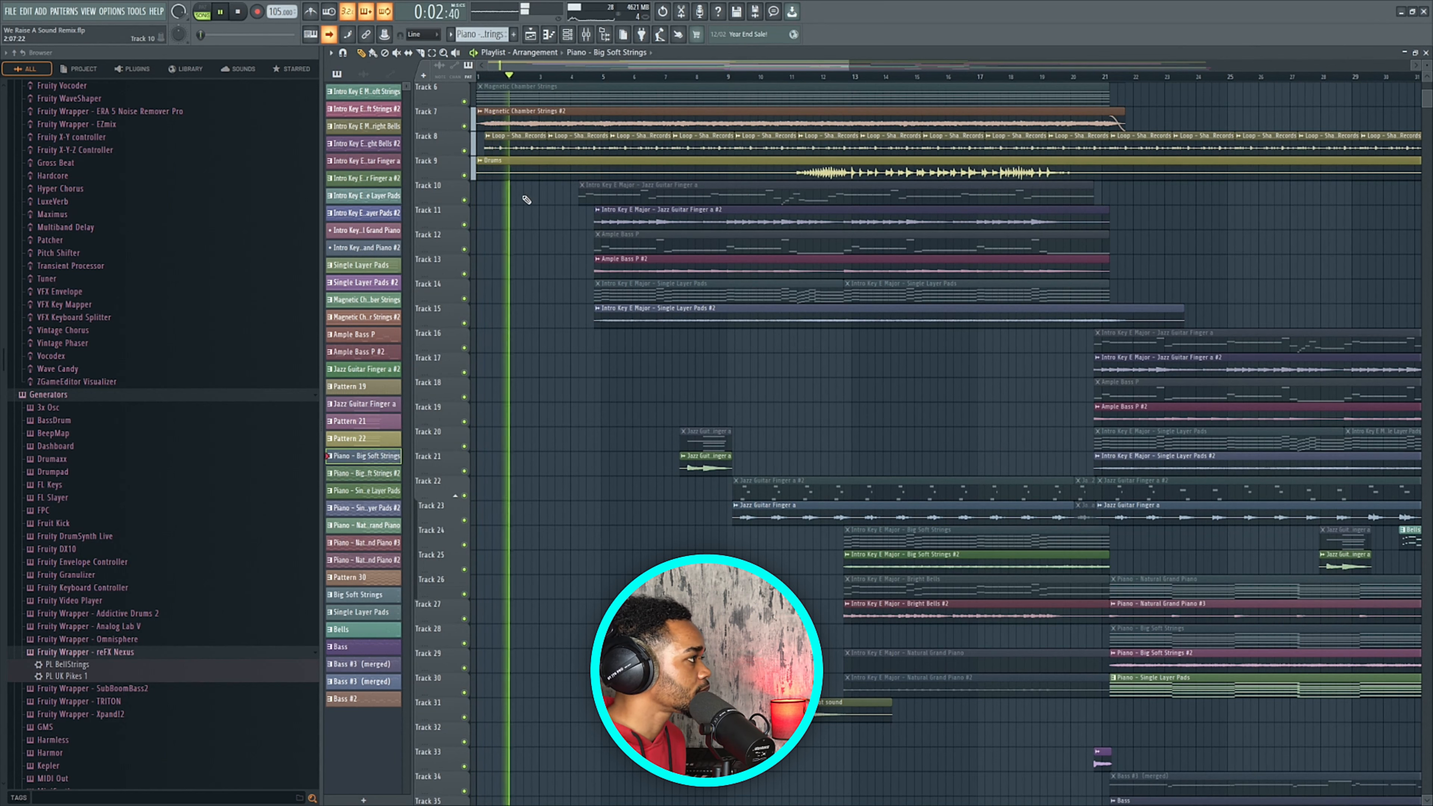
Follow the playing arrangement along the playlist to about 1:18.
{"action": "scroll", "coordinate": [536, 202], "scroll_direction": "up", "scroll_amount": 1}
{"action": "scroll", "coordinate": [537, 204], "scroll_direction": "up", "scroll_amount": 4}
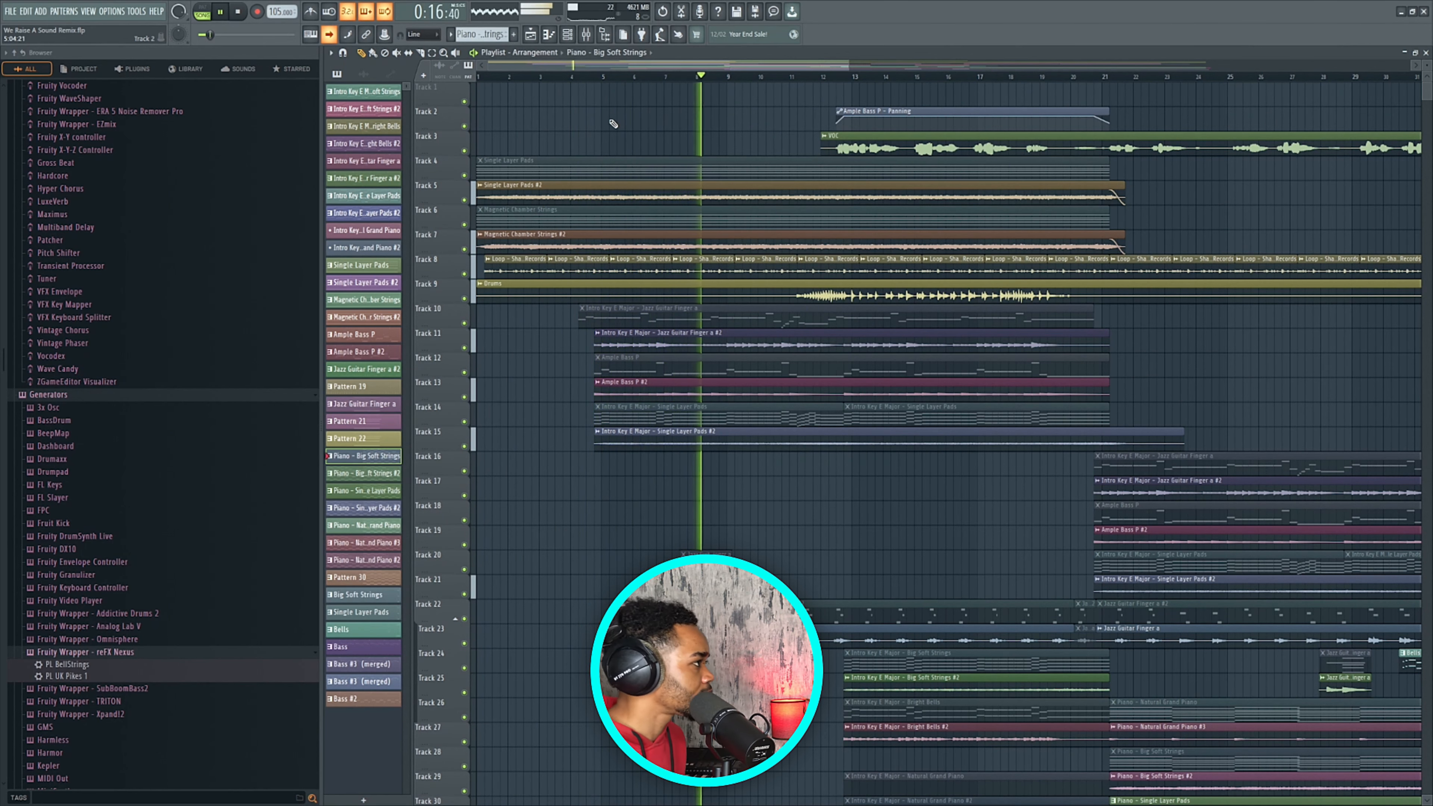
{"action": "scroll", "coordinate": [610, 122], "scroll_direction": "up", "scroll_amount": 3}
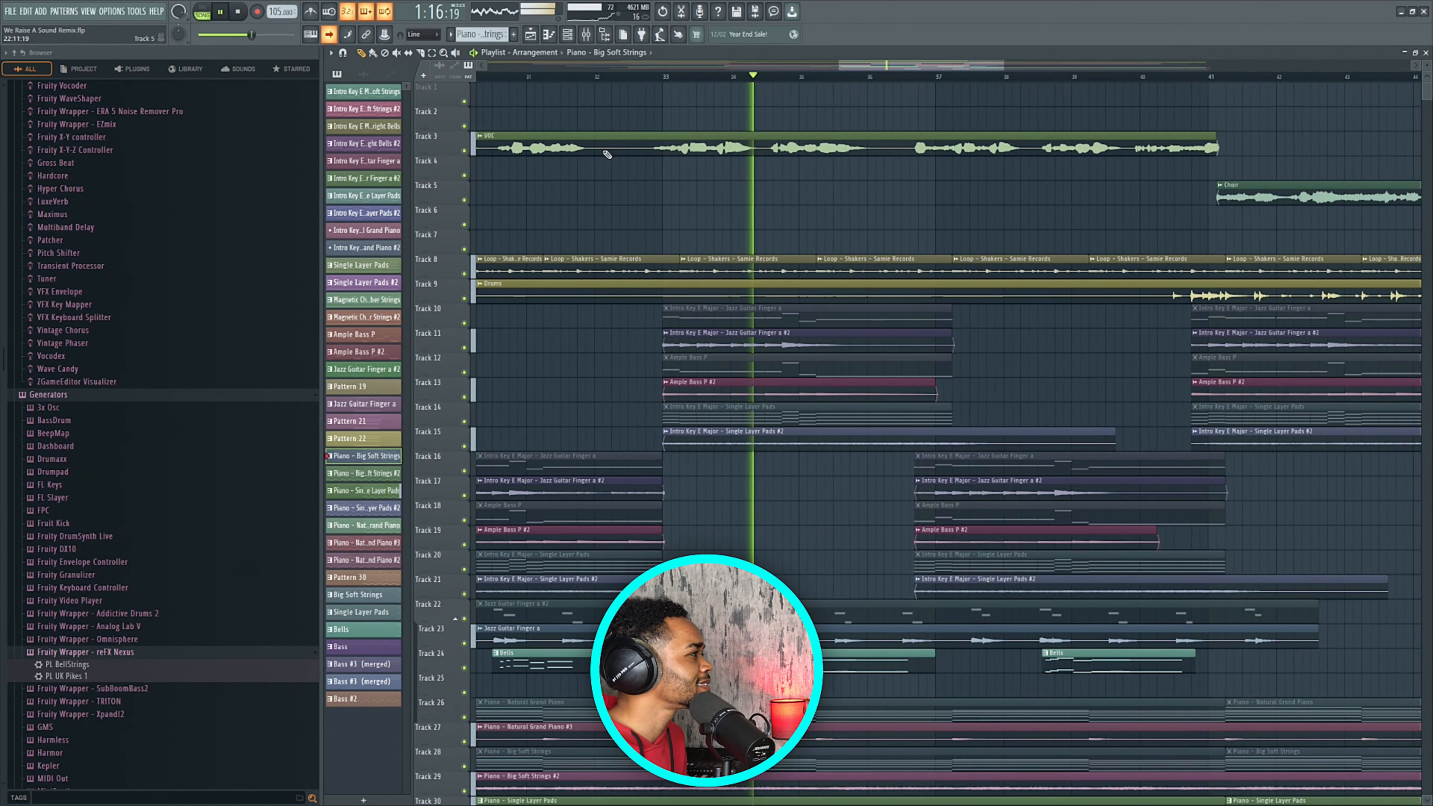
Stop, jump the playback position to about bar 34, replay from there, then stop.
{"action": "left_click", "coordinate": [223, 12]}
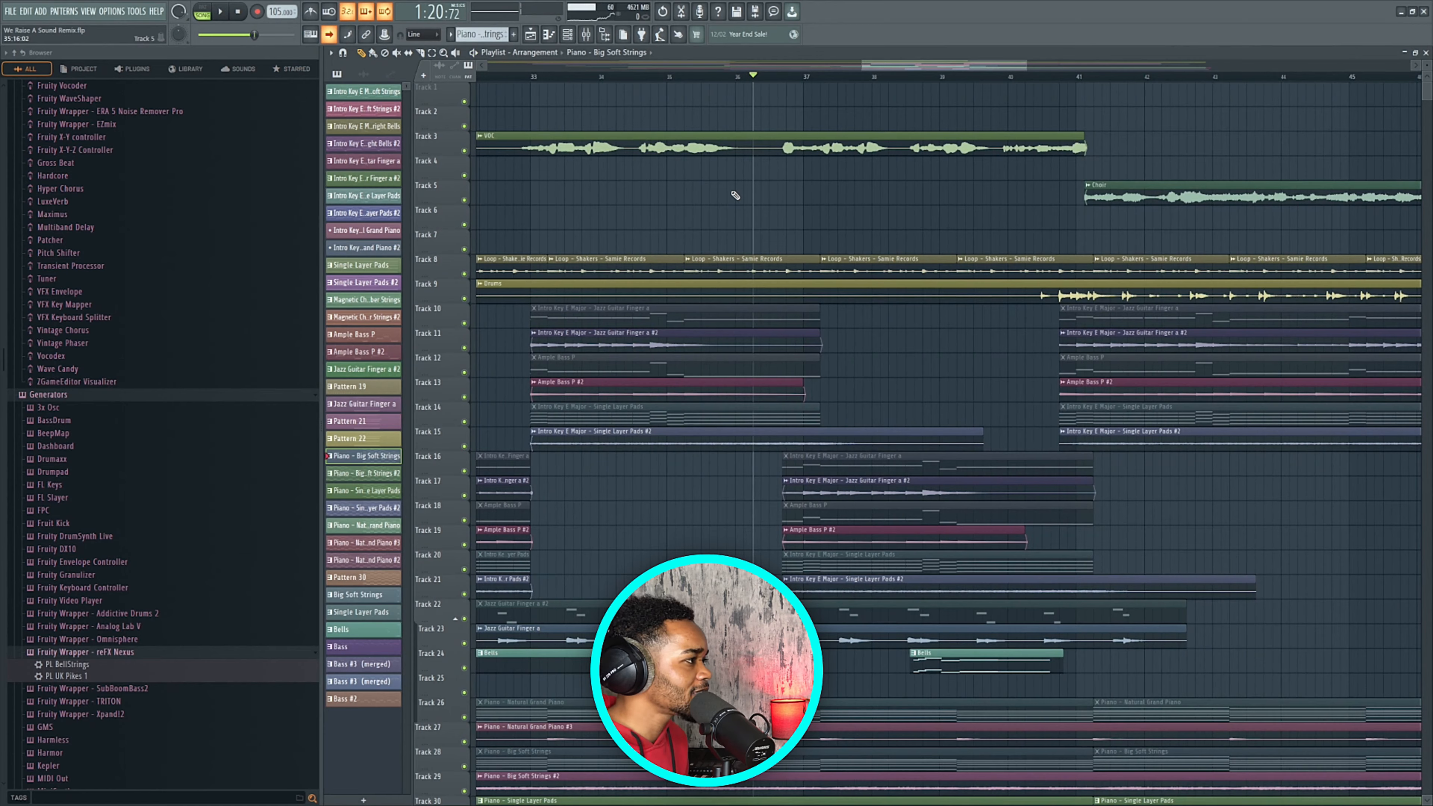
{"action": "scroll", "coordinate": [736, 193], "scroll_direction": "down", "scroll_amount": 3, "text": "ctrl"}
{"action": "scroll", "coordinate": [733, 193], "scroll_direction": "down", "scroll_amount": 5}
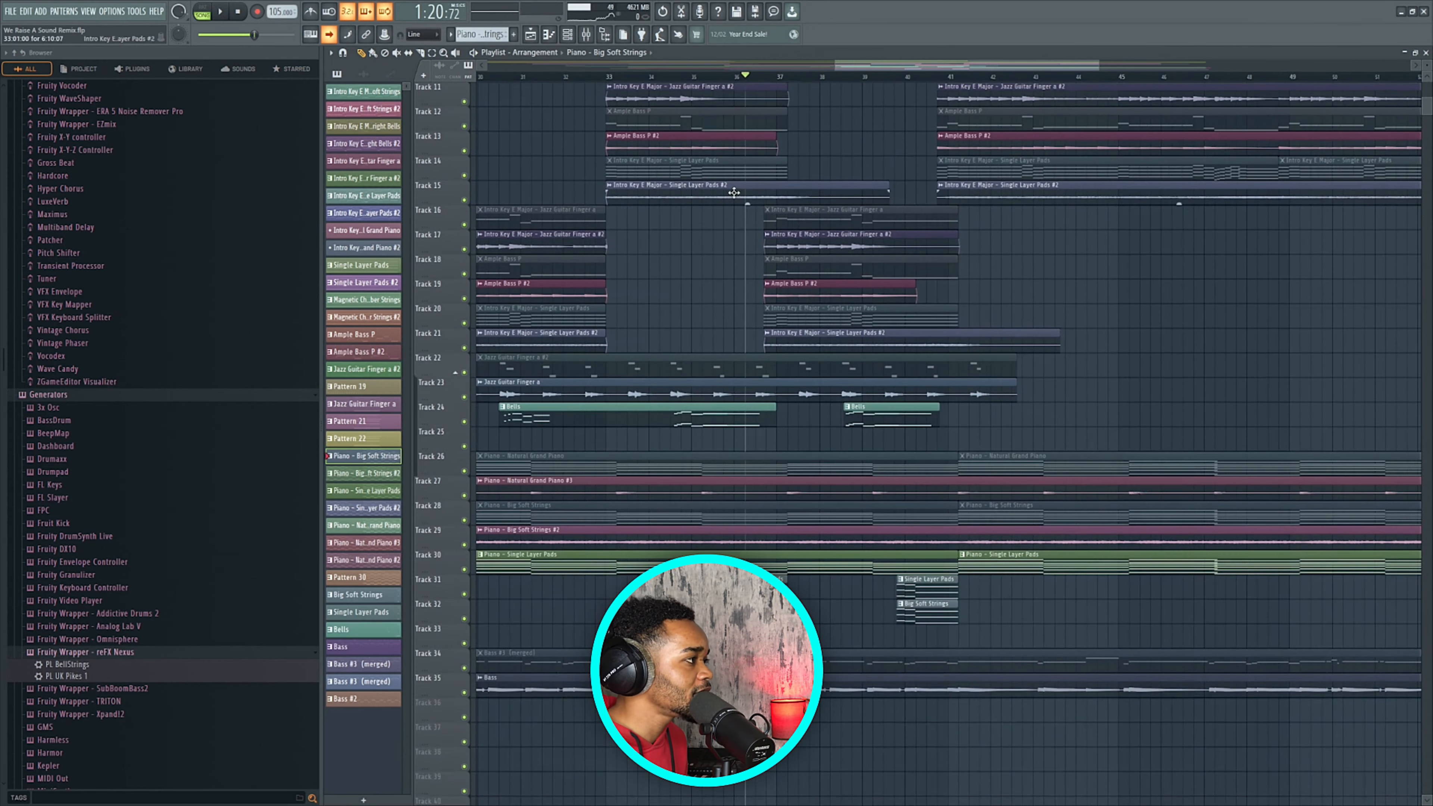
{"action": "left_click", "coordinate": [682, 76]}
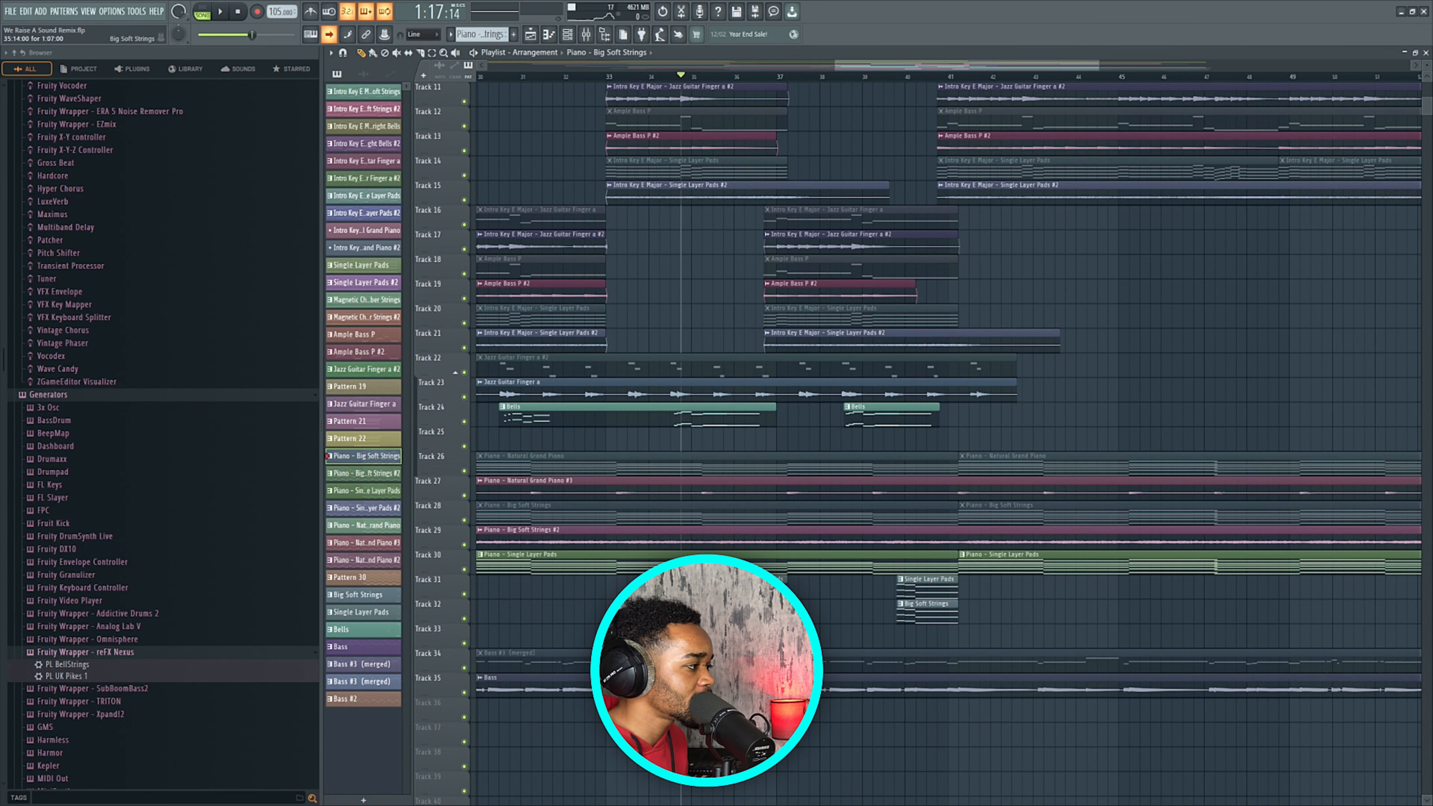
{"action": "left_click", "coordinate": [224, 12]}
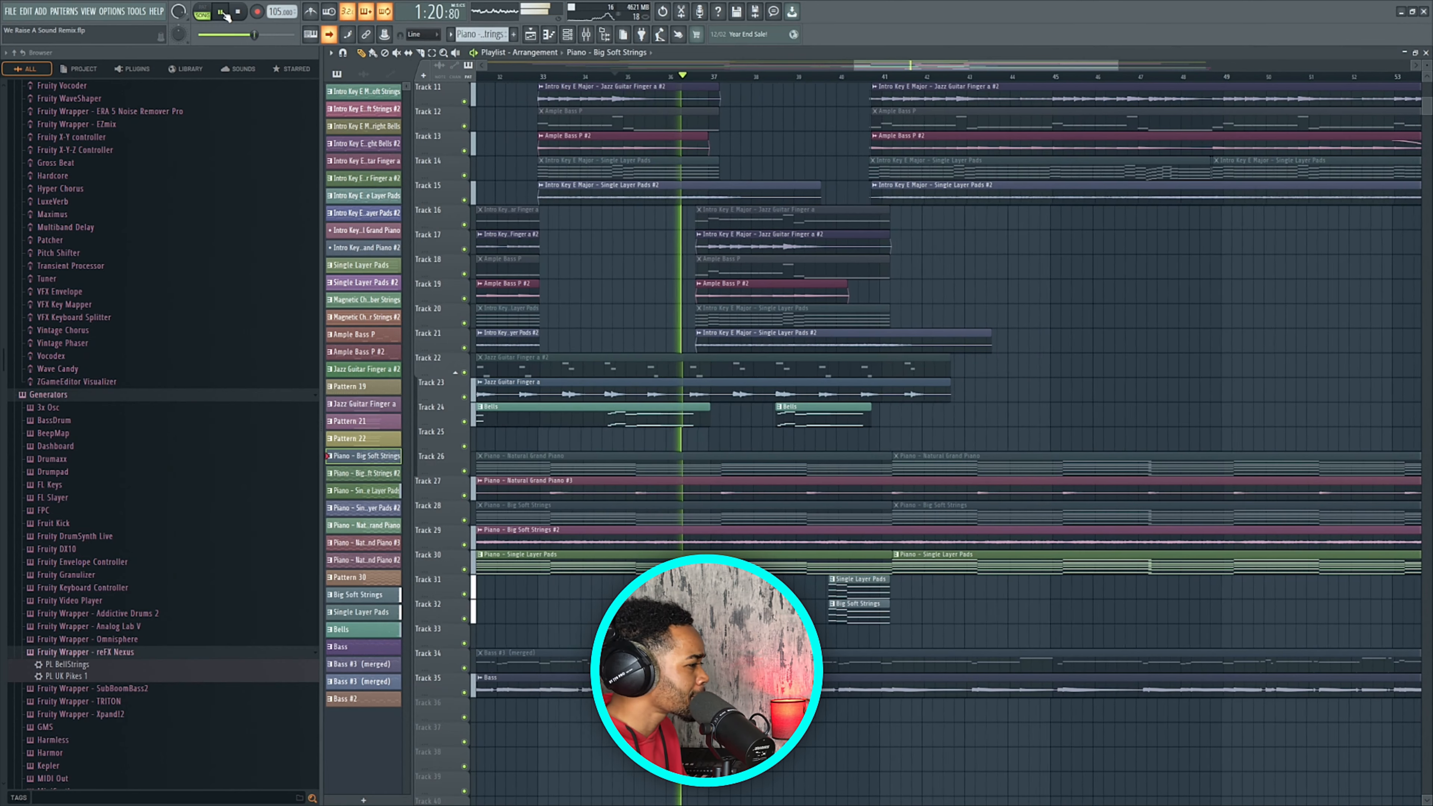
{"action": "key", "text": "space"}
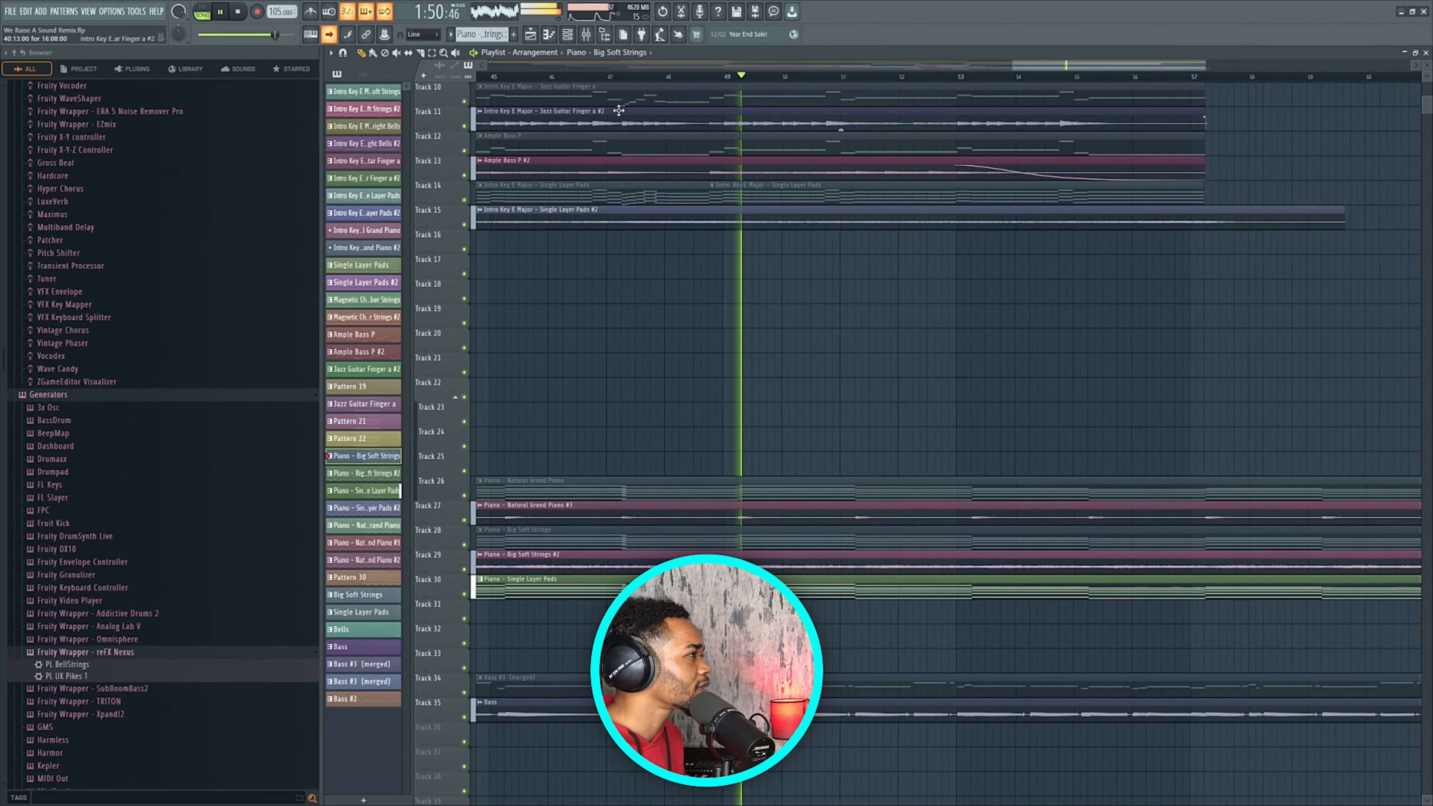
Pause the song and move the song position through bars 10 and 20 to bar 40.
{"action": "left_click", "coordinate": [221, 12]}
{"action": "scroll", "coordinate": [629, 229], "scroll_direction": "up", "scroll_amount": 4}
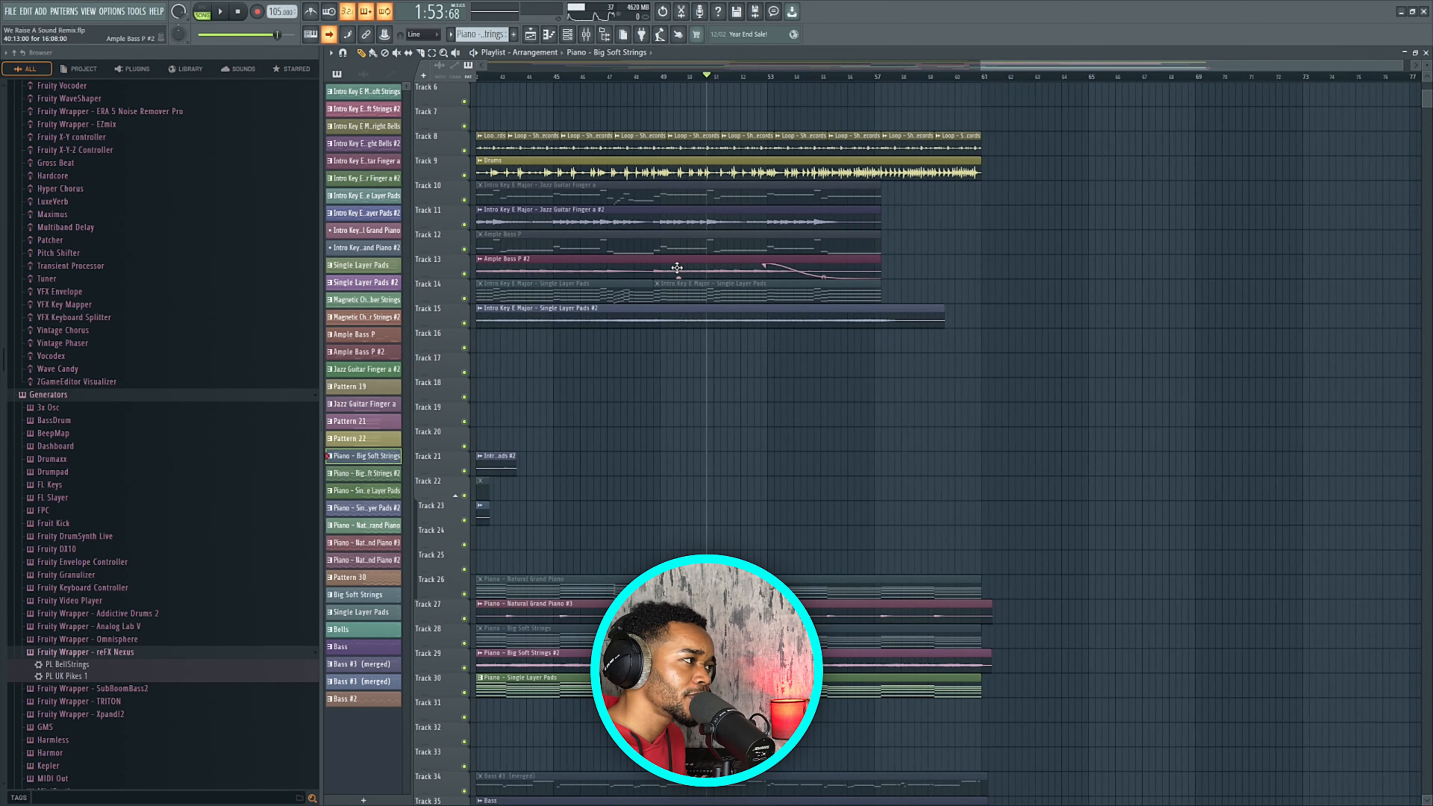
{"action": "scroll", "coordinate": [598, 107], "scroll_direction": "down", "scroll_amount": 6}
{"action": "left_click", "coordinate": [532, 77]}
{"action": "left_click", "coordinate": [692, 77]}
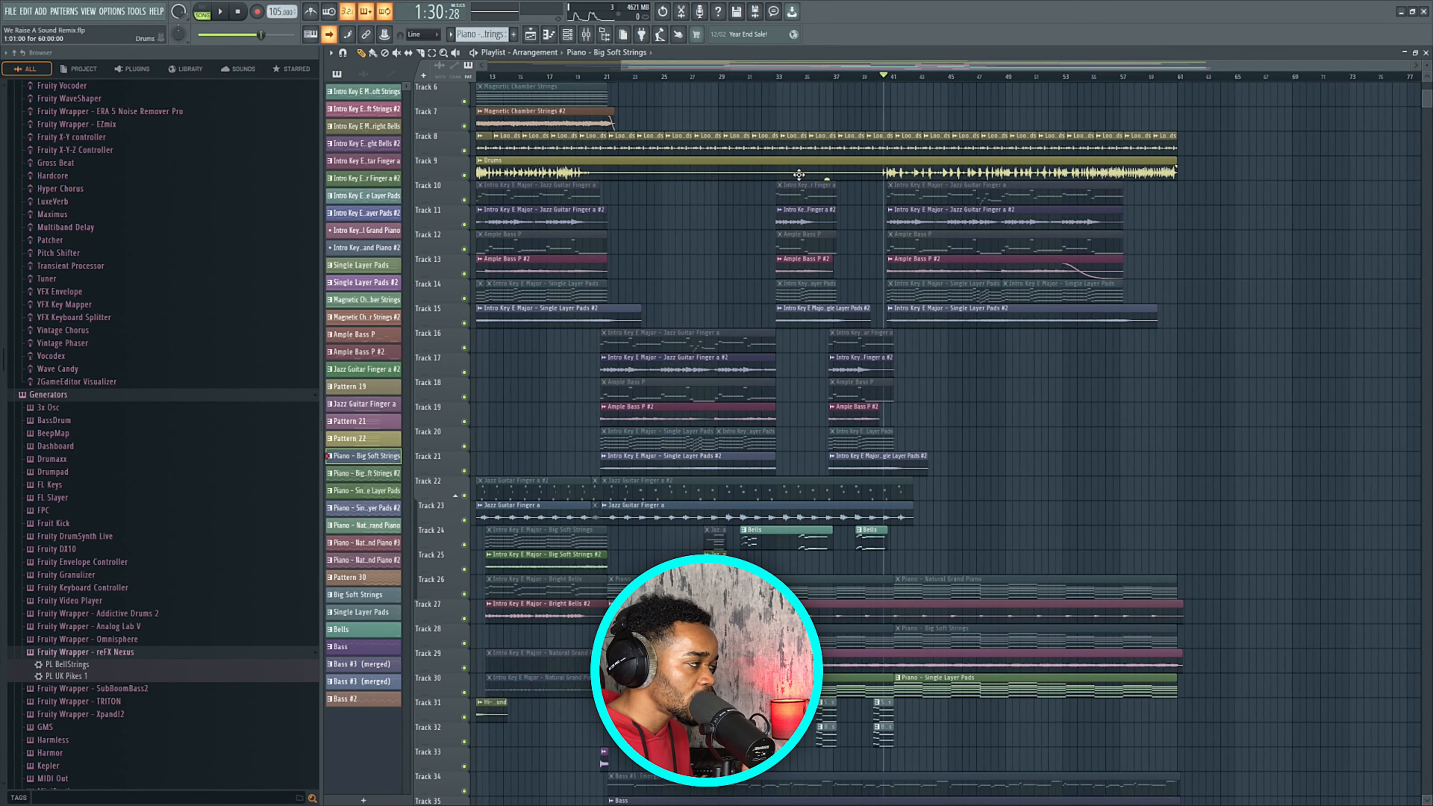
{"action": "scroll", "coordinate": [861, 123], "scroll_direction": "up", "scroll_amount": 3}
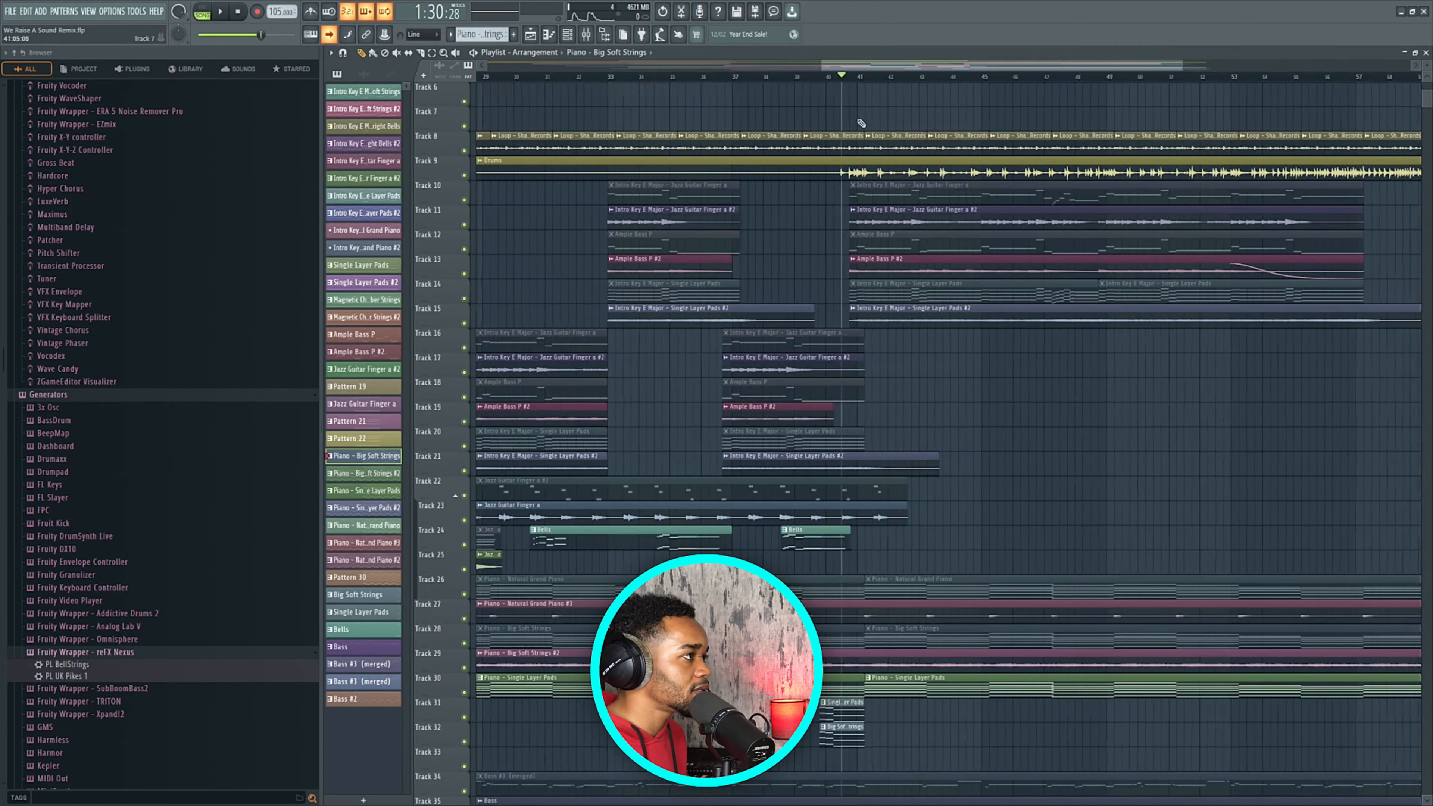
{"action": "left_click", "coordinate": [827, 77]}
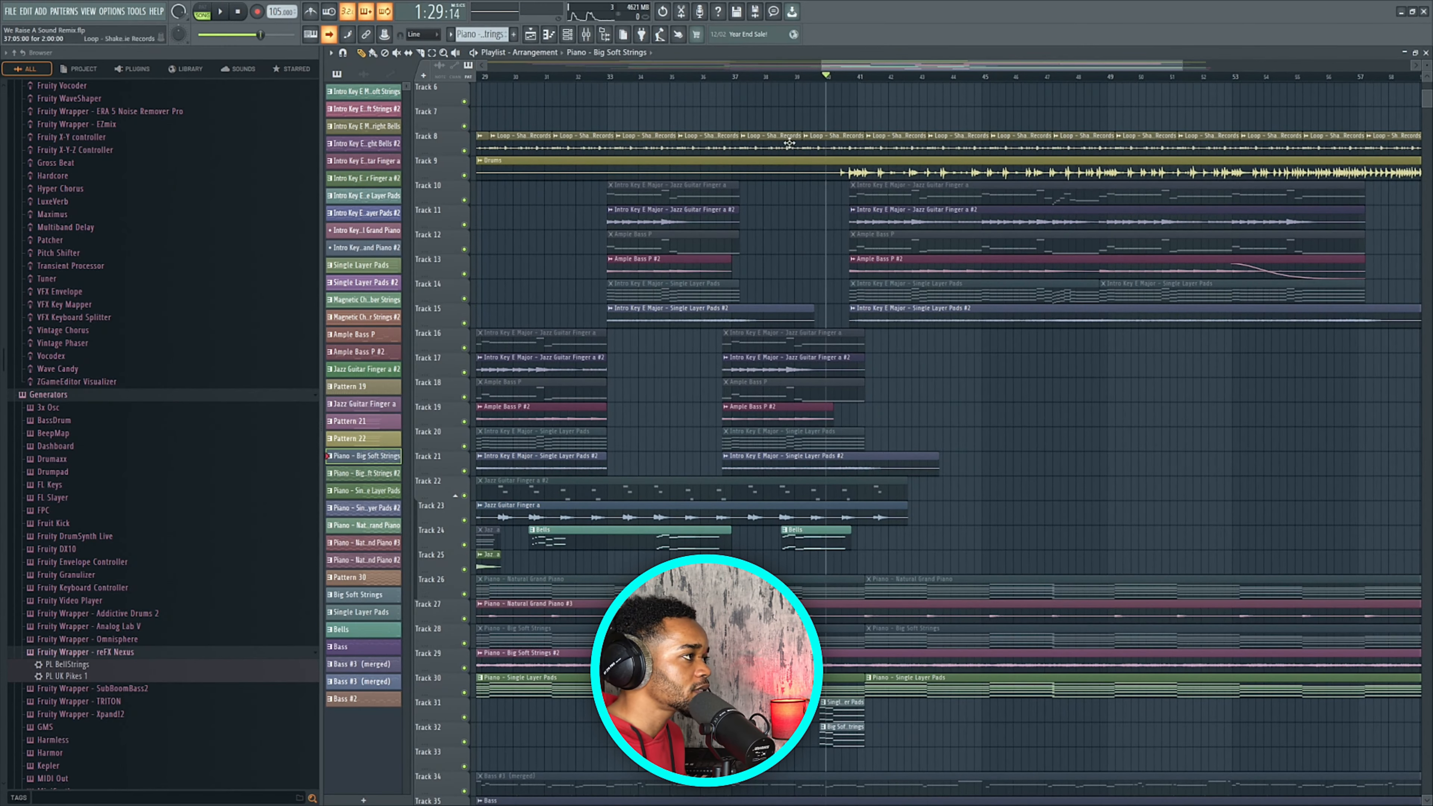
{"action": "scroll", "coordinate": [855, 167], "scroll_direction": "down", "scroll_amount": 3}
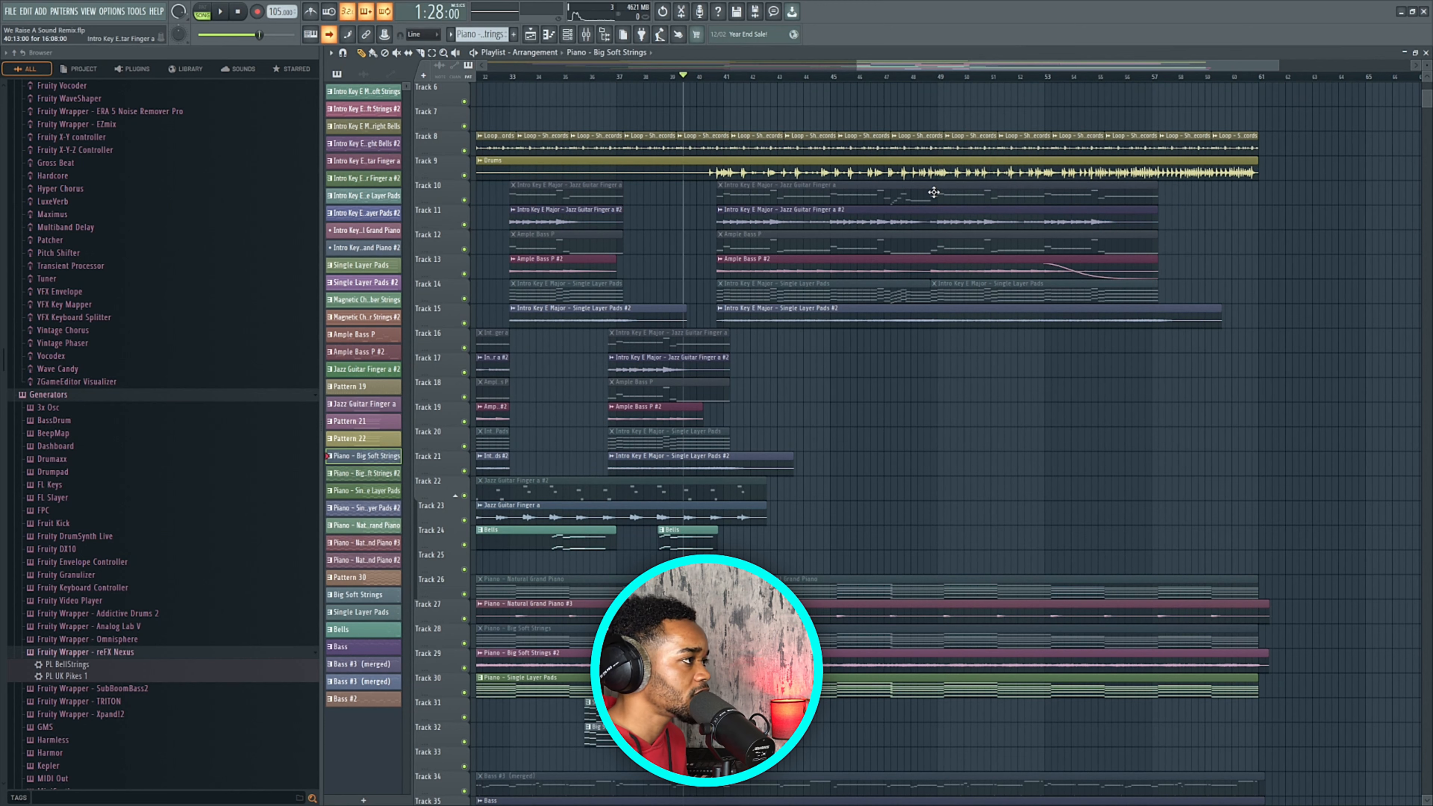
Play the closing bars from bar 40 to about 2:16, then stop.
{"action": "key", "text": "space"}
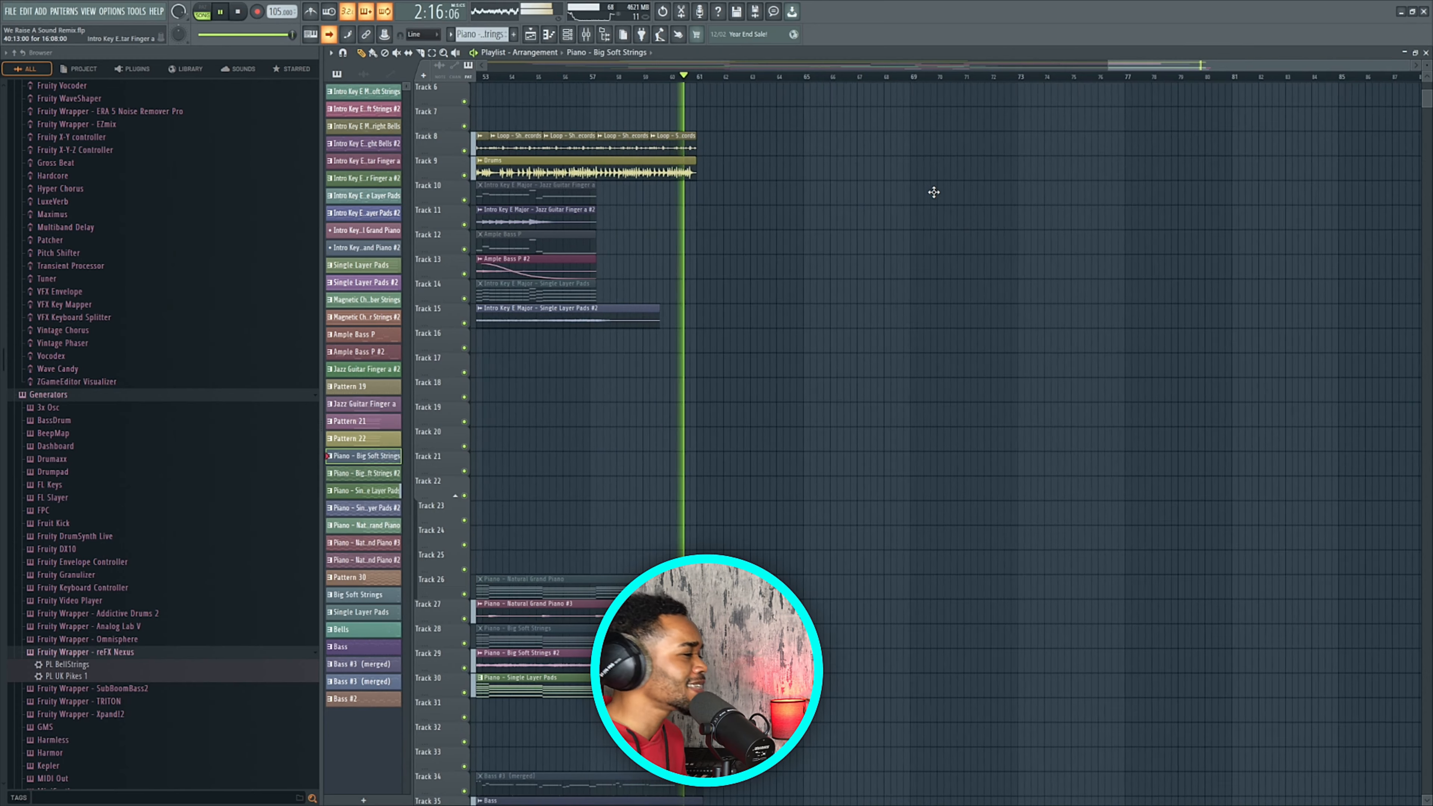
{"action": "key", "text": "space"}
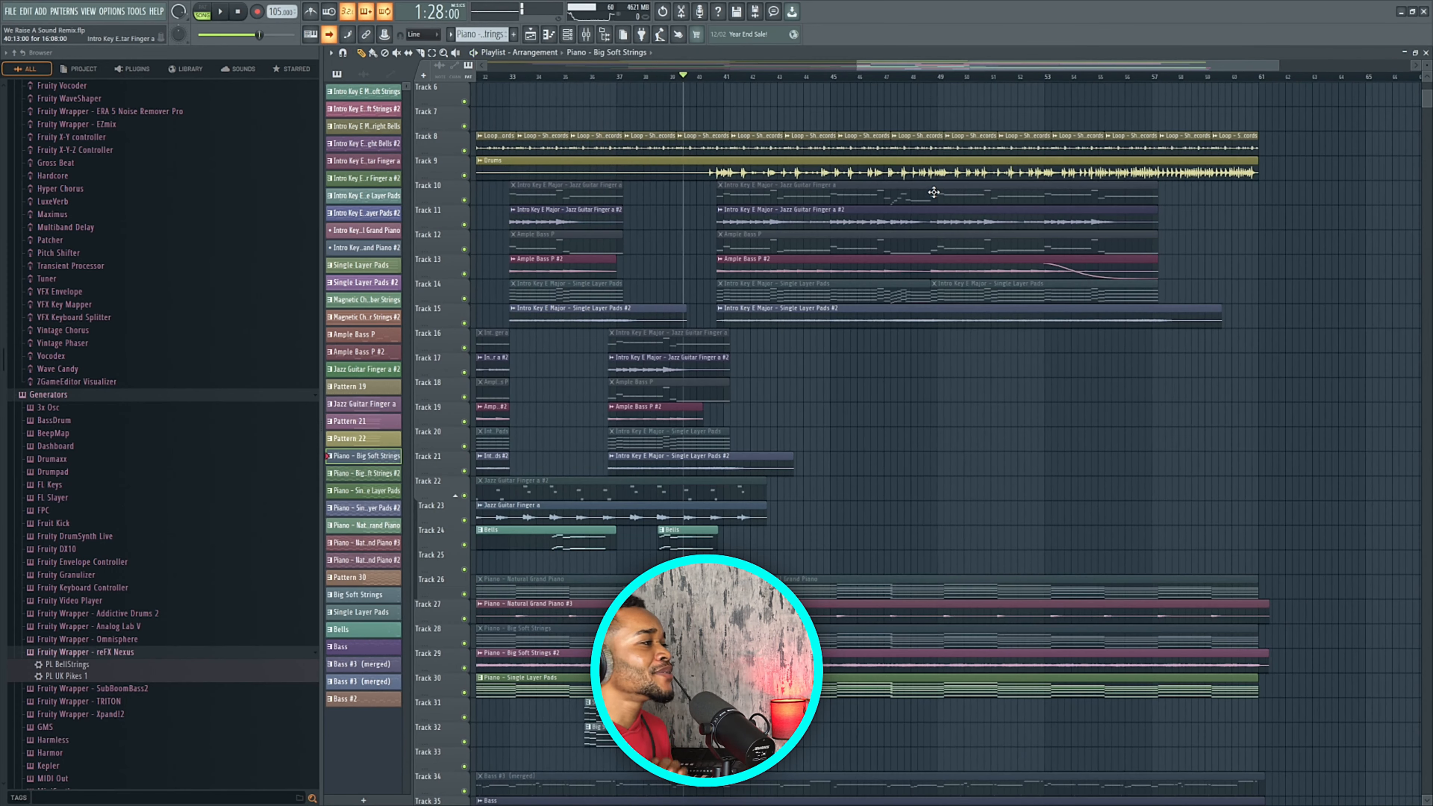